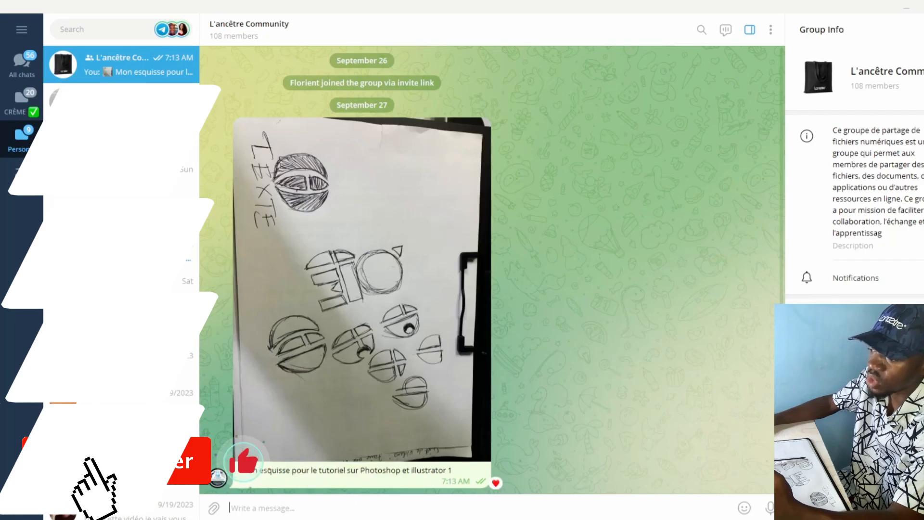
Save the logo sketch photo from the group chat into the Downloads folder
{"action": "left_click", "coordinate": [454, 243]}
{"action": "right_click", "coordinate": [454, 243]}
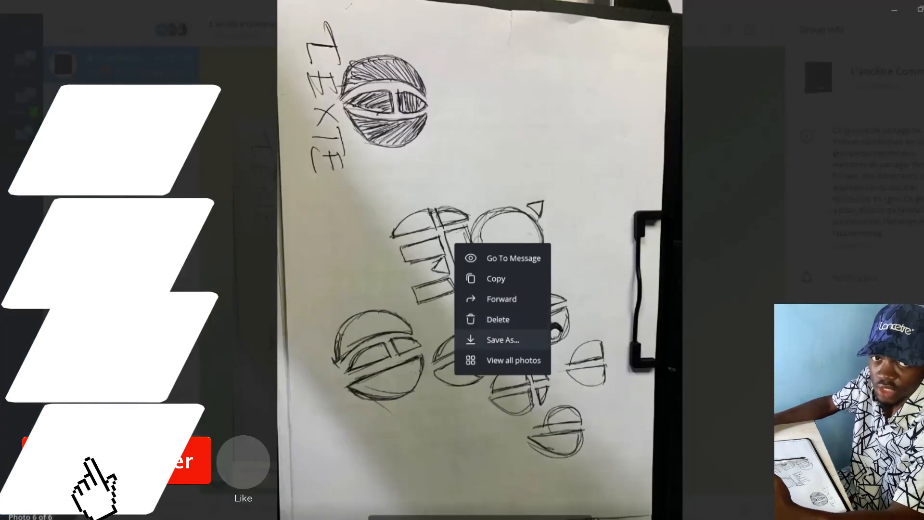
{"action": "left_click", "coordinate": [487, 340]}
{"action": "left_click", "coordinate": [41, 113]}
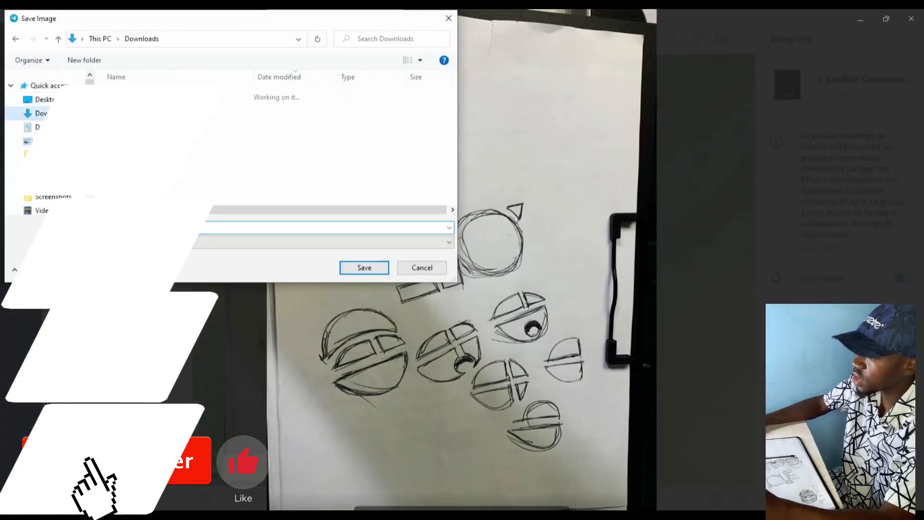
{"action": "key", "text": "Return"}
{"action": "key", "text": "Escape"}
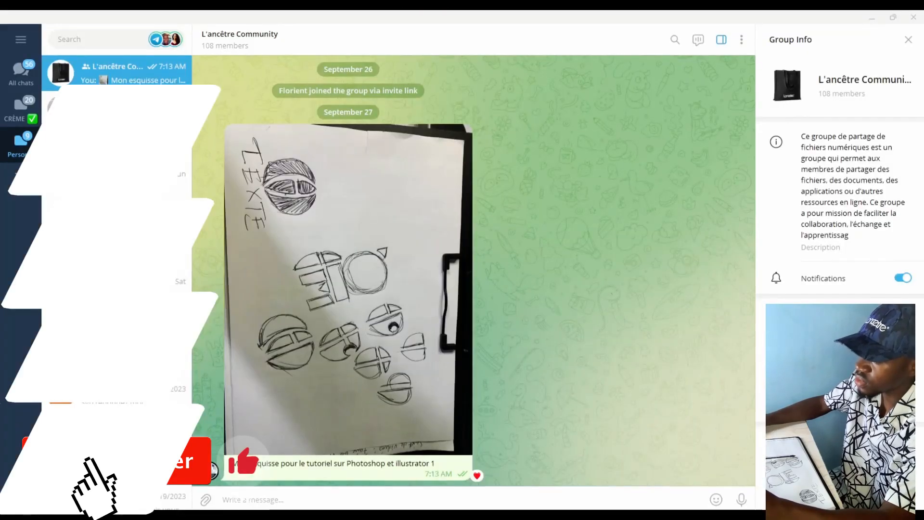
Save the sketch photo to Downloads a second time and return to the chat
{"action": "left_click", "coordinate": [437, 245]}
{"action": "right_click", "coordinate": [437, 244]}
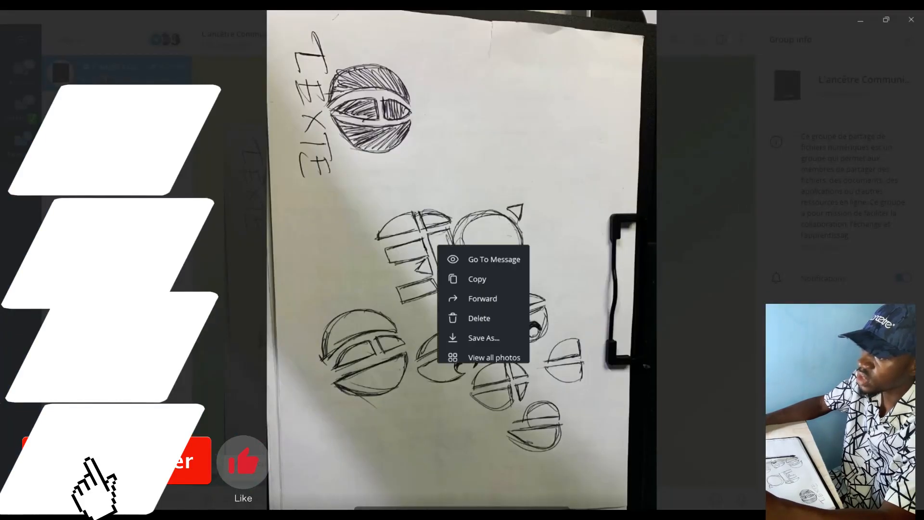
{"action": "left_click", "coordinate": [483, 337]}
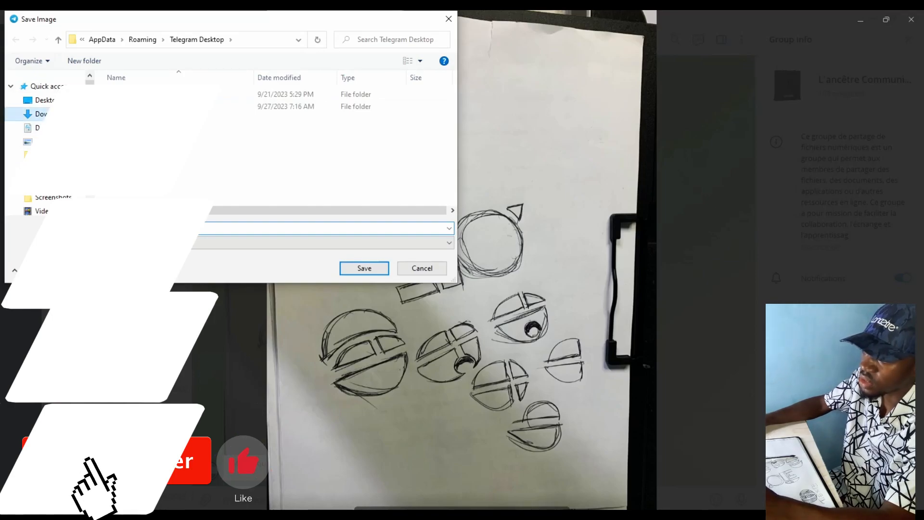
{"action": "left_click", "coordinate": [35, 114]}
{"action": "key", "text": "Return"}
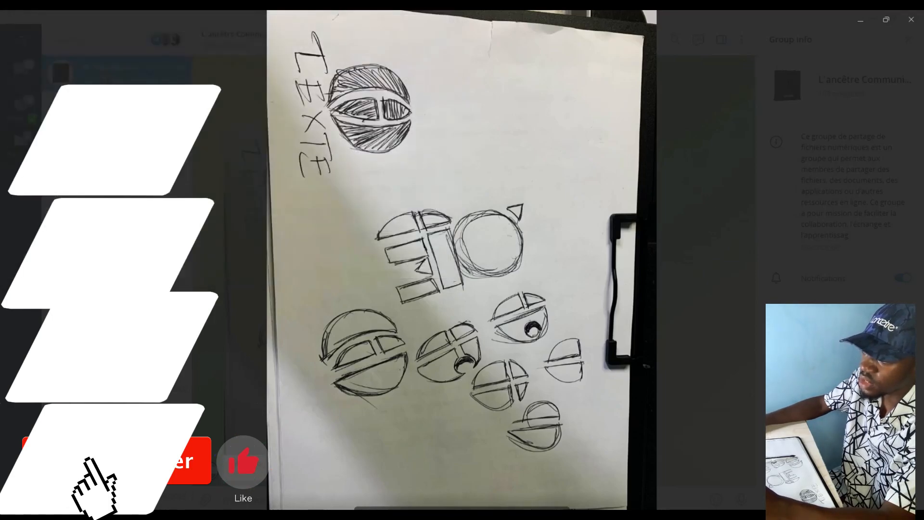
{"action": "key", "text": "Escape"}
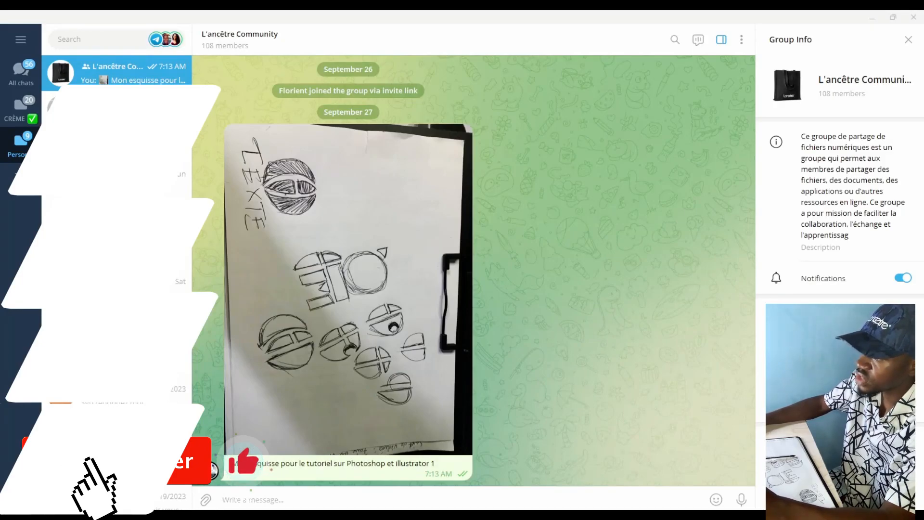
{"action": "scroll", "coordinate": [473, 270], "scroll_direction": "up", "scroll_amount": 2}
{"action": "scroll", "coordinate": [474, 270], "scroll_direction": "down", "scroll_amount": 2}
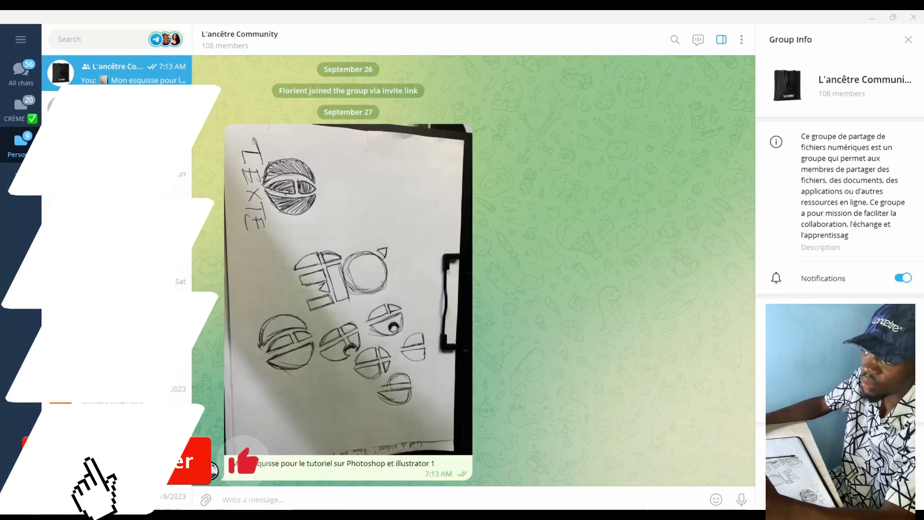
{"action": "scroll", "coordinate": [348, 270], "scroll_direction": "up", "scroll_amount": 15}
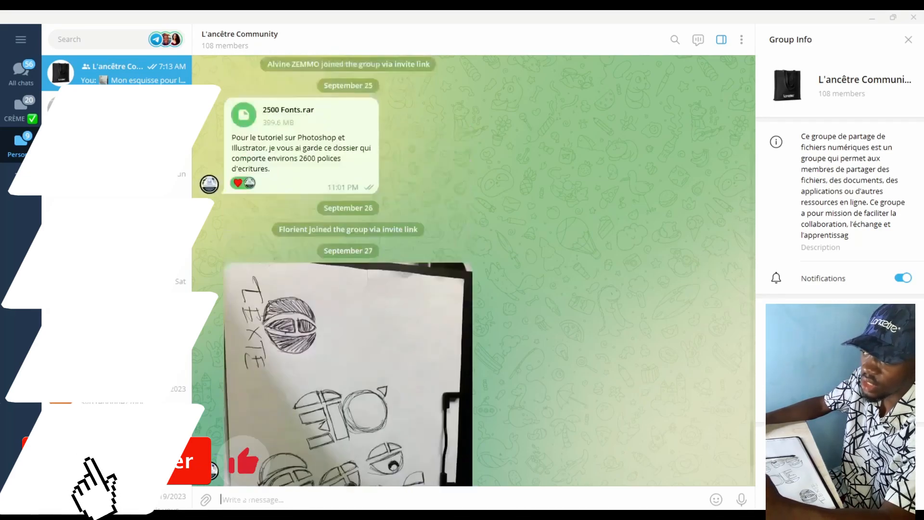
{"action": "scroll", "coordinate": [348, 270], "scroll_direction": "up", "scroll_amount": 5}
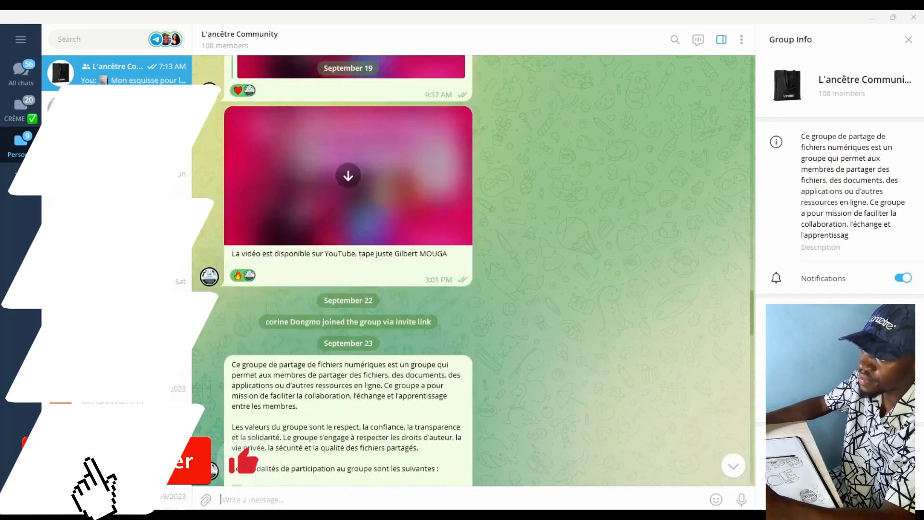
{"action": "scroll", "coordinate": [348, 271], "scroll_direction": "up", "scroll_amount": 8}
{"action": "scroll", "coordinate": [347, 271], "scroll_direction": "up", "scroll_amount": 15}
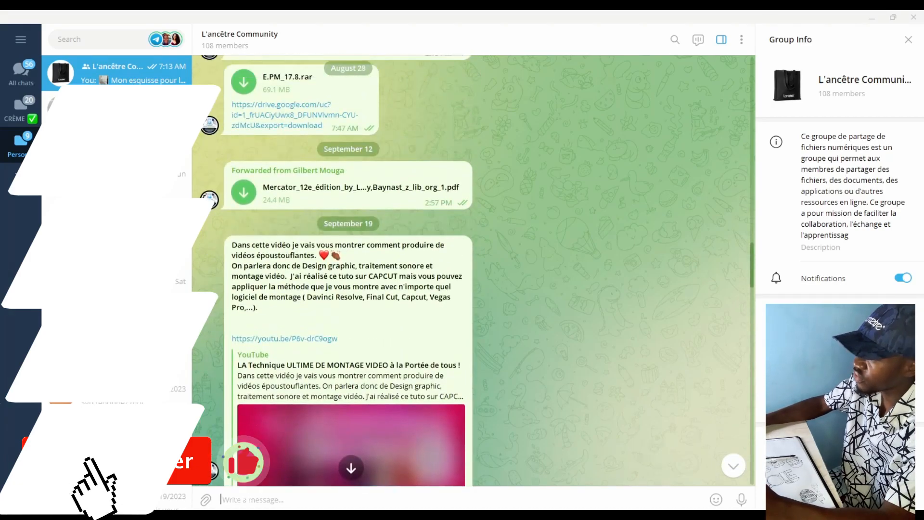
{"action": "scroll", "coordinate": [347, 270], "scroll_direction": "up", "scroll_amount": 5}
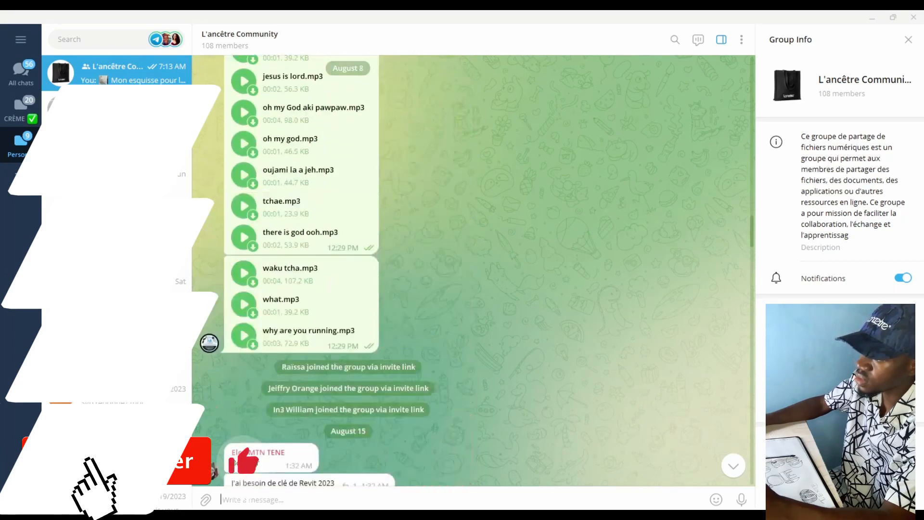
{"action": "scroll", "coordinate": [348, 271], "scroll_direction": "up", "scroll_amount": 15}
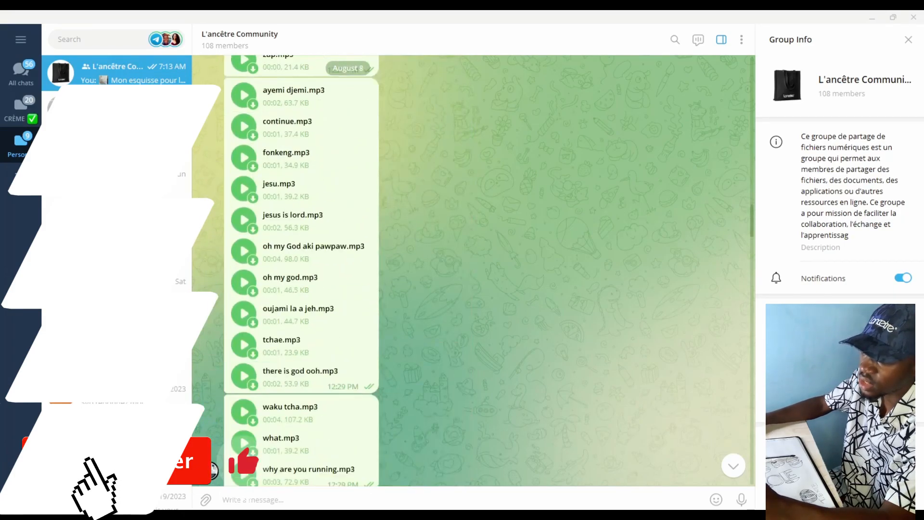
{"action": "scroll", "coordinate": [348, 271], "scroll_direction": "up", "scroll_amount": 15}
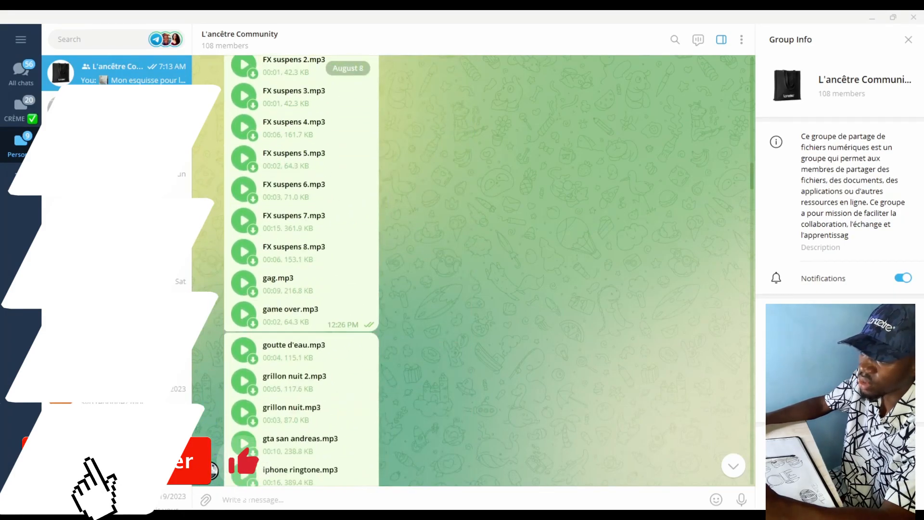
{"action": "scroll", "coordinate": [348, 270], "scroll_direction": "up", "scroll_amount": 15}
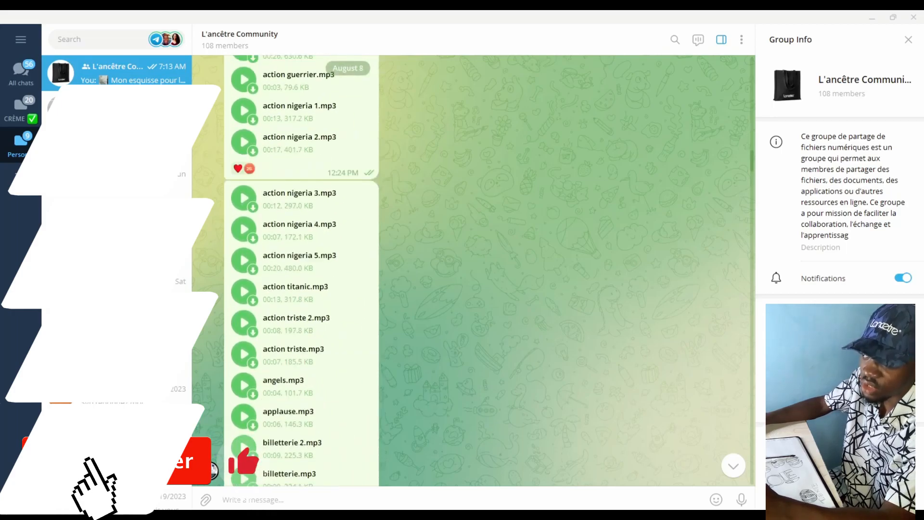
{"action": "left_click", "coordinate": [239, 39]}
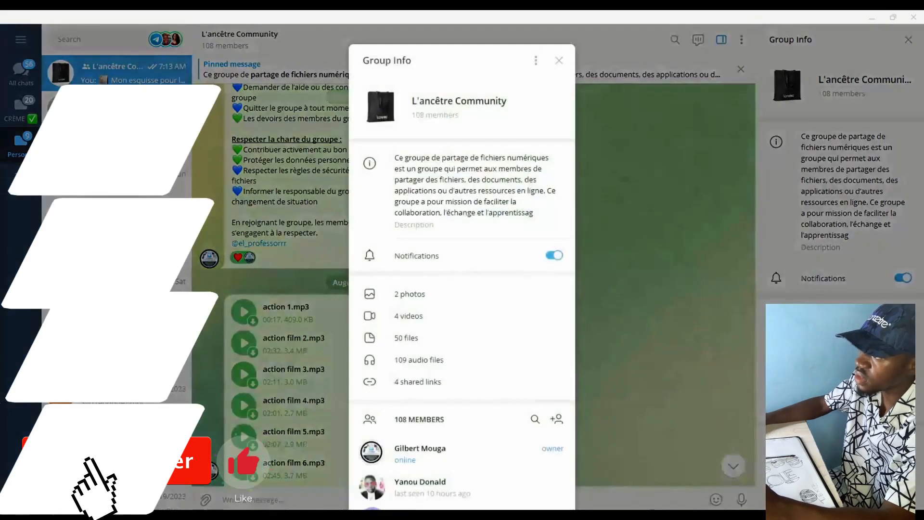
{"action": "scroll", "coordinate": [461, 247], "scroll_direction": "down", "scroll_amount": 2}
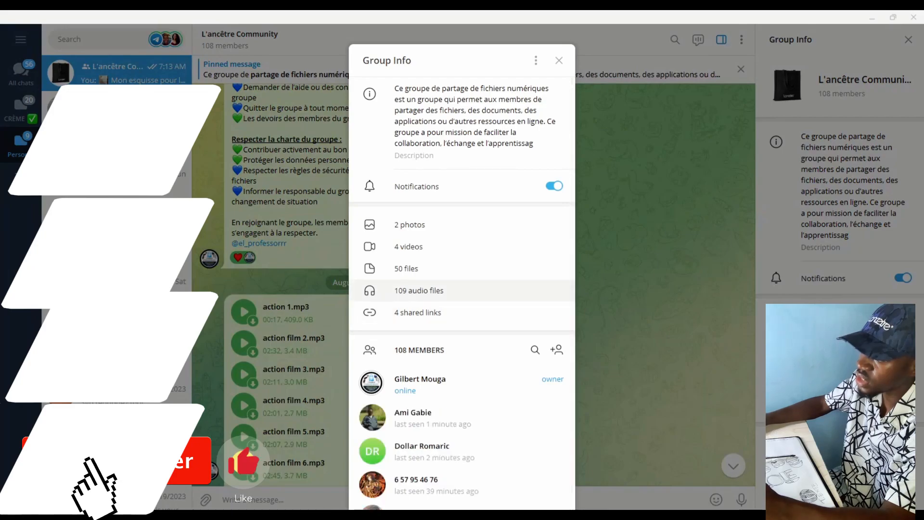
{"action": "left_click", "coordinate": [406, 268]}
{"action": "scroll", "coordinate": [462, 289], "scroll_direction": "down", "scroll_amount": 12}
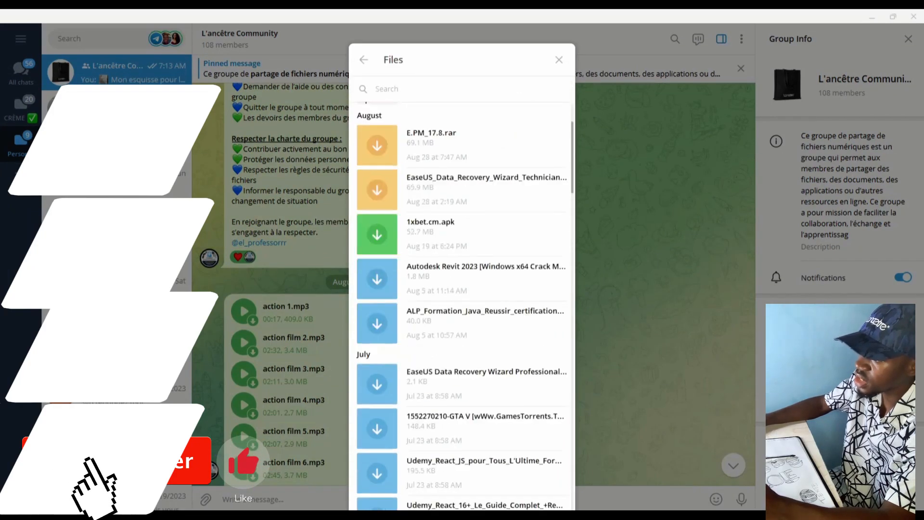
{"action": "scroll", "coordinate": [462, 309], "scroll_direction": "down", "scroll_amount": 15}
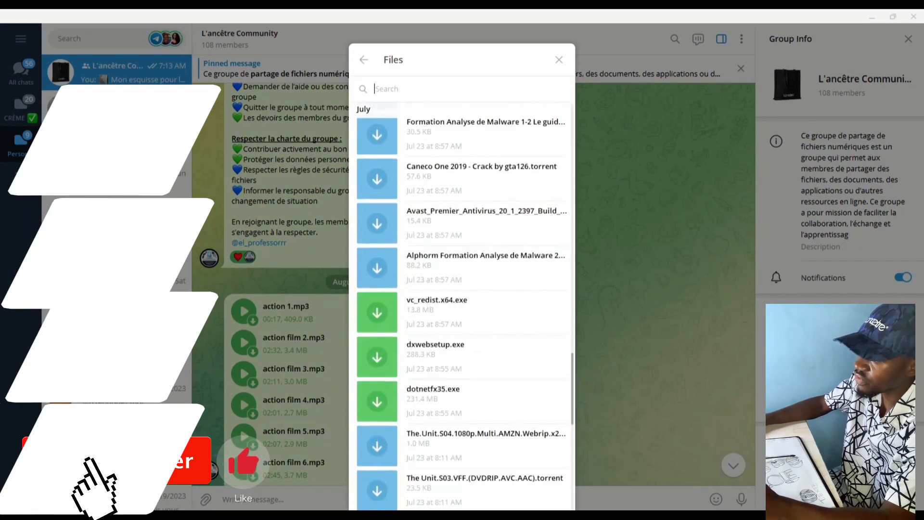
{"action": "scroll", "coordinate": [462, 308], "scroll_direction": "up", "scroll_amount": 2}
{"action": "scroll", "coordinate": [462, 308], "scroll_direction": "down", "scroll_amount": 7}
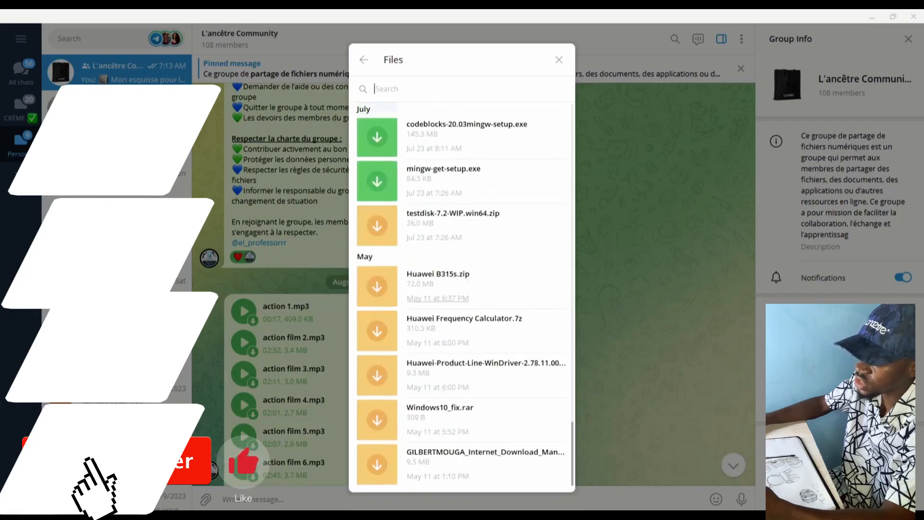
{"action": "left_click", "coordinate": [365, 60]}
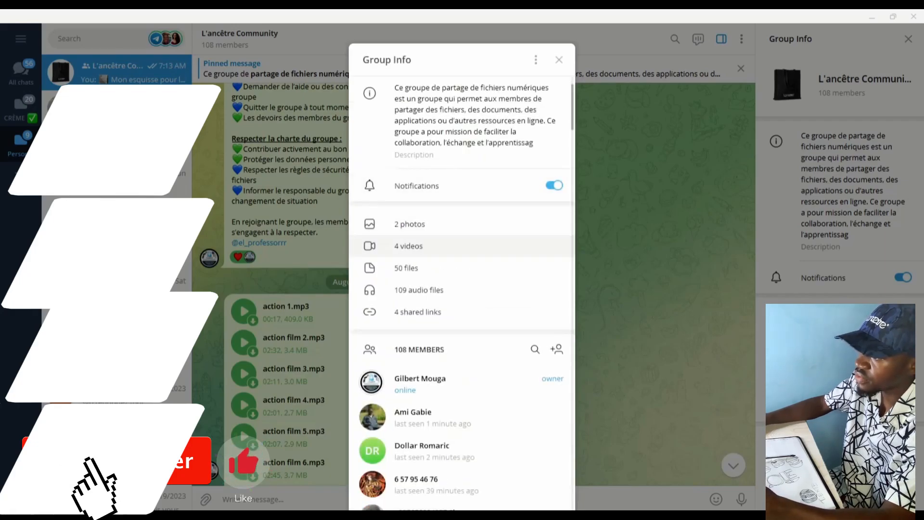
{"action": "scroll", "coordinate": [463, 243], "scroll_direction": "down", "scroll_amount": 2}
{"action": "left_click", "coordinate": [559, 59]}
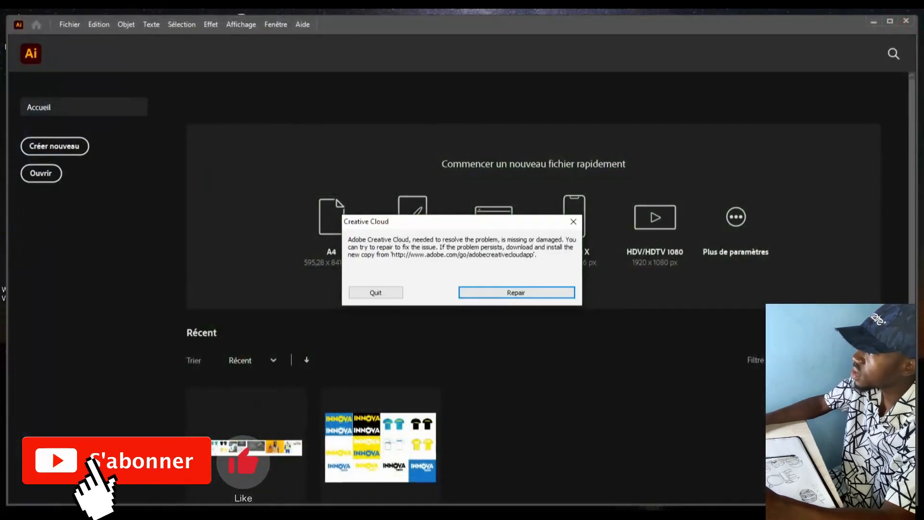
Dismiss the Creative Cloud error, maximize Illustrator, and reopen the A4 New Document settings
{"action": "left_click", "coordinate": [573, 221]}
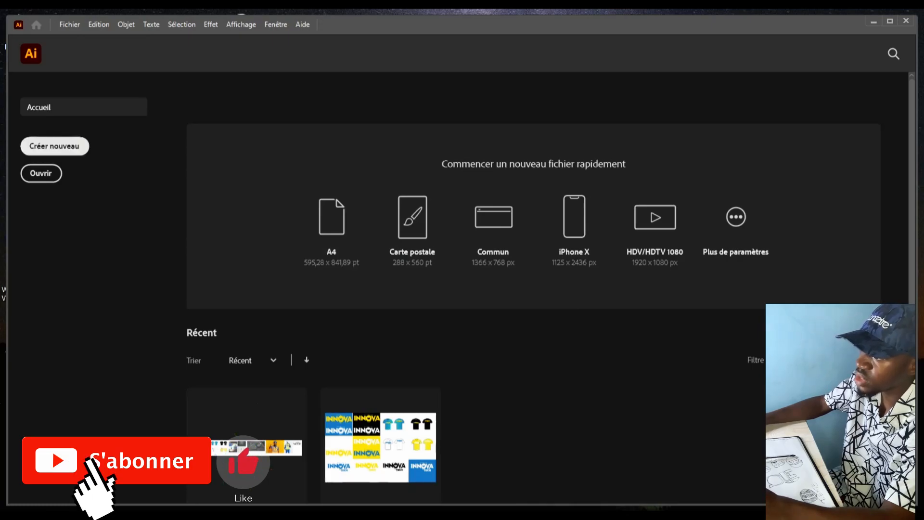
{"action": "left_click", "coordinate": [55, 146]}
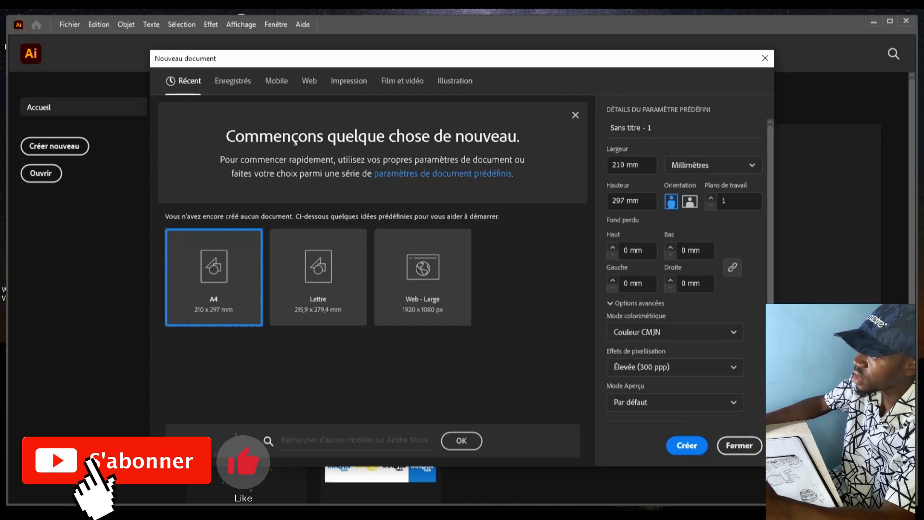
{"action": "left_click", "coordinate": [765, 58]}
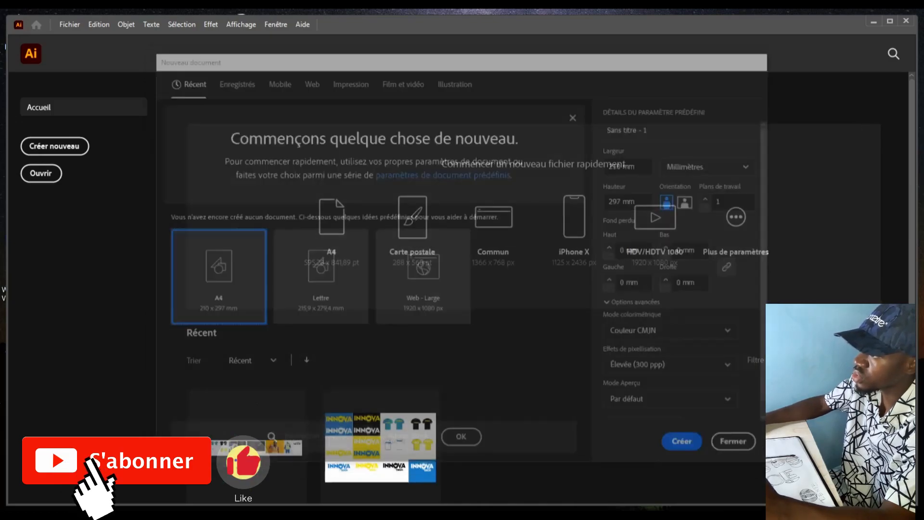
{"action": "key", "text": "super+Up"}
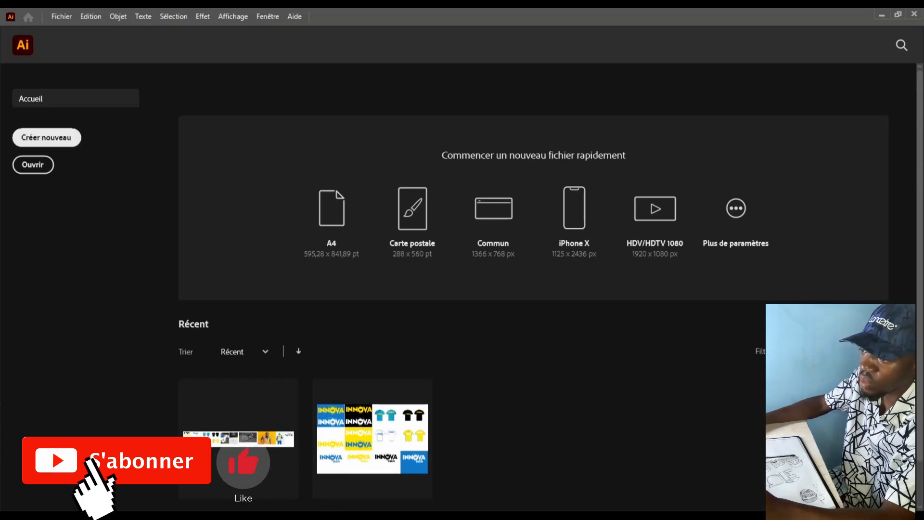
{"action": "left_click", "coordinate": [46, 137]}
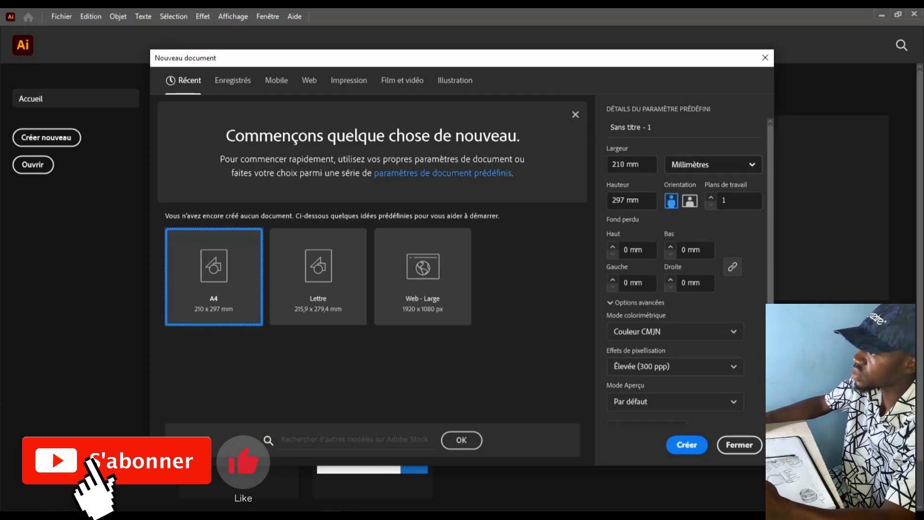
Set the document units to Centimètres so the A4 page reads 21 × 29,7 cm
{"action": "left_click", "coordinate": [712, 164]}
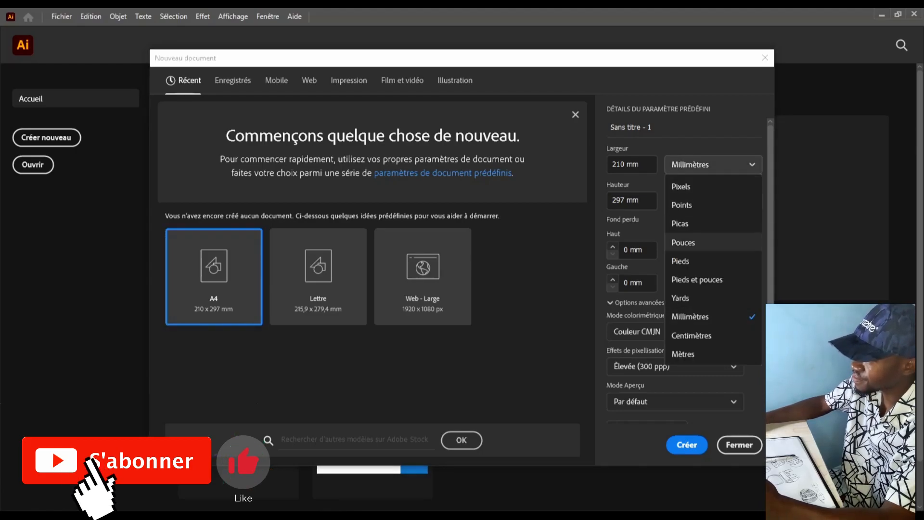
{"action": "left_click", "coordinate": [713, 187]}
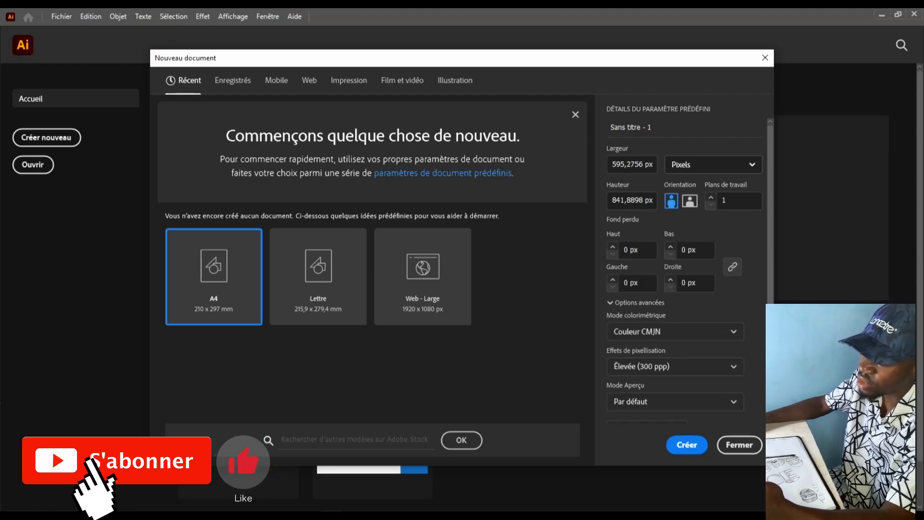
{"action": "left_click", "coordinate": [713, 164]}
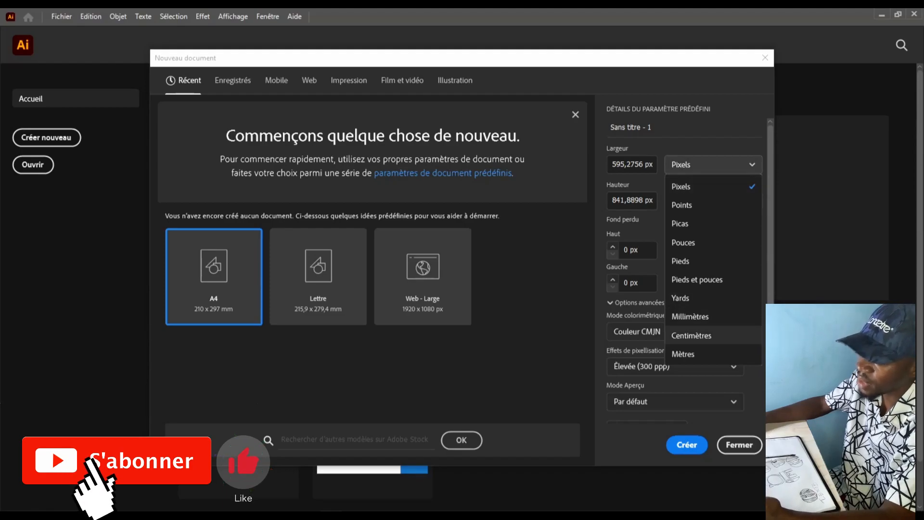
{"action": "left_click", "coordinate": [712, 335]}
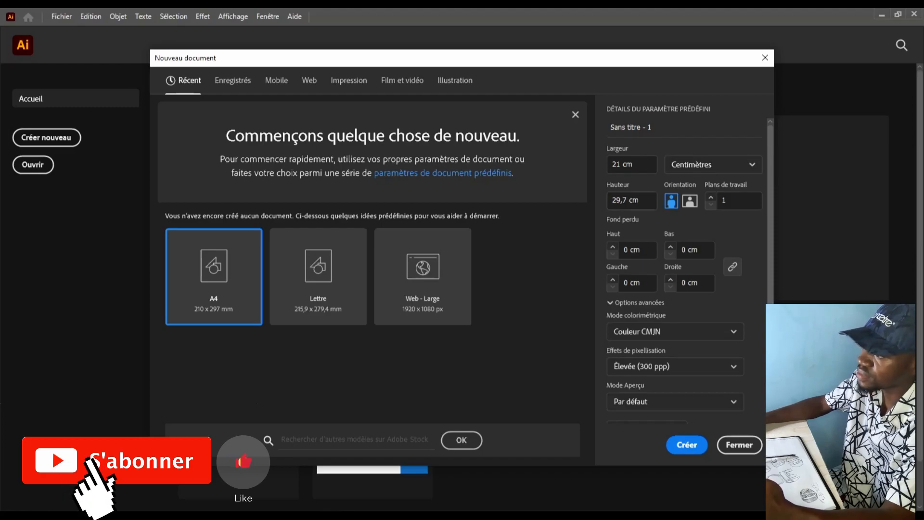
{"action": "left_click", "coordinate": [624, 200]}
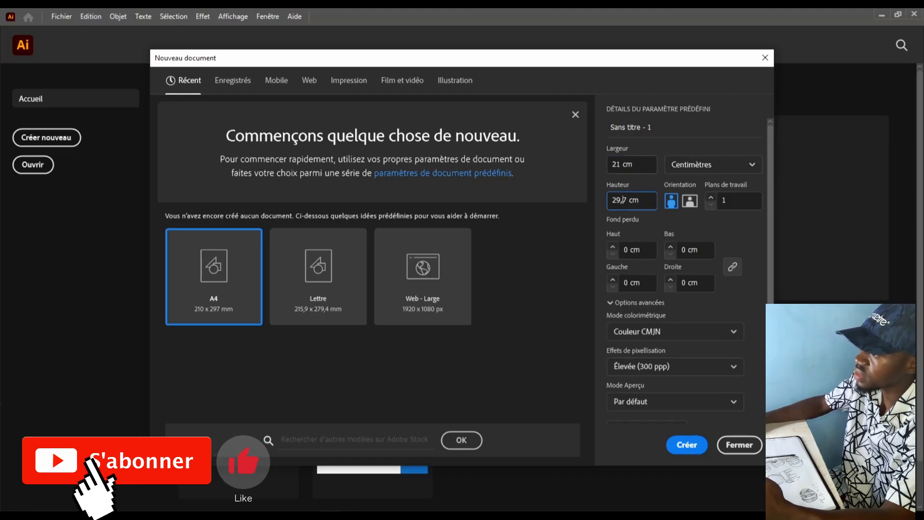
{"action": "left_click", "coordinate": [619, 164]}
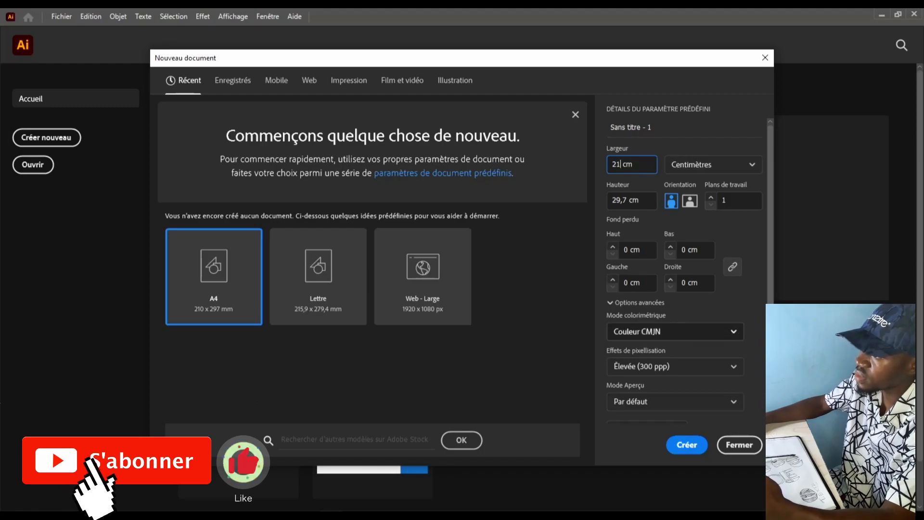
{"action": "left_click", "coordinate": [675, 331]}
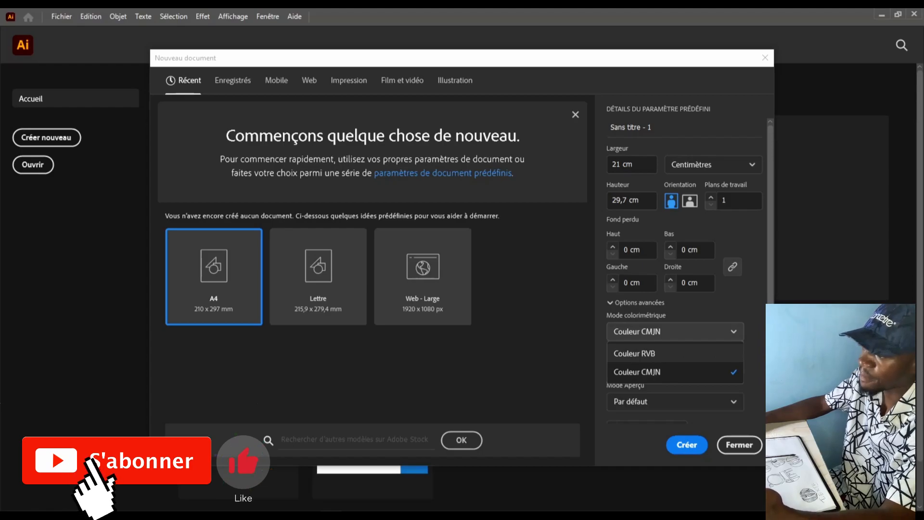
Choose RGB colour mode and Pixels units, and enter a width of 1000 px
{"action": "left_click", "coordinate": [635, 354]}
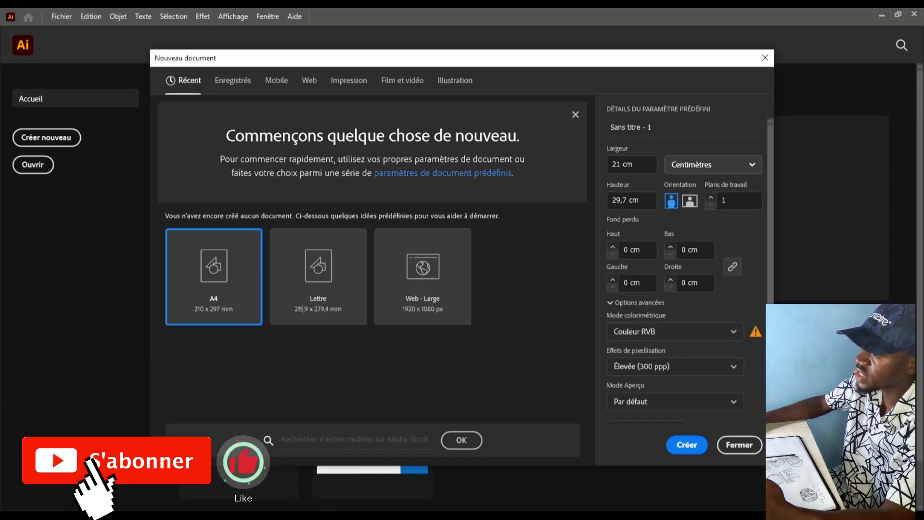
{"action": "left_click", "coordinate": [713, 164]}
{"action": "left_click", "coordinate": [713, 164]}
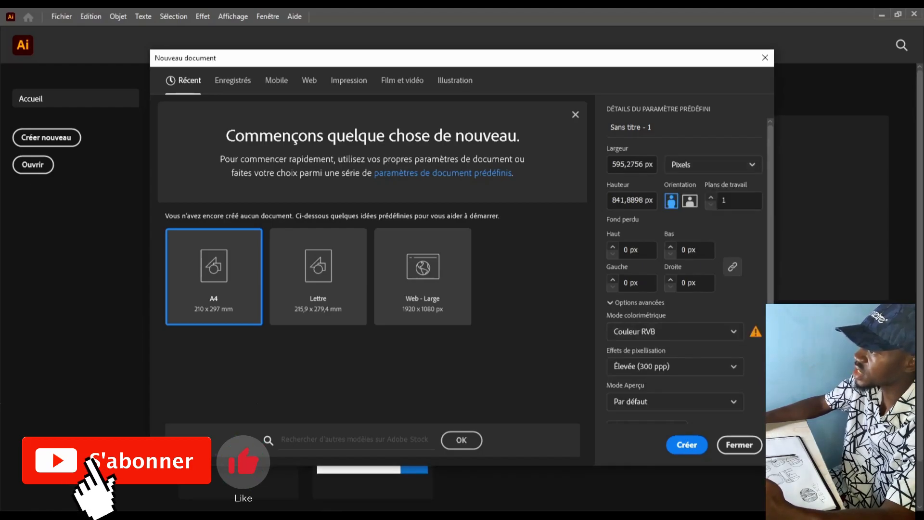
{"action": "left_click", "coordinate": [645, 164]}
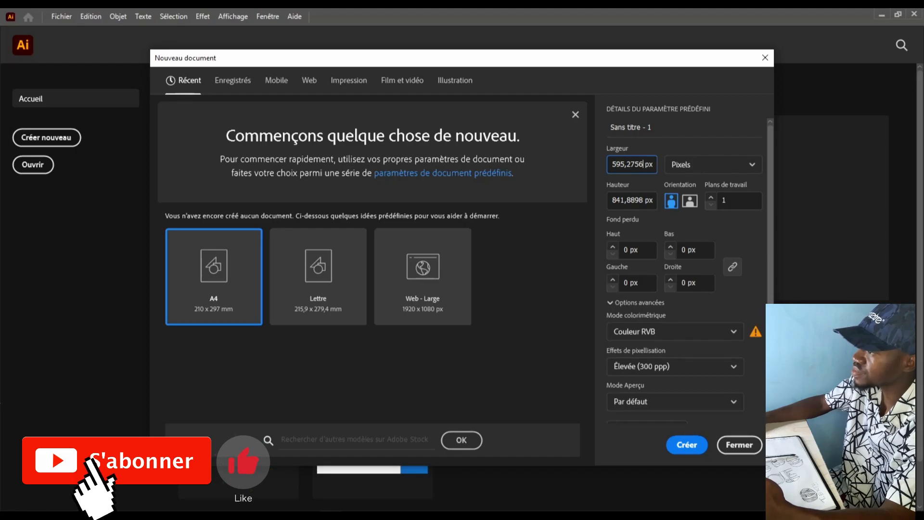
{"action": "double_click", "coordinate": [643, 164]}
{"action": "type", "text": "1000"}
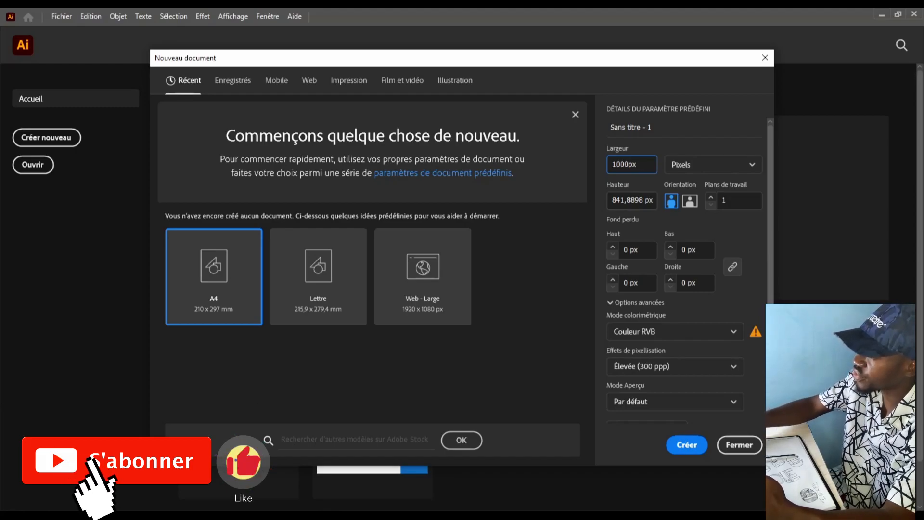
{"action": "left_click", "coordinate": [643, 200]}
Enter a height of 1000 px and create the document
{"action": "double_click", "coordinate": [643, 200]}
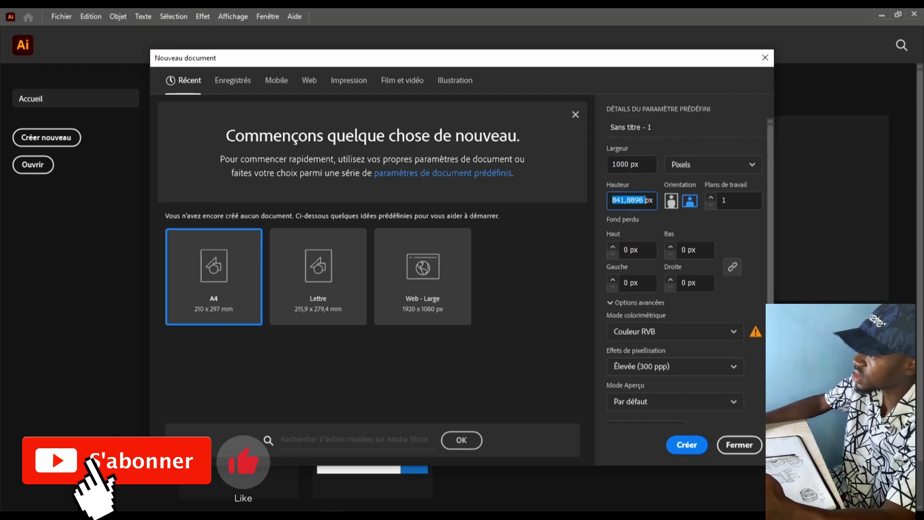
{"action": "type", "text": "20000"}
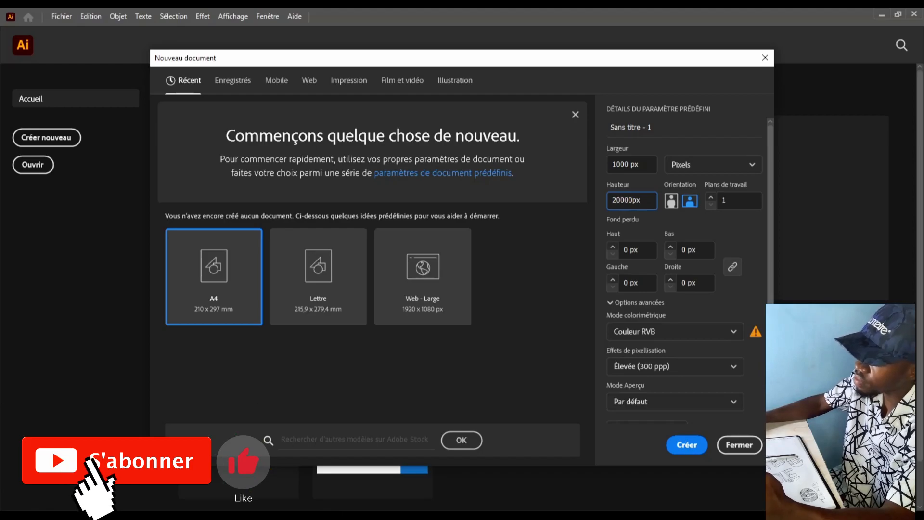
{"action": "key", "text": "BackSpace"}
{"action": "key", "text": "BackSpace"}
{"action": "key", "text": "BackSpace"}
{"action": "key", "text": "BackSpace"}
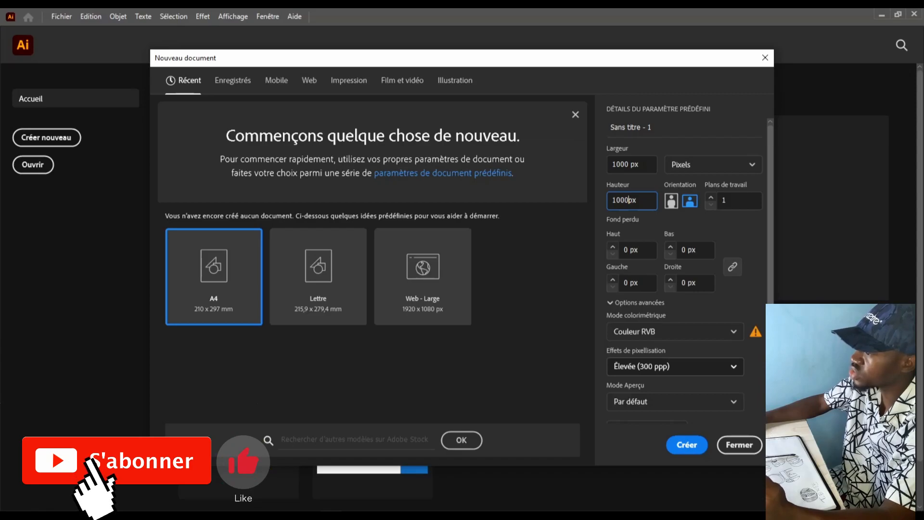
{"action": "scroll", "coordinate": [685, 273], "scroll_direction": "down", "scroll_amount": 1}
{"action": "scroll", "coordinate": [685, 274], "scroll_direction": "up", "scroll_amount": 1}
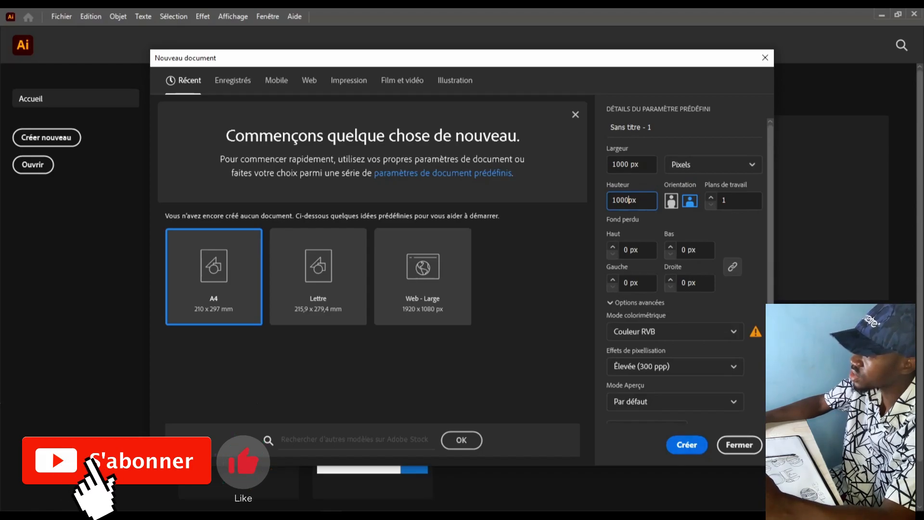
{"action": "key", "text": "Return"}
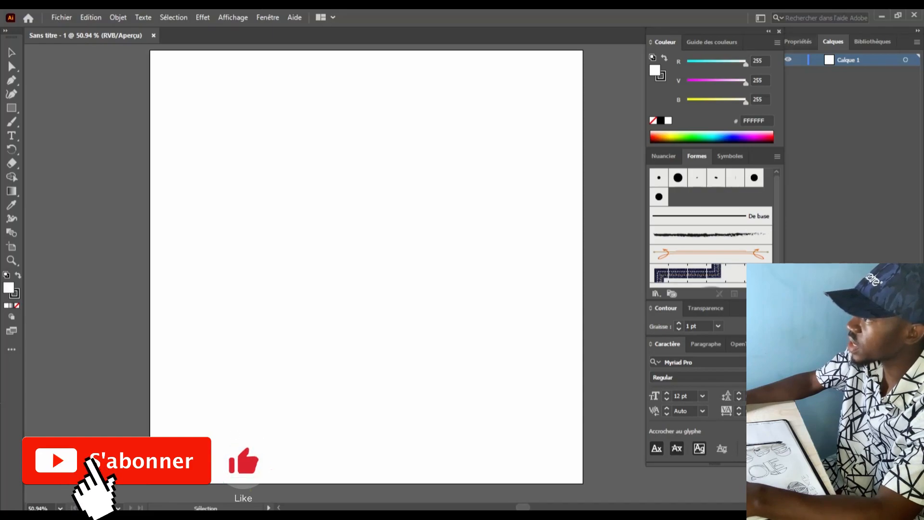
Zoom out to 16.67% and show the Propriétés panel, moving the panel group left
{"action": "scroll", "coordinate": [353, 239], "scroll_direction": "down", "scroll_amount": 2}
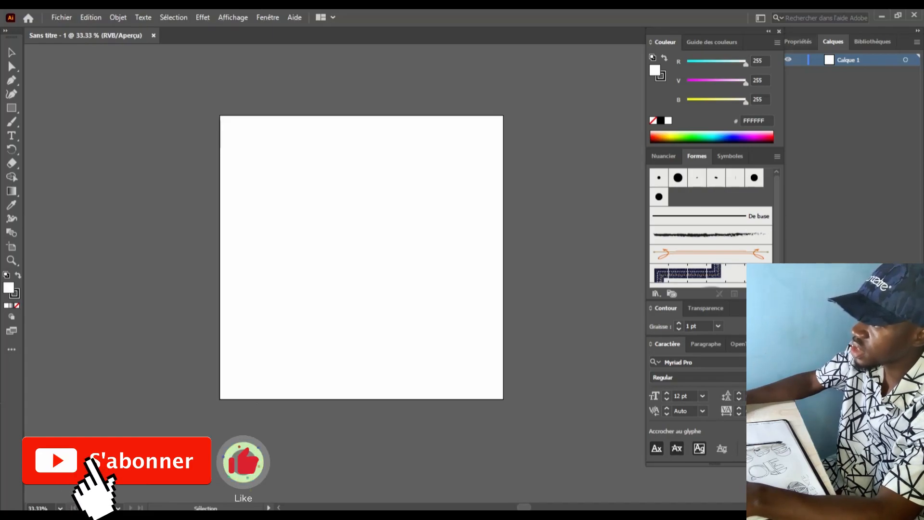
{"action": "scroll", "coordinate": [353, 237], "scroll_direction": "down", "scroll_amount": 1}
{"action": "scroll", "coordinate": [356, 248], "scroll_direction": "right", "scroll_amount": 5}
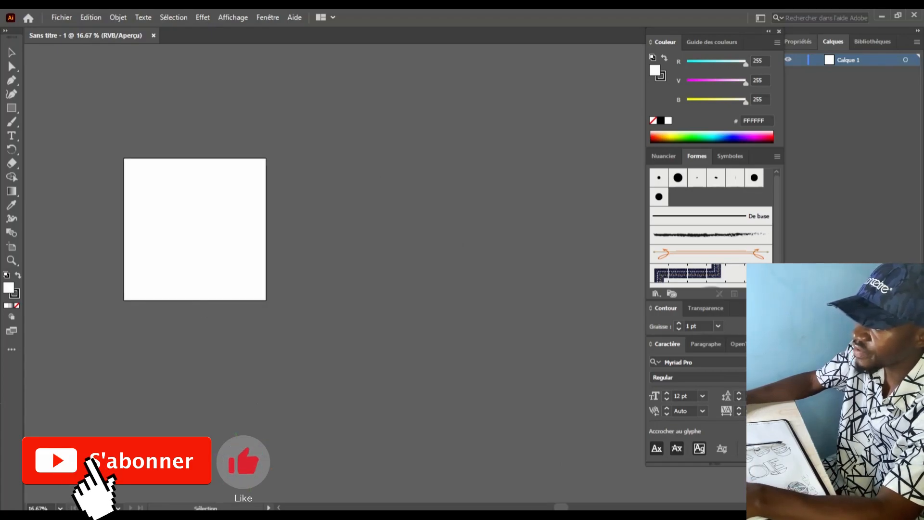
{"action": "left_click", "coordinate": [798, 41]}
{"action": "left_click_drag", "start_coordinate": [713, 31], "coordinate": [683, 31]}
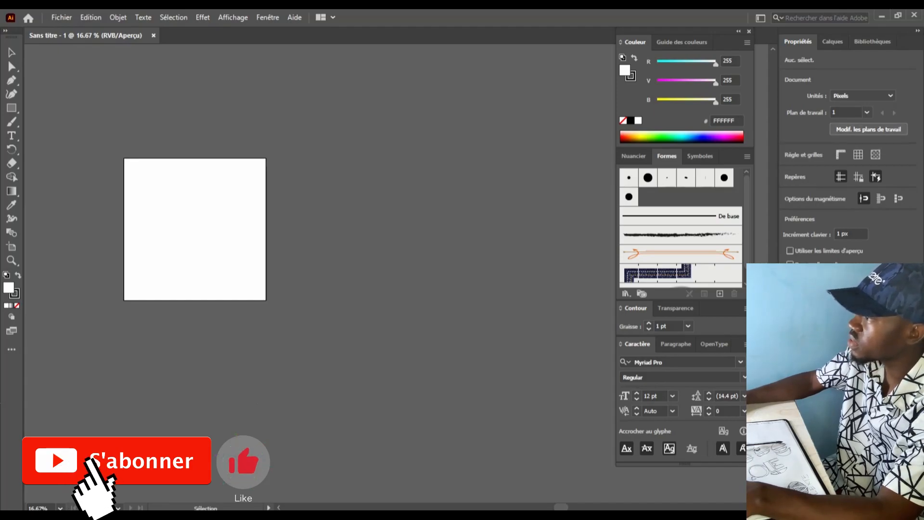
Add a second and third 1000 px artboard, placing the third below the first
{"action": "left_click", "coordinate": [869, 129]}
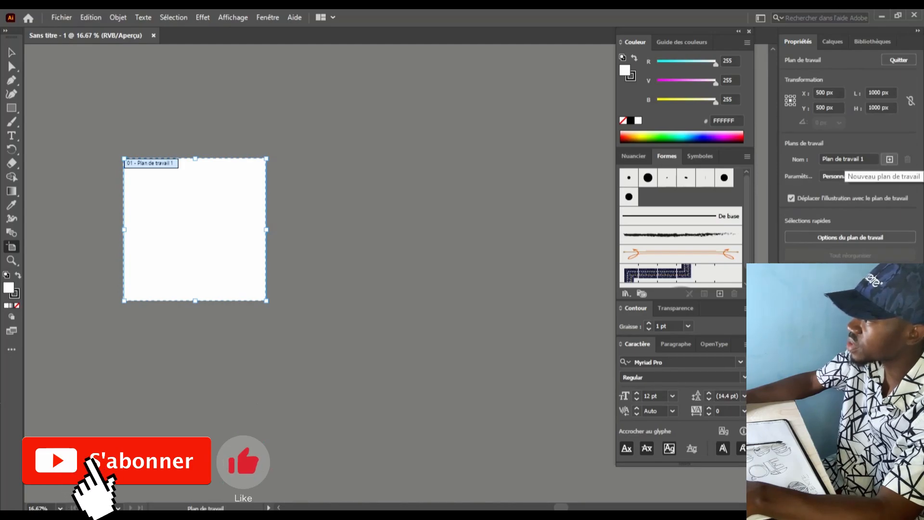
{"action": "left_click", "coordinate": [889, 159]}
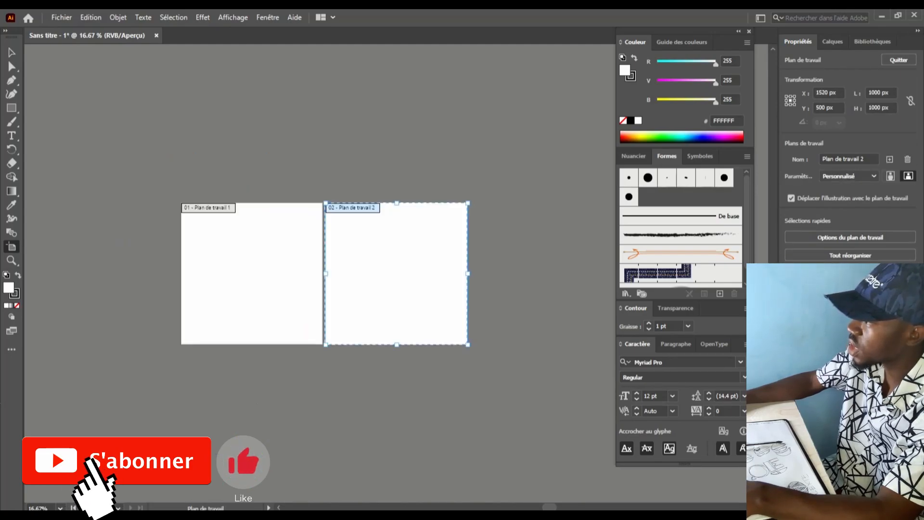
{"action": "scroll", "coordinate": [324, 253], "scroll_direction": "down", "scroll_amount": 2}
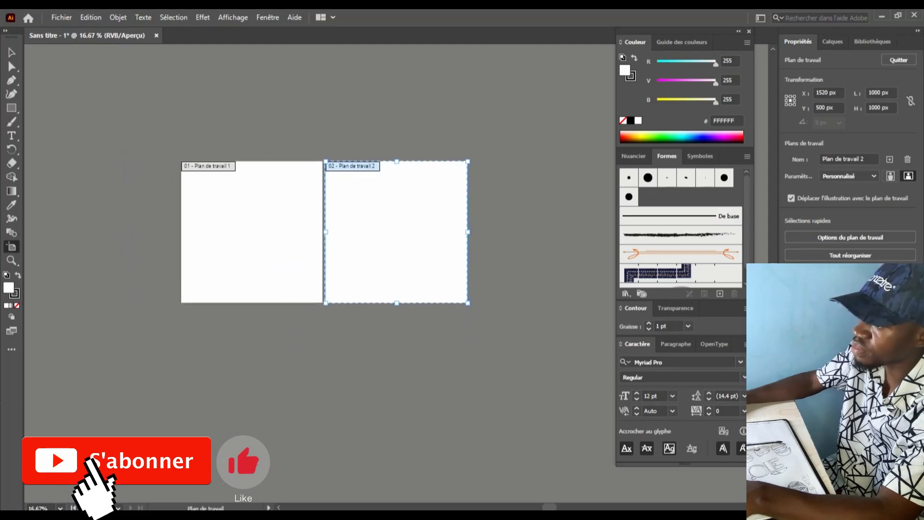
{"action": "left_click_drag", "start_coordinate": [405, 208], "coordinate": [396, 233]}
{"action": "left_click", "coordinate": [890, 159]}
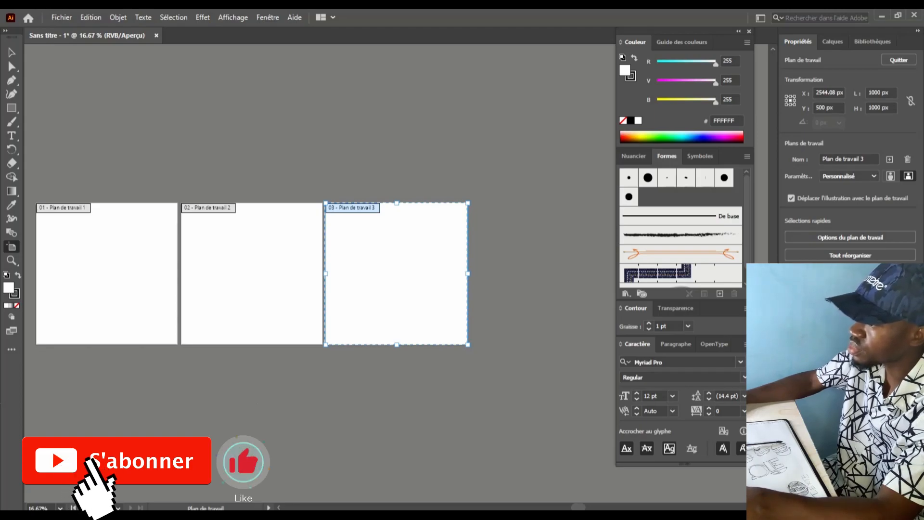
{"action": "left_click_drag", "start_coordinate": [384, 269], "coordinate": [391, 297]}
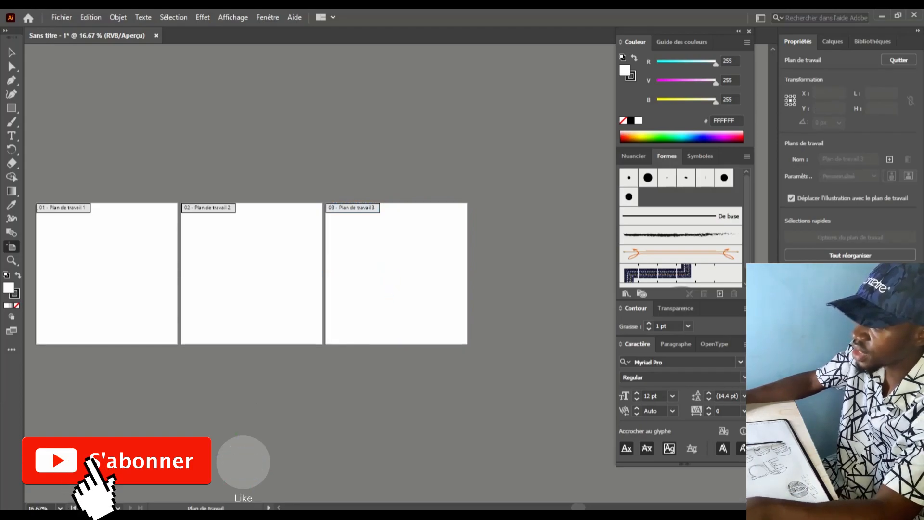
{"action": "left_click", "coordinate": [388, 282]}
{"action": "left_click_drag", "start_coordinate": [396, 261], "coordinate": [377, 305]}
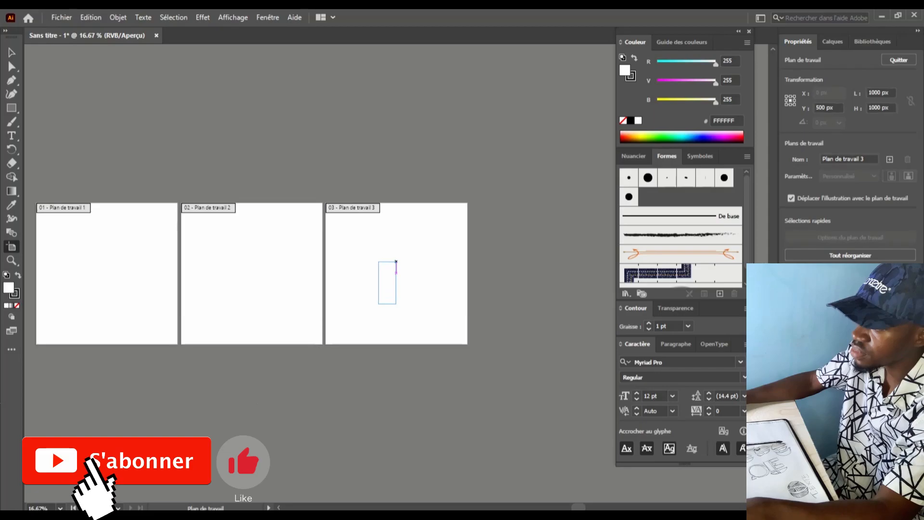
{"action": "left_click", "coordinate": [420, 253]}
{"action": "left_click_drag", "start_coordinate": [420, 253], "coordinate": [134, 420]}
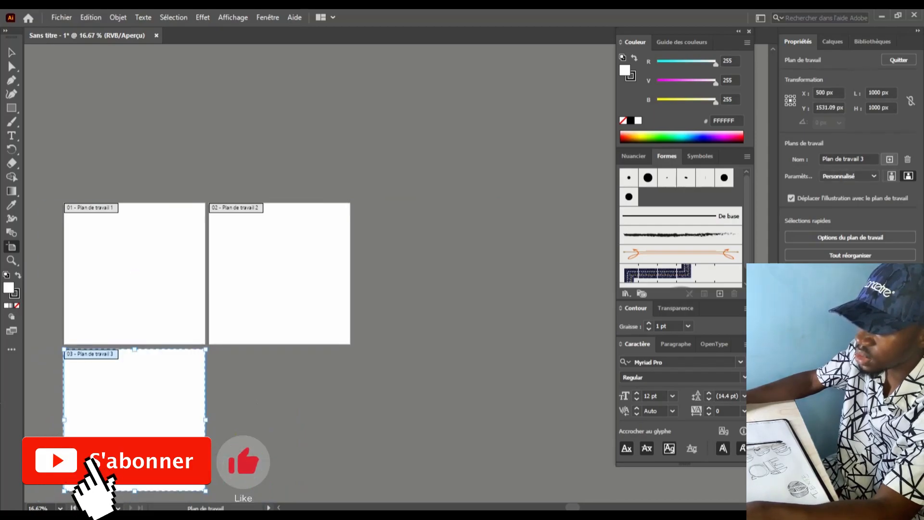
Add a fourth artboard to complete the two-by-two grid and exit artboard editing
{"action": "left_click", "coordinate": [890, 159]}
{"action": "scroll", "coordinate": [405, 258], "scroll_direction": "up", "scroll_amount": 2}
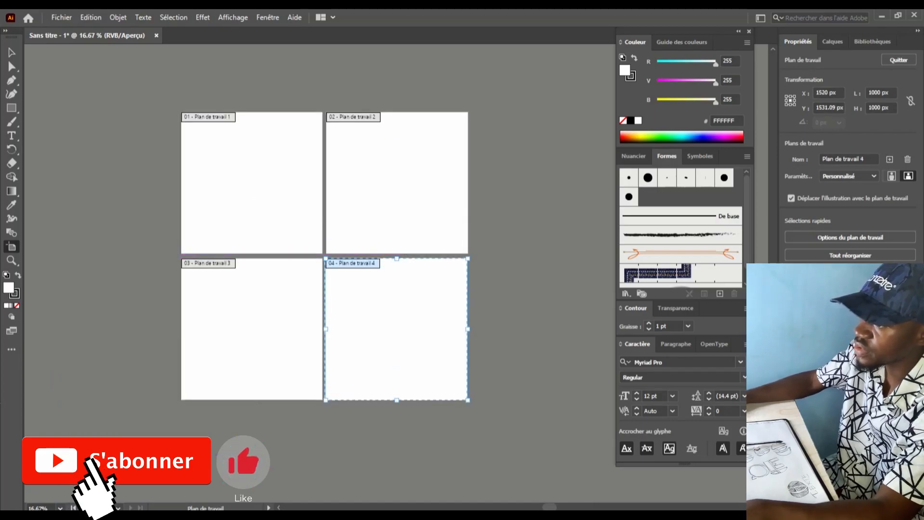
{"action": "left_click", "coordinate": [898, 60]}
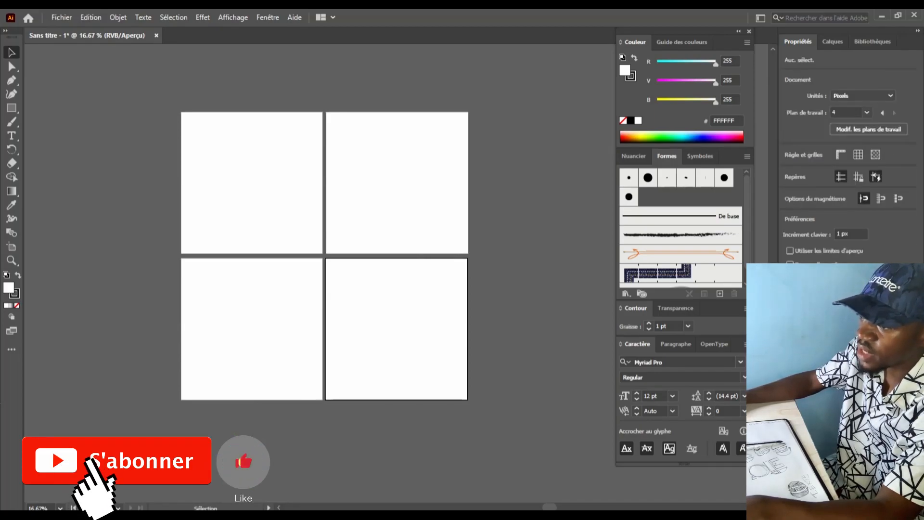
{"action": "left_click", "coordinate": [267, 17]}
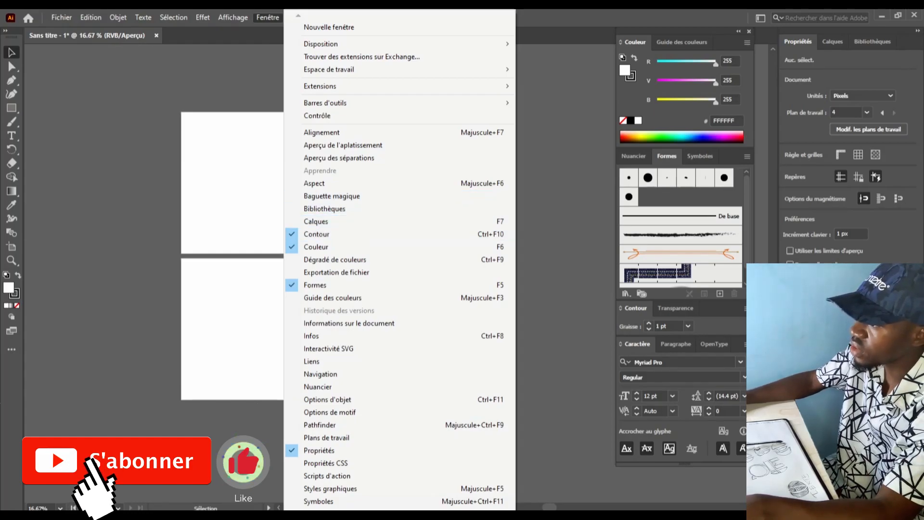
Collapse the Properties panel, open Layers, and dock the gradient panel with Contour/Transparence
{"action": "key", "text": "Escape"}
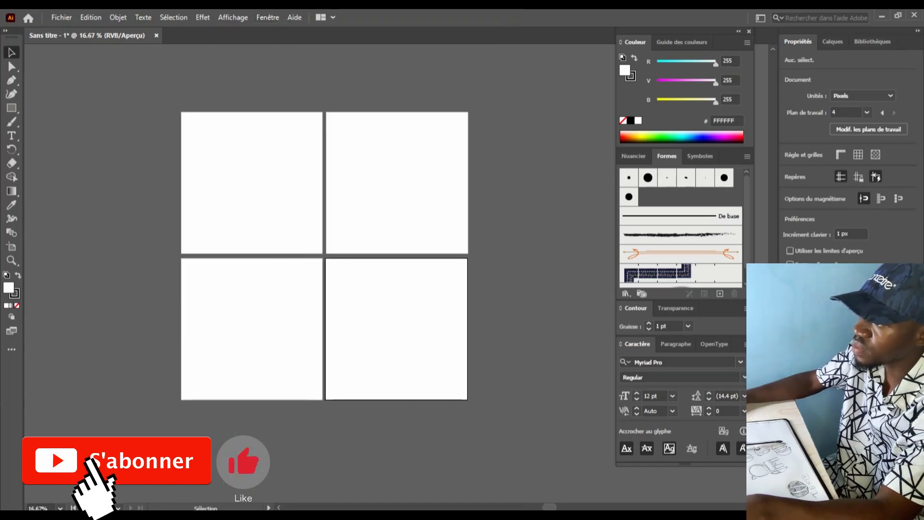
{"action": "left_click", "coordinate": [917, 30]}
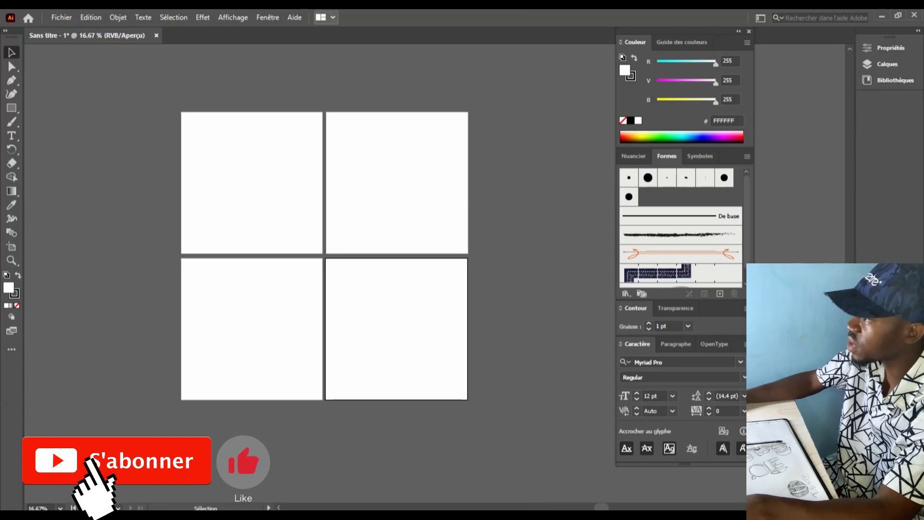
{"action": "left_click", "coordinate": [267, 17]}
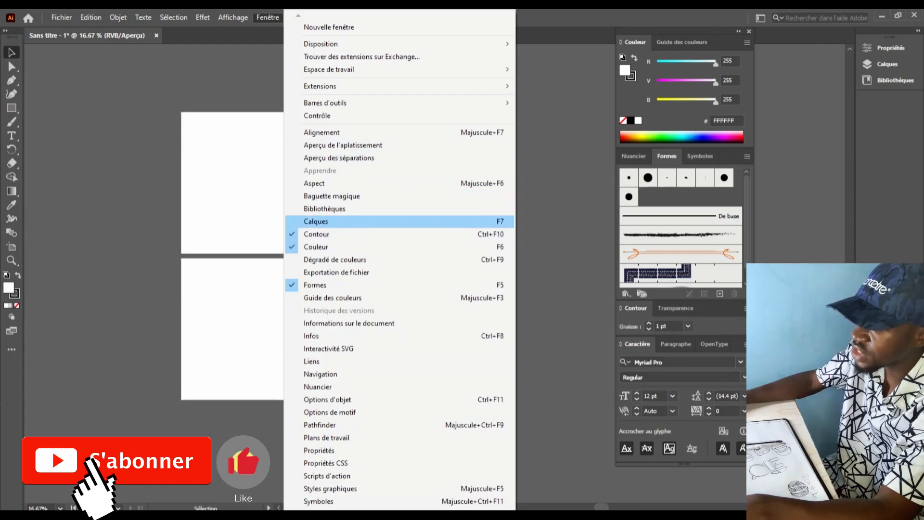
{"action": "left_click", "coordinate": [315, 221]}
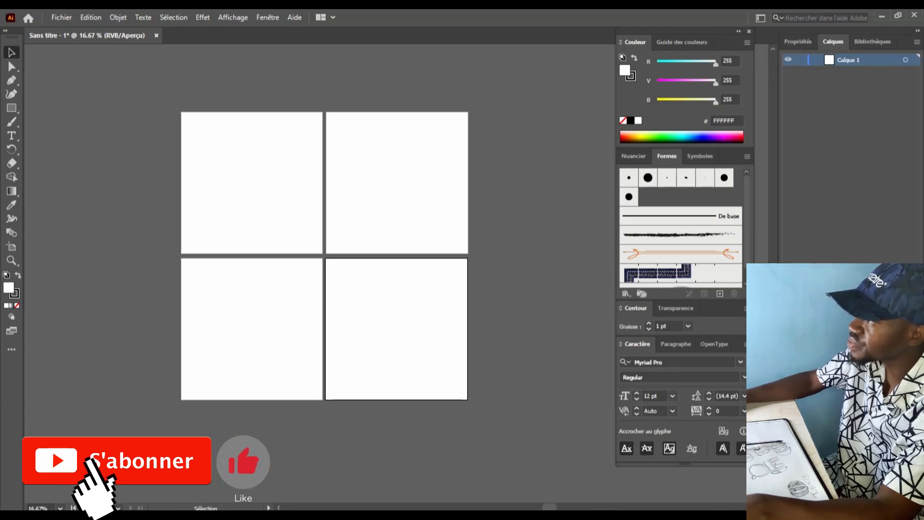
{"action": "left_click", "coordinate": [268, 17]}
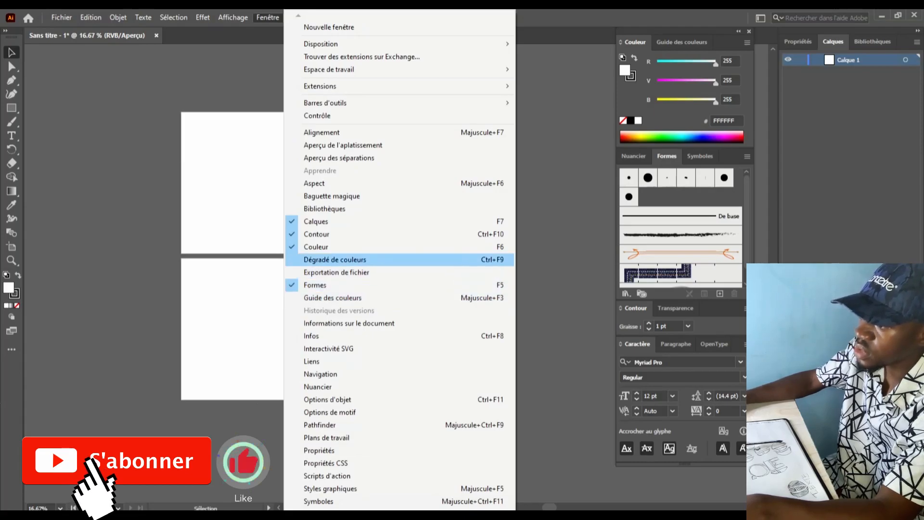
{"action": "left_click", "coordinate": [335, 259]}
{"action": "left_click_drag", "start_coordinate": [431, 354], "coordinate": [599, 316]}
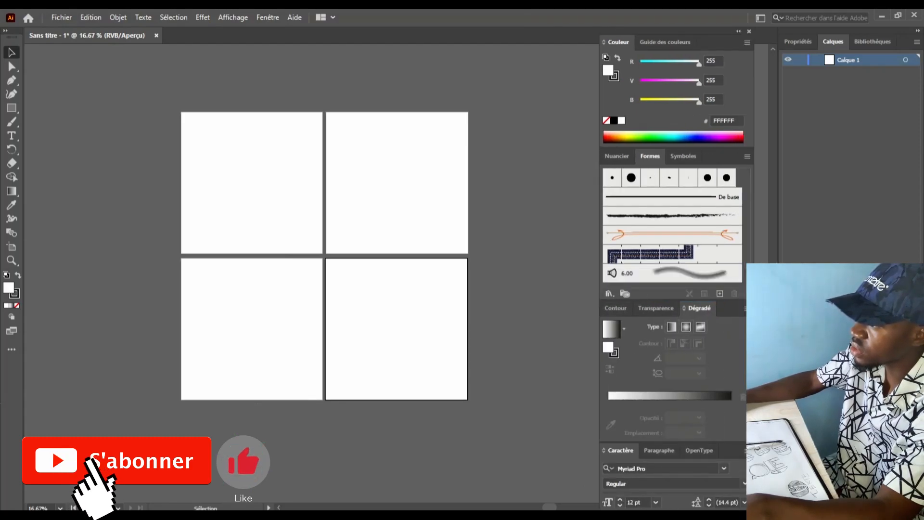
Open the Thèmes Adobe Color panel and dock it into the panel group
{"action": "left_click", "coordinate": [267, 18]}
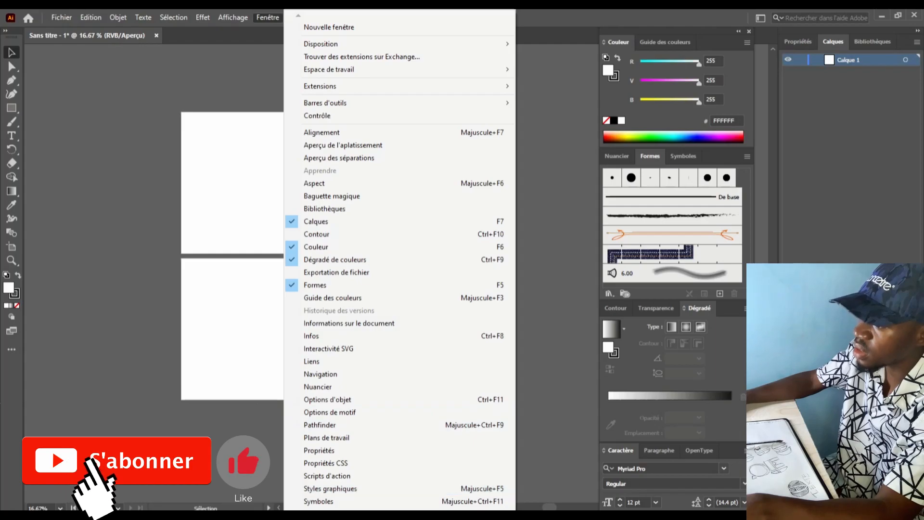
{"action": "mouse_move", "coordinate": [400, 508]}
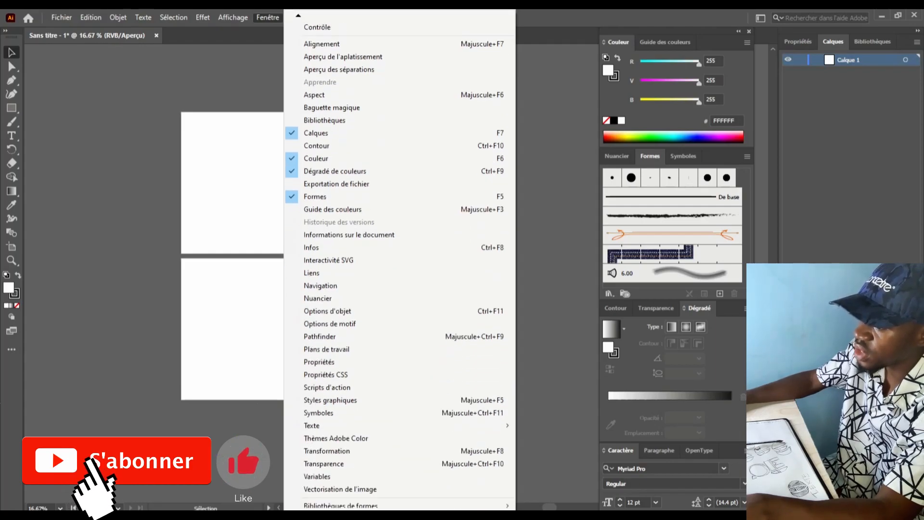
{"action": "left_click", "coordinate": [336, 425]}
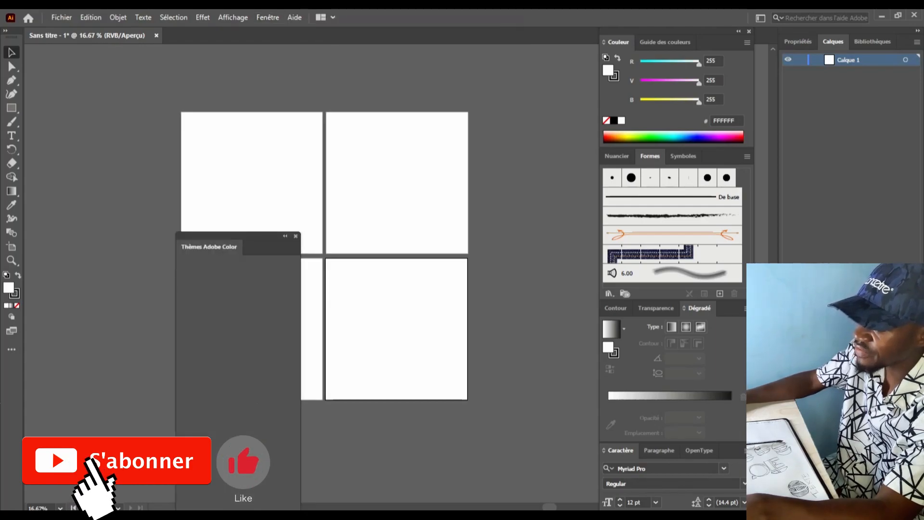
{"action": "left_click_drag", "start_coordinate": [238, 236], "coordinate": [528, 222]}
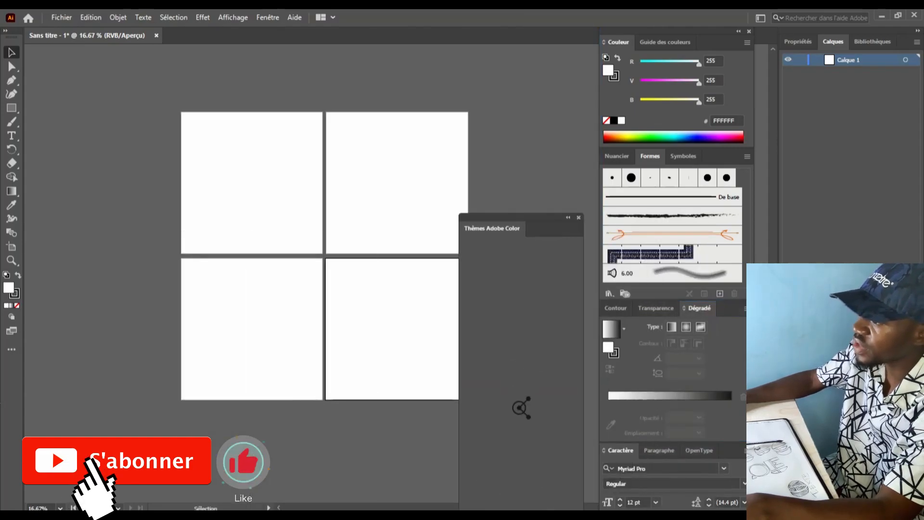
{"action": "left_click", "coordinate": [268, 18]}
{"action": "left_click", "coordinate": [267, 18]}
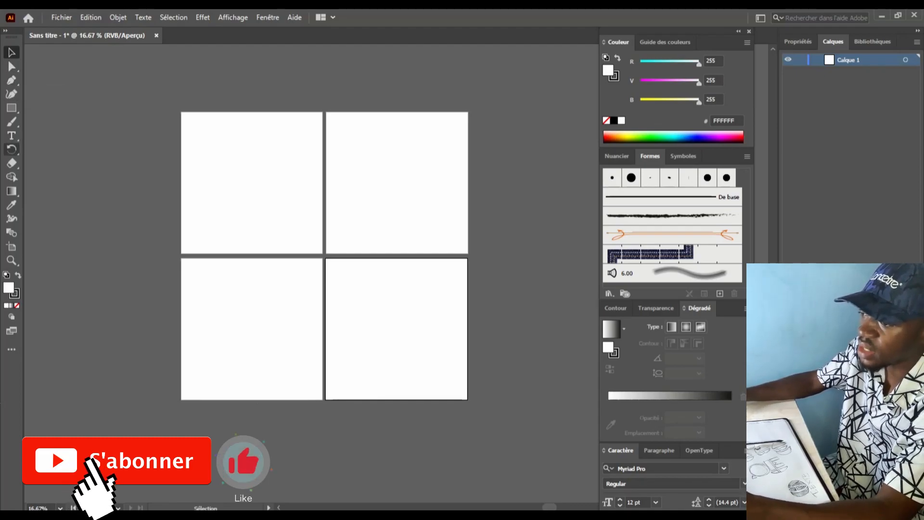
{"action": "left_click", "coordinate": [62, 18]}
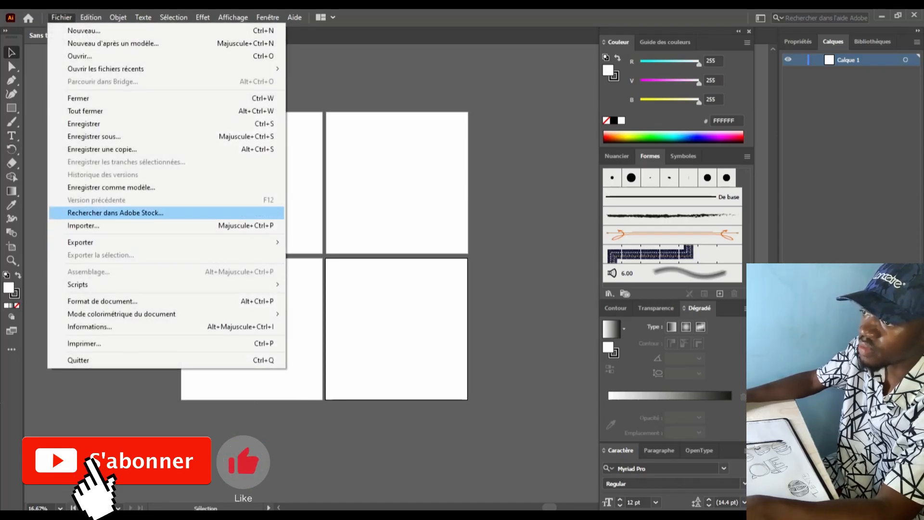
Make the top-left artboard active and zoom in to 25%
{"action": "mouse_move", "coordinate": [163, 242]}
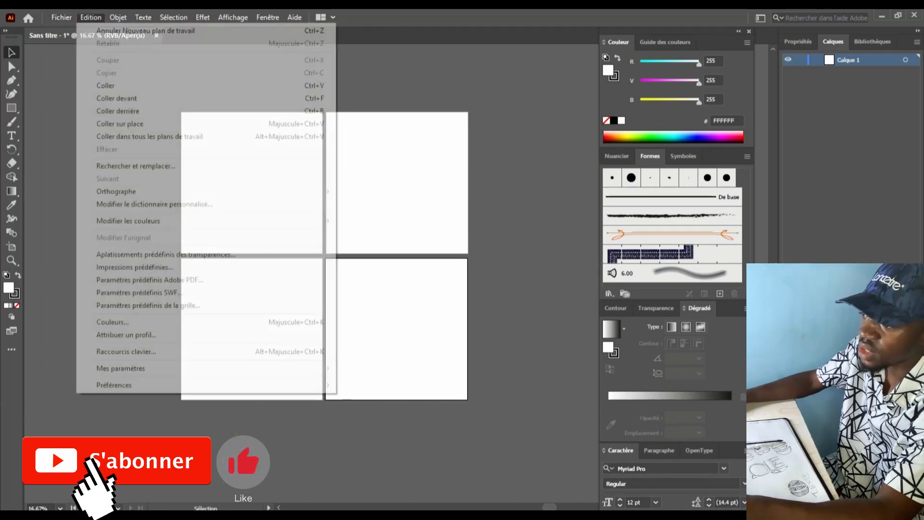
{"action": "mouse_move", "coordinate": [61, 17]}
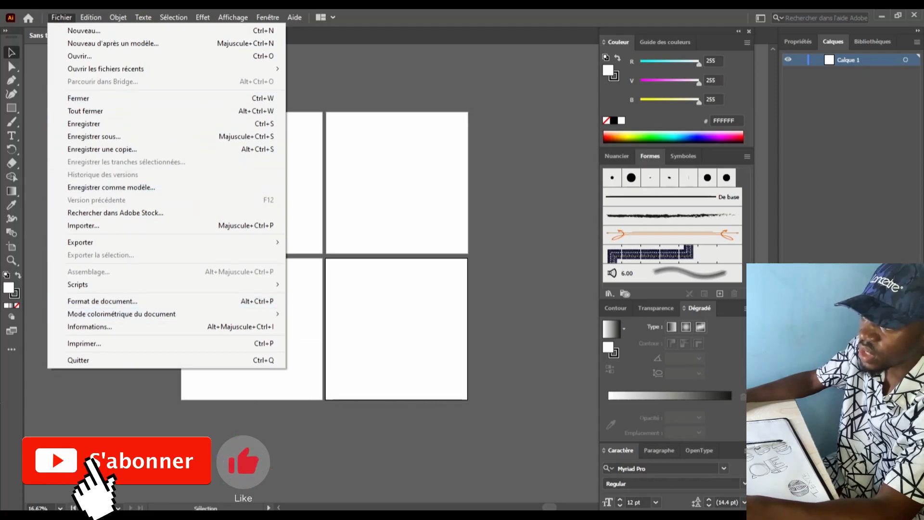
{"action": "key", "text": "Escape"}
{"action": "left_click", "coordinate": [252, 182]}
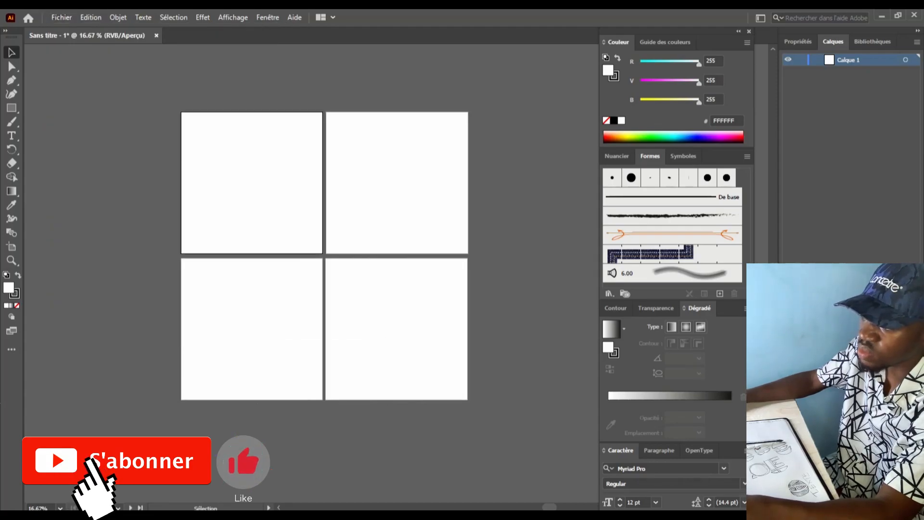
{"action": "key", "text": "ctrl+plus"}
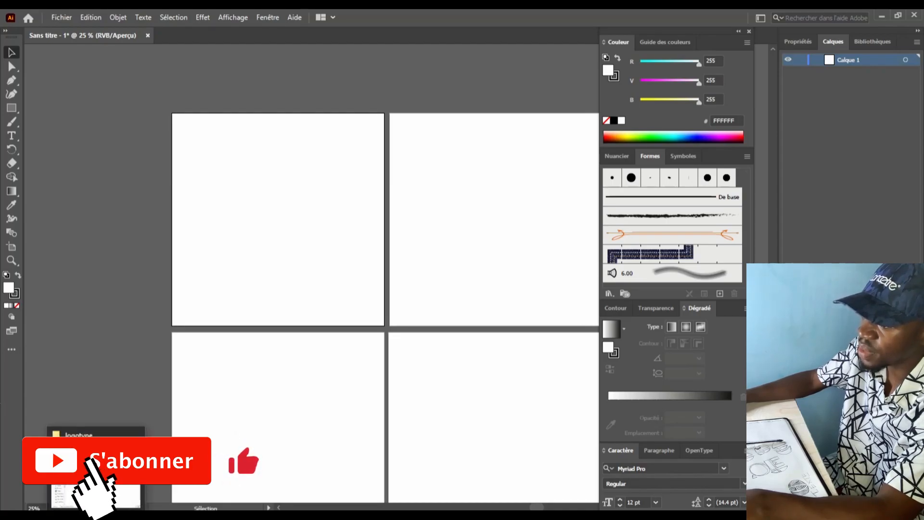
Drag the sketch photo from Downloads onto the first artboard in Illustrator
{"action": "left_click", "coordinate": [96, 467]}
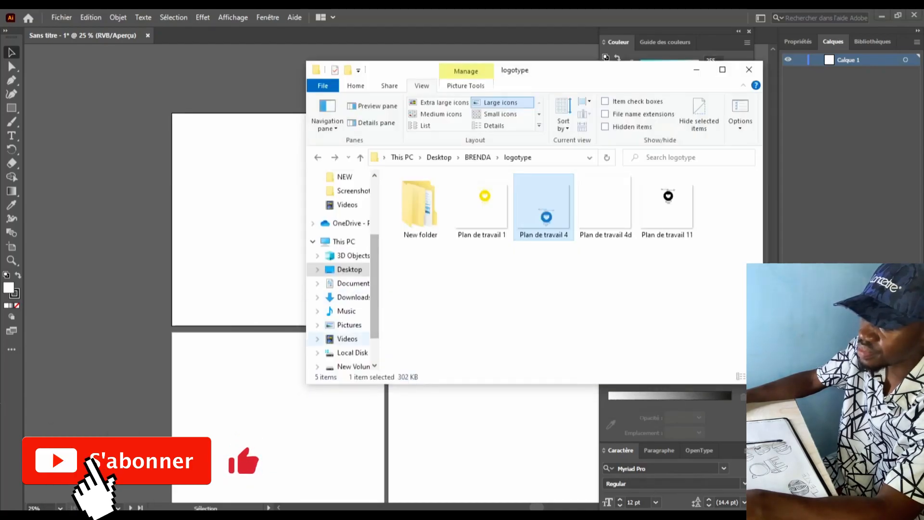
{"action": "left_click", "coordinate": [353, 283]}
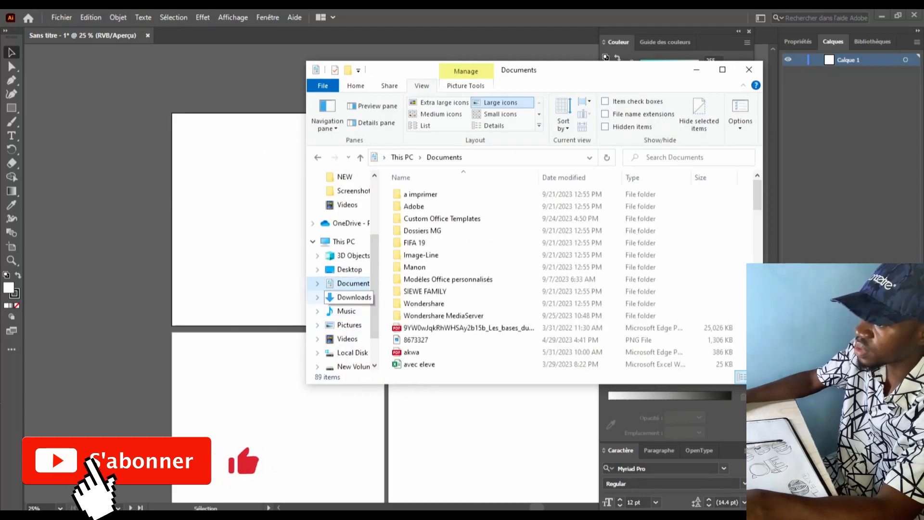
{"action": "left_click", "coordinate": [353, 297]}
{"action": "left_click", "coordinate": [420, 227]}
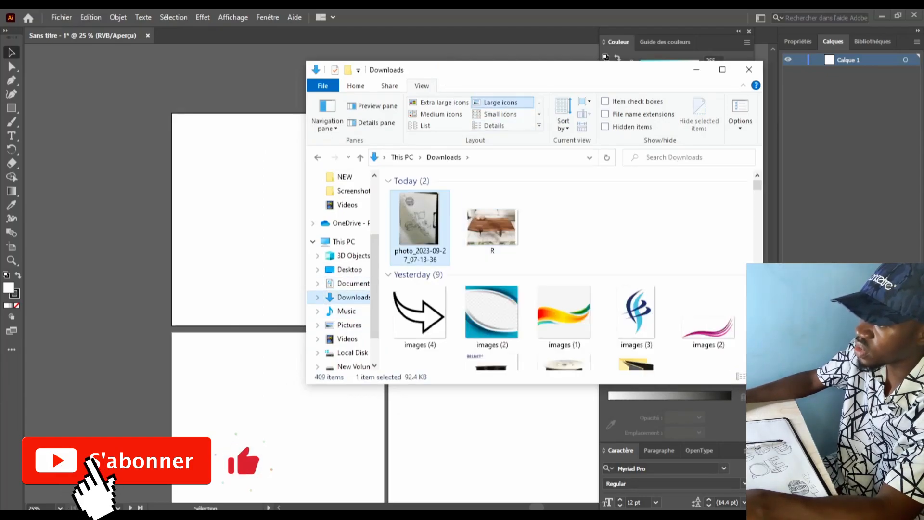
{"action": "left_click_drag", "start_coordinate": [419, 226], "coordinate": [251, 226]}
{"action": "left_click_drag", "start_coordinate": [419, 219], "coordinate": [253, 210]}
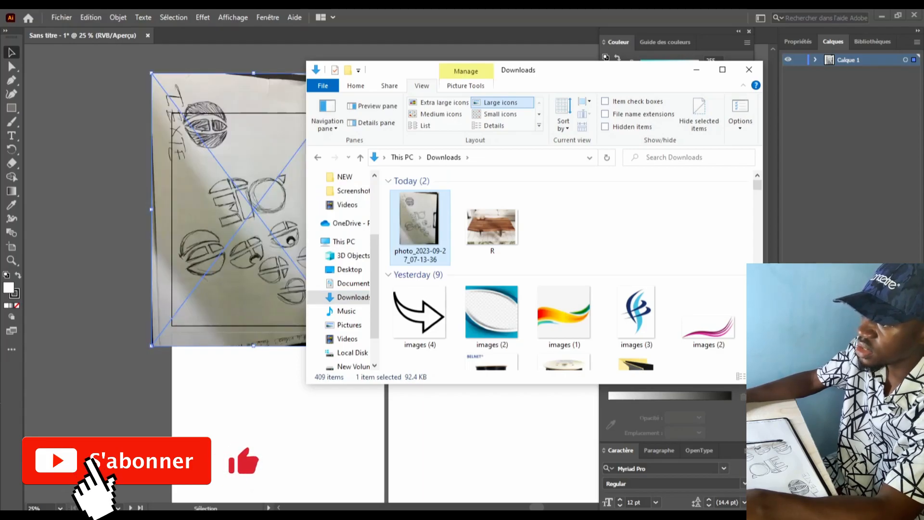
{"action": "key", "text": "alt+Tab"}
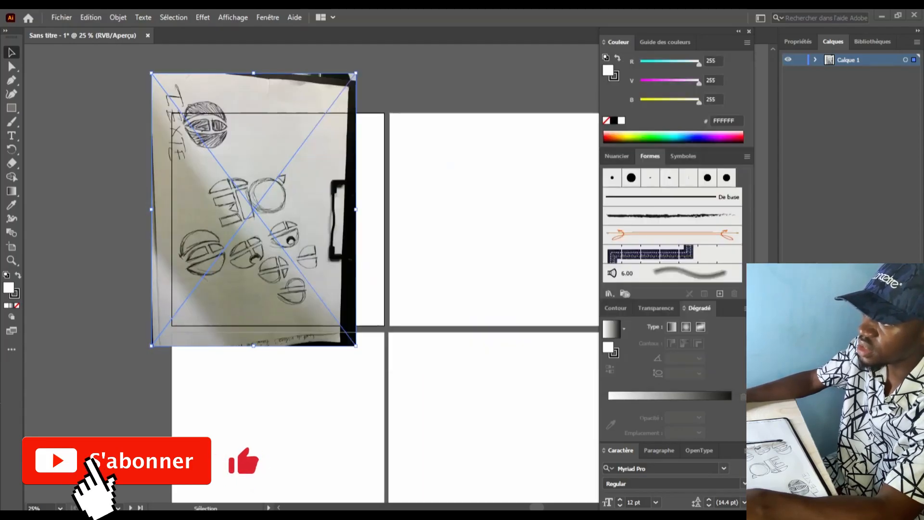
Rotate the sketch photo upright, enlarge it, and position it across the top artboards
{"action": "mouse_move", "coordinate": [259, 206]}
{"action": "left_mouse_down"}
{"action": "mouse_move", "coordinate": [282, 222]}
{"action": "mouse_move", "coordinate": [276, 237]}
{"action": "mouse_move", "coordinate": [280, 216]}
{"action": "mouse_move", "coordinate": [283, 226]}
{"action": "left_mouse_up"}
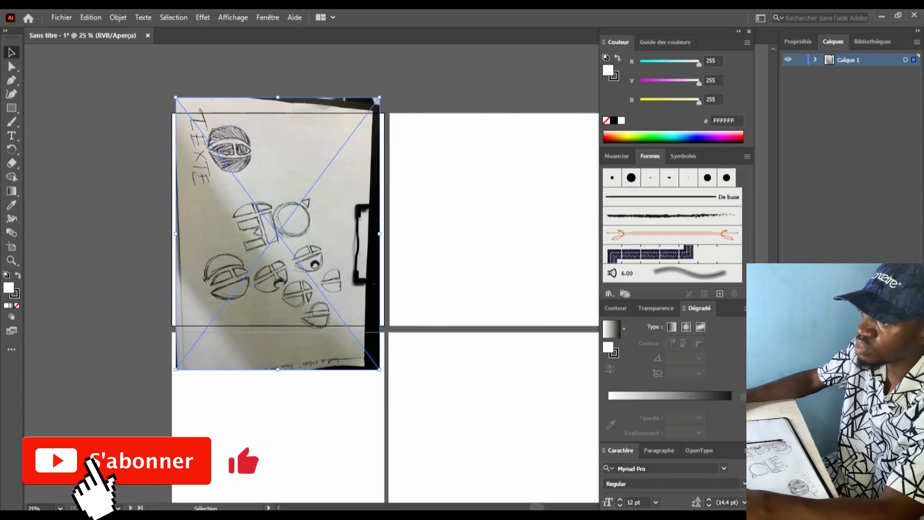
{"action": "left_click_drag", "start_coordinate": [171, 94], "coordinate": [121, 279]}
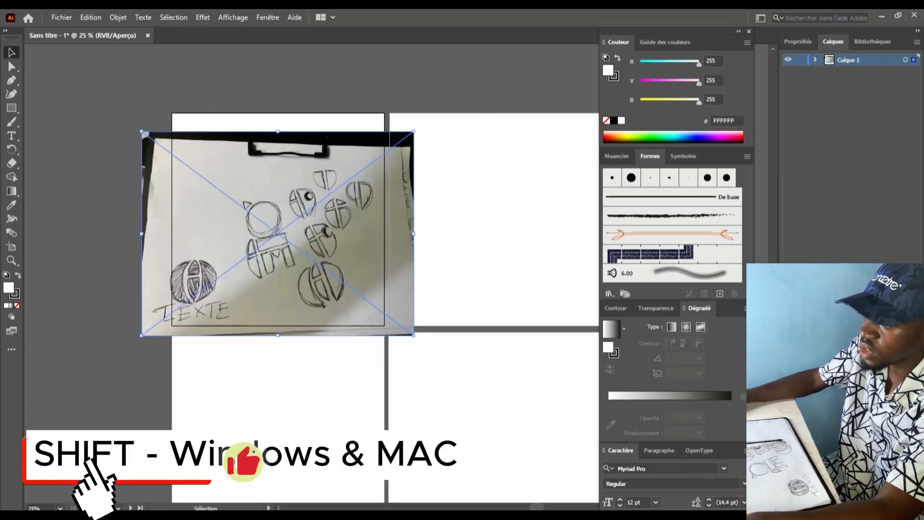
{"action": "left_click_drag", "start_coordinate": [230, 269], "coordinate": [267, 260]}
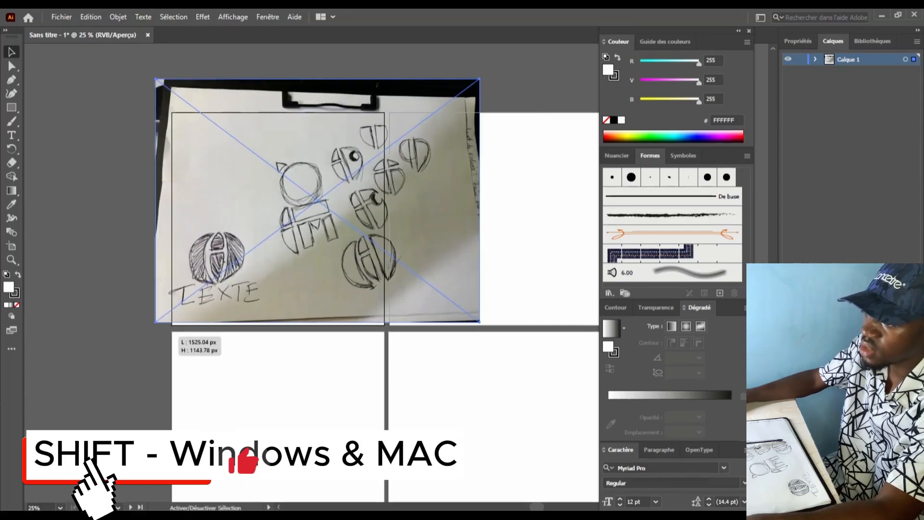
{"action": "left_click_drag", "start_coordinate": [170, 333], "coordinate": [147, 351]}
{"action": "left_click_drag", "start_coordinate": [237, 278], "coordinate": [310, 237]}
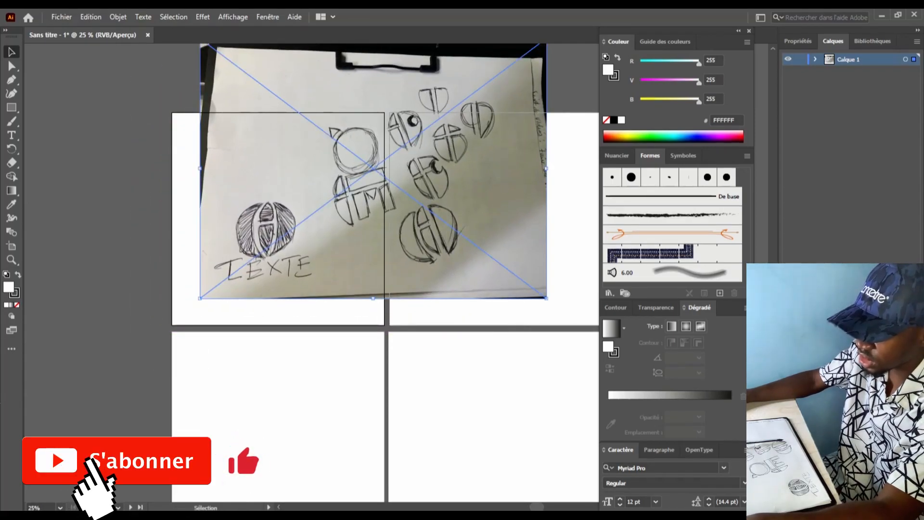
{"action": "mouse_move", "coordinate": [286, 239]}
{"action": "left_mouse_down"}
{"action": "mouse_move", "coordinate": [308, 231]}
{"action": "mouse_move", "coordinate": [291, 228]}
{"action": "left_mouse_up"}
{"action": "left_click_drag", "start_coordinate": [255, 287], "coordinate": [255, 291]}
Lock the sketch photo inside Calque 1 in the Layers panel
{"action": "left_click", "coordinate": [816, 59]}
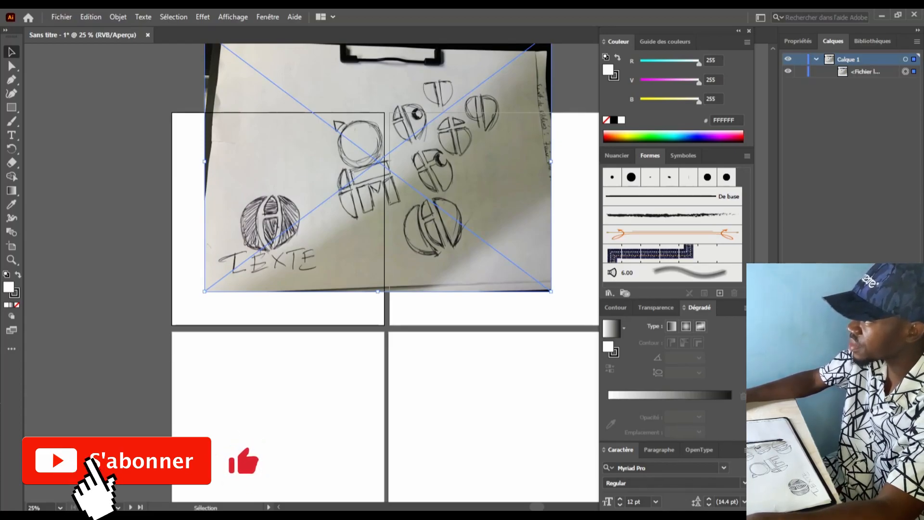
{"action": "left_click", "coordinate": [866, 71]}
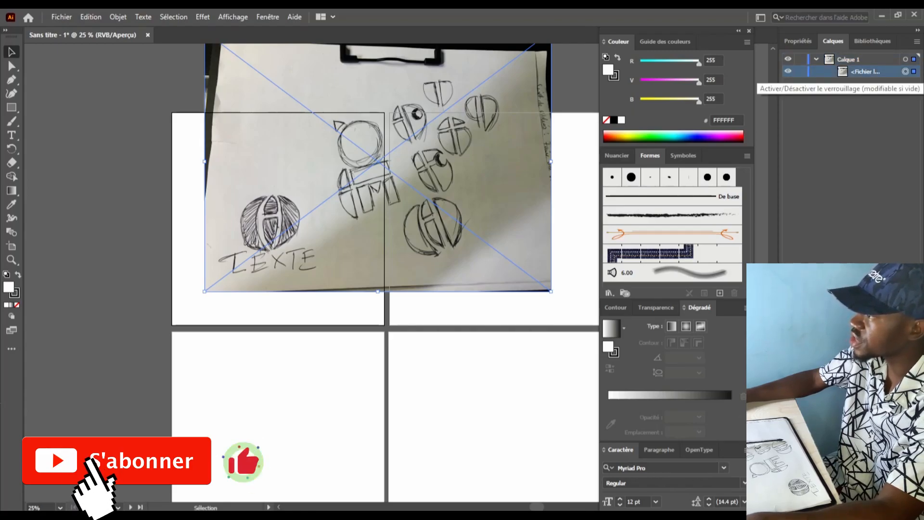
{"action": "left_click", "coordinate": [800, 71]}
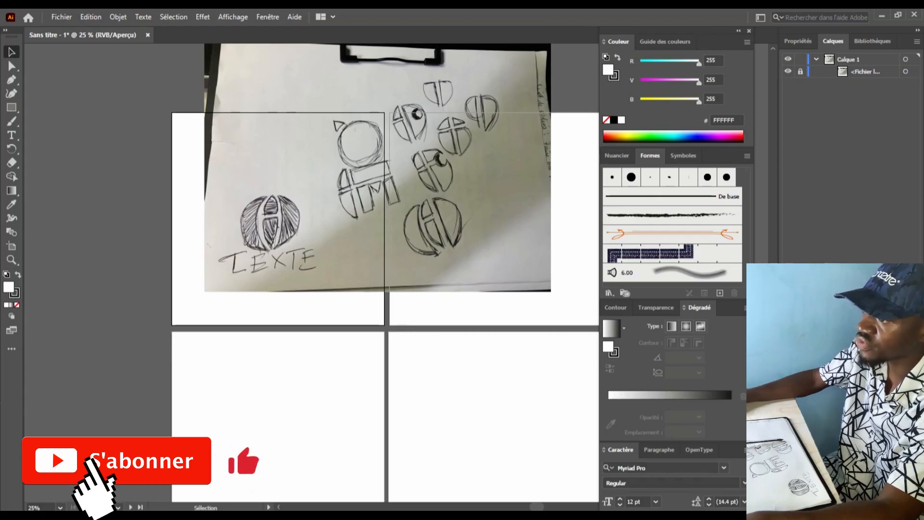
Show the two-point perspective grid over the sketch on the canvas
{"action": "scroll", "coordinate": [285, 306], "scroll_direction": "up", "scroll_amount": 2}
{"action": "scroll", "coordinate": [286, 307], "scroll_direction": "up", "scroll_amount": 3}
{"action": "left_click", "coordinate": [232, 17]}
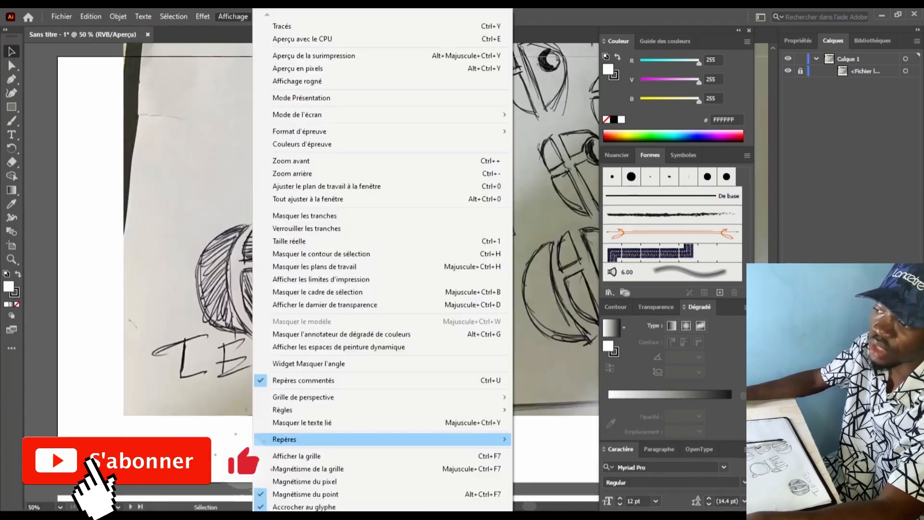
{"action": "mouse_move", "coordinate": [284, 439]}
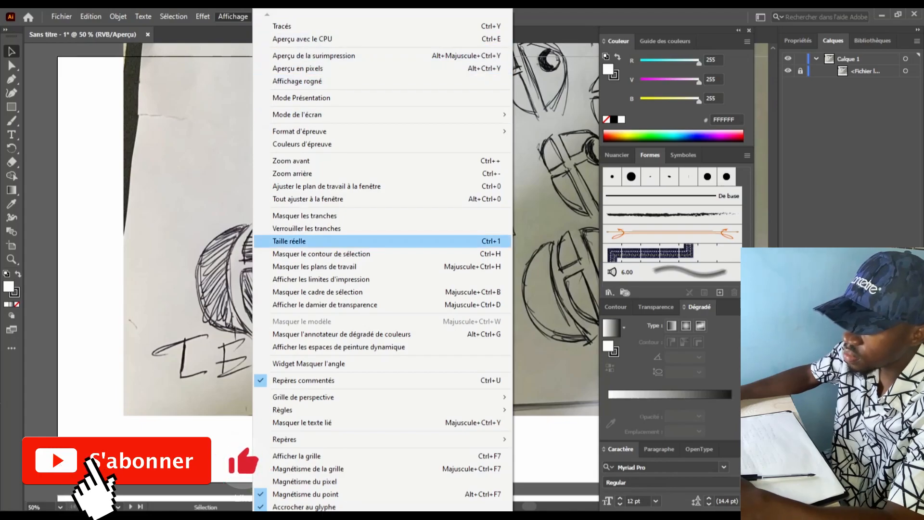
{"action": "scroll", "coordinate": [383, 328], "scroll_direction": "down", "scroll_amount": 1}
{"action": "mouse_move", "coordinate": [382, 367]}
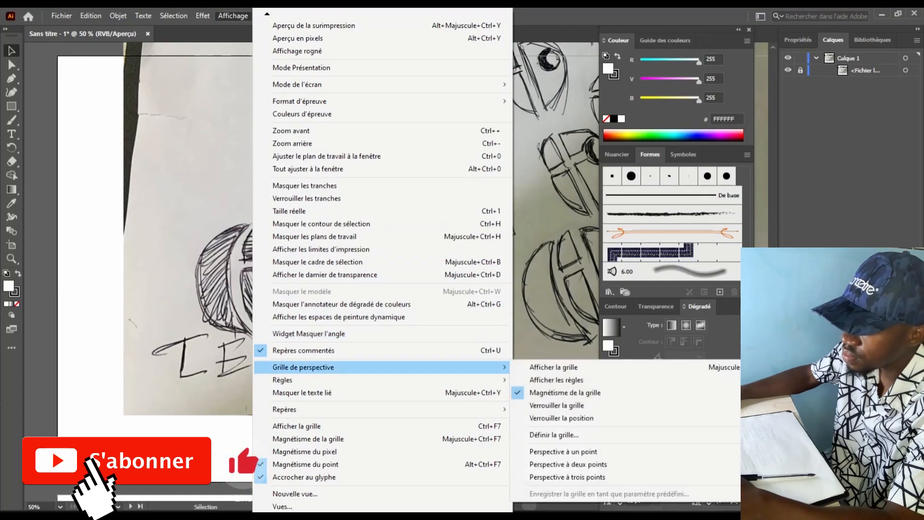
{"action": "left_click", "coordinate": [554, 366]}
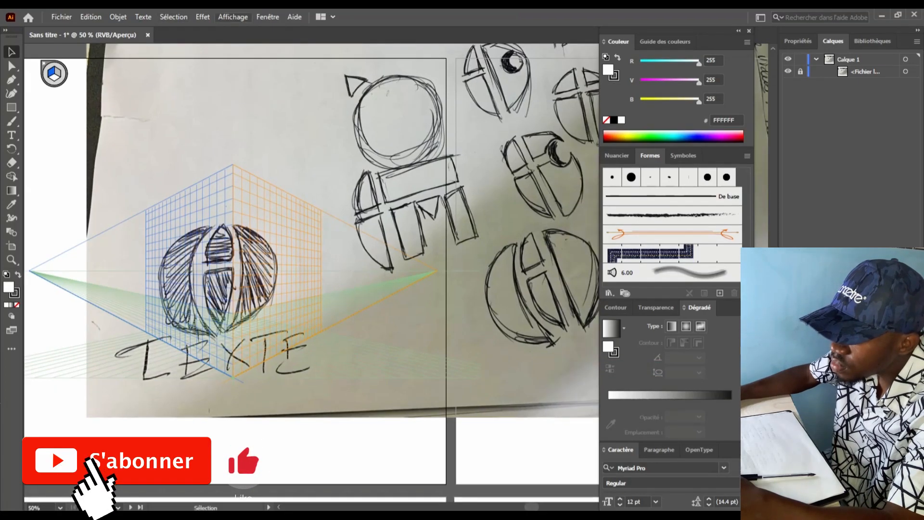
Turn on the document grid and select the placed sketch photo
{"action": "left_click", "coordinate": [232, 16]}
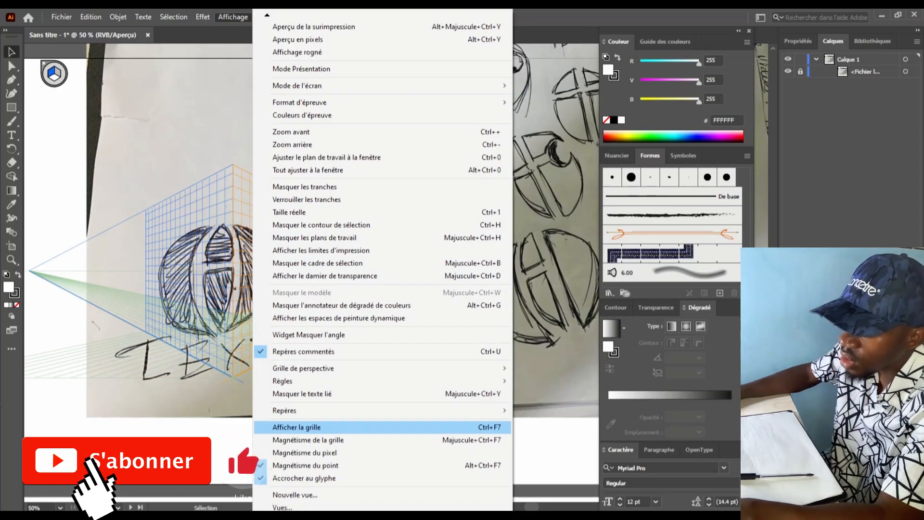
{"action": "key", "text": "Return"}
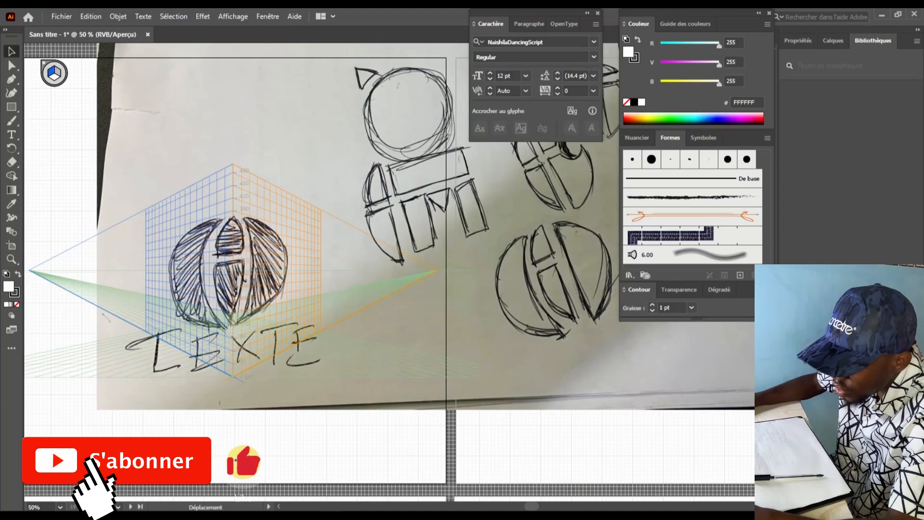
{"action": "key", "text": "ctrl+a"}
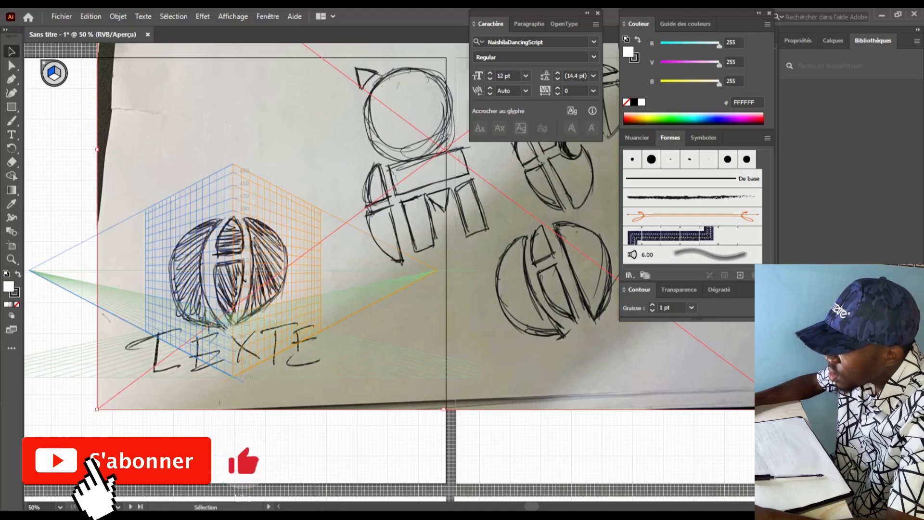
Bring up the Transparency panel and fade the sketch photo to 49% opacity
{"action": "left_click", "coordinate": [240, 16]}
{"action": "left_click", "coordinate": [239, 17]}
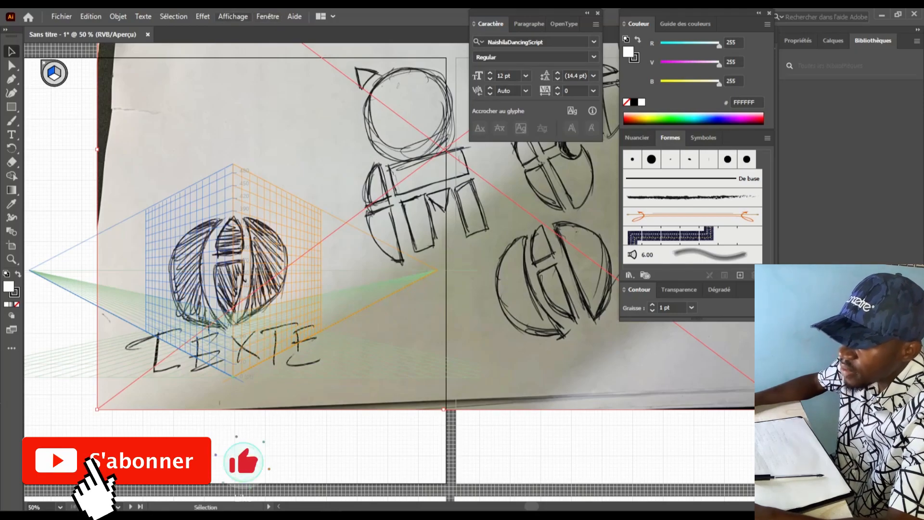
{"action": "left_click", "coordinate": [233, 17]}
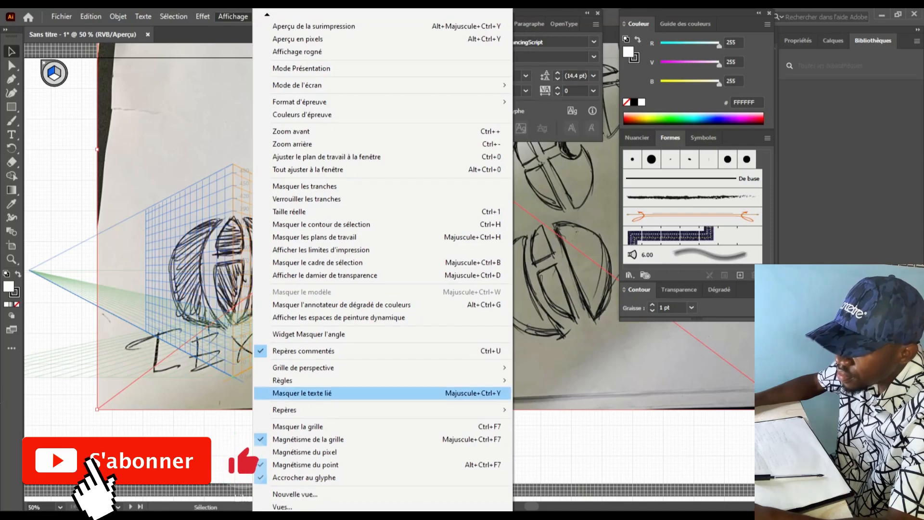
{"action": "left_click", "coordinate": [233, 16]}
{"action": "left_click", "coordinate": [268, 16]}
{"action": "scroll", "coordinate": [400, 462], "scroll_direction": "down", "scroll_amount": 1}
{"action": "scroll", "coordinate": [399, 409], "scroll_direction": "down", "scroll_amount": 3}
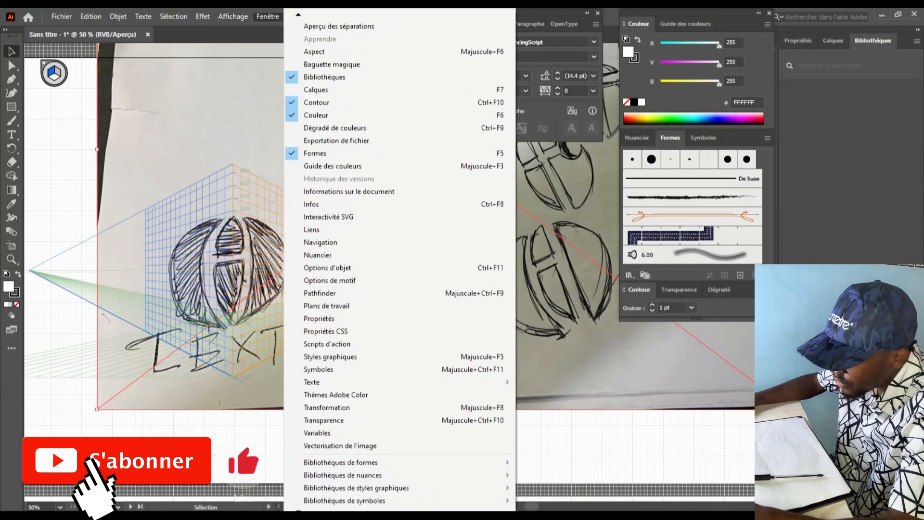
{"action": "left_click", "coordinate": [324, 395]}
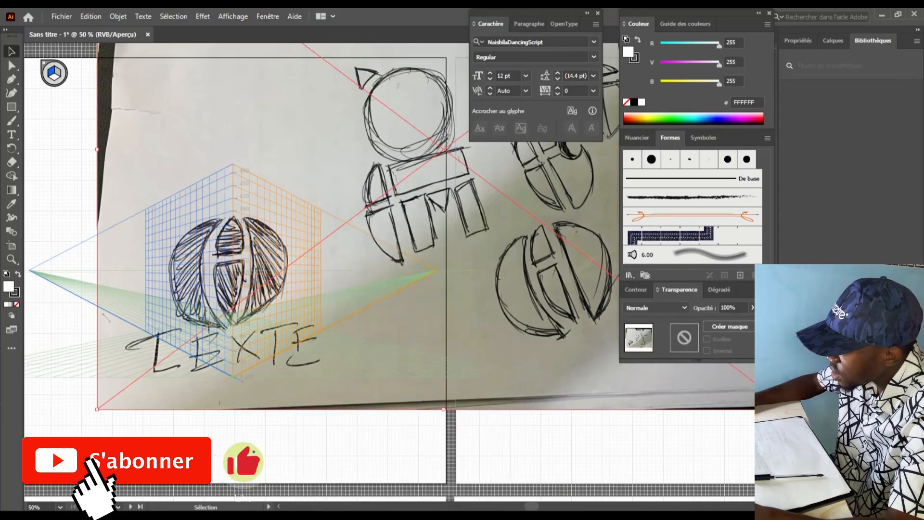
{"action": "left_click", "coordinate": [752, 308]}
{"action": "left_click_drag", "start_coordinate": [750, 322], "coordinate": [733, 322]}
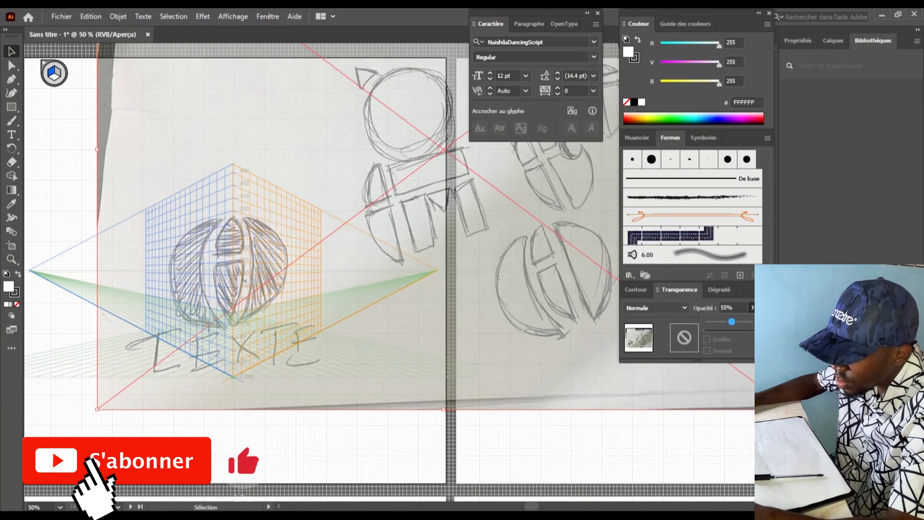
{"action": "left_click_drag", "start_coordinate": [731, 321], "coordinate": [727, 321]}
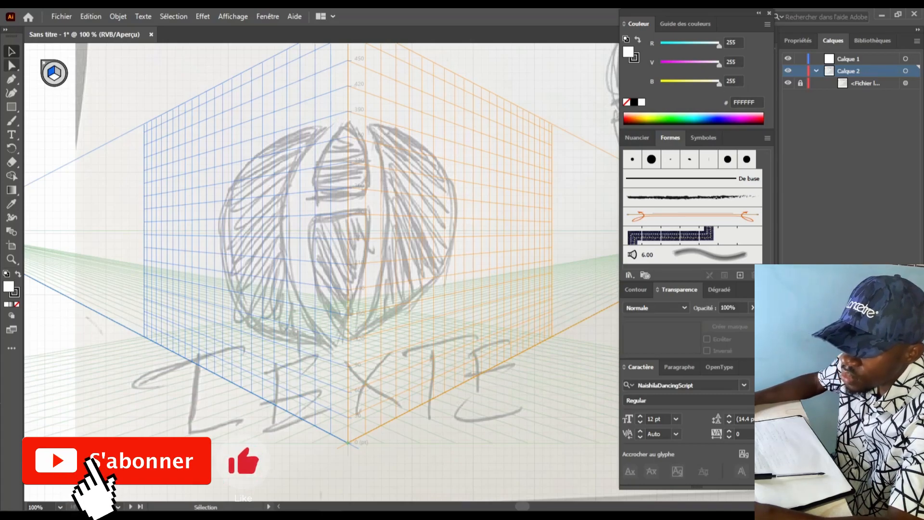
Draw a circle with the Ellipse tool over the sketched sphere, sized to match it
{"action": "key", "text": "m"}
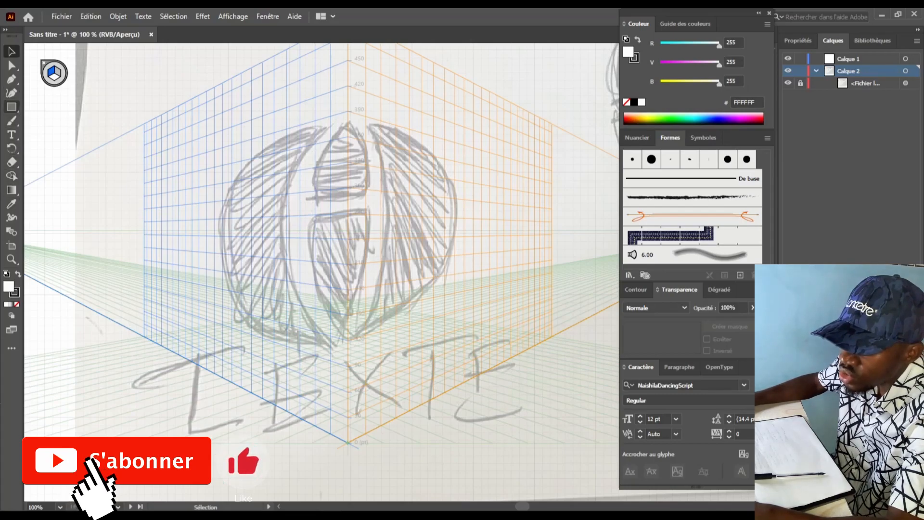
{"action": "left_click_drag", "start_coordinate": [12, 107], "coordinate": [62, 117]}
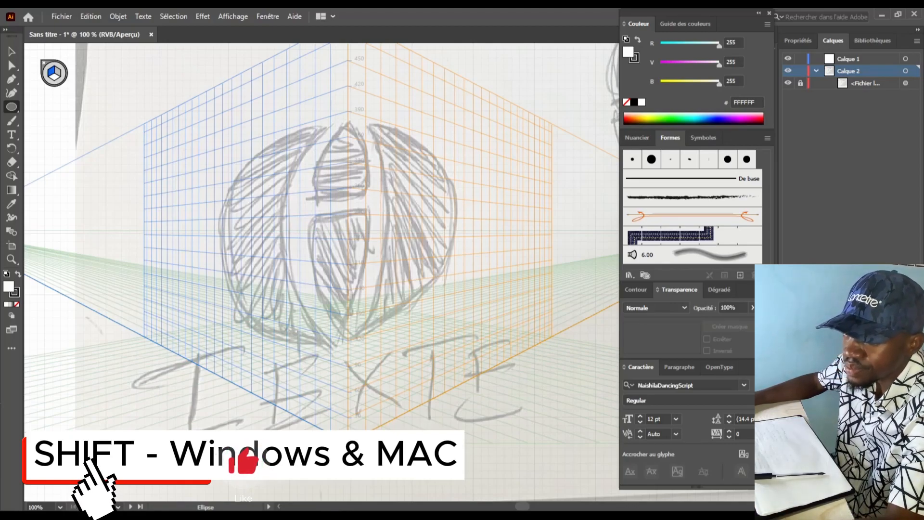
{"action": "left_click_drag", "start_coordinate": [283, 127], "coordinate": [389, 234]}
{"action": "left_click_drag", "start_coordinate": [436, 337], "coordinate": [550, 342]}
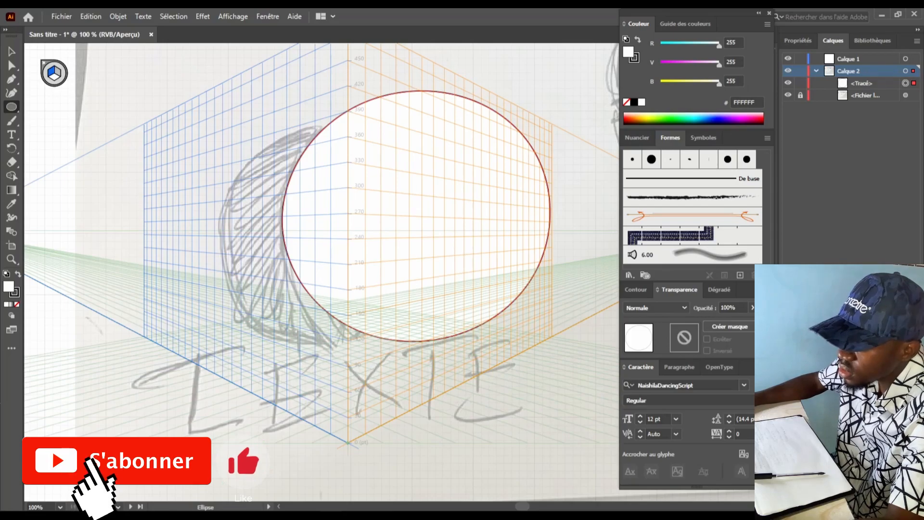
Reposition the circle so it sits over the sketched sphere
{"action": "key", "text": "v"}
{"action": "left_click_drag", "start_coordinate": [416, 216], "coordinate": [377, 231]}
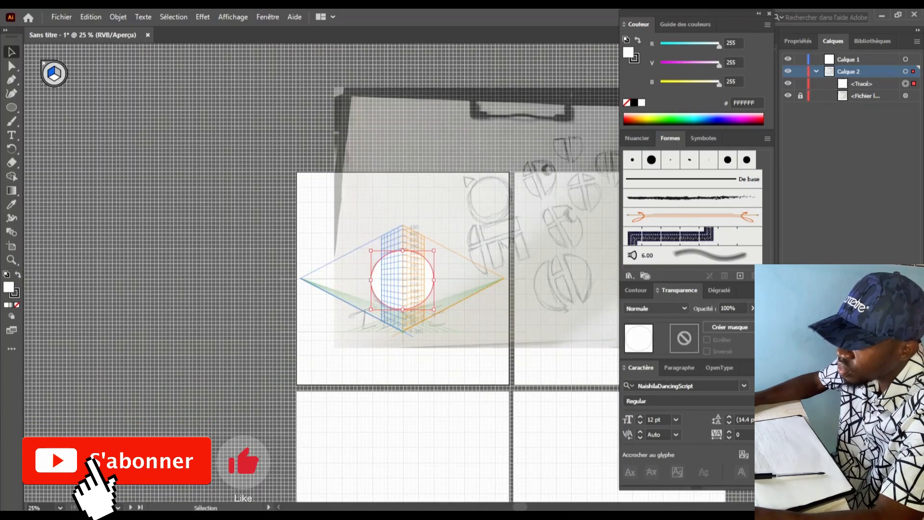
{"action": "scroll", "coordinate": [472, 336], "scroll_direction": "up", "scroll_amount": 2}
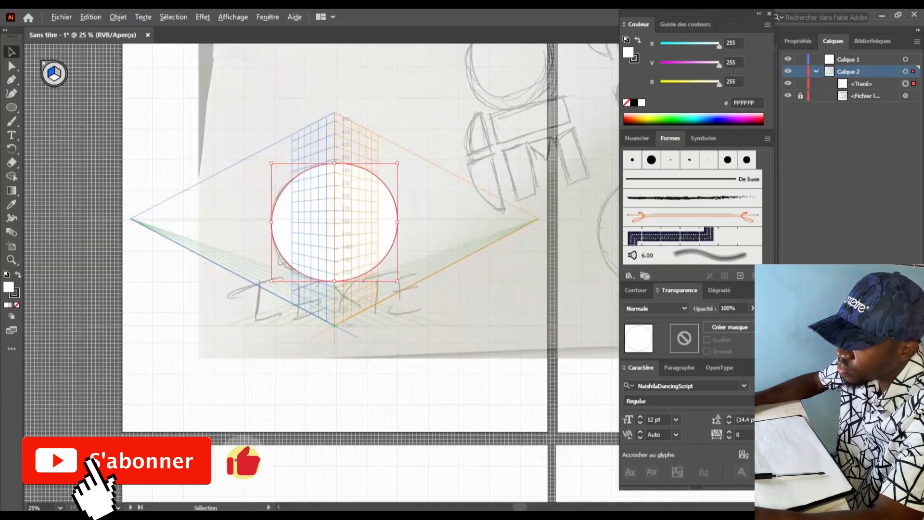
{"action": "scroll", "coordinate": [290, 197], "scroll_direction": "up", "scroll_amount": 1}
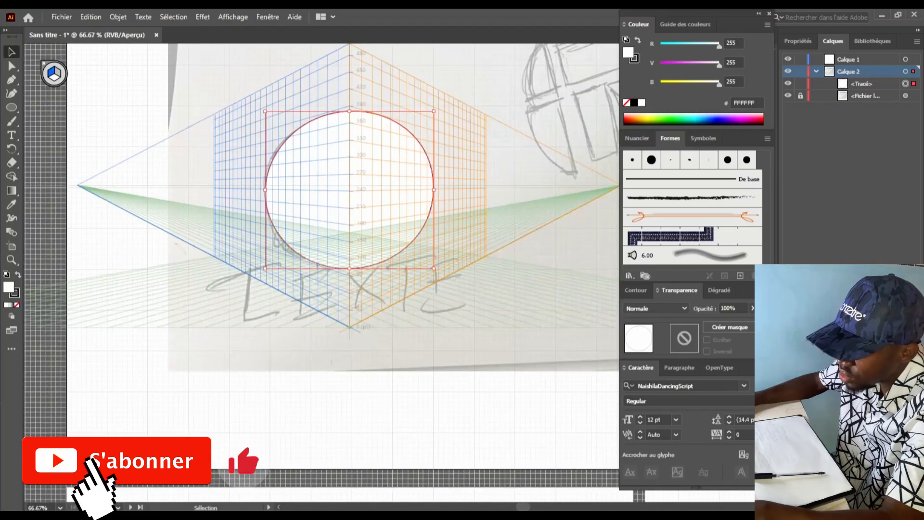
{"action": "scroll", "coordinate": [321, 312], "scroll_direction": "up", "scroll_amount": 1}
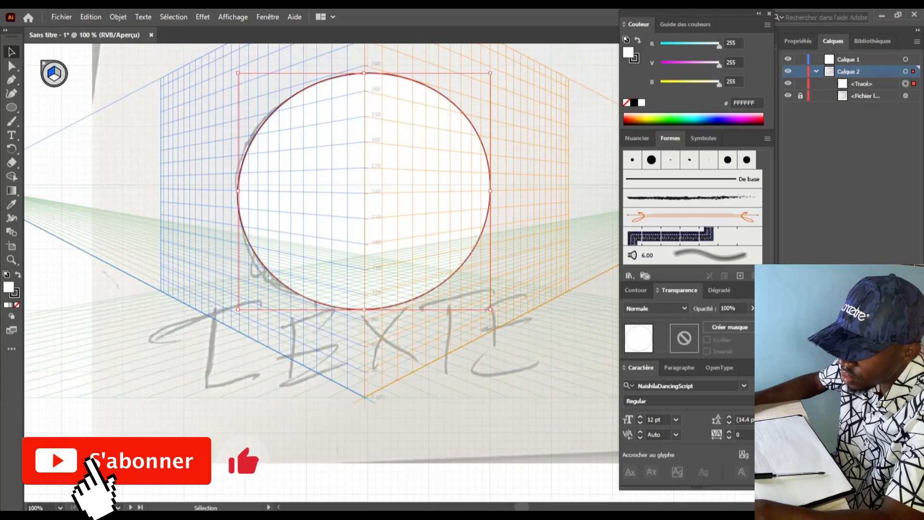
Set the circle's fill to None, leaving only its outline, and reselect it
{"action": "double_click", "coordinate": [629, 52]}
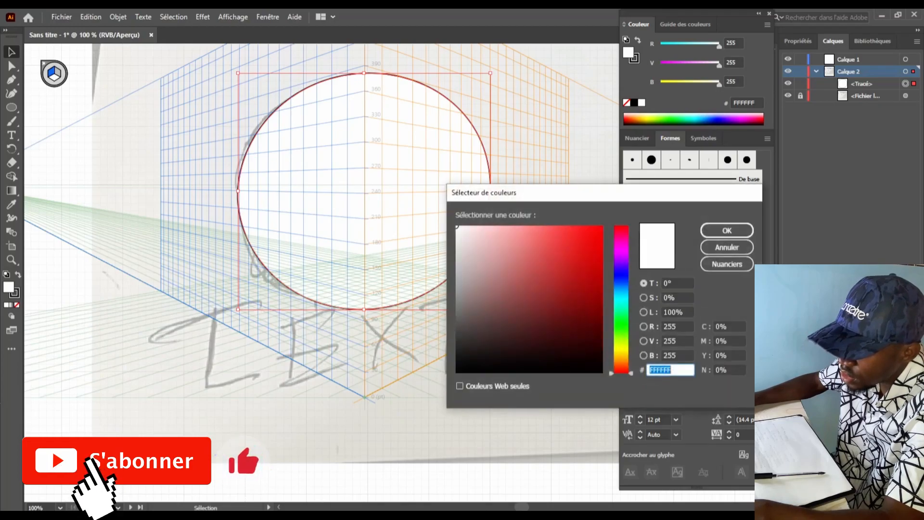
{"action": "left_click", "coordinate": [726, 246]}
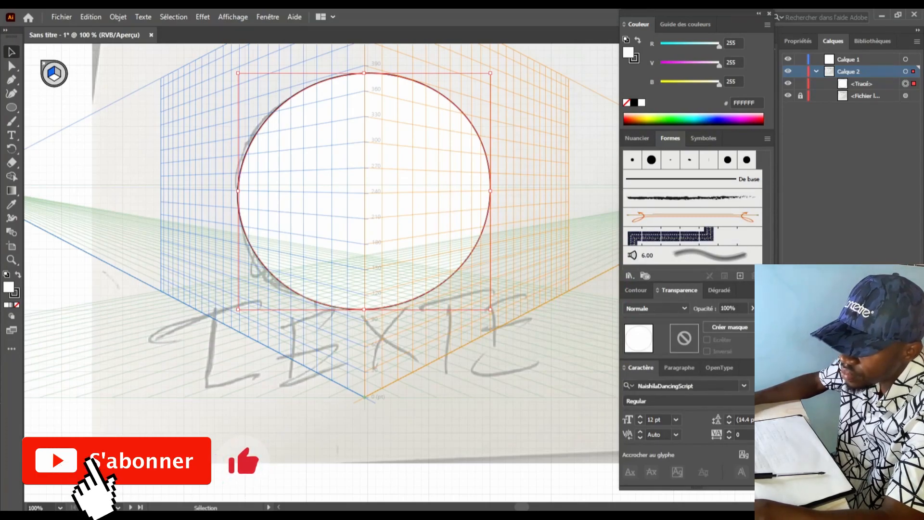
{"action": "left_click", "coordinate": [17, 305]}
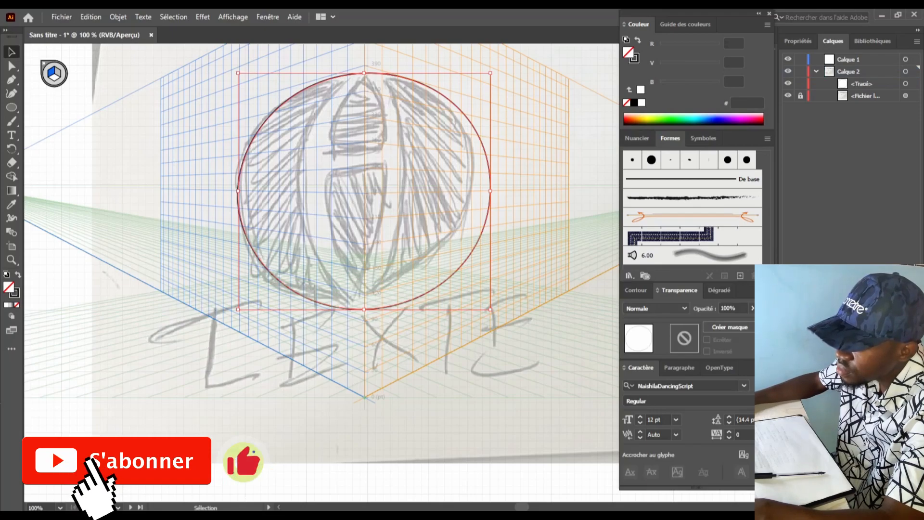
{"action": "key", "text": "ctrl+shift+a"}
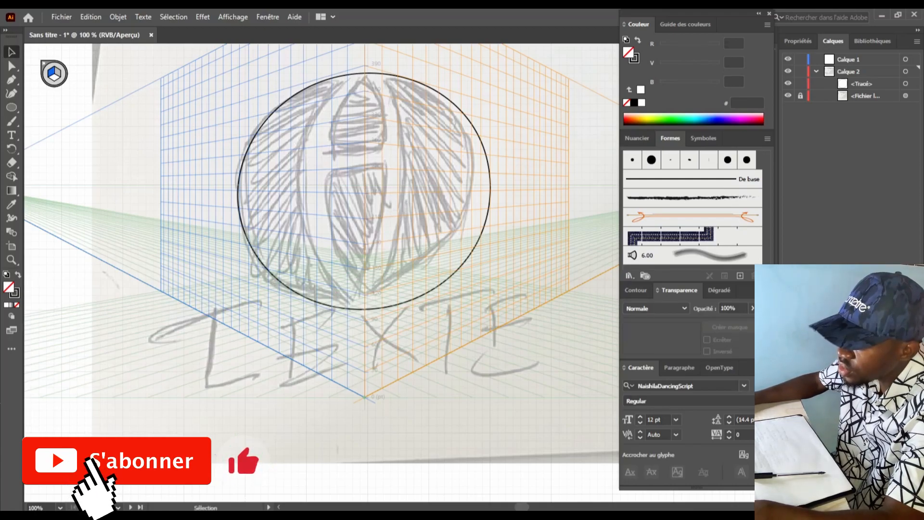
{"action": "key", "text": "ctrl+a"}
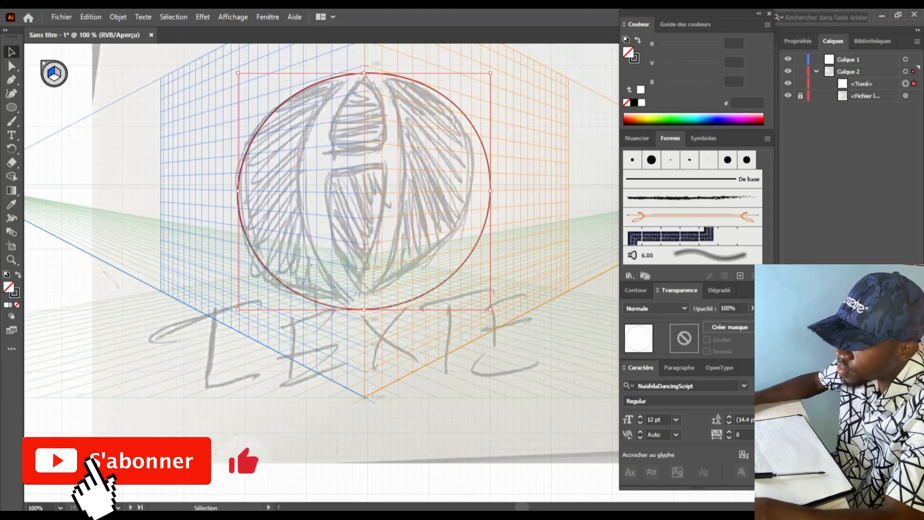
{"action": "key", "text": "alt"}
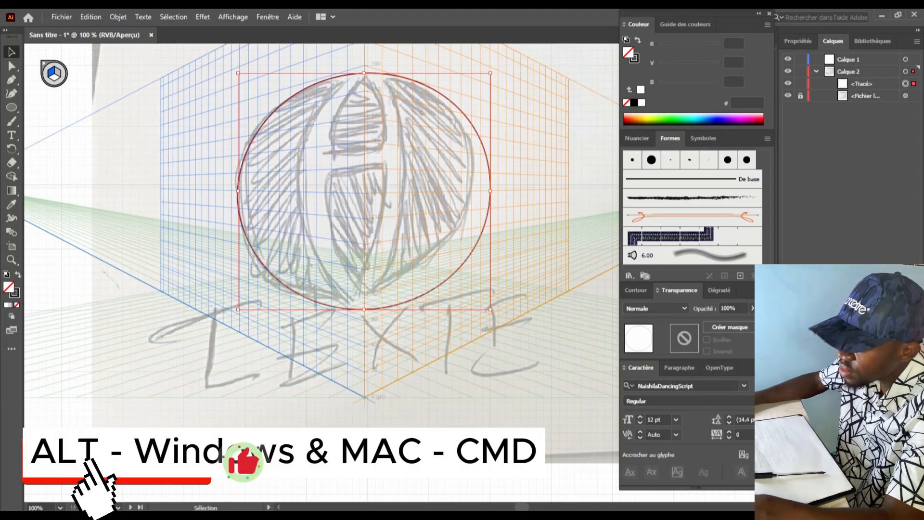
Add enlarged circle copies shifted right and left, and delete the stray narrow ellipse
{"action": "left_click_drag", "start_coordinate": [485, 159], "coordinate": [540, 152]}
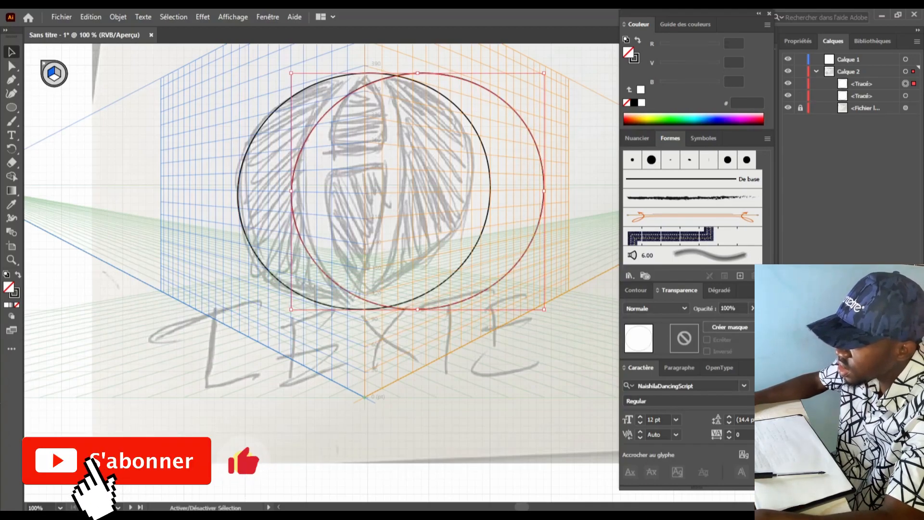
{"action": "left_click_drag", "start_coordinate": [544, 191], "coordinate": [605, 192]}
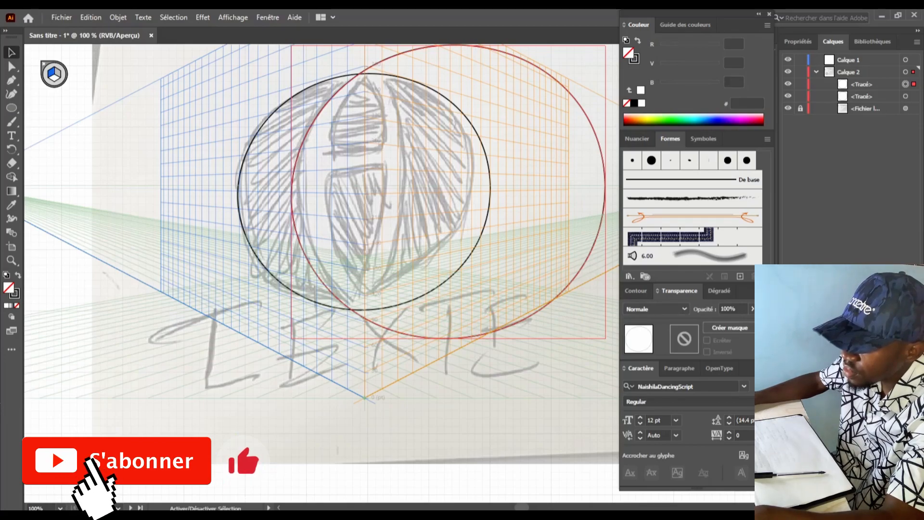
{"action": "left_click_drag", "start_coordinate": [606, 192], "coordinate": [437, 194]}
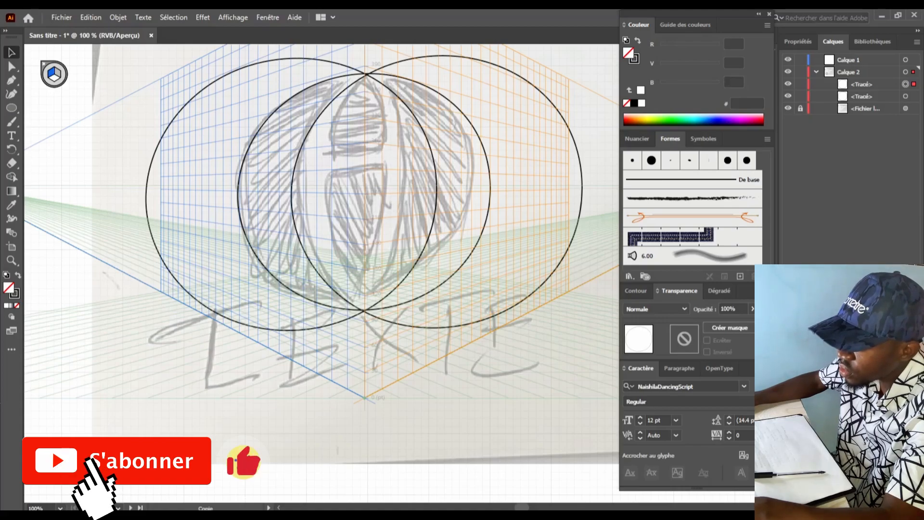
{"action": "left_click_drag", "start_coordinate": [436, 194], "coordinate": [436, 194]}
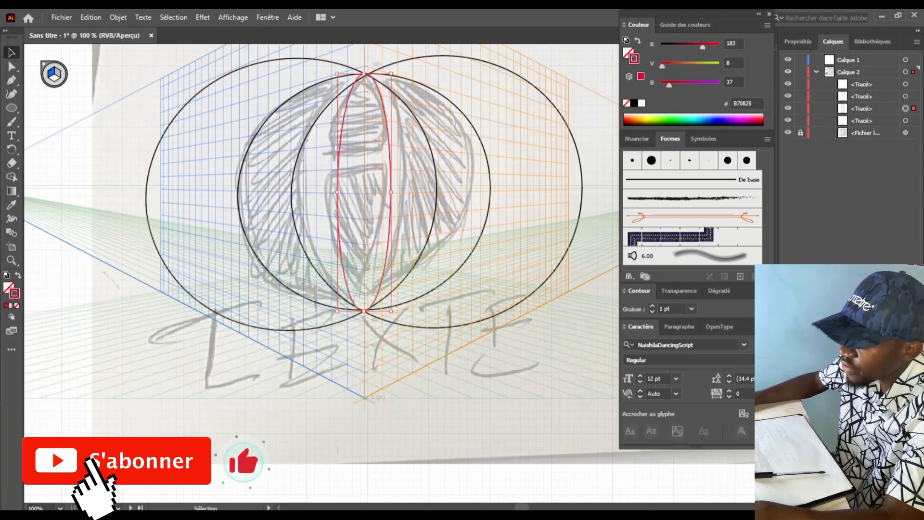
{"action": "key", "text": "Delete"}
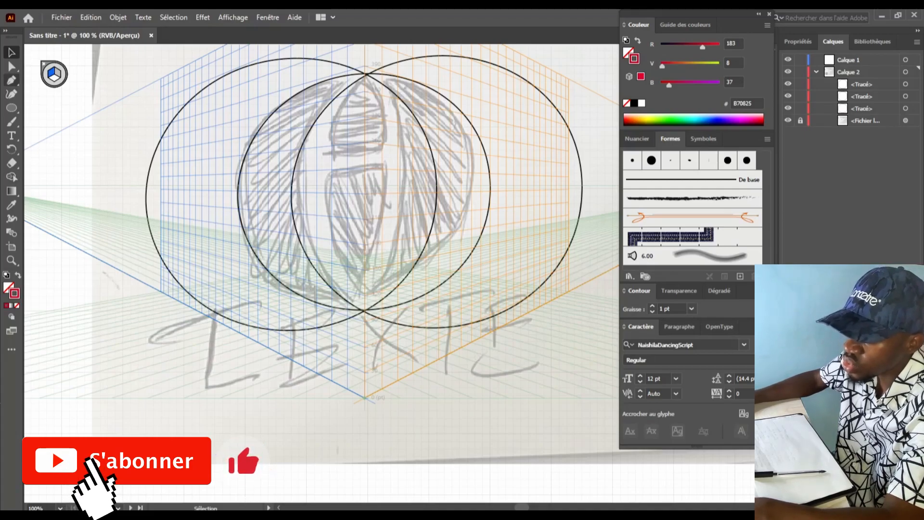
{"action": "key", "text": "p"}
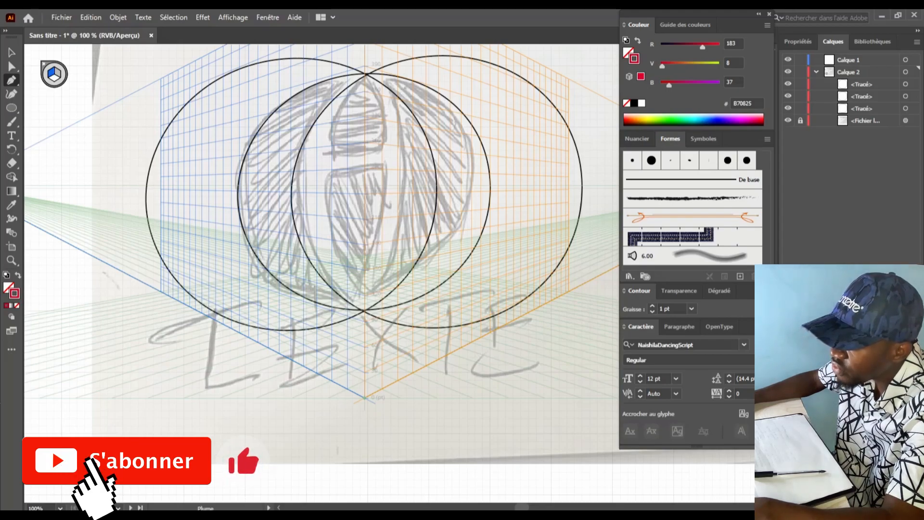
Draw the red pointed tip shape with its apex at the circles' top intersection
{"action": "scroll", "coordinate": [379, 148], "scroll_direction": "up", "scroll_amount": 3}
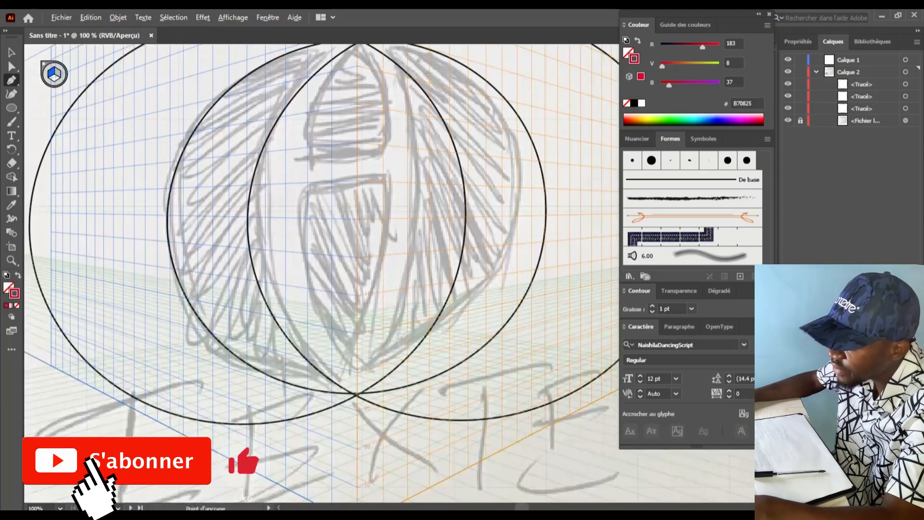
{"action": "scroll", "coordinate": [373, 147], "scroll_direction": "down", "scroll_amount": 1}
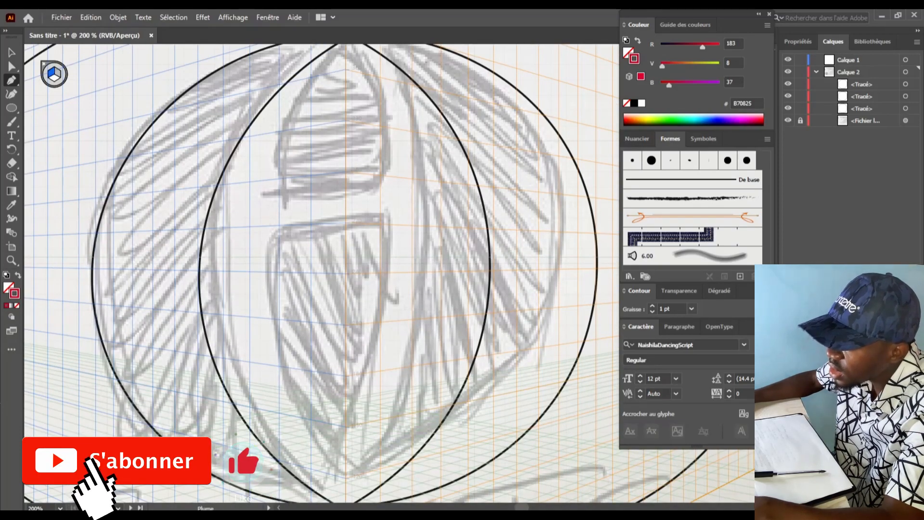
{"action": "scroll", "coordinate": [322, 274], "scroll_direction": "up", "scroll_amount": 1}
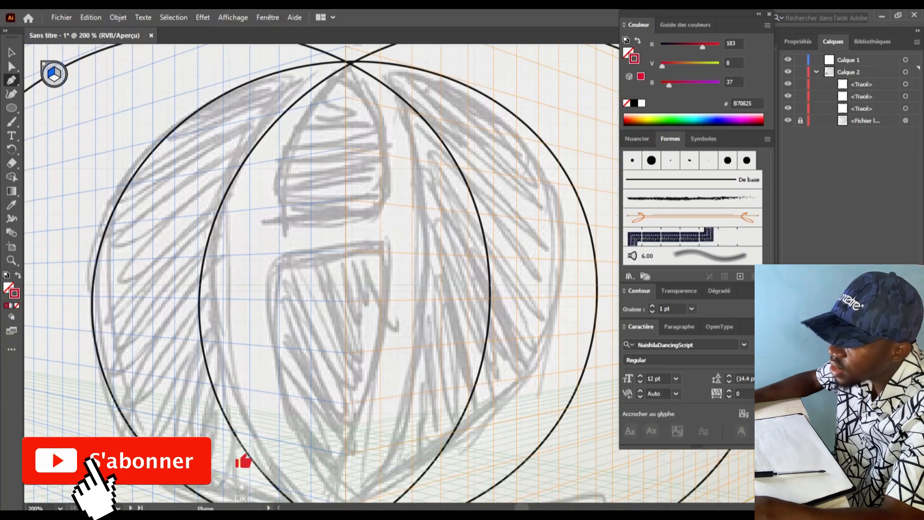
{"action": "scroll", "coordinate": [322, 273], "scroll_direction": "down", "scroll_amount": 3}
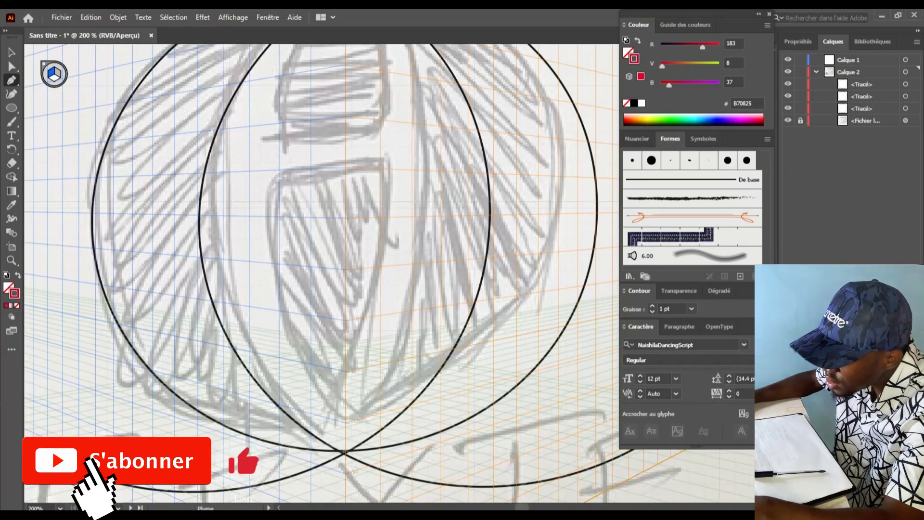
{"action": "scroll", "coordinate": [322, 274], "scroll_direction": "up", "scroll_amount": 2}
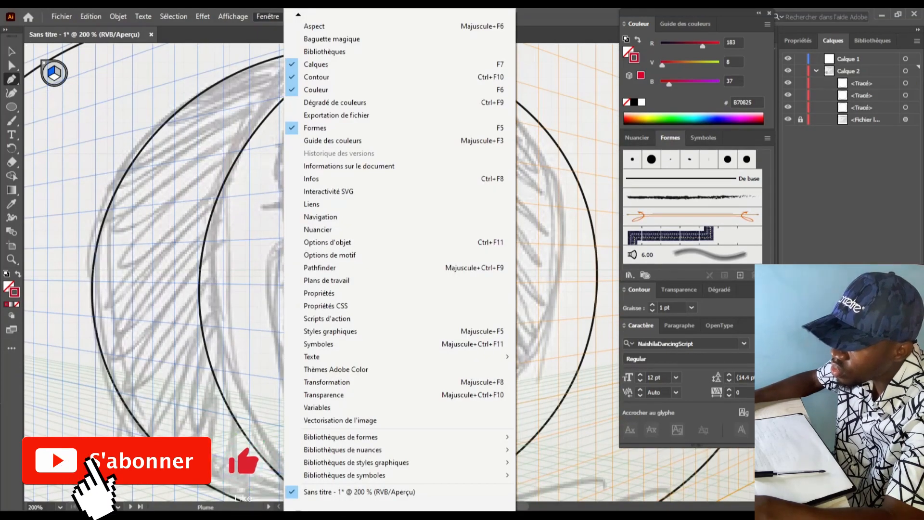
{"action": "mouse_move", "coordinate": [233, 16]}
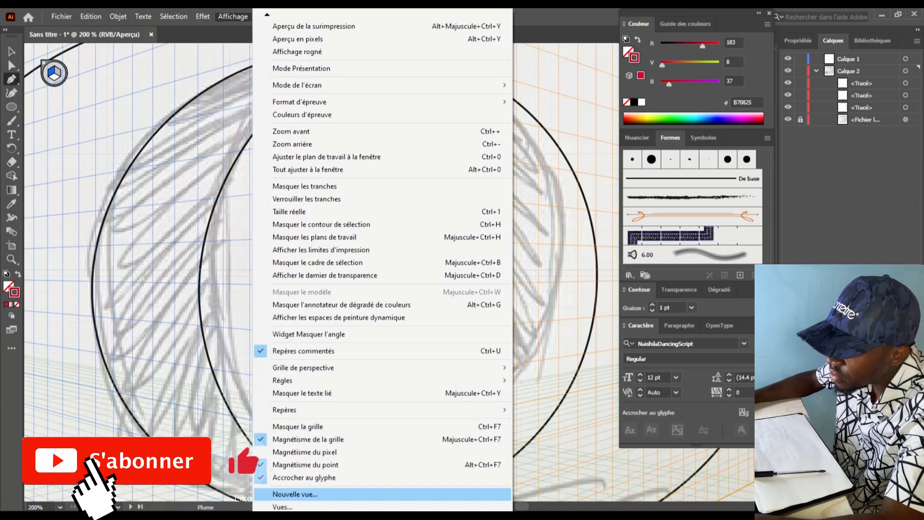
{"action": "key", "text": "Escape"}
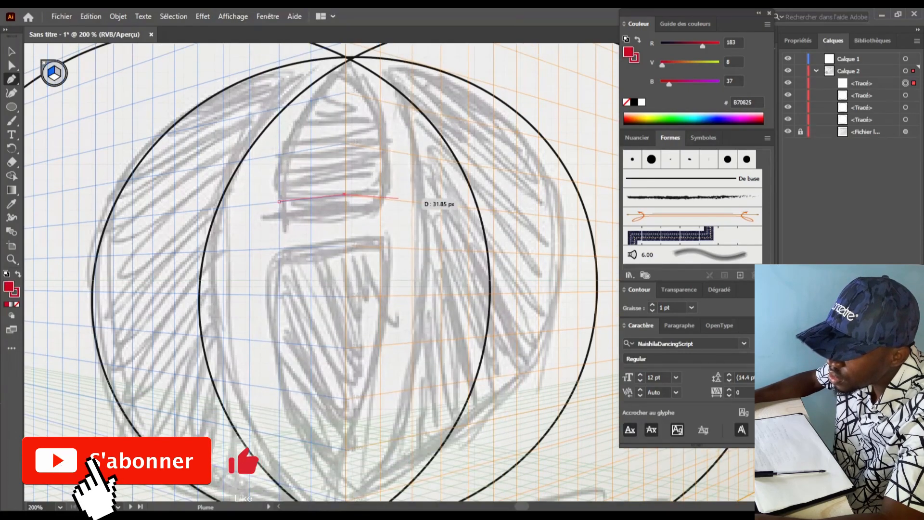
{"action": "left_click", "coordinate": [412, 201]}
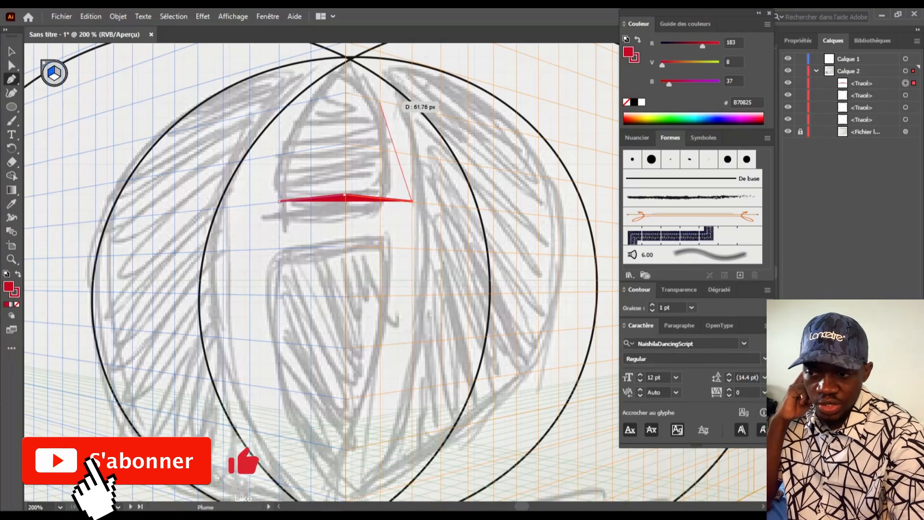
{"action": "left_click", "coordinate": [380, 102]}
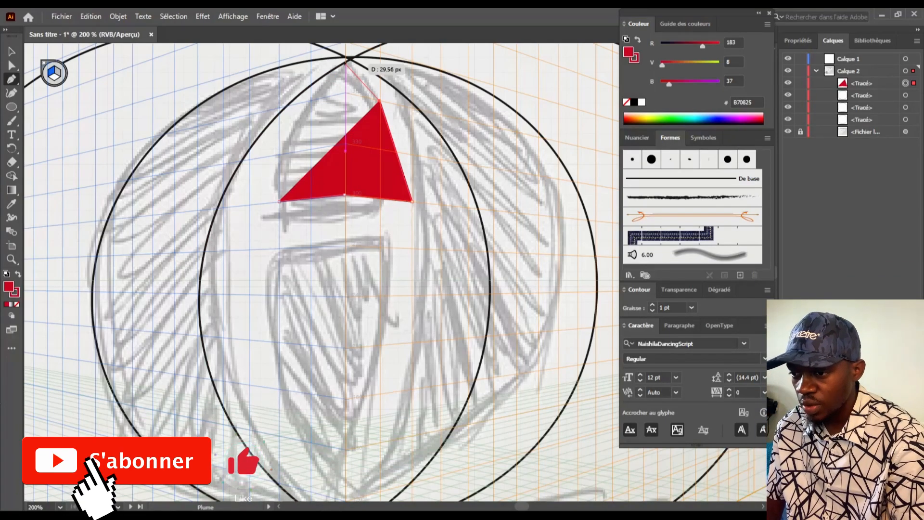
{"action": "left_click", "coordinate": [346, 60]}
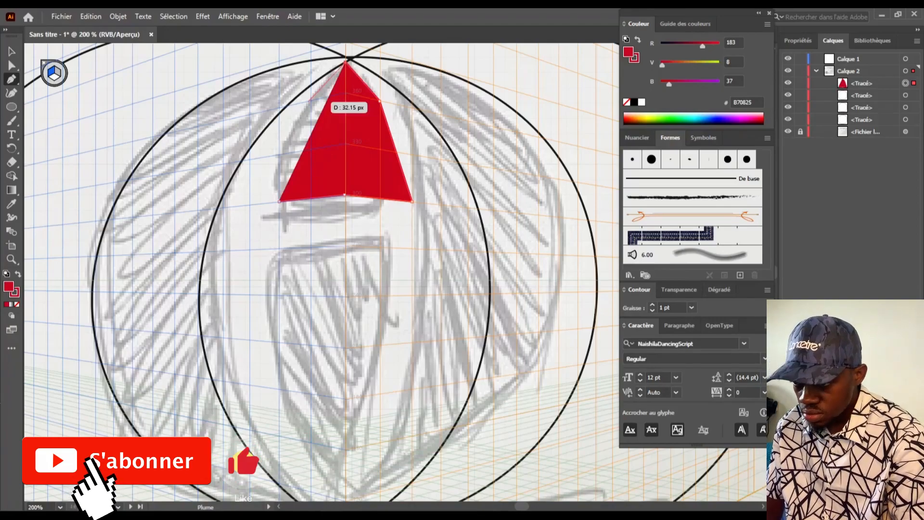
{"action": "left_click", "coordinate": [310, 101]}
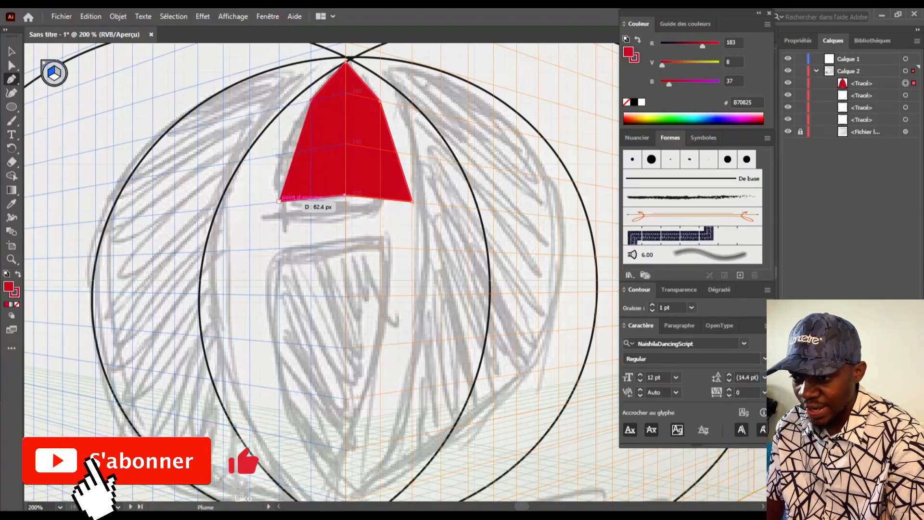
{"action": "left_click", "coordinate": [279, 201]}
Draw the long lower body shape below the tip, hide the perspective grid and select everything
{"action": "scroll", "coordinate": [279, 201], "scroll_direction": "down", "scroll_amount": 1}
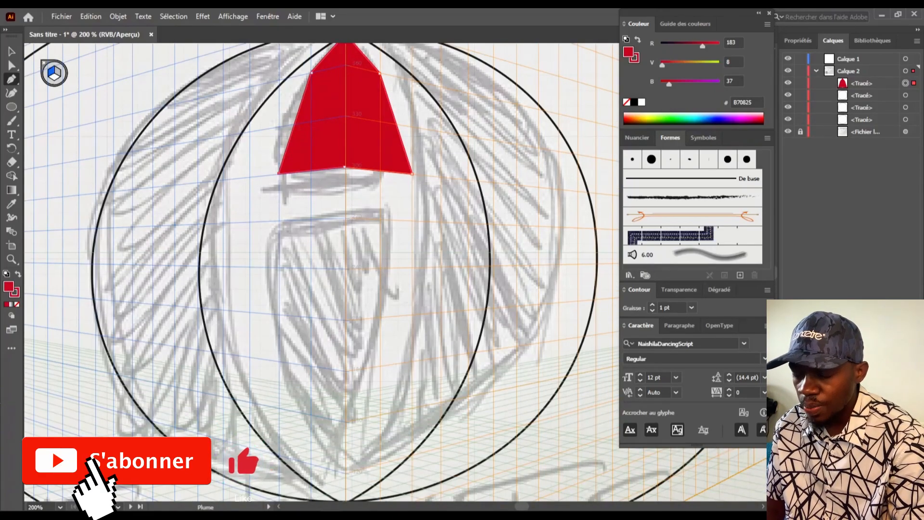
{"action": "left_click", "coordinate": [279, 221]}
{"action": "left_click", "coordinate": [346, 219]}
{"action": "left_click", "coordinate": [412, 220]}
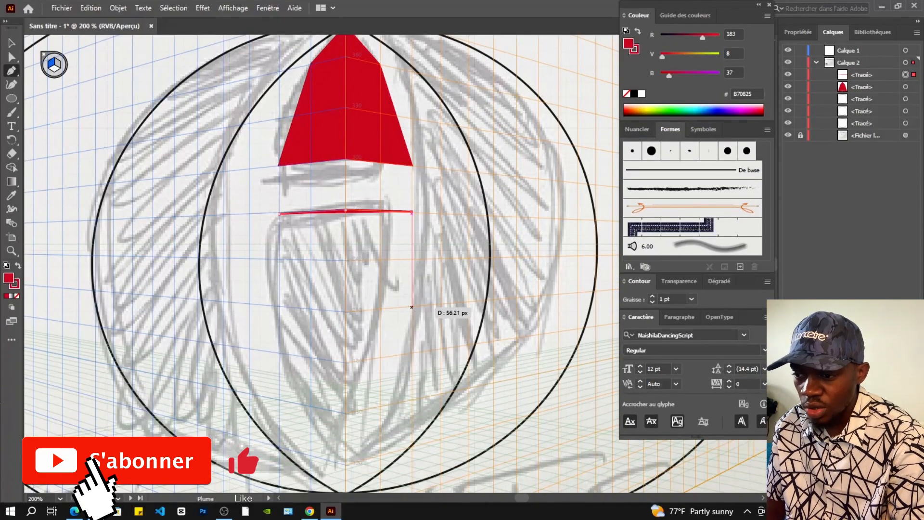
{"action": "left_click", "coordinate": [411, 351]}
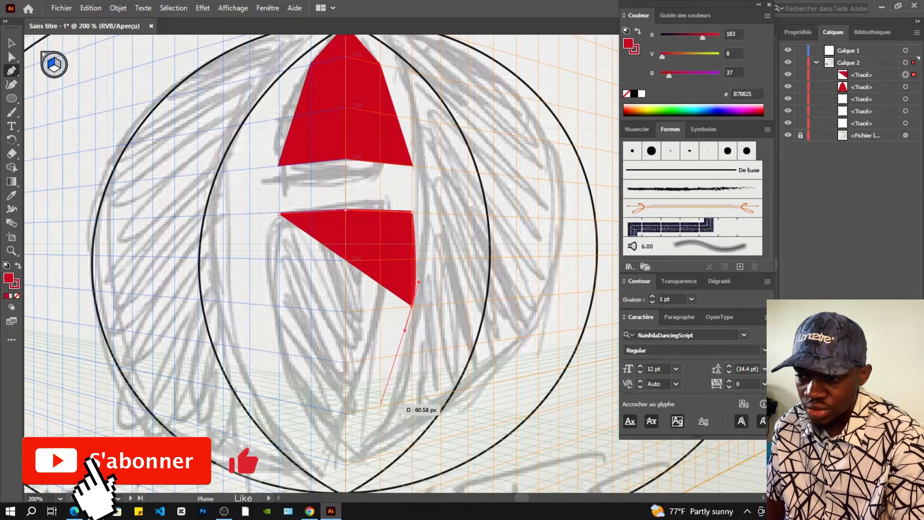
{"action": "scroll", "coordinate": [377, 414], "scroll_direction": "down", "scroll_amount": 1}
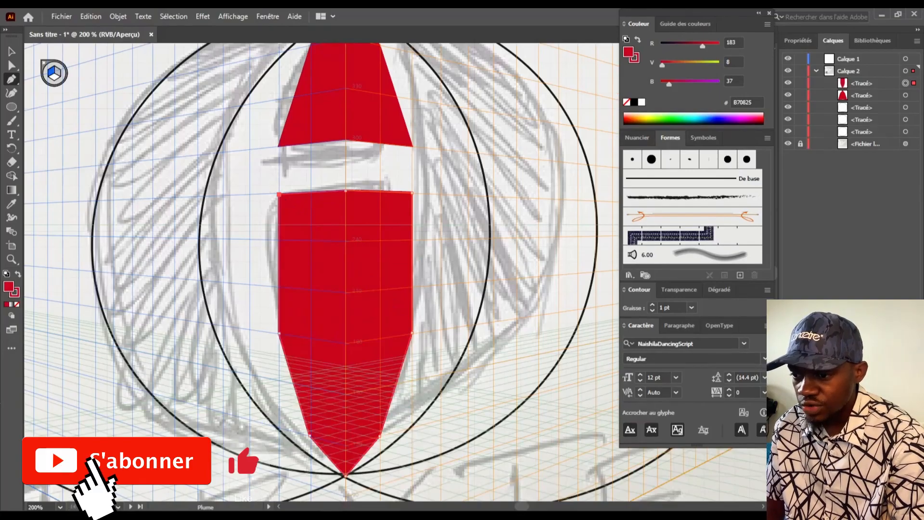
{"action": "scroll", "coordinate": [322, 272], "scroll_direction": "up", "scroll_amount": 2}
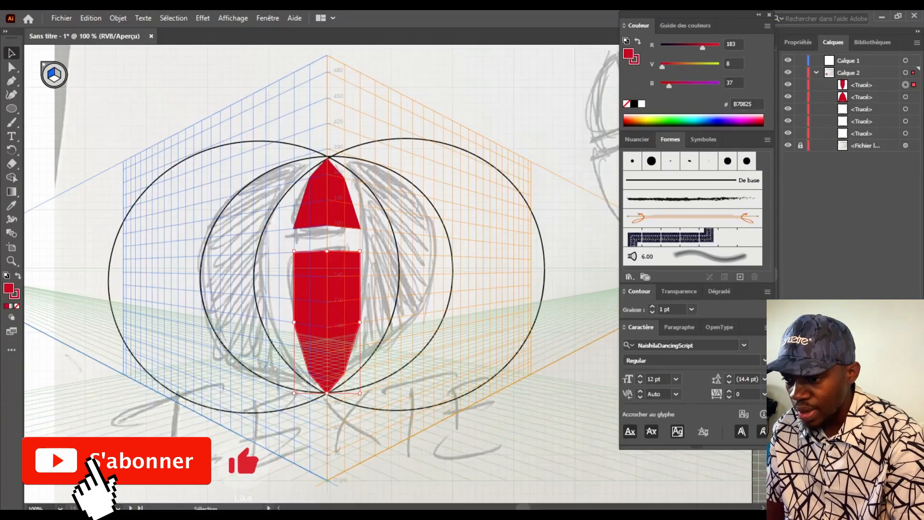
{"action": "key", "text": "ctrl+shift+i"}
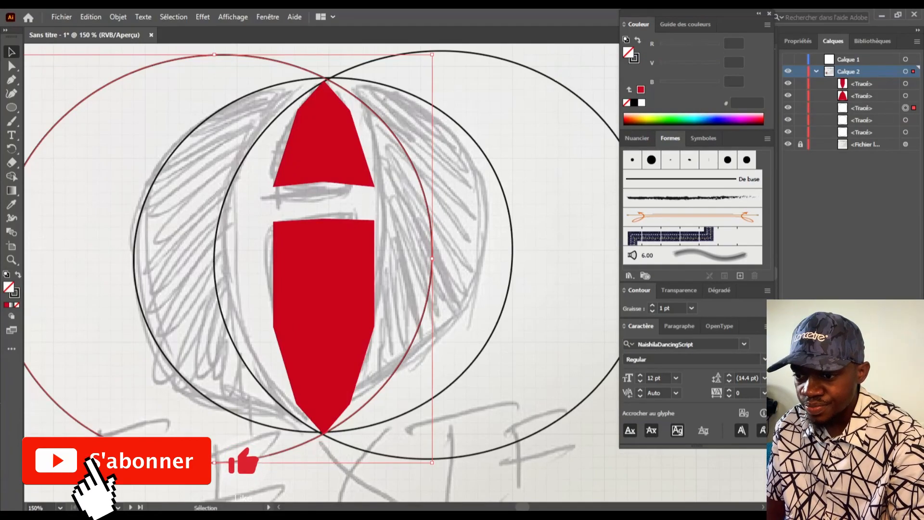
{"action": "key", "text": "ctrl+a"}
{"action": "key", "text": "shift+m"}
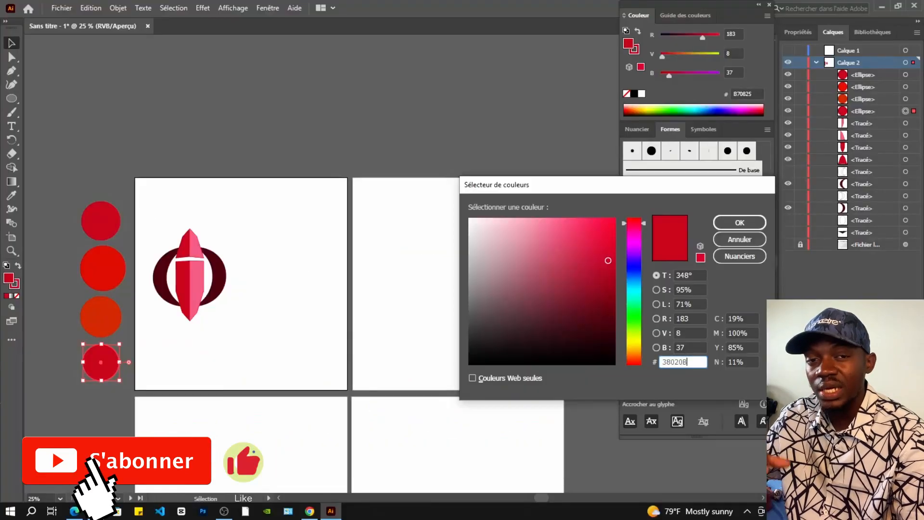
Apply 38020B to the bottom circle and C34258 to the orange sample circle
{"action": "left_click", "coordinate": [736, 223]}
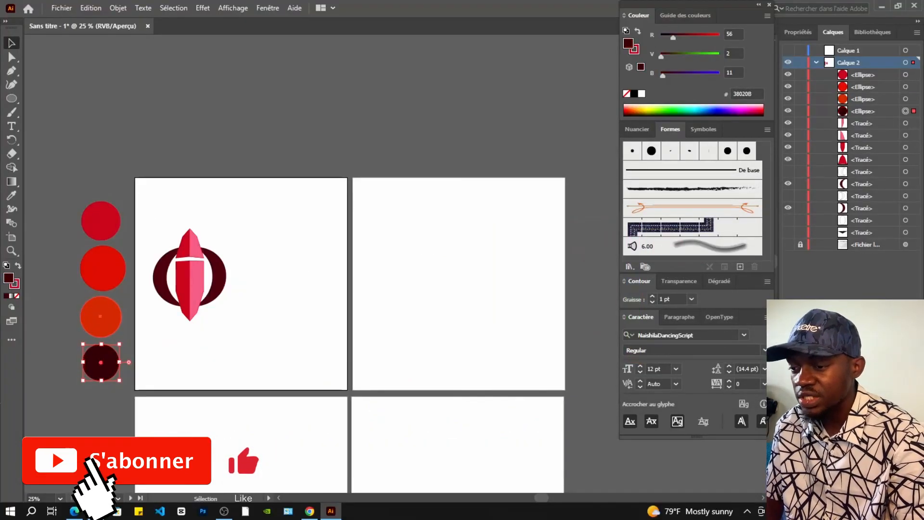
{"action": "left_click", "coordinate": [101, 316]}
{"action": "double_click", "coordinate": [8, 277]}
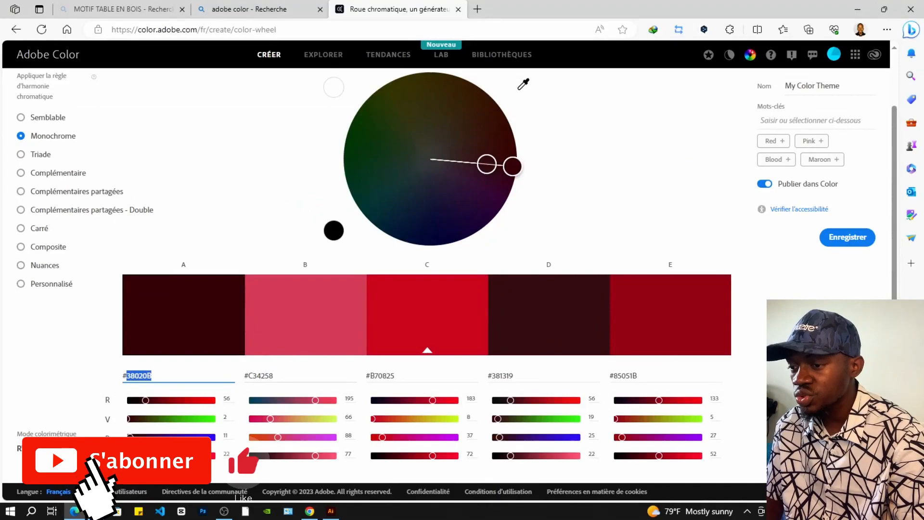
{"action": "left_click", "coordinate": [260, 376]}
{"action": "key", "text": "ctrl+c"}
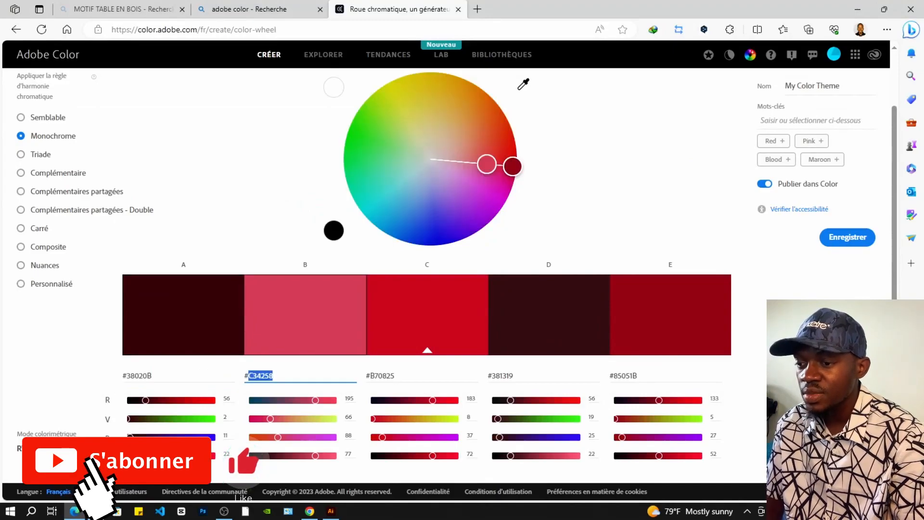
{"action": "key", "text": "alt+Tab"}
{"action": "key", "text": "ctrl+v"}
{"action": "left_click", "coordinate": [740, 223]}
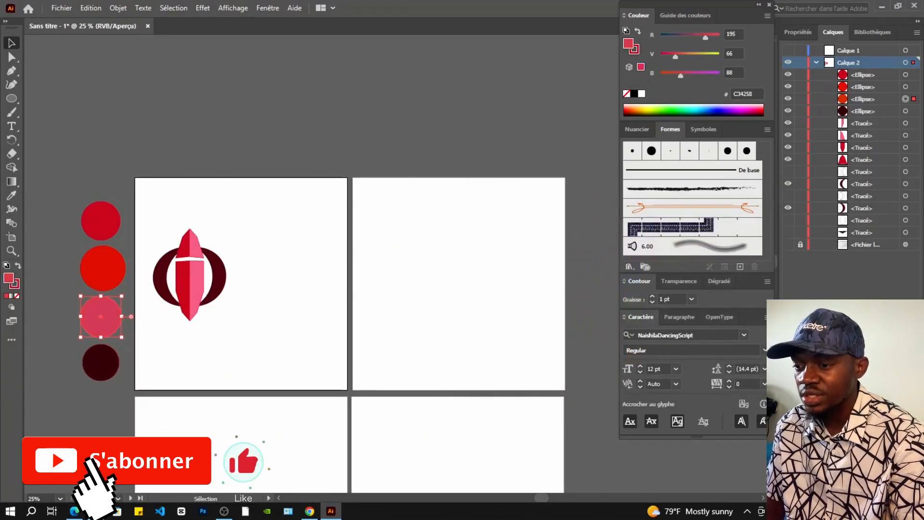
Recolour the second red circle to dark maroon 381319
{"action": "double_click", "coordinate": [102, 268]}
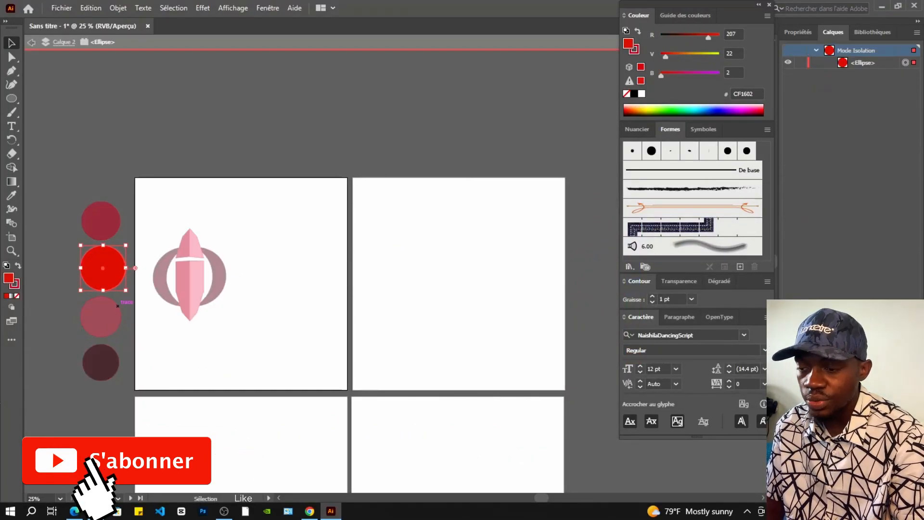
{"action": "key", "text": "Escape"}
{"action": "double_click", "coordinate": [9, 277]}
{"action": "key", "text": "alt+Tab"}
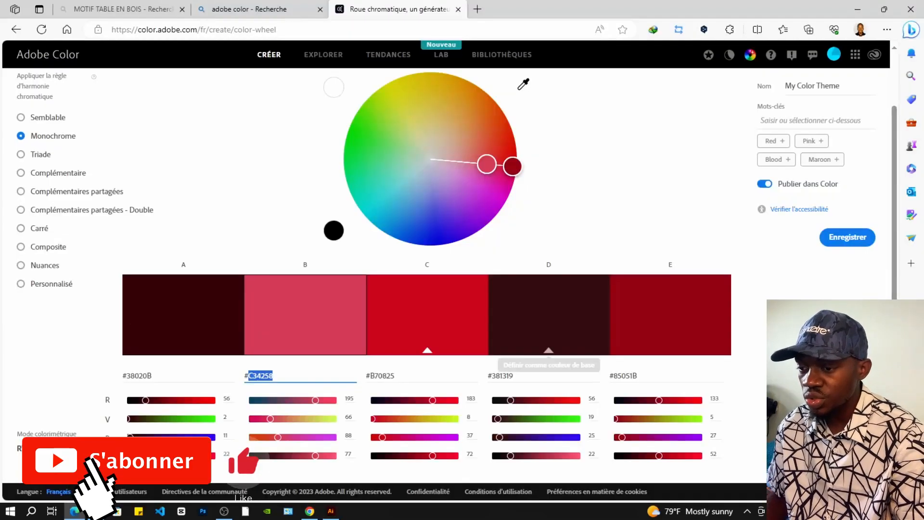
{"action": "double_click", "coordinate": [502, 375]}
{"action": "key", "text": "ctrl+c"}
{"action": "key", "text": "alt+Tab"}
{"action": "key", "text": "ctrl+v"}
{"action": "key", "text": "Return"}
Recolour the top circle to 85051B and deselect it
{"action": "left_click", "coordinate": [100, 220]}
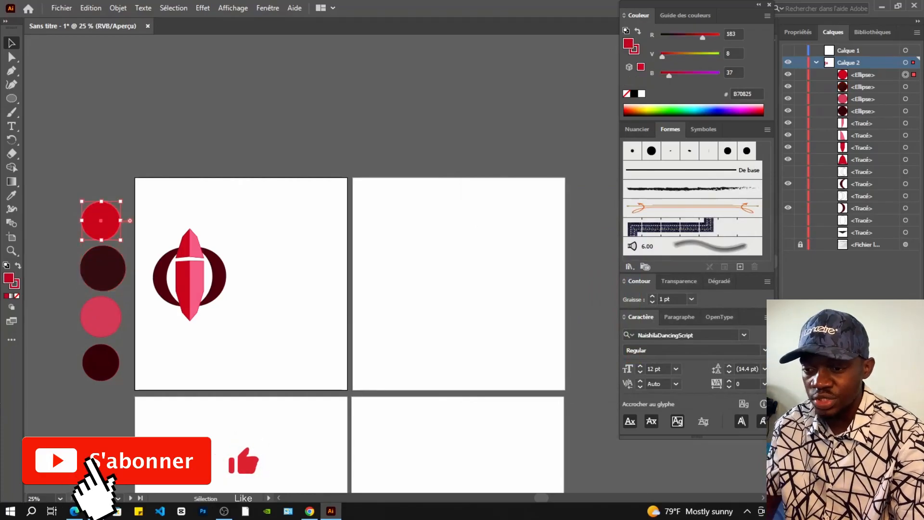
{"action": "double_click", "coordinate": [8, 278]}
{"action": "key", "text": "alt+Tab"}
{"action": "double_click", "coordinate": [624, 376]}
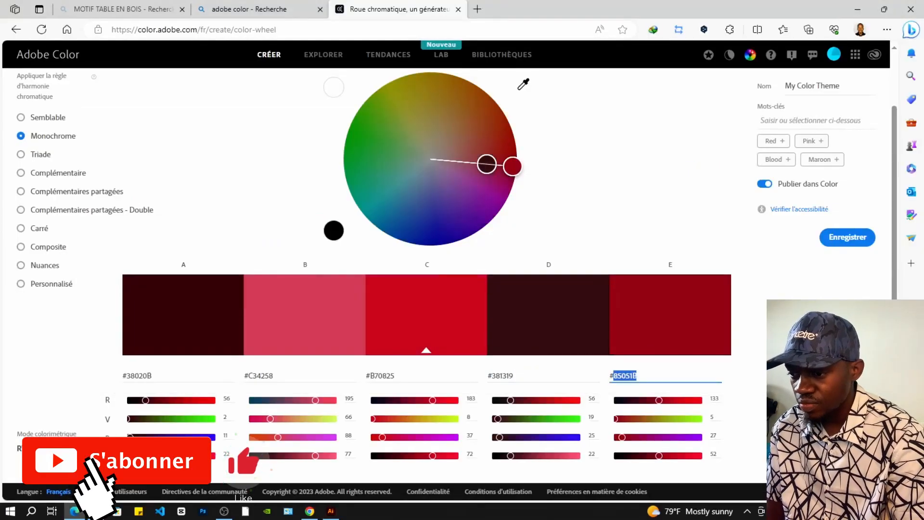
{"action": "key", "text": "ctrl+c"}
{"action": "key", "text": "alt+Tab"}
{"action": "key", "text": "ctrl+v"}
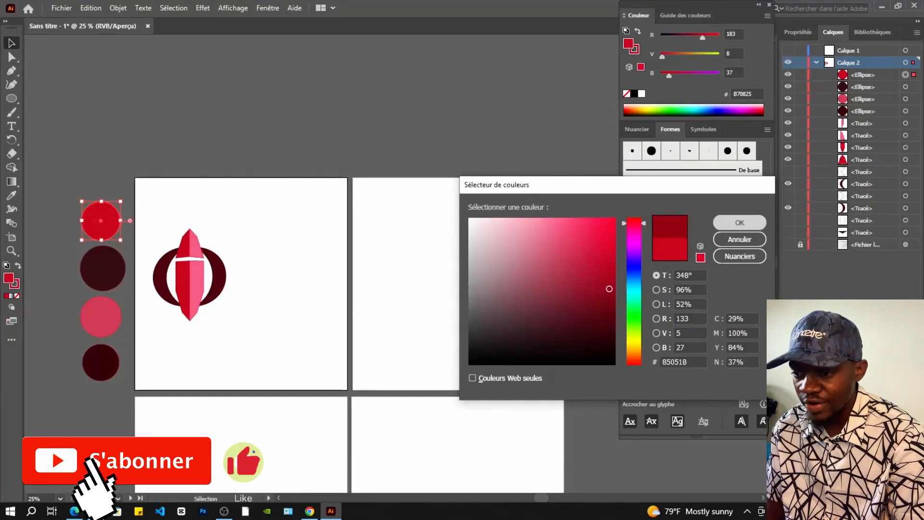
{"action": "key", "text": "Return"}
{"action": "key", "text": "ctrl+shift+a"}
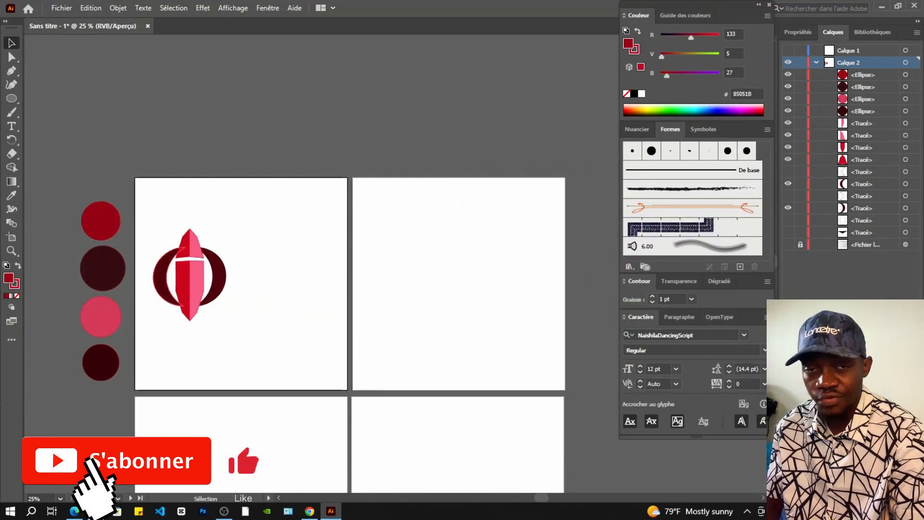
Eyedropper the second circle's dark maroon onto the logo's left and right crescents
{"action": "left_click", "coordinate": [161, 284]}
{"action": "left_click", "coordinate": [12, 195]}
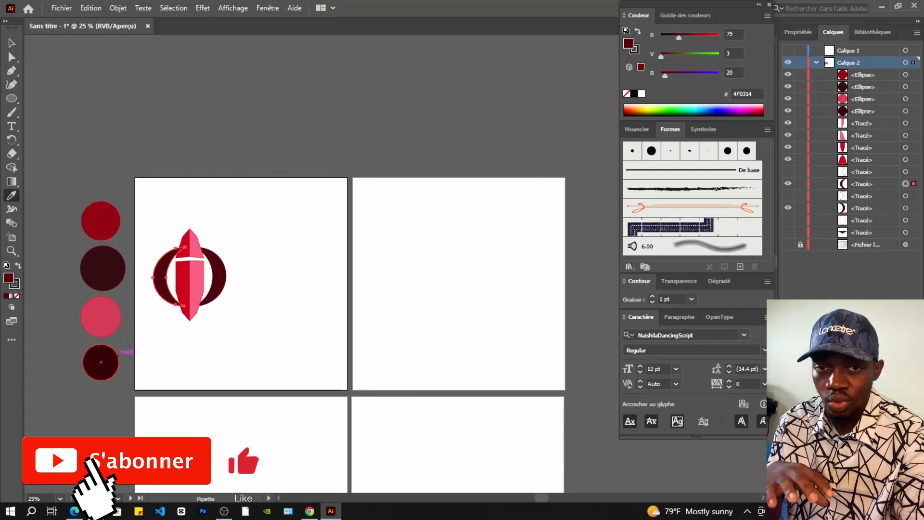
{"action": "left_click", "coordinate": [102, 268]}
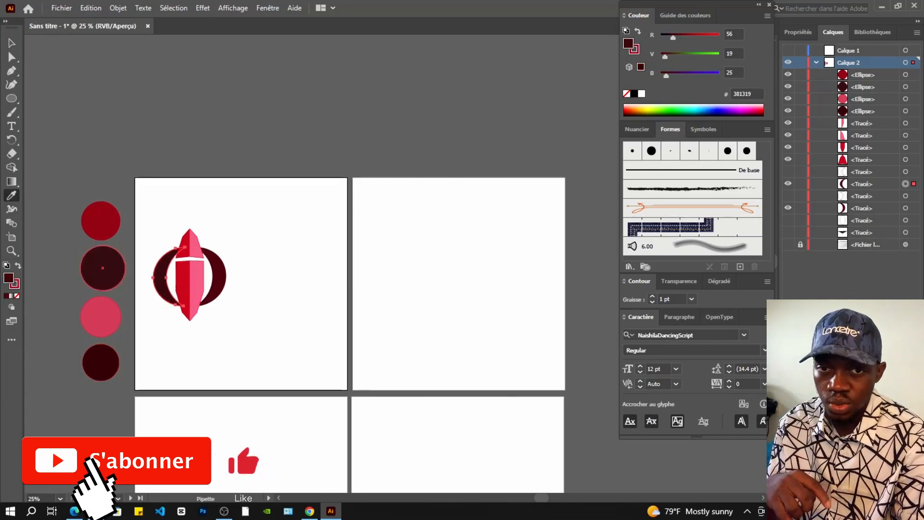
{"action": "left_click", "coordinate": [12, 43]}
{"action": "left_click", "coordinate": [219, 279]}
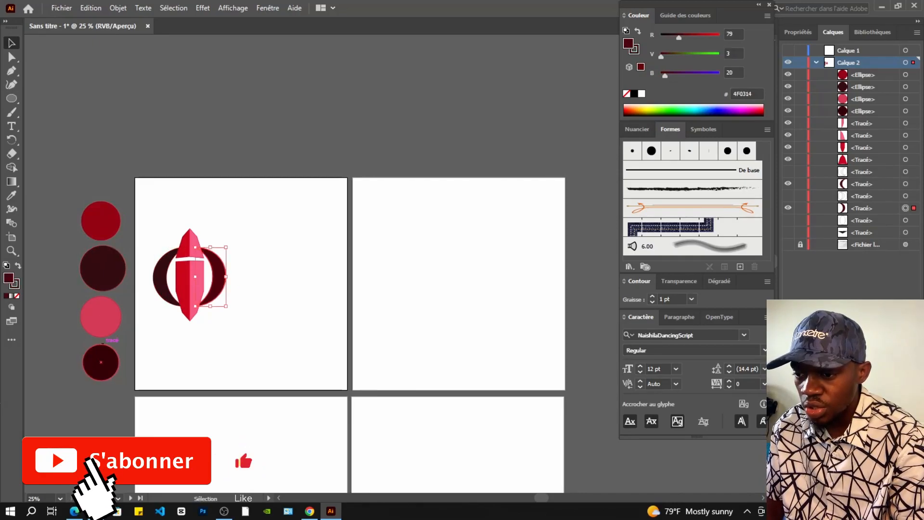
{"action": "key", "text": "i"}
{"action": "left_click", "coordinate": [102, 268]}
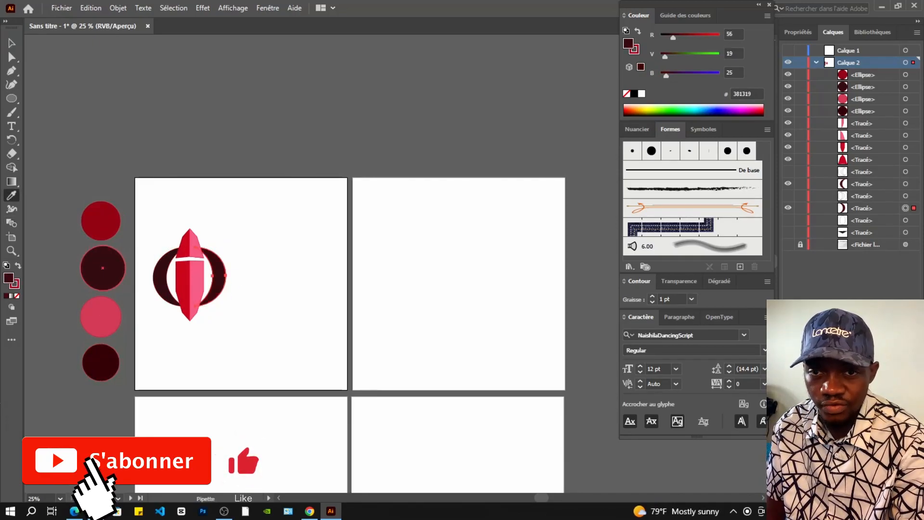
{"action": "left_click", "coordinate": [12, 42]}
Give the lower body shape and the top tip the first circle's red
{"action": "left_click", "coordinate": [183, 290]}
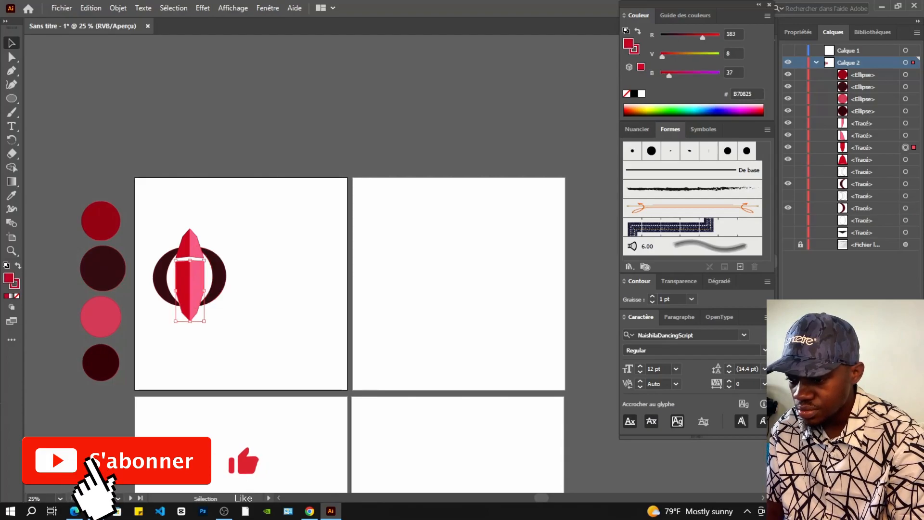
{"action": "left_click", "coordinate": [12, 195]}
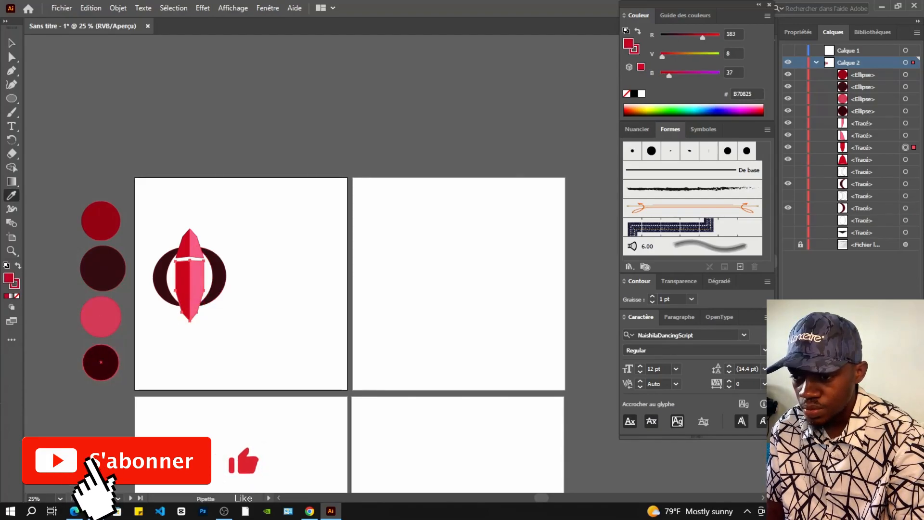
{"action": "left_click", "coordinate": [101, 220]}
{"action": "left_click", "coordinate": [11, 43]}
{"action": "left_click", "coordinate": [187, 236]}
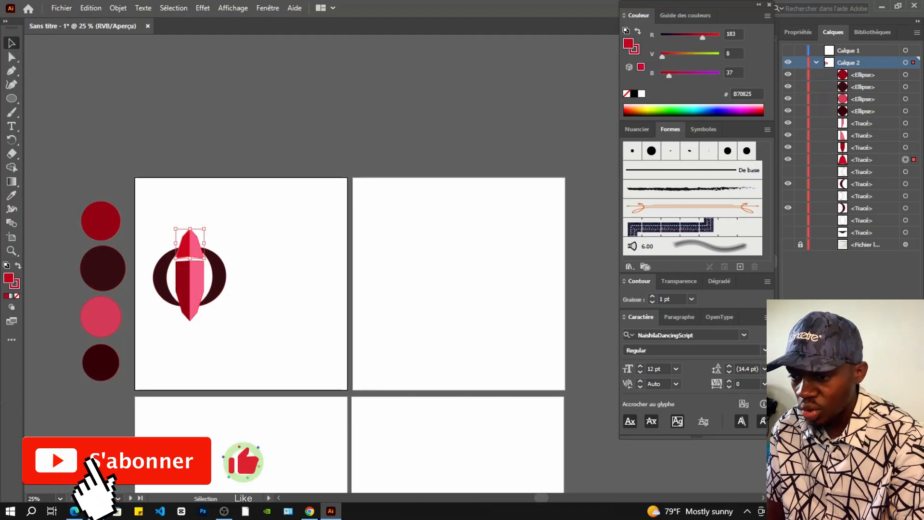
{"action": "left_click", "coordinate": [12, 195]}
{"action": "left_click", "coordinate": [102, 268]}
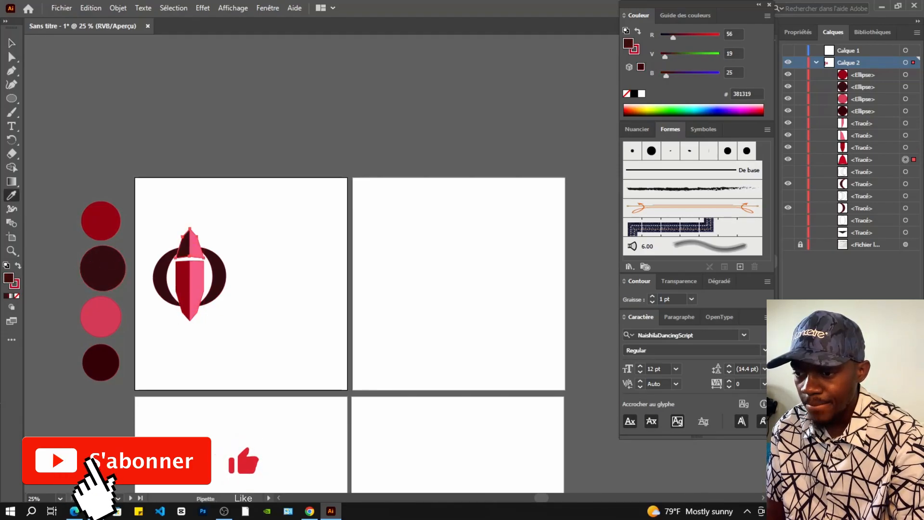
{"action": "left_click", "coordinate": [101, 221]}
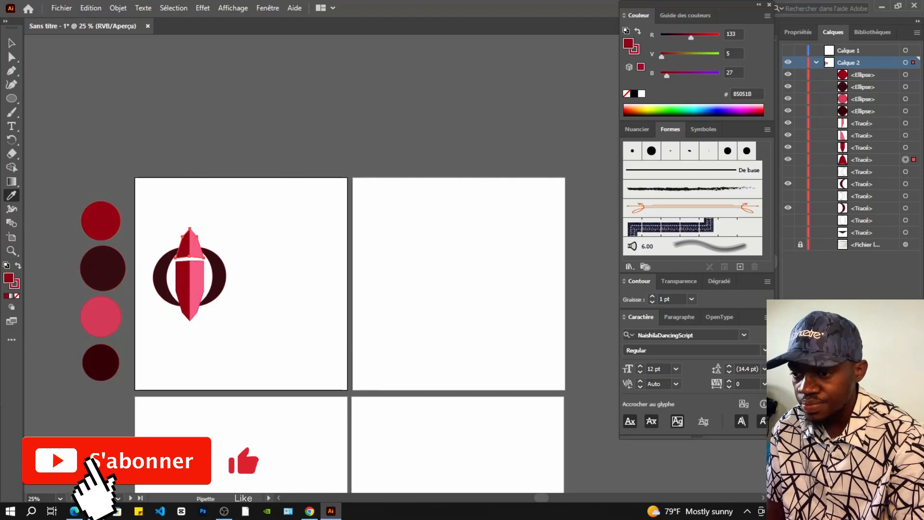
Sample the pink C34258 circle onto the right halves of the gem's tip and lower body
{"action": "scroll", "coordinate": [34, 203], "scroll_direction": "up", "scroll_amount": 1}
{"action": "scroll", "coordinate": [211, 277], "scroll_direction": "down", "scroll_amount": 1}
{"action": "scroll", "coordinate": [212, 274], "scroll_direction": "up", "scroll_amount": 1}
{"action": "scroll", "coordinate": [211, 275], "scroll_direction": "down", "scroll_amount": 3}
{"action": "scroll", "coordinate": [203, 255], "scroll_direction": "up", "scroll_amount": 1}
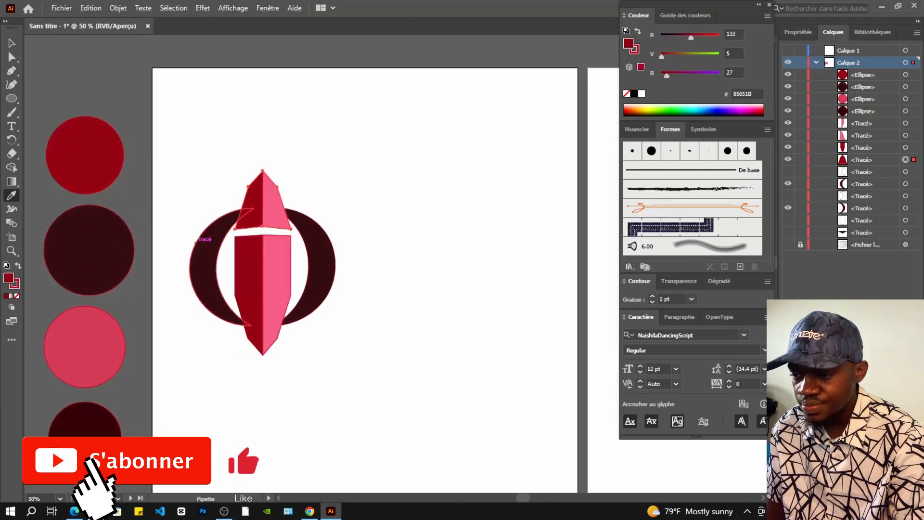
{"action": "left_click", "coordinate": [11, 42]}
{"action": "left_click", "coordinate": [275, 205]}
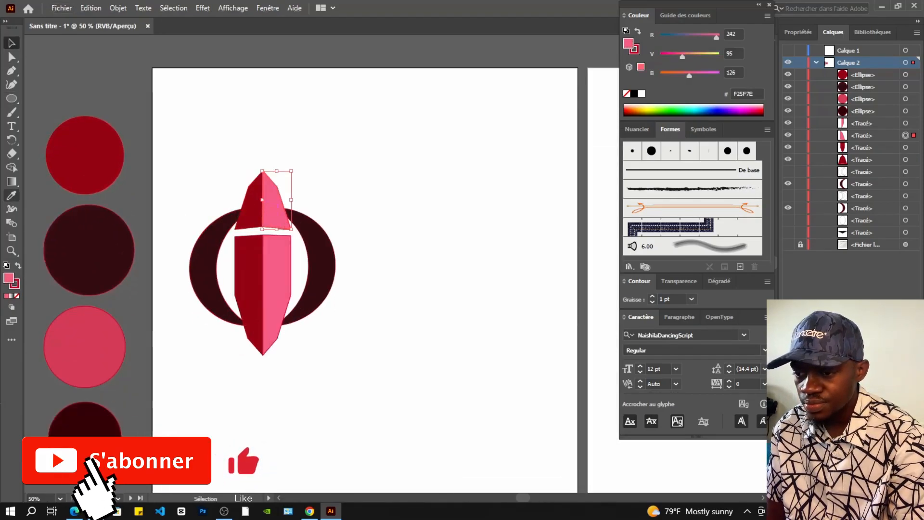
{"action": "left_click", "coordinate": [12, 195]}
{"action": "left_click", "coordinate": [85, 347]}
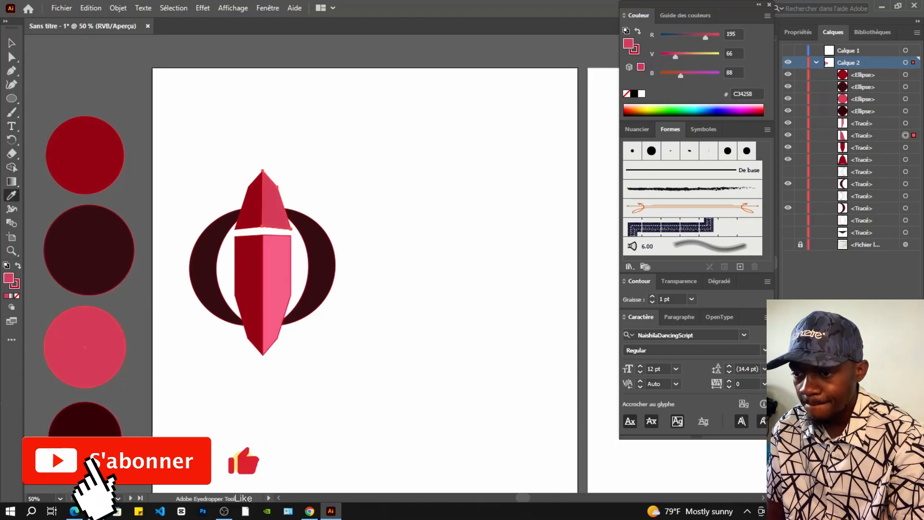
{"action": "key", "text": "v"}
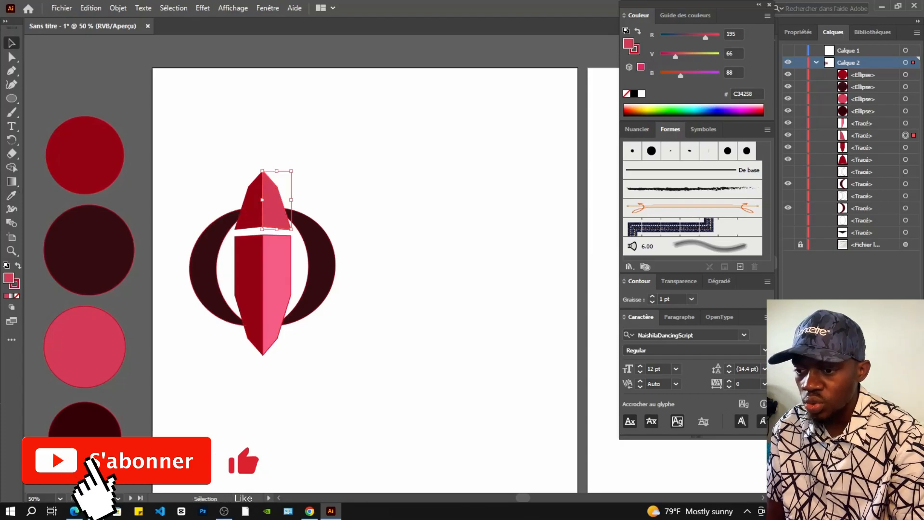
{"action": "left_click", "coordinate": [276, 284]}
{"action": "key", "text": "i"}
{"action": "left_click", "coordinate": [84, 347]}
{"action": "key", "text": "v"}
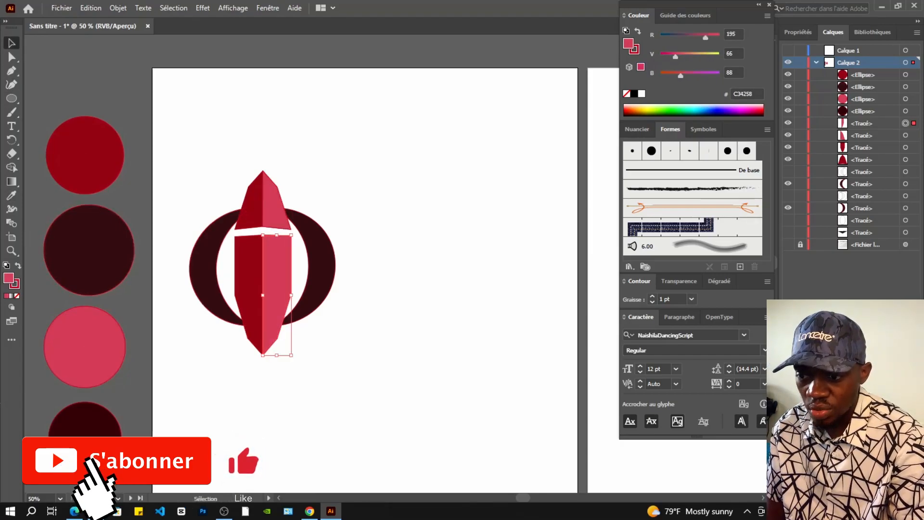
Enlarge the whole logo proportionally and shift it into place on the first artboard
{"action": "key", "text": "ctrl+shift+a"}
{"action": "key", "text": "ctrl+minus"}
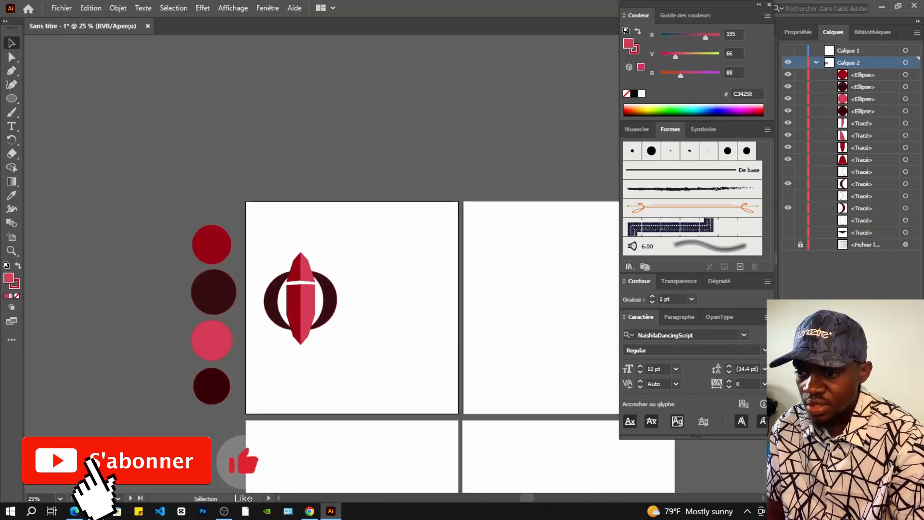
{"action": "left_click_drag", "start_coordinate": [362, 355], "coordinate": [362, 355]}
{"action": "left_click_drag", "start_coordinate": [318, 308], "coordinate": [369, 317]}
{"action": "left_click_drag", "start_coordinate": [315, 261], "coordinate": [289, 229]}
{"action": "left_click_drag", "start_coordinate": [361, 298], "coordinate": [373, 308]}
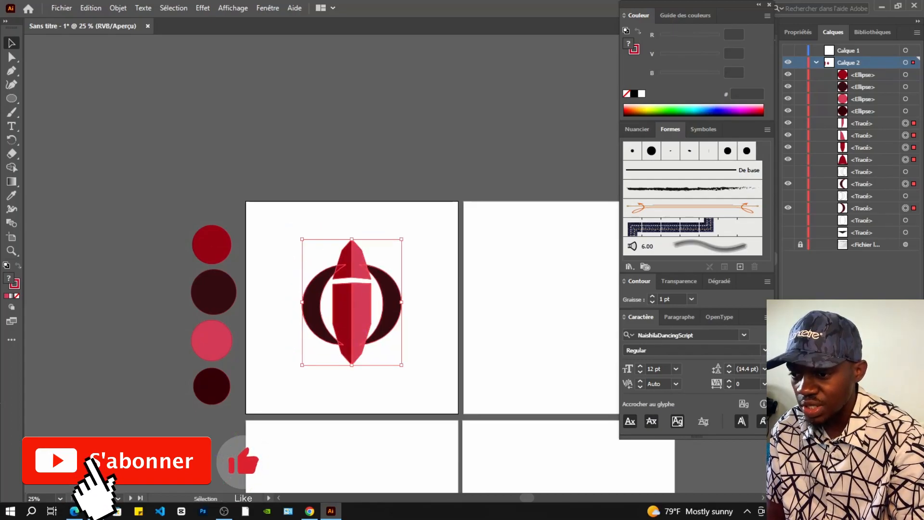
{"action": "key", "text": "ctrl+minus"}
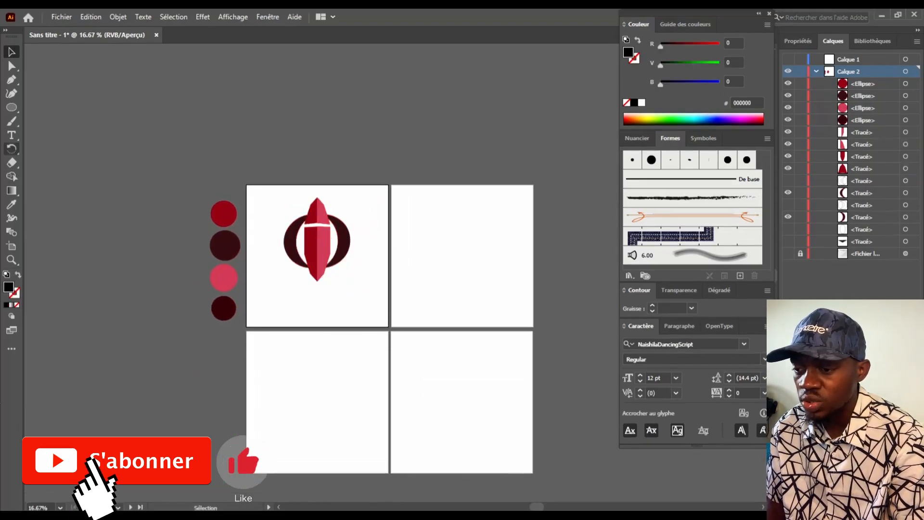
Draw a text area below the logo and set its type size to 220 pt
{"action": "key", "text": "t"}
{"action": "left_click_drag", "start_coordinate": [260, 276], "coordinate": [379, 316]}
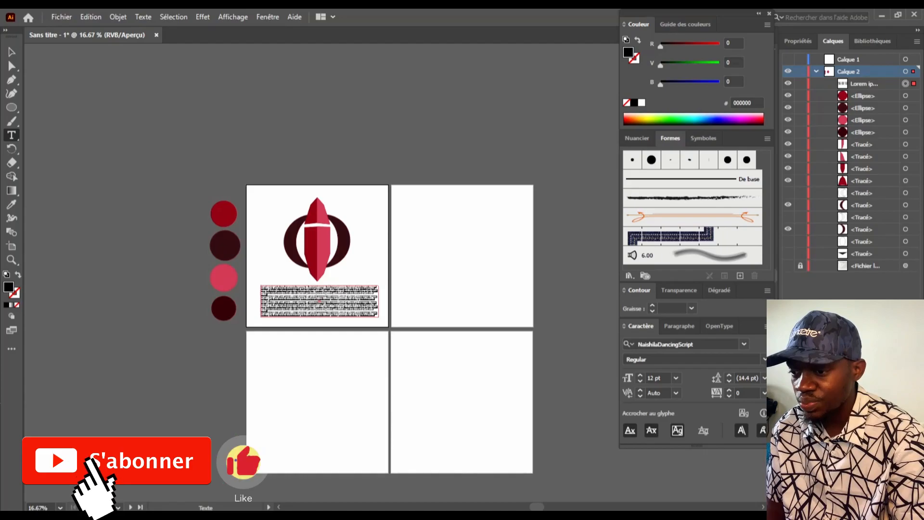
{"action": "type", "text": "TEXTE"}
{"action": "left_click", "coordinate": [675, 378]}
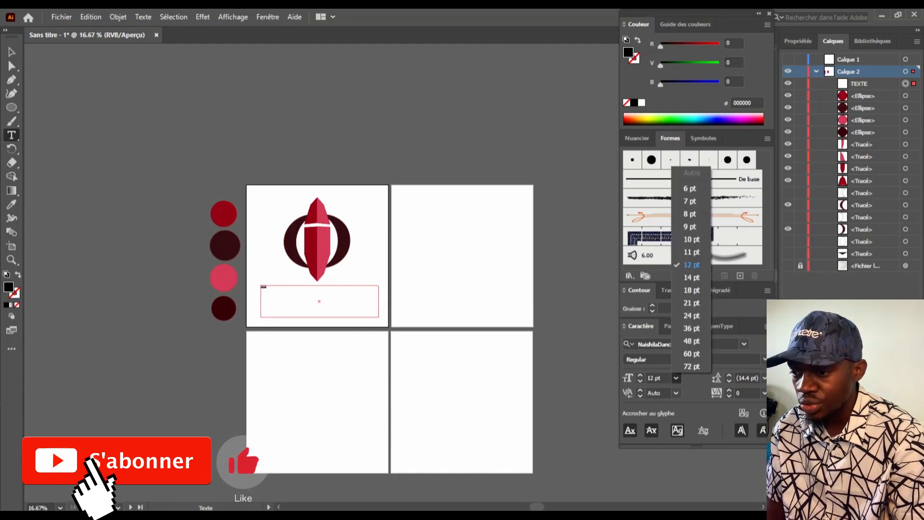
{"action": "left_click", "coordinate": [692, 366]}
{"action": "type", "text": "220"}
{"action": "key", "text": "Return"}
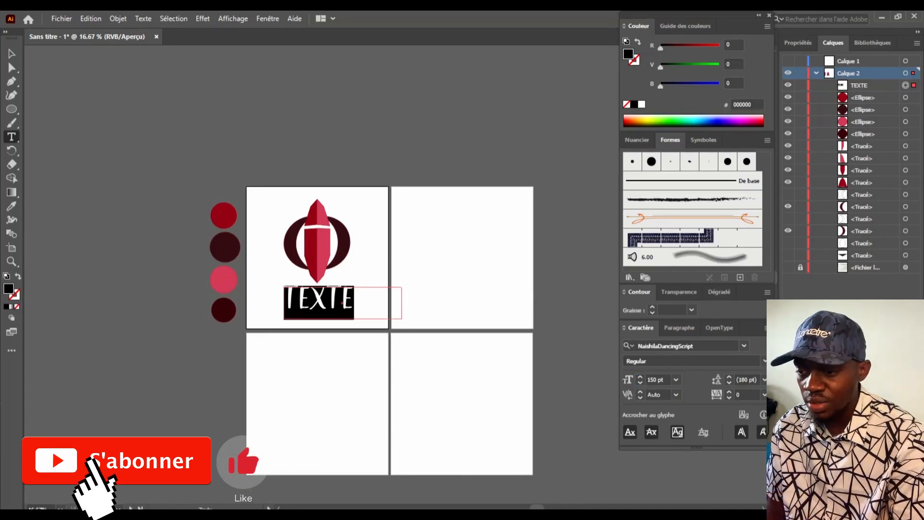
Enter ABONNE - TOI, set it in Vampire Wars and centre it under the logo
{"action": "type", "text": "ABONNE -"}
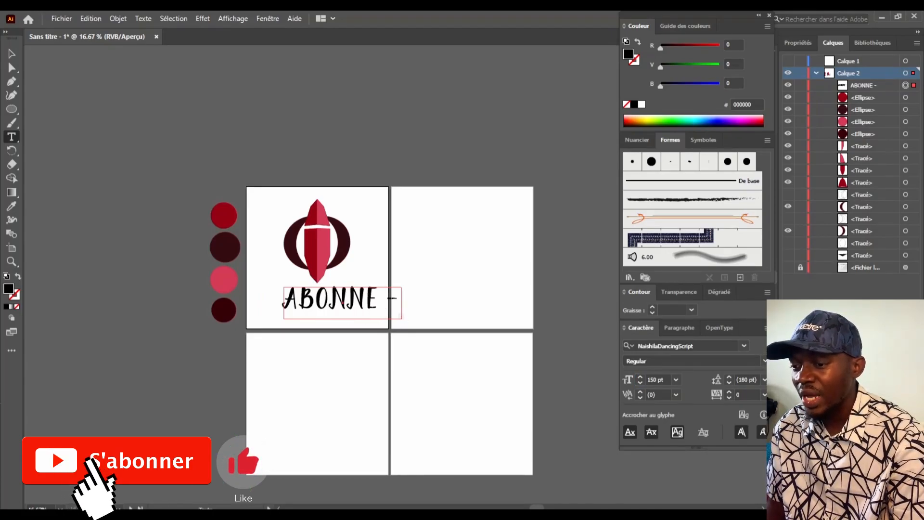
{"action": "key", "text": "Escape"}
{"action": "left_click_drag", "start_coordinate": [284, 288], "coordinate": [221, 289]}
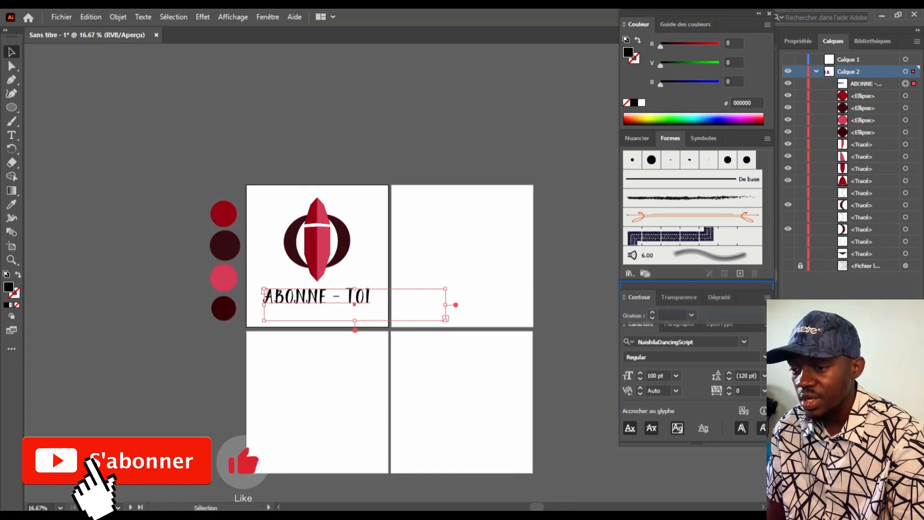
{"action": "left_click_drag", "start_coordinate": [683, 324], "coordinate": [643, 24]}
{"action": "left_click", "coordinate": [632, 288]}
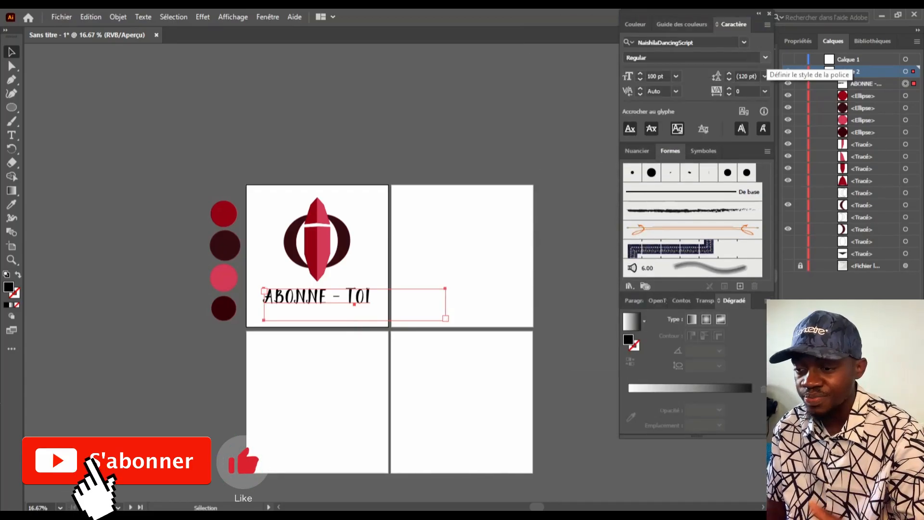
{"action": "left_click", "coordinate": [744, 43]}
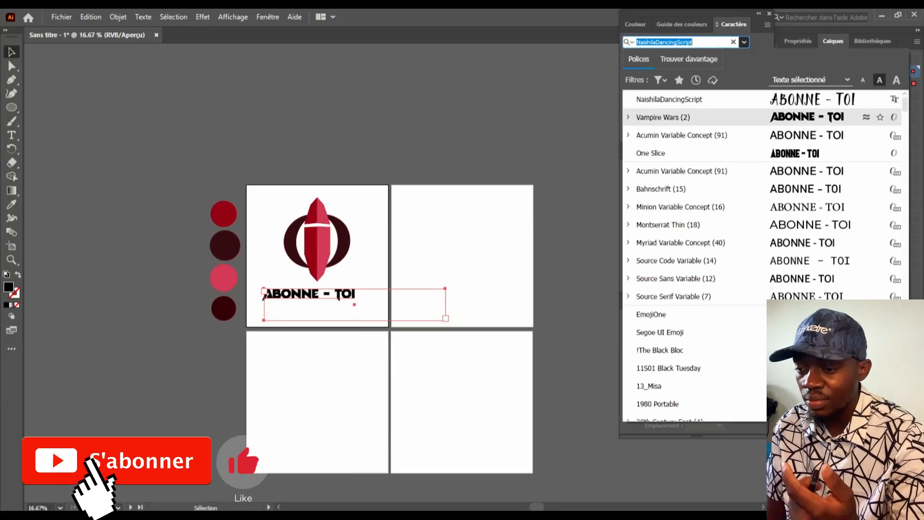
{"action": "left_click", "coordinate": [663, 117]}
{"action": "left_click_drag", "start_coordinate": [446, 305], "coordinate": [517, 255]}
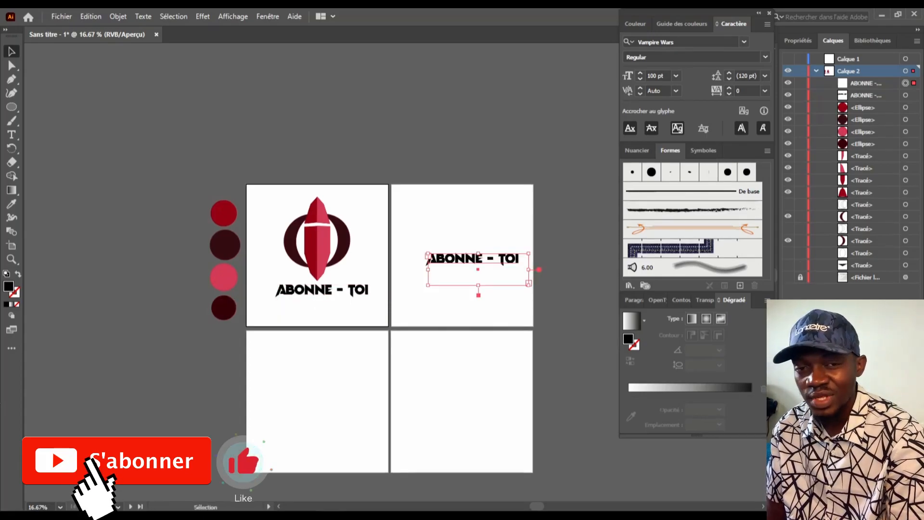
Alt-drag a copy of the logo onto the second artboard
{"action": "left_click", "coordinate": [862, 59]}
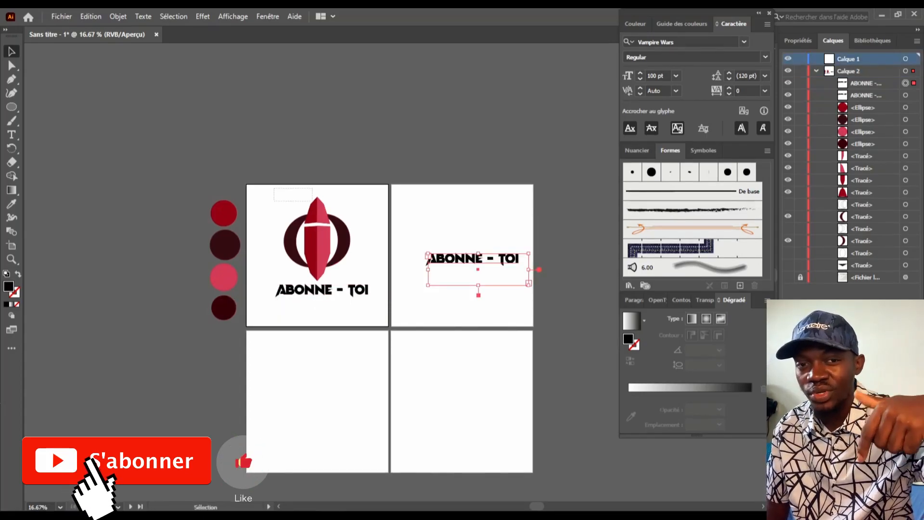
{"action": "left_click", "coordinate": [337, 255]}
{"action": "left_click_drag", "start_coordinate": [337, 256], "coordinate": [471, 234], "text": "alt"}
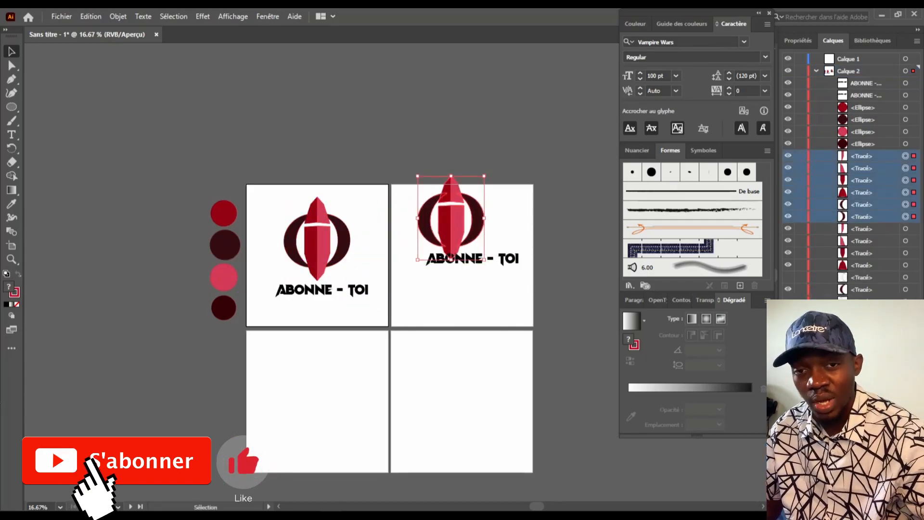
Move the copied logo paths and title into Calque 1 in the Layers panel
{"action": "left_click_drag", "start_coordinate": [861, 156], "coordinate": [857, 59]}
{"action": "left_click", "coordinate": [788, 58]}
{"action": "left_click", "coordinate": [788, 58]}
{"action": "left_click", "coordinate": [789, 58]}
{"action": "left_click", "coordinate": [788, 58]}
{"action": "left_click_drag", "start_coordinate": [479, 268], "coordinate": [478, 283]}
{"action": "left_click_drag", "start_coordinate": [862, 155], "coordinate": [857, 60]}
{"action": "left_click", "coordinate": [817, 59]}
{"action": "left_click", "coordinate": [788, 58]}
{"action": "left_click", "coordinate": [788, 58]}
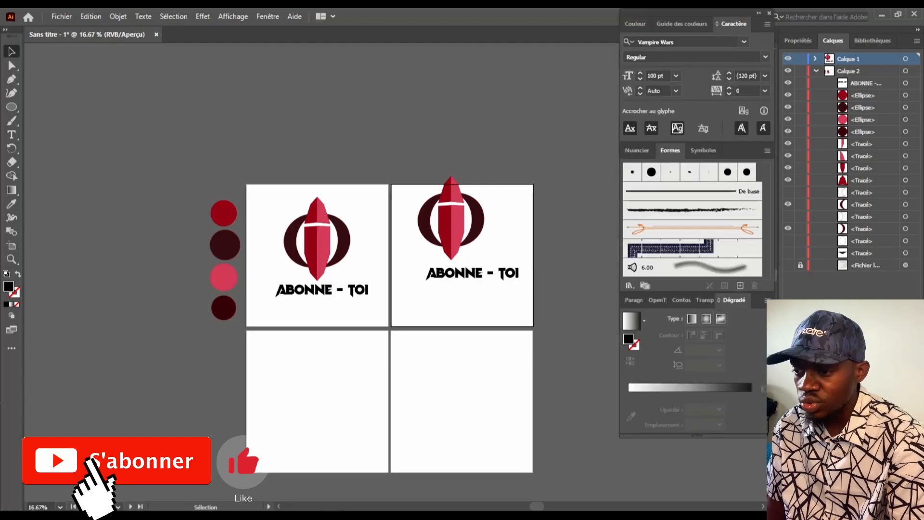
Shrink the second artboard's logo and title, shift them left, and place the title beside the logo
{"action": "left_click_drag", "start_coordinate": [505, 321], "coordinate": [506, 321]}
{"action": "left_click_drag", "start_coordinate": [417, 175], "coordinate": [444, 219]}
{"action": "left_click_drag", "start_coordinate": [483, 254], "coordinate": [427, 262]}
{"action": "left_click", "coordinate": [484, 279]}
{"action": "left_click_drag", "start_coordinate": [466, 291], "coordinate": [485, 235]}
Zoom in and try the title at 80 pt, then at 100 pt
{"action": "key", "text": "ctrl+plus"}
{"action": "key", "text": "ctrl+plus"}
{"action": "left_click", "coordinate": [658, 75]}
{"action": "type", "text": "80"}
{"action": "key", "text": "Return"}
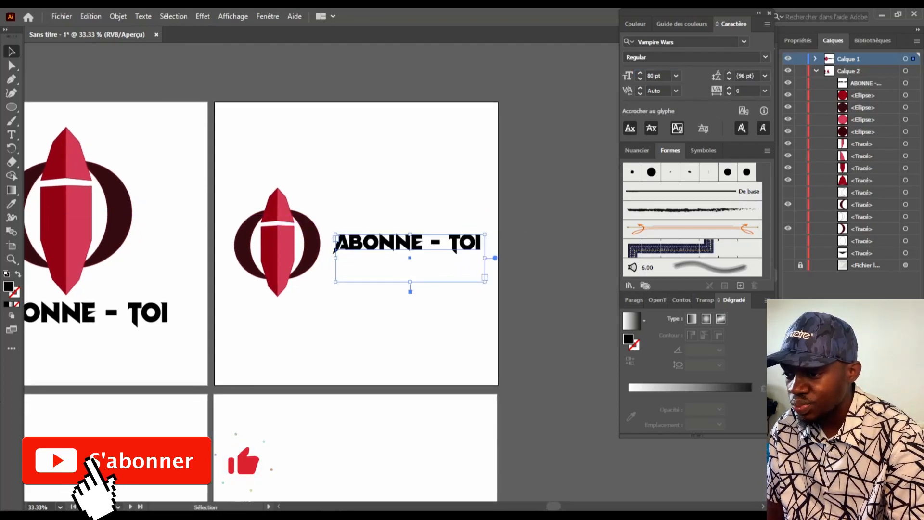
{"action": "type", "text": "100"}
{"action": "key", "text": "Return"}
Move the title closer to the logo and set it to 85 pt
{"action": "left_click_drag", "start_coordinate": [439, 244], "coordinate": [492, 258]}
{"action": "left_click", "coordinate": [658, 76]}
{"action": "type", "text": "85"}
{"action": "key", "text": "Return"}
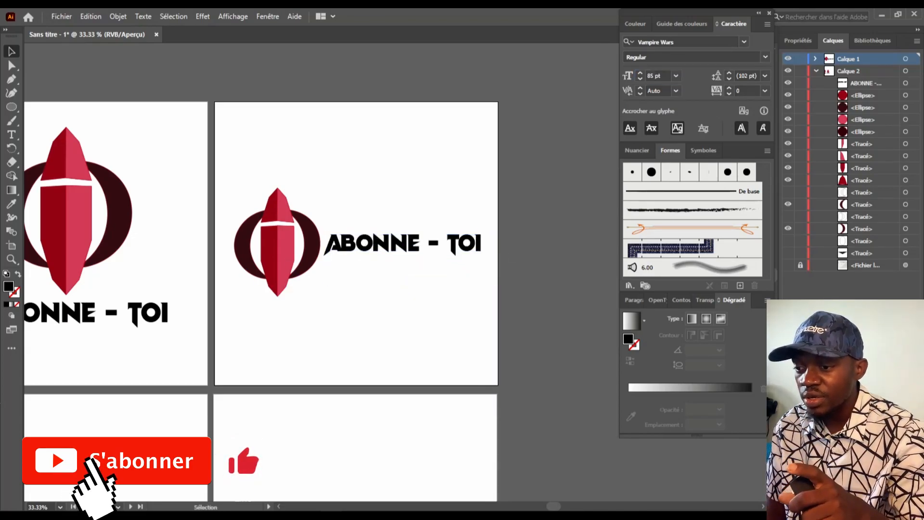
{"action": "scroll", "coordinate": [356, 270], "scroll_direction": "down", "scroll_amount": 1}
{"action": "scroll", "coordinate": [260, 386], "scroll_direction": "down", "scroll_amount": 1}
{"action": "scroll", "coordinate": [356, 269], "scroll_direction": "left", "scroll_amount": 6}
{"action": "scroll", "coordinate": [357, 270], "scroll_direction": "right", "scroll_amount": 3}
{"action": "scroll", "coordinate": [357, 269], "scroll_direction": "down", "scroll_amount": 2}
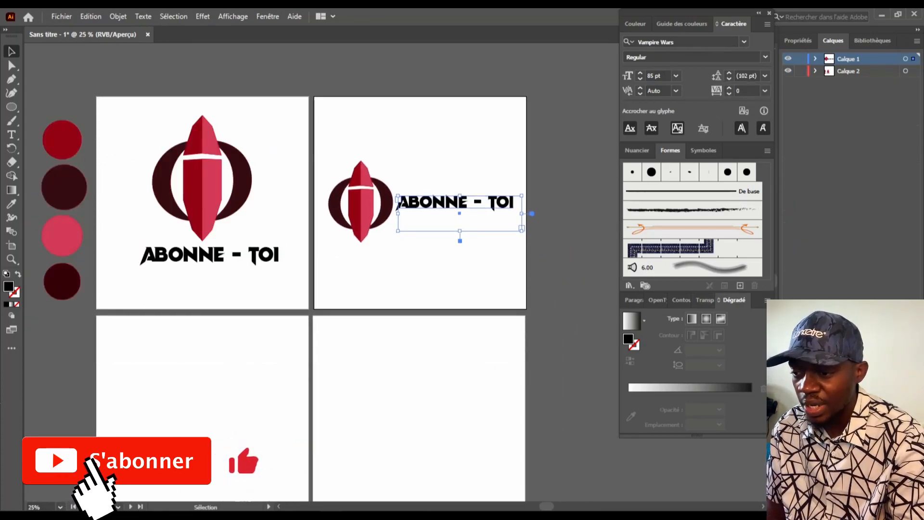
Create layer Calque 3 and move the logo and title entries into it
{"action": "key", "text": "ctrl+l"}
{"action": "left_click_drag", "start_coordinate": [539, 250], "coordinate": [369, 347]}
{"action": "scroll", "coordinate": [375, 151], "scroll_direction": "down", "scroll_amount": 2}
{"action": "left_click", "coordinate": [866, 83]}
{"action": "left_click", "coordinate": [867, 156], "text": "shift"}
{"action": "left_click_drag", "start_coordinate": [867, 156], "coordinate": [866, 59]}
{"action": "left_click", "coordinate": [558, 289]}
{"action": "scroll", "coordinate": [429, 289], "scroll_direction": "down", "scroll_amount": 2}
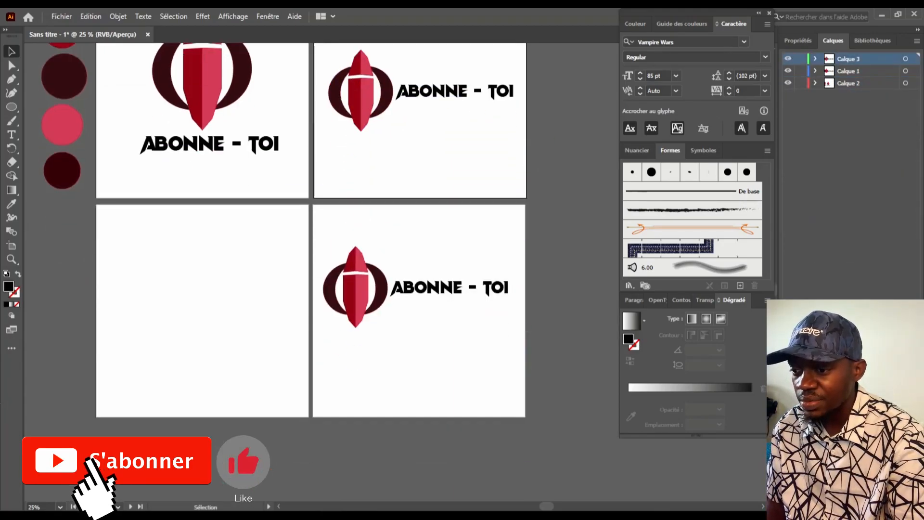
Enlarge the bottom-right artboard's logo about 1.5 times and place it above the title
{"action": "left_click_drag", "start_coordinate": [430, 287], "coordinate": [400, 353]}
{"action": "left_click_drag", "start_coordinate": [411, 250], "coordinate": [327, 330]}
{"action": "left_click_drag", "start_coordinate": [362, 305], "coordinate": [418, 301]}
{"action": "left_click_drag", "start_coordinate": [381, 254], "coordinate": [350, 212], "text": "shift"}
{"action": "left_click_drag", "start_coordinate": [413, 269], "coordinate": [432, 275]}
{"action": "left_click_drag", "start_coordinate": [430, 356], "coordinate": [430, 362]}
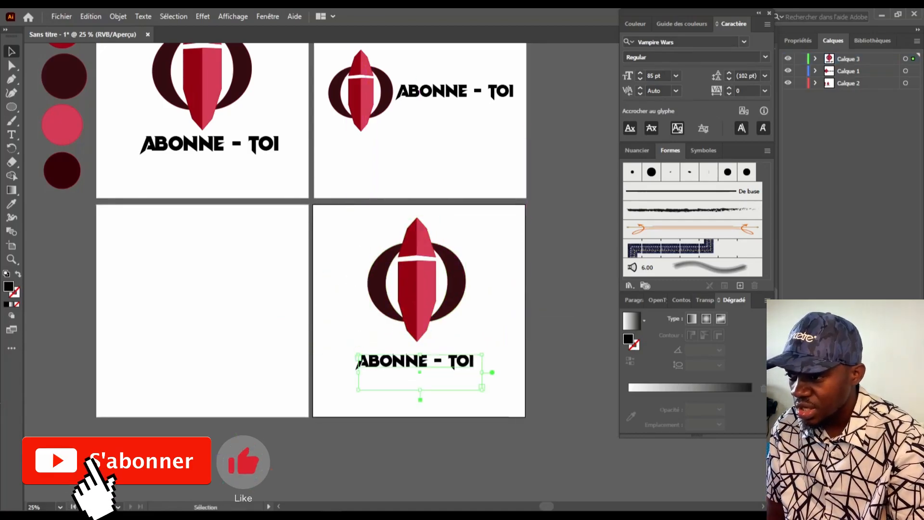
Draw a black rectangle covering the bottom-right artboard and send it behind the logo
{"action": "left_click_drag", "start_coordinate": [12, 106], "coordinate": [67, 107]}
{"action": "mouse_move", "coordinate": [314, 205]}
{"action": "left_mouse_down"}
{"action": "mouse_move", "coordinate": [503, 404]}
{"action": "mouse_move", "coordinate": [526, 416]}
{"action": "left_mouse_up"}
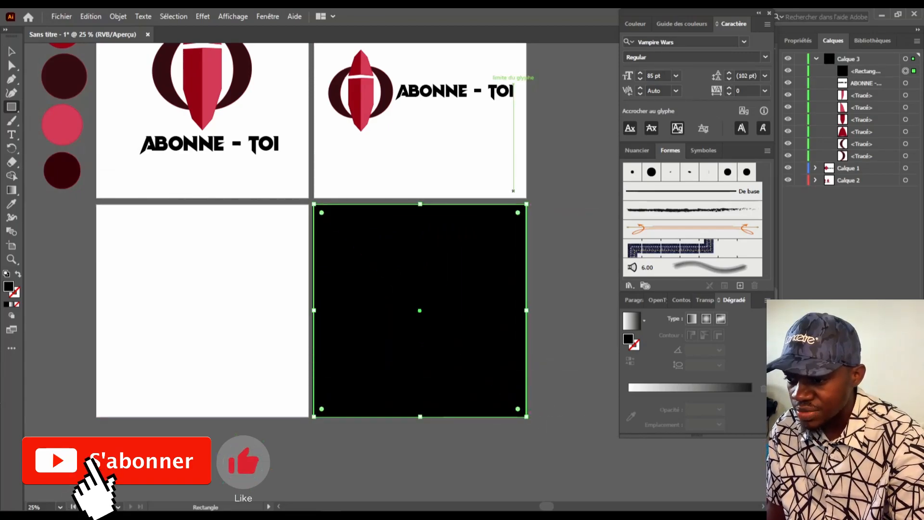
{"action": "key", "text": "ctrl+shift+bracketleft"}
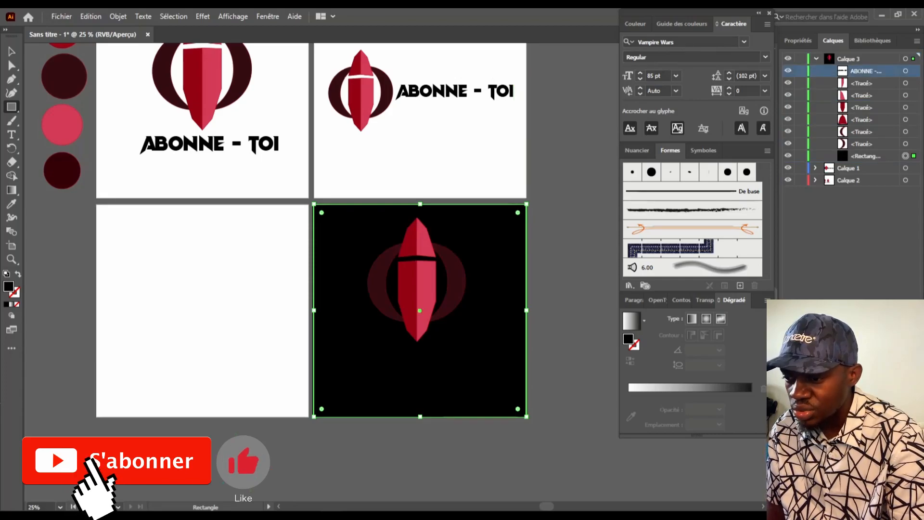
{"action": "double_click", "coordinate": [8, 287]}
{"action": "key", "text": "Escape"}
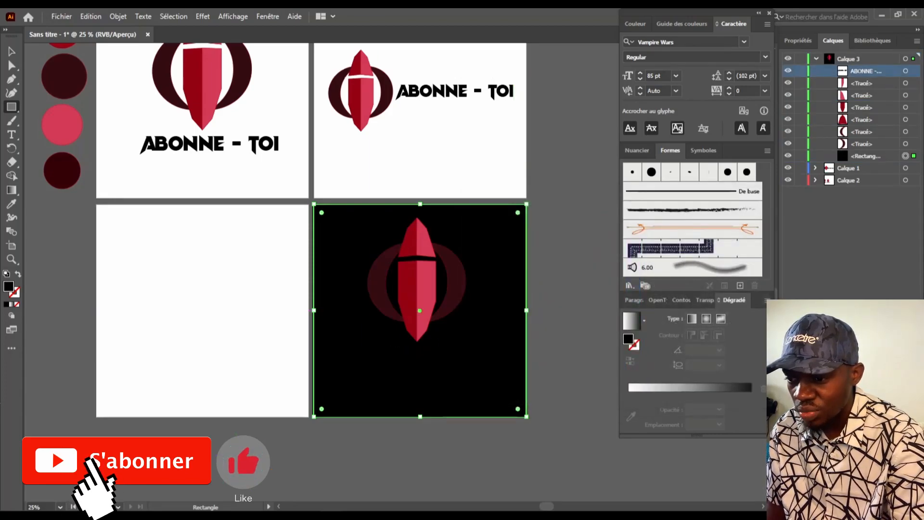
Fill the ABONNE - TOI title white (#ffffff)
{"action": "left_click", "coordinate": [905, 71]}
{"action": "double_click", "coordinate": [8, 286]}
{"action": "type", "text": "ffffff"}
{"action": "key", "text": "Return"}
{"action": "left_click", "coordinate": [398, 456]}
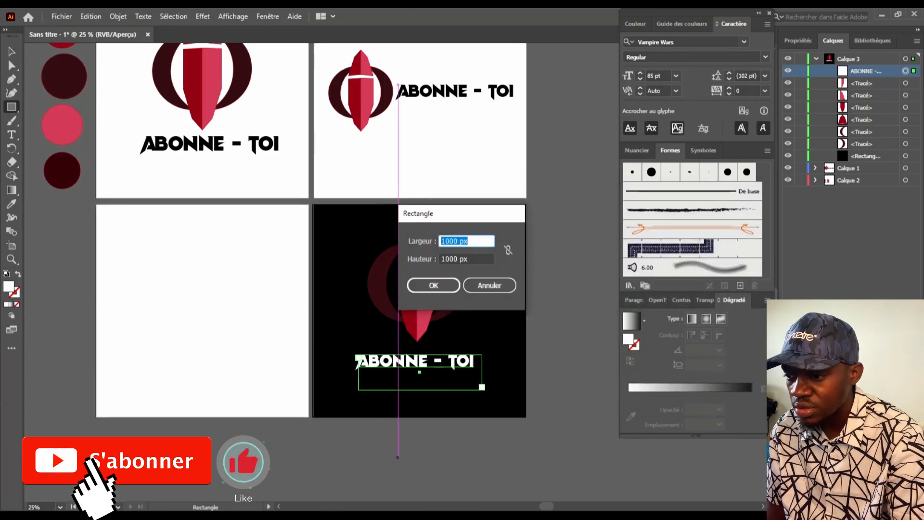
{"action": "key", "text": "Escape"}
{"action": "left_click", "coordinate": [11, 51]}
Lock the black background rectangle and fill all the logo shapes white
{"action": "left_click", "coordinate": [378, 282]}
{"action": "double_click", "coordinate": [8, 286]}
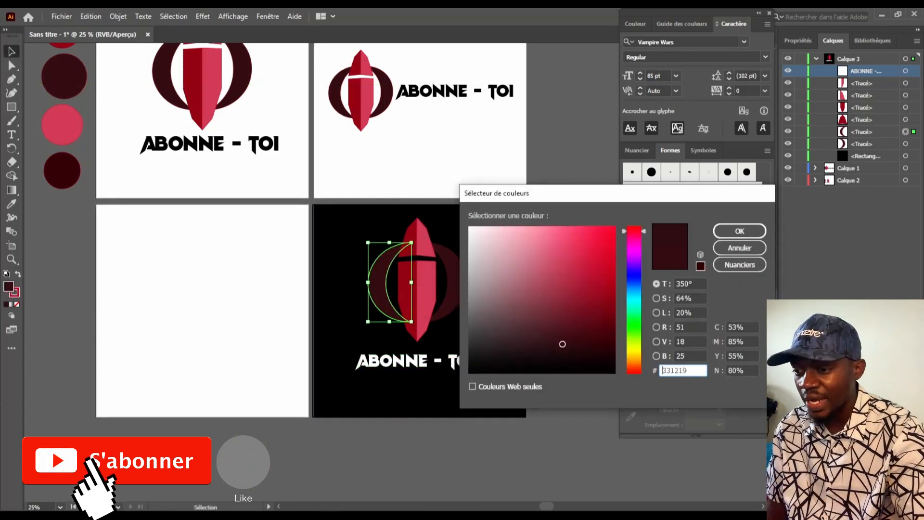
{"action": "left_click", "coordinate": [470, 227]}
{"action": "left_click", "coordinate": [739, 231]}
{"action": "left_click", "coordinate": [568, 267]}
{"action": "left_click", "coordinate": [347, 226]}
{"action": "key", "text": "ctrl+2"}
{"action": "left_click_drag", "start_coordinate": [344, 242], "coordinate": [467, 333]}
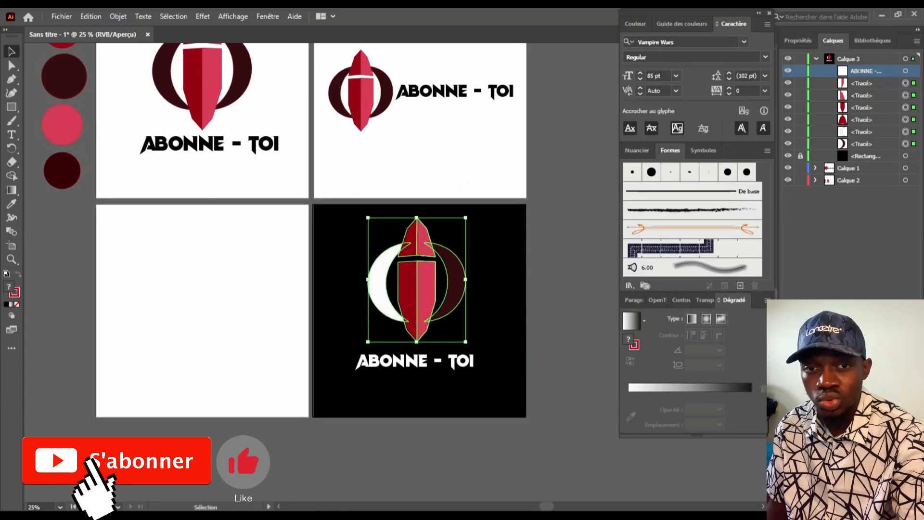
{"action": "double_click", "coordinate": [8, 286]}
{"action": "left_click", "coordinate": [470, 224]}
{"action": "left_click", "coordinate": [739, 231]}
{"action": "left_click", "coordinate": [570, 197]}
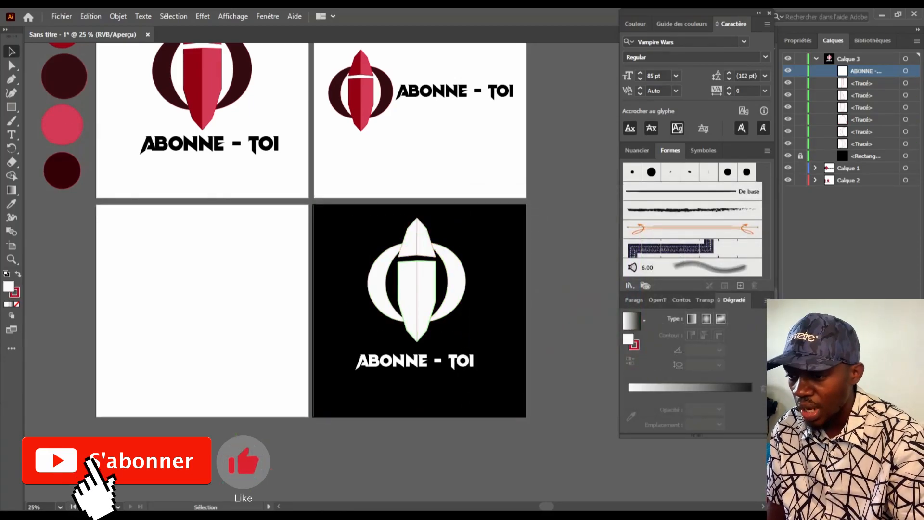
Set the white logo's stroke to None
{"action": "left_click_drag", "start_coordinate": [473, 325], "coordinate": [376, 246]}
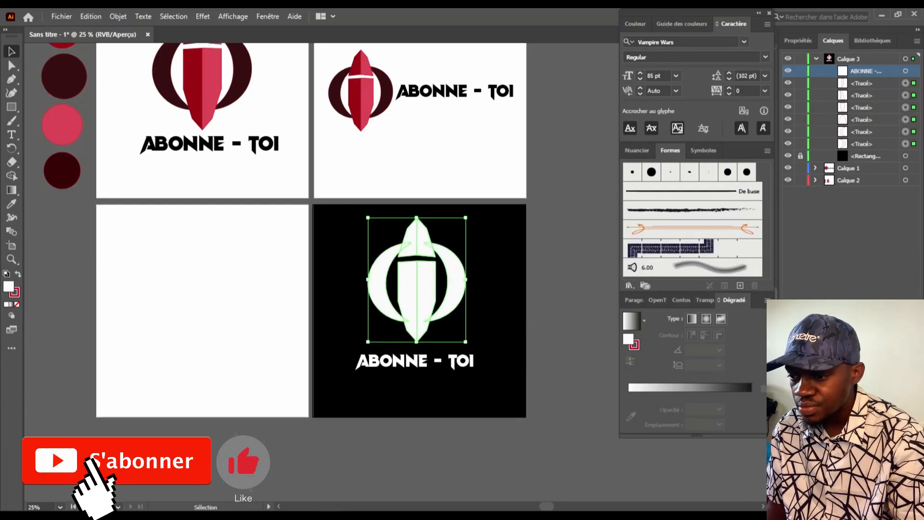
{"action": "left_click", "coordinate": [14, 292]}
{"action": "left_click", "coordinate": [17, 304]}
{"action": "left_click", "coordinate": [8, 287]}
{"action": "key", "text": "ctrl+shift+a"}
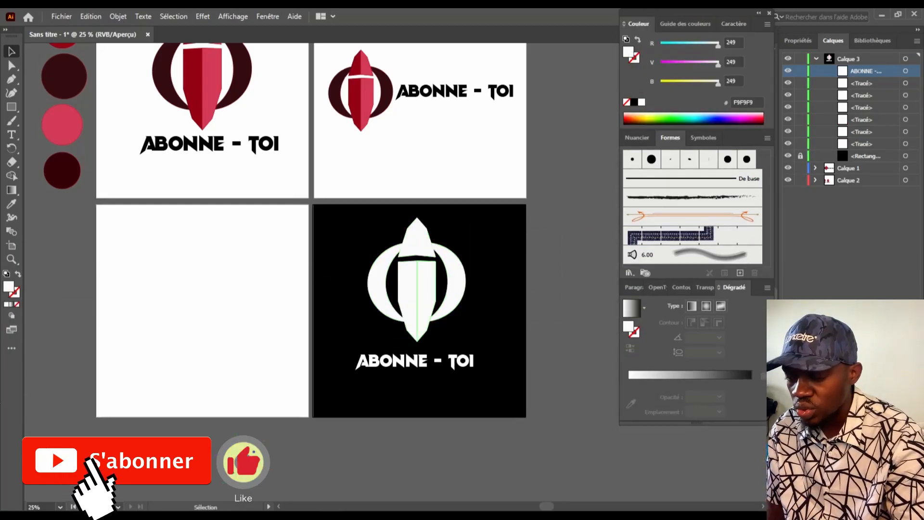
Fill the central spear #BCBCBC grey and eyedrop that grey onto both crescents
{"action": "left_click", "coordinate": [417, 240]}
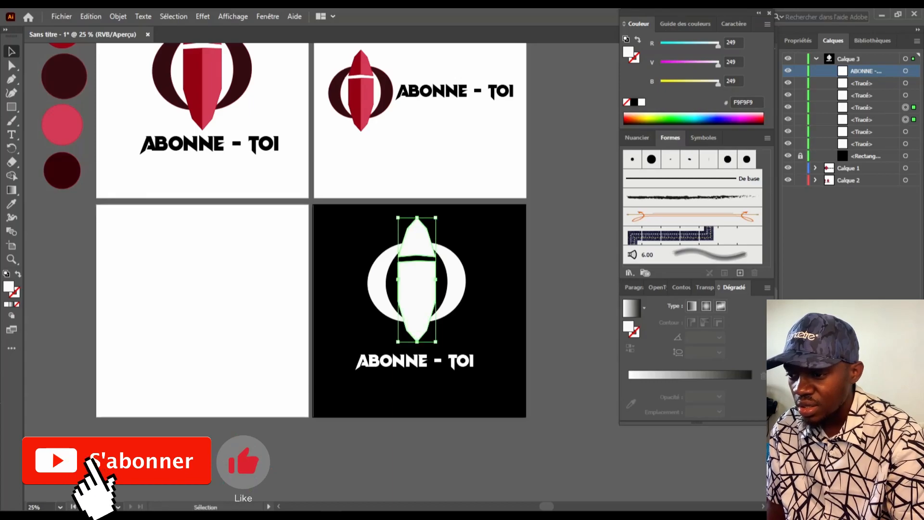
{"action": "double_click", "coordinate": [8, 287]}
{"action": "left_click", "coordinate": [470, 265]}
{"action": "left_click", "coordinate": [738, 231]}
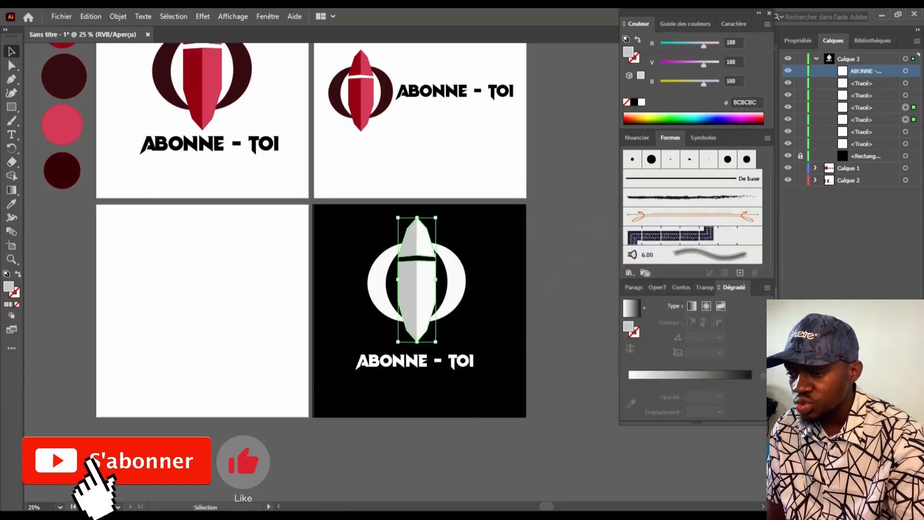
{"action": "left_click", "coordinate": [379, 282]}
{"action": "double_click", "coordinate": [8, 287]}
{"action": "key", "text": "Escape"}
{"action": "key", "text": "i"}
{"action": "left_click", "coordinate": [407, 288]}
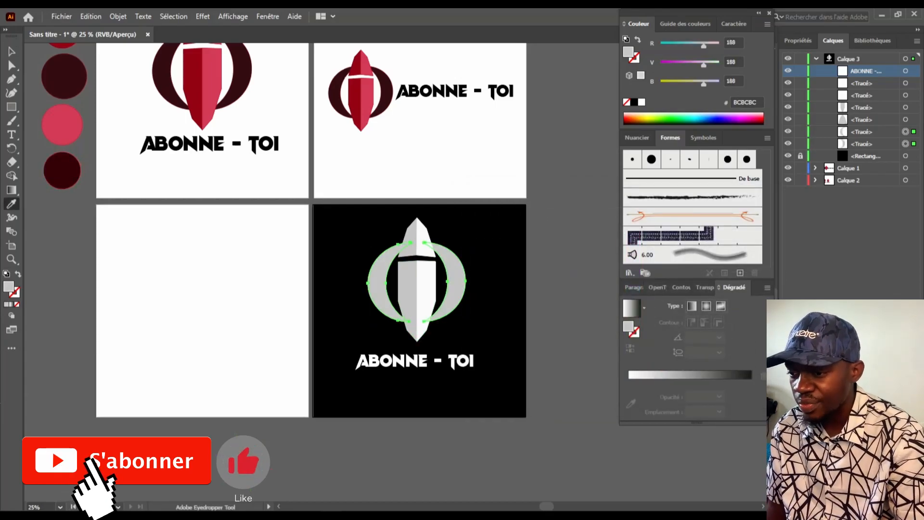
{"action": "key", "text": "v"}
{"action": "key", "text": "ctrl+shift+a"}
Alt-drag a copy of the black square onto the empty lower-left artboard
{"action": "scroll", "coordinate": [322, 260], "scroll_direction": "up", "scroll_amount": 2}
{"action": "scroll", "coordinate": [321, 260], "scroll_direction": "down", "scroll_amount": 1}
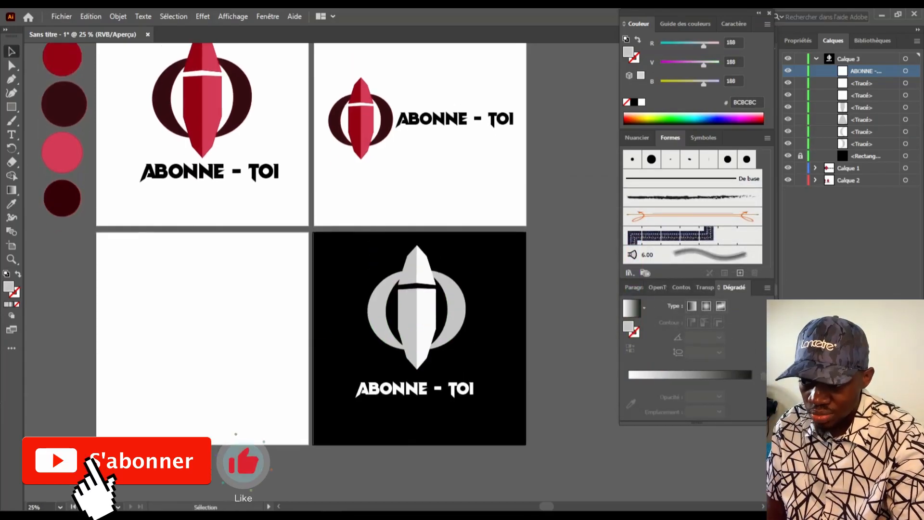
{"action": "left_click", "coordinate": [346, 308]}
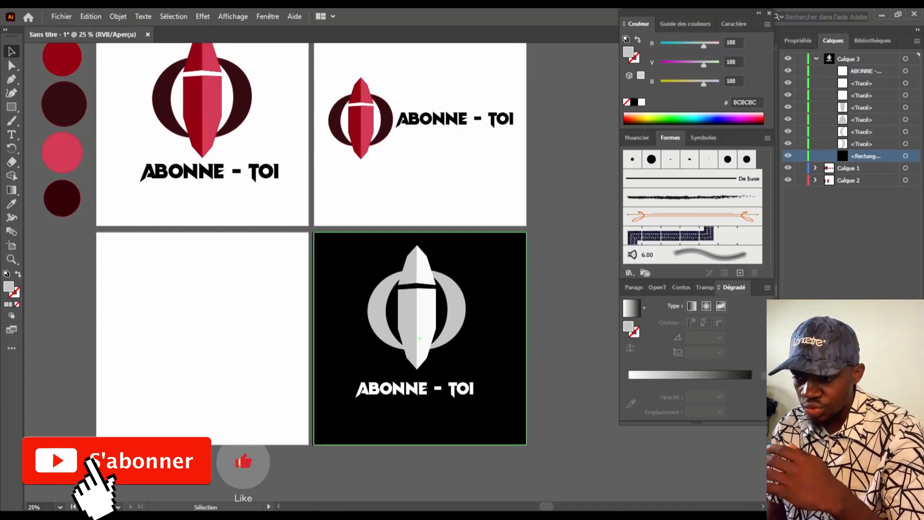
{"action": "left_click_drag", "start_coordinate": [348, 354], "coordinate": [130, 354]}
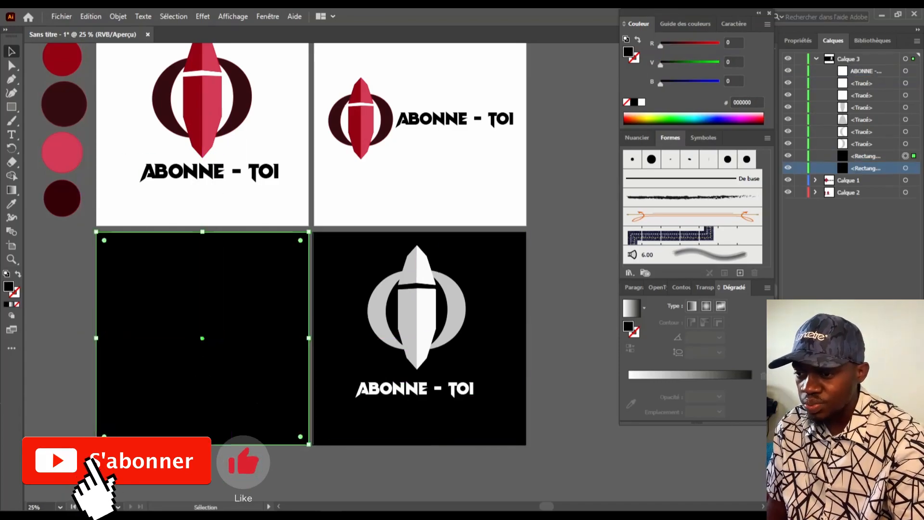
Add a new layer, Calque 4, move the copied square into it, and hide it temporarily
{"action": "key", "text": "ctrl+l"}
{"action": "left_click_drag", "start_coordinate": [861, 168], "coordinate": [857, 58]}
{"action": "left_click", "coordinate": [815, 70]}
{"action": "left_click", "coordinate": [788, 59]}
{"action": "left_click", "coordinate": [788, 59]}
{"action": "left_click", "coordinate": [788, 59]}
Move the copied logo and ABONNE - TOI text from Calque 2 into Calque 4, then show it
{"action": "scroll", "coordinate": [43, 93], "scroll_direction": "up", "scroll_amount": 2}
{"action": "left_click_drag", "start_coordinate": [133, 80], "coordinate": [269, 264]}
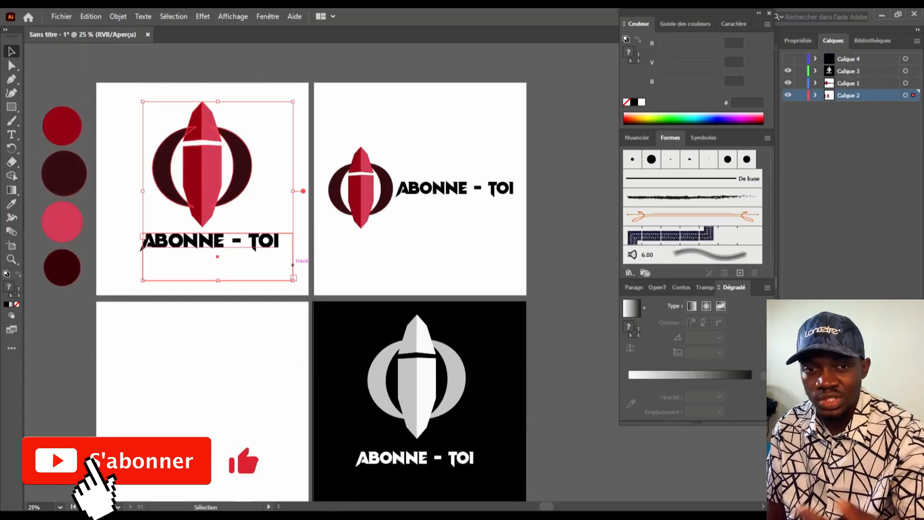
{"action": "scroll", "coordinate": [227, 134], "scroll_direction": "down", "scroll_amount": 2}
{"action": "left_click_drag", "start_coordinate": [246, 118], "coordinate": [247, 337], "text": "alt"}
{"action": "scroll", "coordinate": [246, 338], "scroll_direction": "down", "scroll_amount": 2}
{"action": "left_click", "coordinate": [815, 95]}
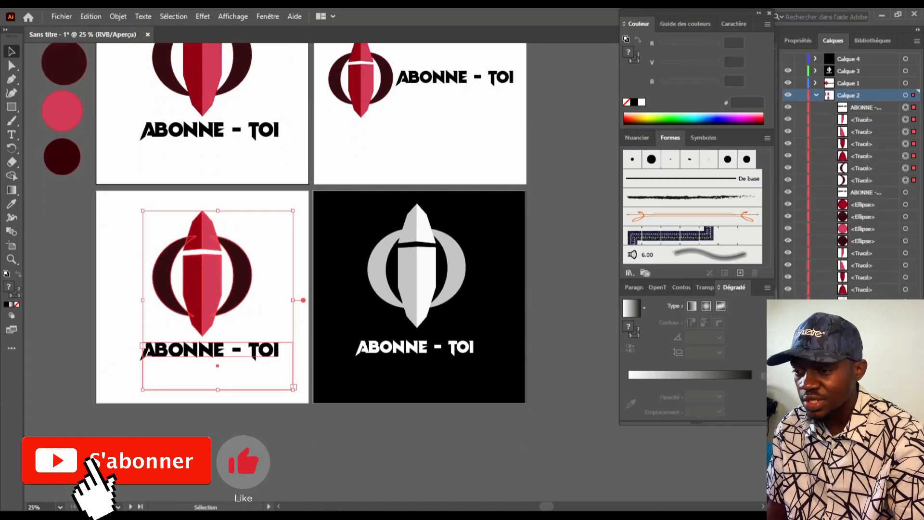
{"action": "left_click", "coordinate": [866, 180]}
{"action": "left_click", "coordinate": [867, 107], "text": "shift"}
{"action": "left_click_drag", "start_coordinate": [867, 108], "coordinate": [848, 59]}
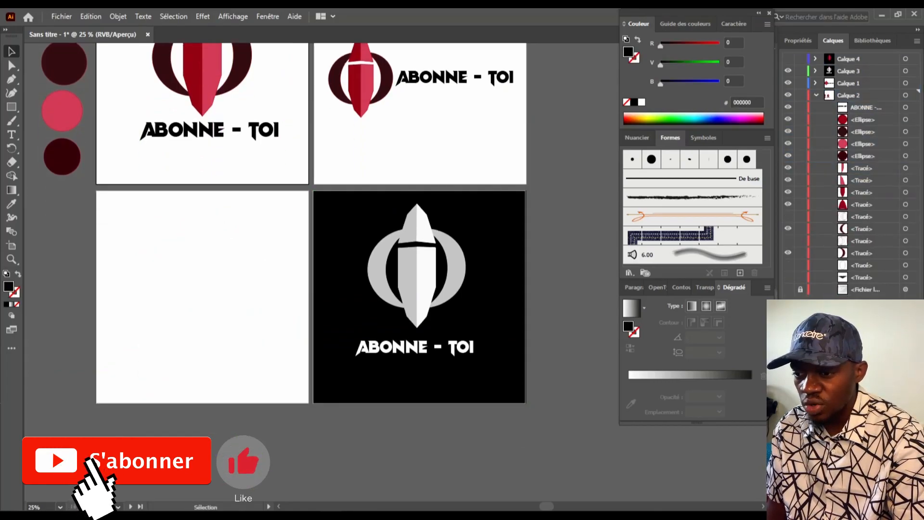
{"action": "left_click", "coordinate": [788, 59]}
{"action": "left_click", "coordinate": [816, 96]}
Eyedrop pink onto the lower-left artboard's background square
{"action": "left_click", "coordinate": [255, 366]}
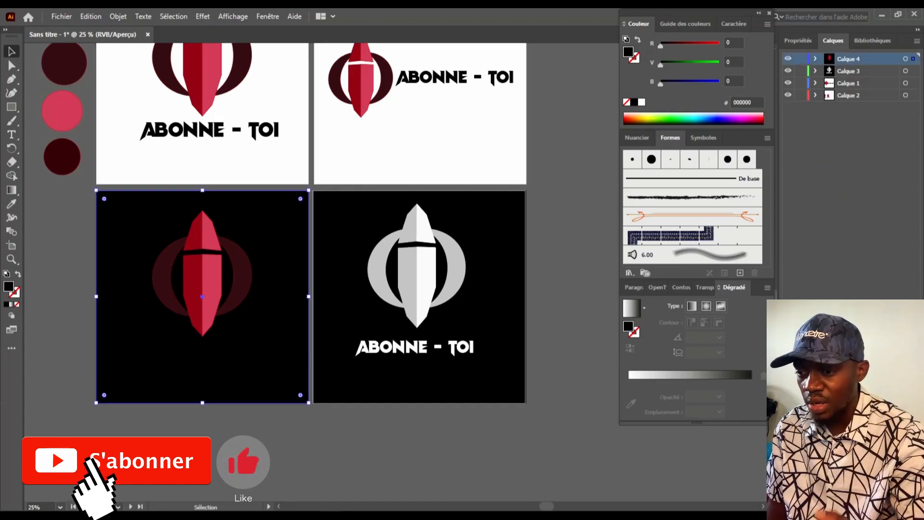
{"action": "scroll", "coordinate": [255, 366], "scroll_direction": "up", "scroll_amount": 2}
{"action": "scroll", "coordinate": [164, 337], "scroll_direction": "down", "scroll_amount": 1}
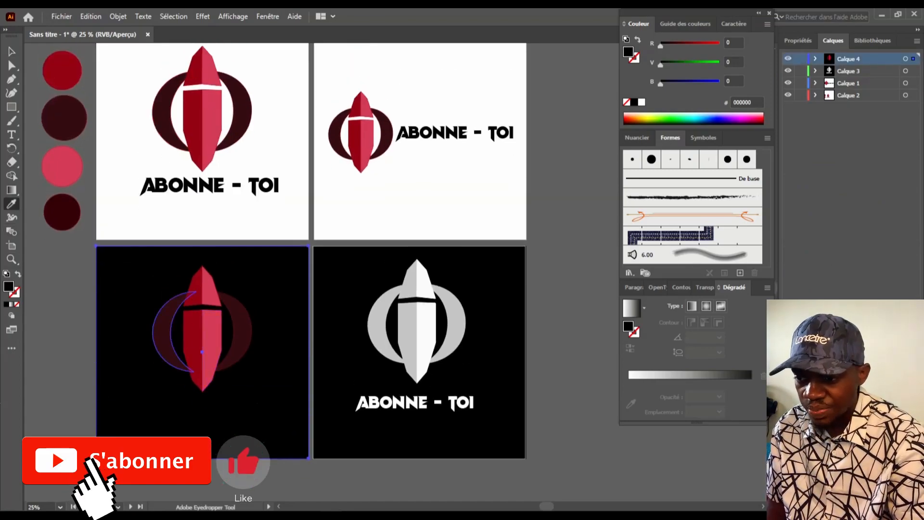
{"action": "left_click", "coordinate": [193, 115]}
{"action": "left_click", "coordinate": [212, 125]}
{"action": "left_click", "coordinate": [192, 125]}
{"action": "left_click", "coordinate": [212, 125]}
{"action": "scroll", "coordinate": [212, 125], "scroll_direction": "down", "scroll_amount": 2}
Try white for the ABONNE - TOI text, then undo back to black
{"action": "left_click", "coordinate": [11, 51]}
{"action": "scroll", "coordinate": [42, 101], "scroll_direction": "down", "scroll_amount": 1}
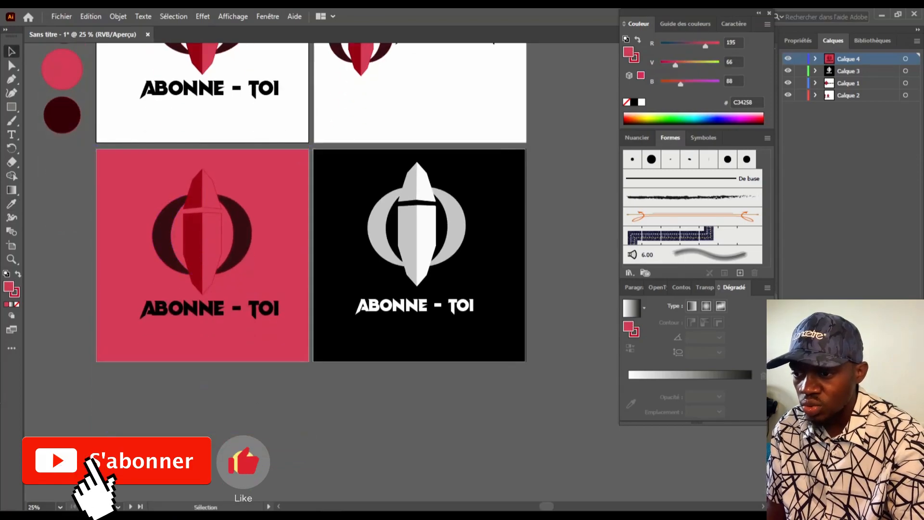
{"action": "left_click", "coordinate": [204, 306]}
{"action": "double_click", "coordinate": [8, 286]}
{"action": "left_click", "coordinate": [470, 227]}
{"action": "key", "text": "Return"}
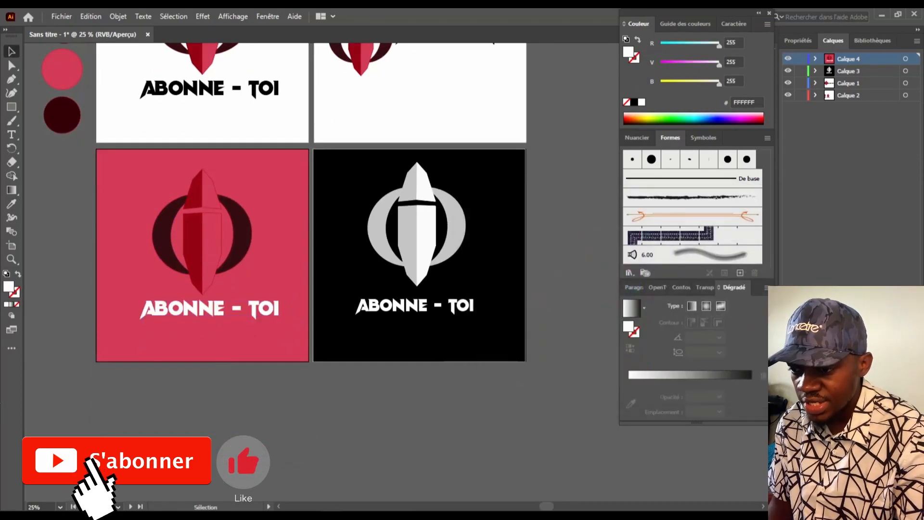
{"action": "scroll", "coordinate": [207, 304], "scroll_direction": "up", "scroll_amount": 1}
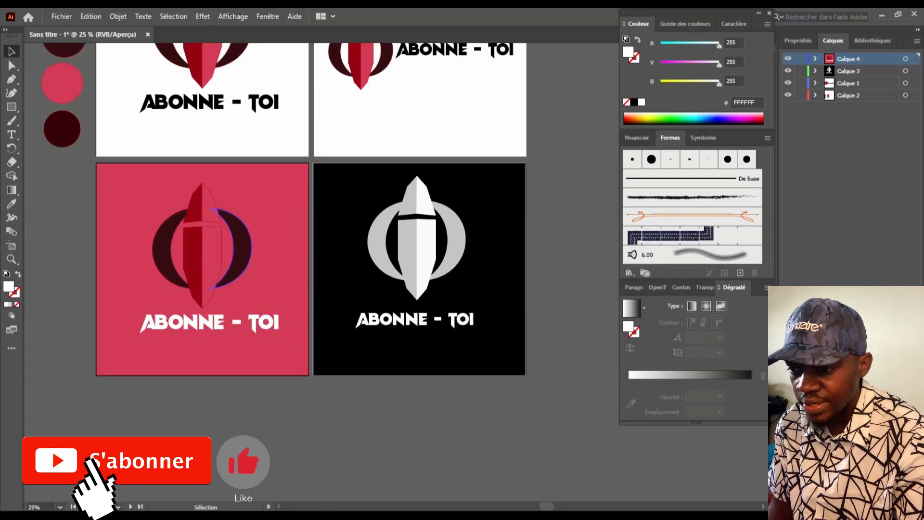
{"action": "key", "text": "ctrl+z"}
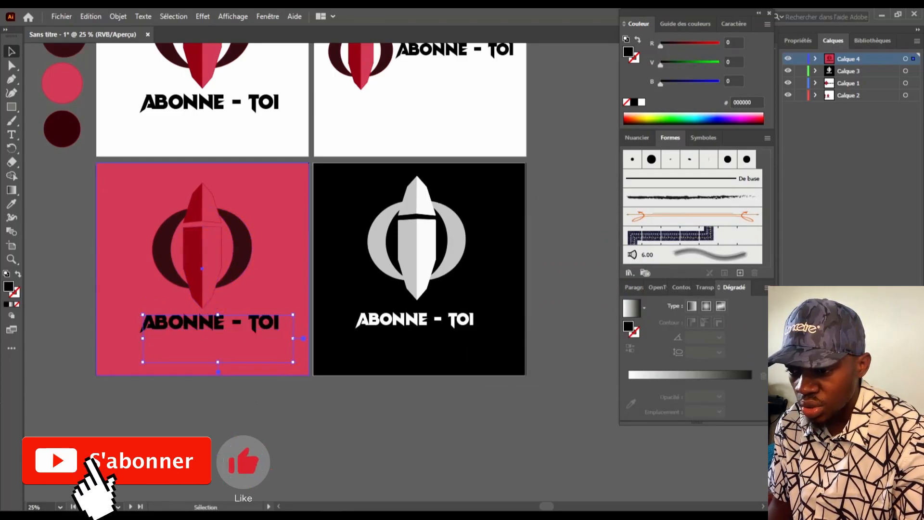
{"action": "key", "text": "ctrl+z"}
Remove the stroke from all the logo paths on the pink artboard
{"action": "left_click_drag", "start_coordinate": [140, 178], "coordinate": [262, 303]}
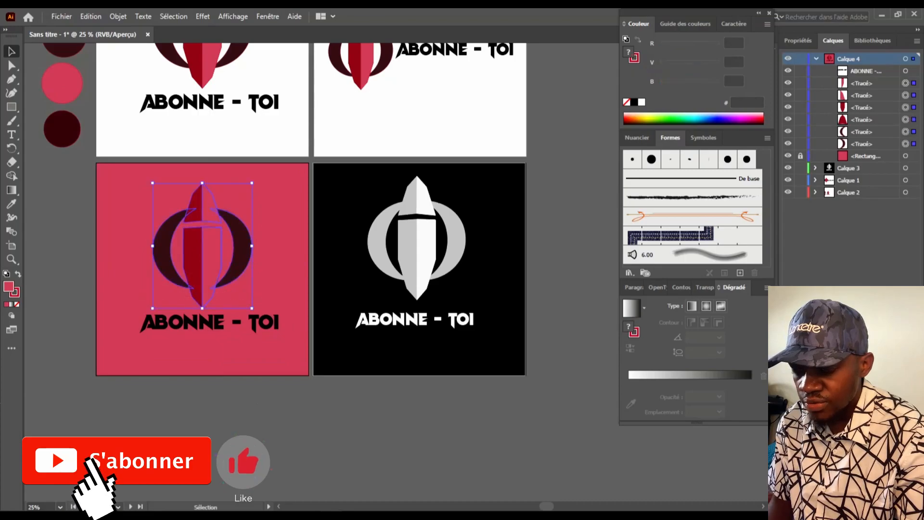
{"action": "key", "text": "x"}
{"action": "key", "text": "slash"}
{"action": "key", "text": "ctrl+shift+a"}
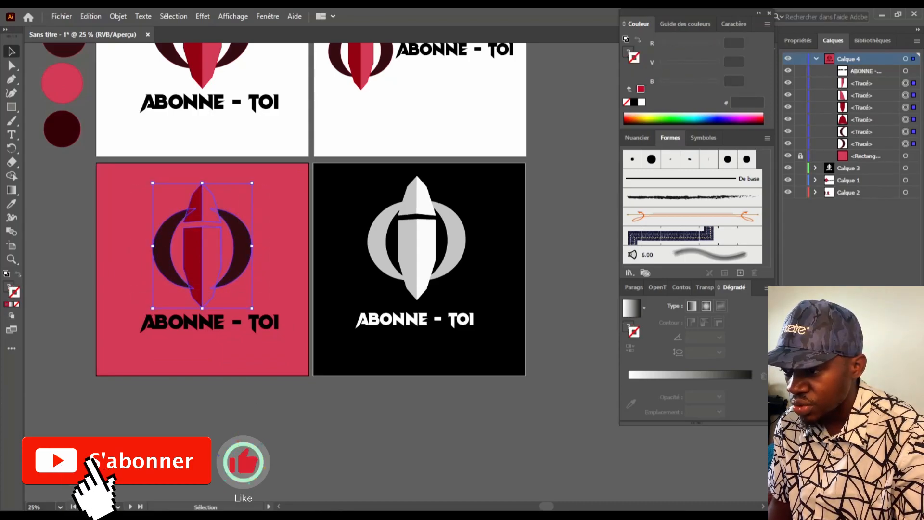
Eyedrop the near-white #F9F9F9 onto the spear's right half and its red tip
{"action": "scroll", "coordinate": [309, 217], "scroll_direction": "up", "scroll_amount": 1}
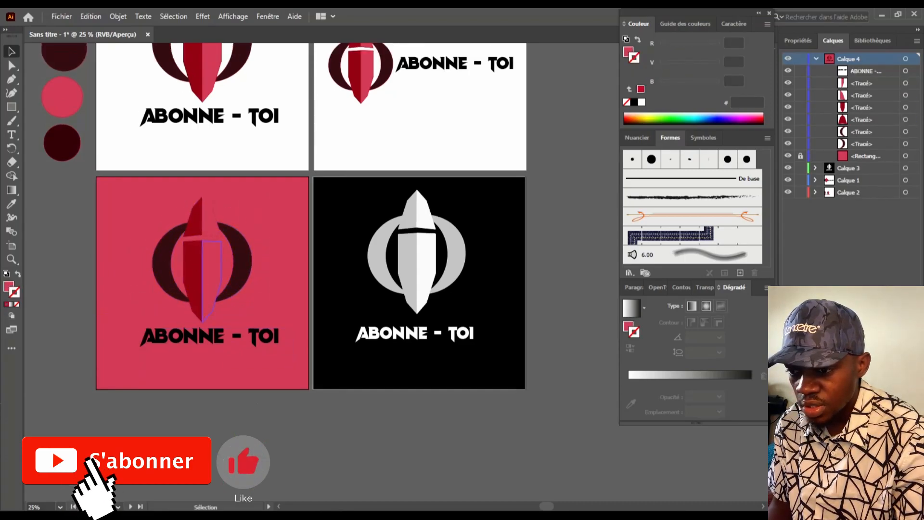
{"action": "left_click", "coordinate": [211, 270]}
{"action": "scroll", "coordinate": [212, 270], "scroll_direction": "up", "scroll_amount": 3}
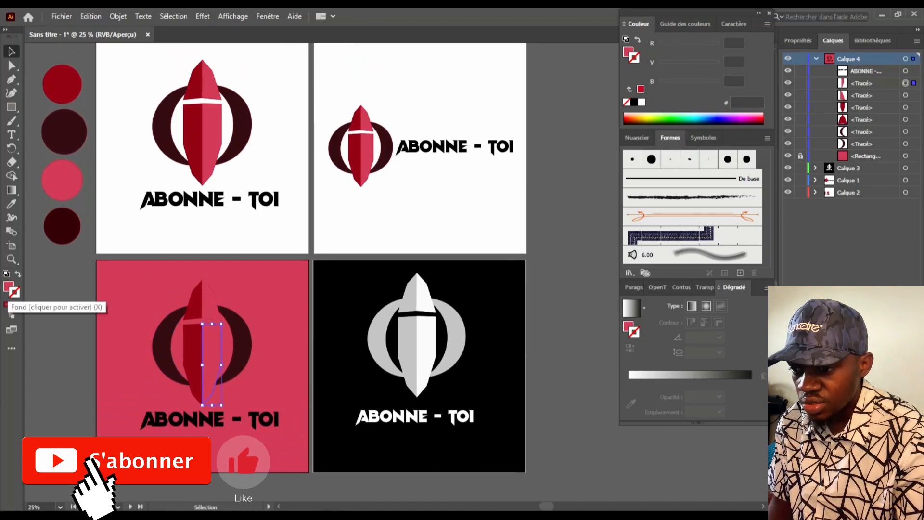
{"action": "left_click", "coordinate": [11, 204]}
{"action": "left_click", "coordinate": [417, 366]}
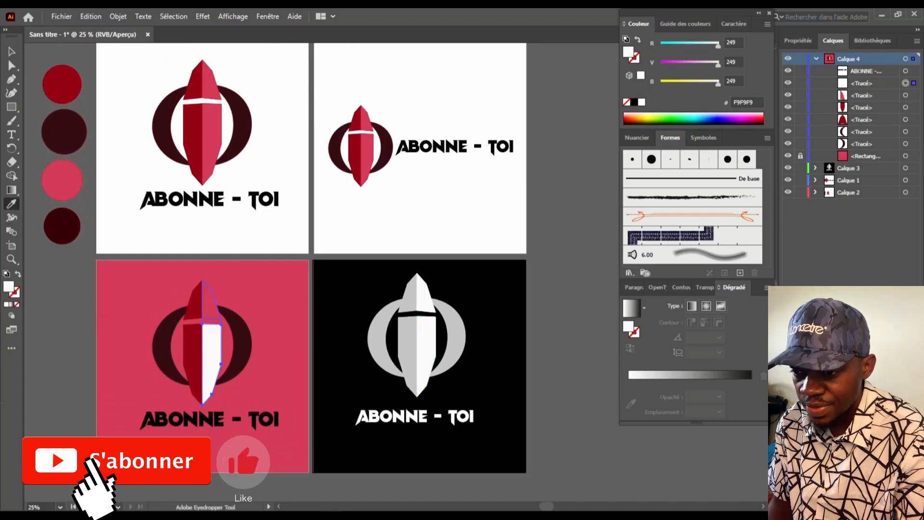
{"action": "key", "text": "v"}
{"action": "left_click", "coordinate": [216, 305]}
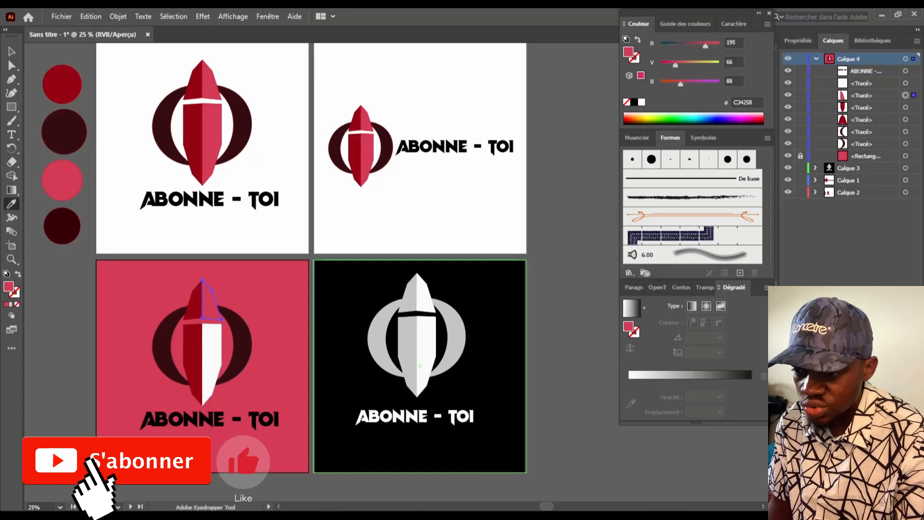
{"action": "left_click", "coordinate": [426, 347]}
{"action": "key", "text": "v"}
{"action": "key", "text": "ctrl+shift+a"}
{"action": "scroll", "coordinate": [284, 258], "scroll_direction": "down", "scroll_amount": 1}
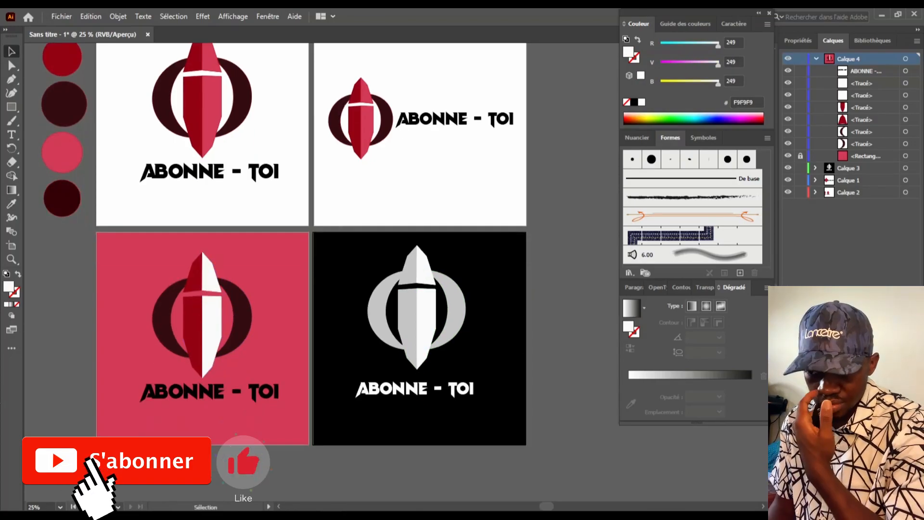
{"action": "scroll", "coordinate": [284, 258], "scroll_direction": "up", "scroll_amount": 1}
{"action": "left_click", "coordinate": [212, 301]}
{"action": "scroll", "coordinate": [101, 392], "scroll_direction": "down", "scroll_amount": 1}
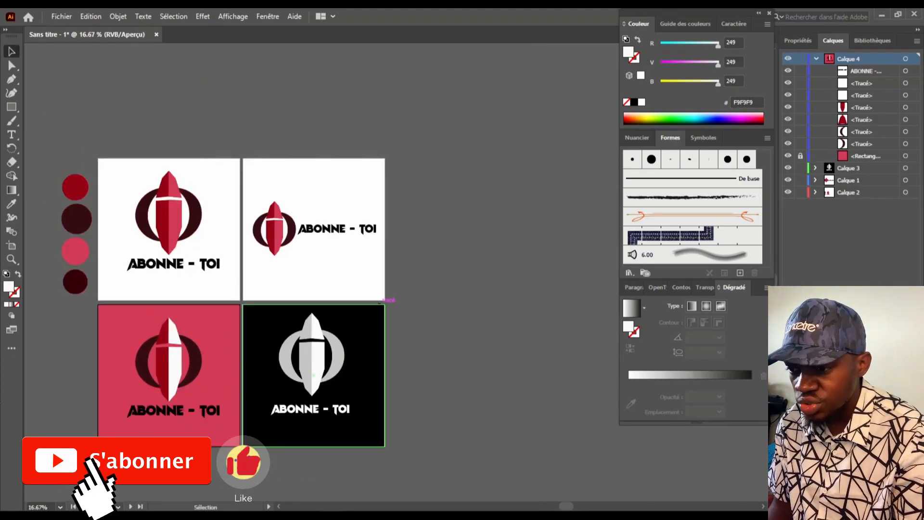
Save the document as Adobe PDF 'logo tuto' on the Desktop
{"action": "scroll", "coordinate": [314, 375], "scroll_direction": "down", "scroll_amount": 1}
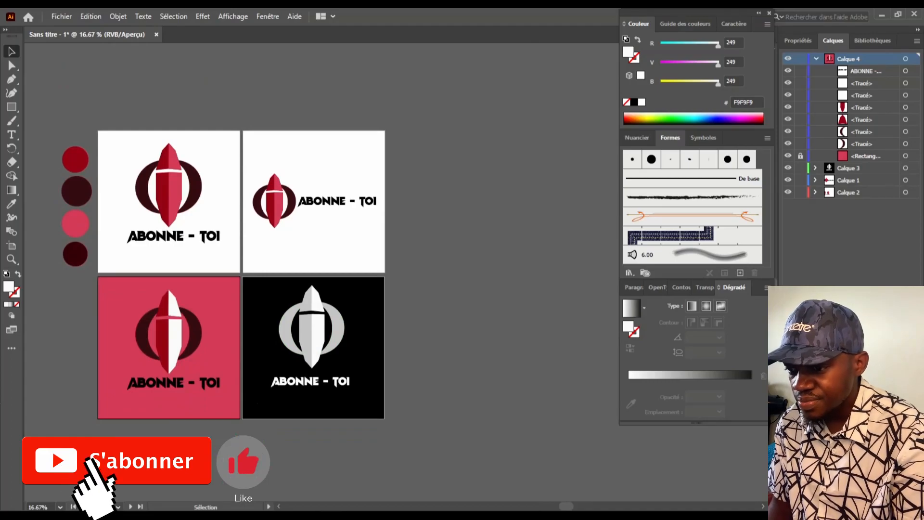
{"action": "left_click", "coordinate": [62, 17]}
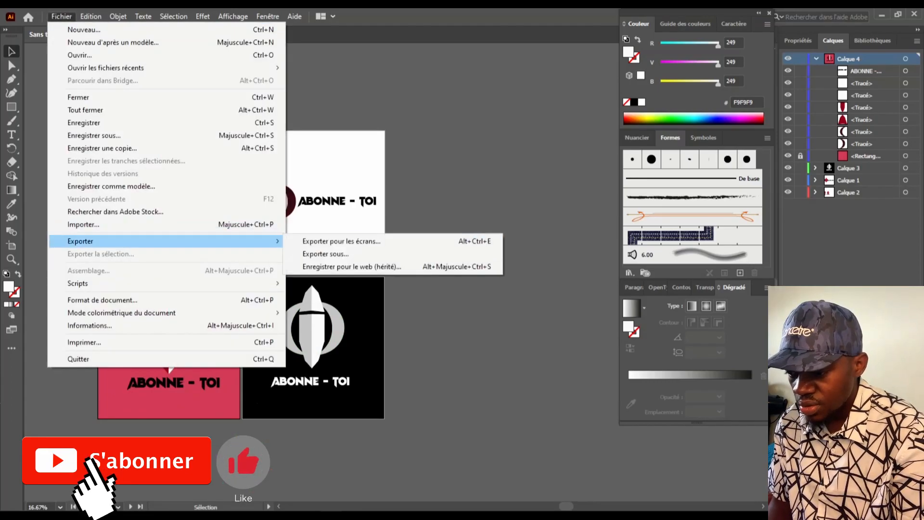
{"action": "left_click", "coordinate": [83, 123]}
{"action": "left_click", "coordinate": [265, 402]}
{"action": "left_click", "coordinate": [96, 423]}
{"action": "left_click", "coordinate": [48, 274]}
{"action": "left_click", "coordinate": [120, 388]}
{"action": "type", "text": "logo tuto"}
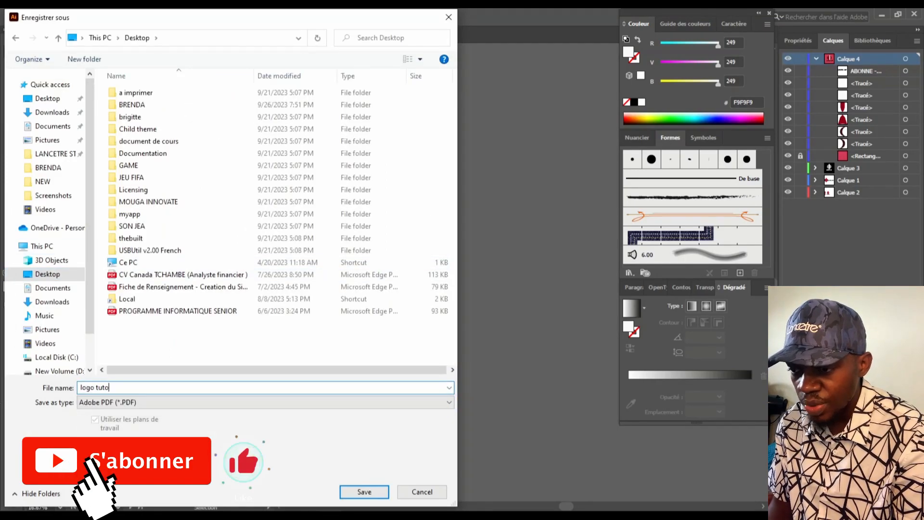
{"action": "key", "text": "Return"}
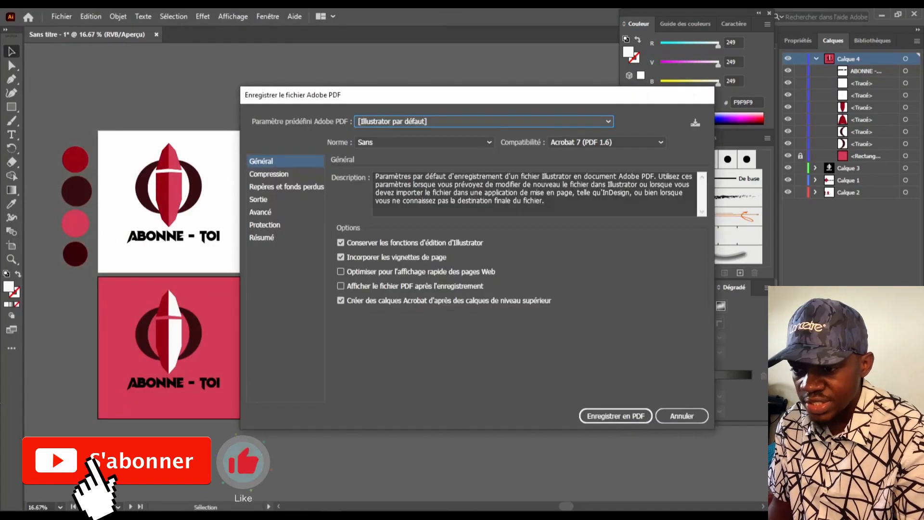
Save the PDF with the [Taille de fichier minimale (PDF 1.6)] preset
{"action": "left_click", "coordinate": [606, 142]}
{"action": "left_click", "coordinate": [590, 156]}
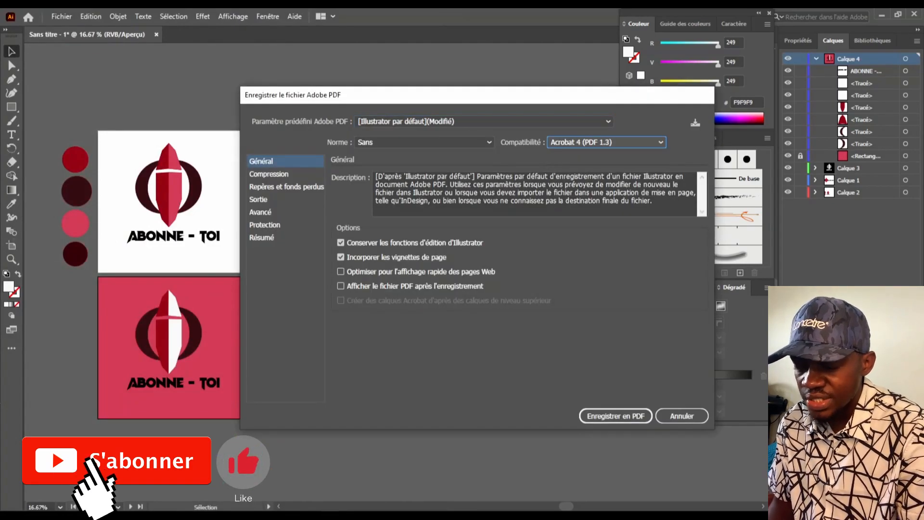
{"action": "left_click", "coordinate": [269, 173]}
{"action": "left_click", "coordinate": [429, 211]}
{"action": "left_click", "coordinate": [606, 142]}
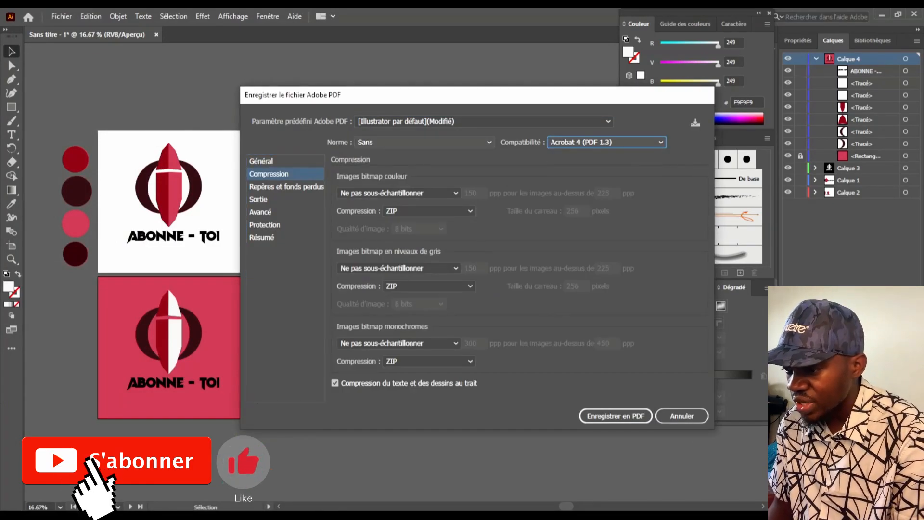
{"action": "left_click", "coordinate": [424, 142]}
{"action": "left_click", "coordinate": [424, 142]}
{"action": "left_click", "coordinate": [260, 212]}
{"action": "left_click", "coordinate": [261, 161]}
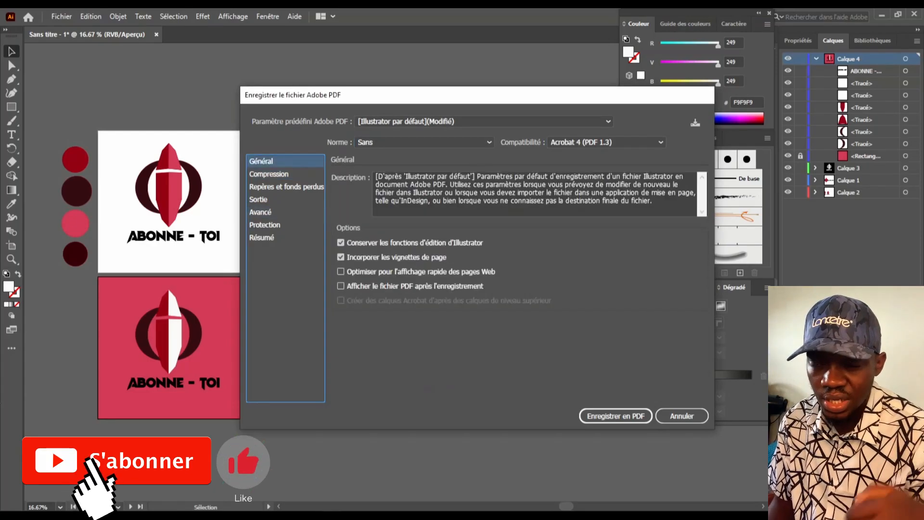
{"action": "left_click", "coordinate": [483, 121]}
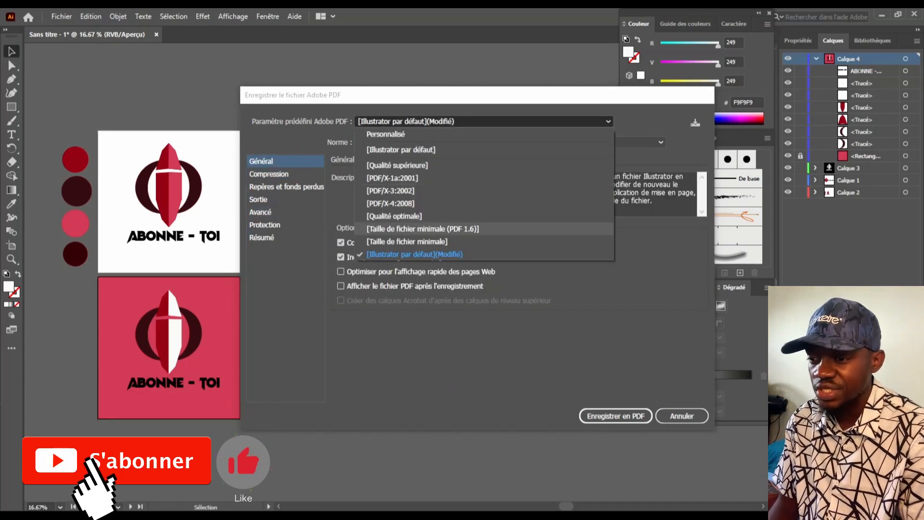
{"action": "left_click", "coordinate": [423, 228]}
{"action": "left_click", "coordinate": [616, 415]}
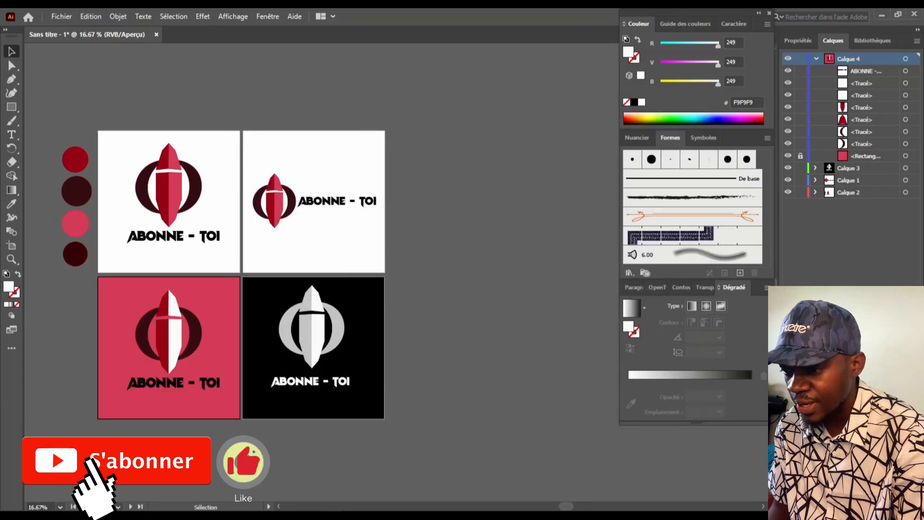
Open logo tuto.pdf from the Desktop in Edge to check its pages
{"action": "key", "text": "alt+Tab"}
{"action": "left_click", "coordinate": [349, 268]}
{"action": "scroll", "coordinate": [482, 337], "scroll_direction": "down", "scroll_amount": 7}
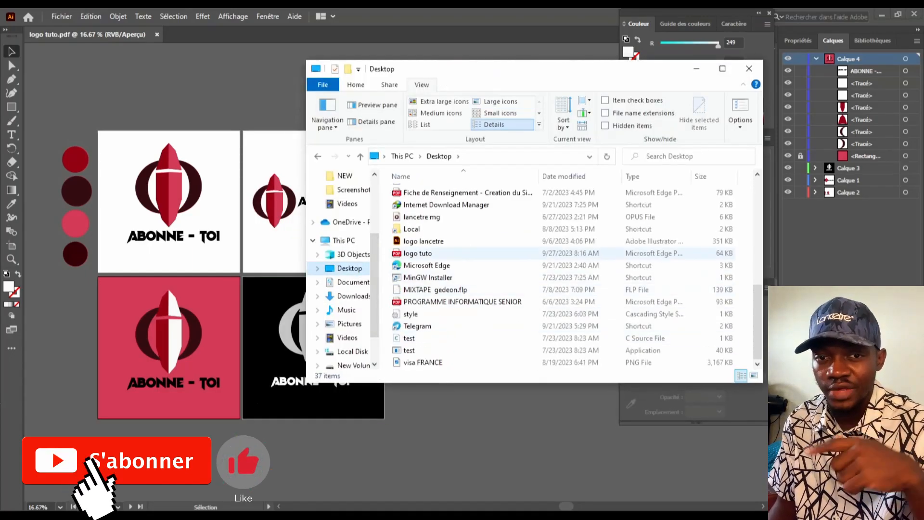
{"action": "left_click", "coordinate": [418, 253]}
{"action": "double_click", "coordinate": [418, 253]}
{"action": "scroll", "coordinate": [446, 289], "scroll_direction": "down", "scroll_amount": 6}
{"action": "scroll", "coordinate": [445, 289], "scroll_direction": "down", "scroll_amount": 6}
{"action": "scroll", "coordinate": [446, 289], "scroll_direction": "down", "scroll_amount": 6}
{"action": "scroll", "coordinate": [445, 289], "scroll_direction": "up", "scroll_amount": 7}
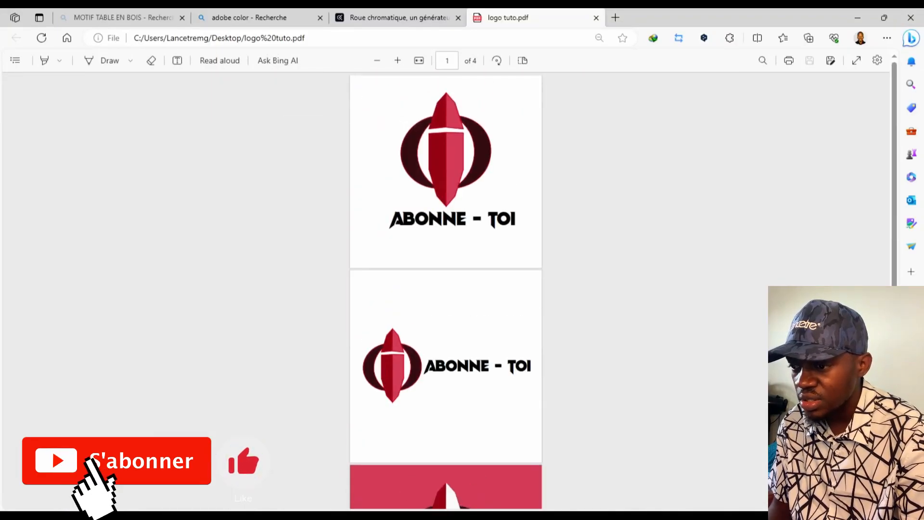
{"action": "left_click", "coordinate": [910, 17]}
Launch Telegram and send logo tuto.pdf to the community group chat as a file
{"action": "key", "text": "super"}
{"action": "type", "text": "telegr"}
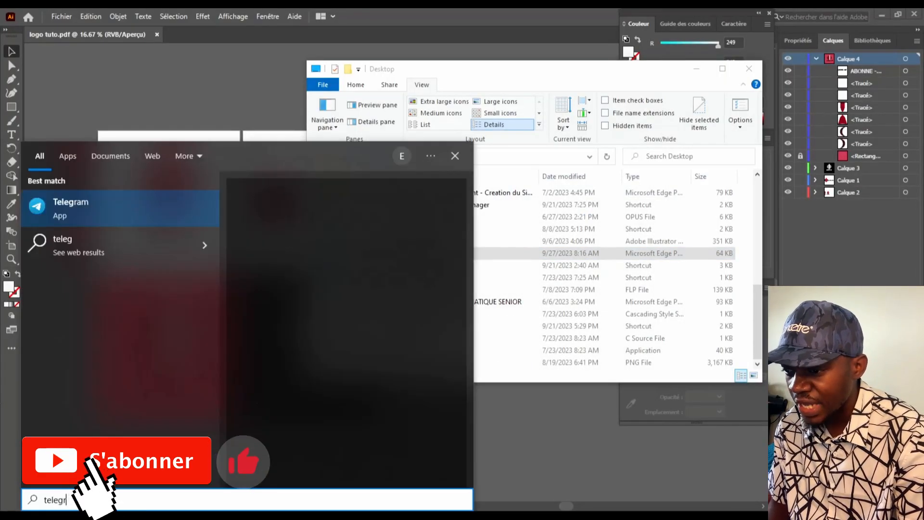
{"action": "key", "text": "Return"}
{"action": "left_click", "coordinate": [116, 72]}
{"action": "key", "text": "alt+Tab"}
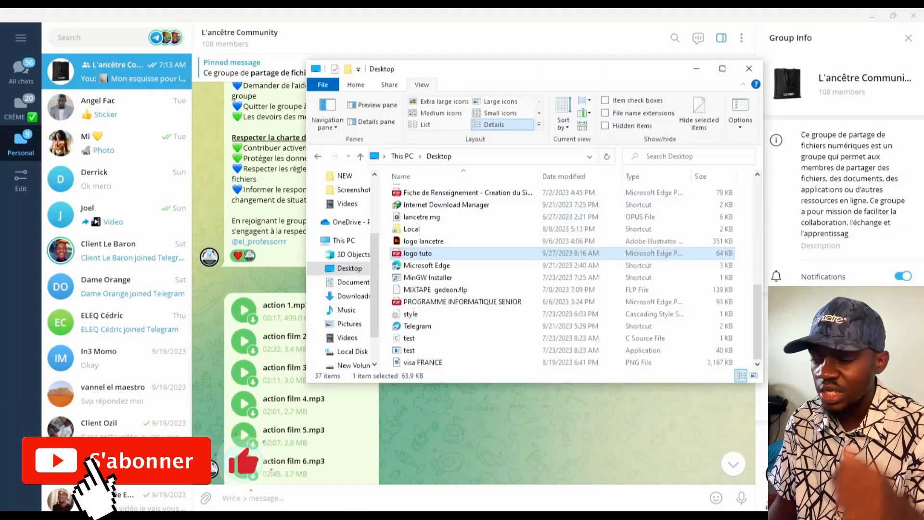
{"action": "key", "text": "ctrl+z"}
{"action": "left_click_drag", "start_coordinate": [418, 362], "coordinate": [288, 441]}
{"action": "key", "text": "Return"}
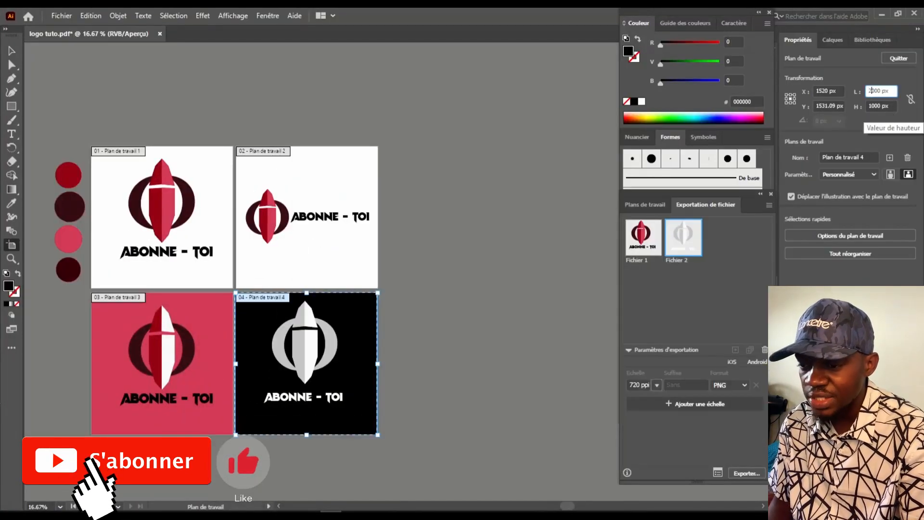
Undo a misplaced artboard and draw a wide new artboard right of artboard 2
{"action": "left_click", "coordinate": [890, 158]}
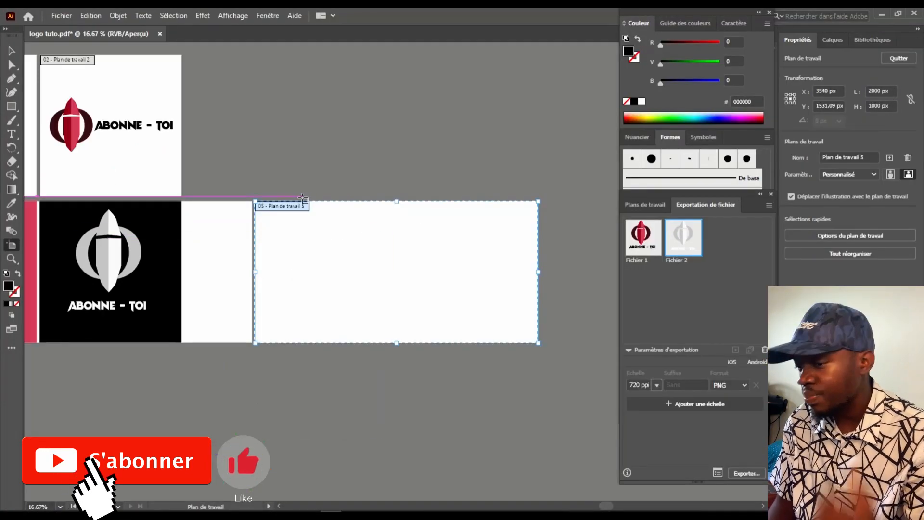
{"action": "key", "text": "ctrl+minus"}
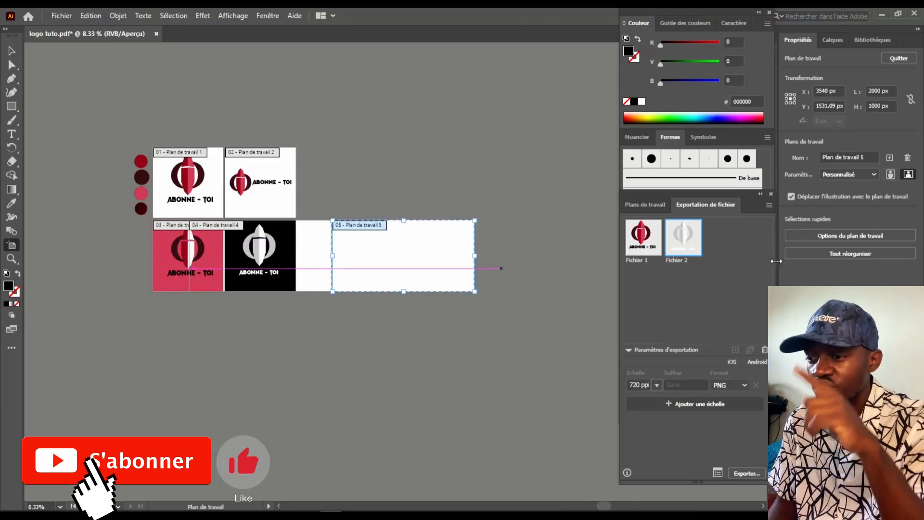
{"action": "key", "text": "ctrl+z"}
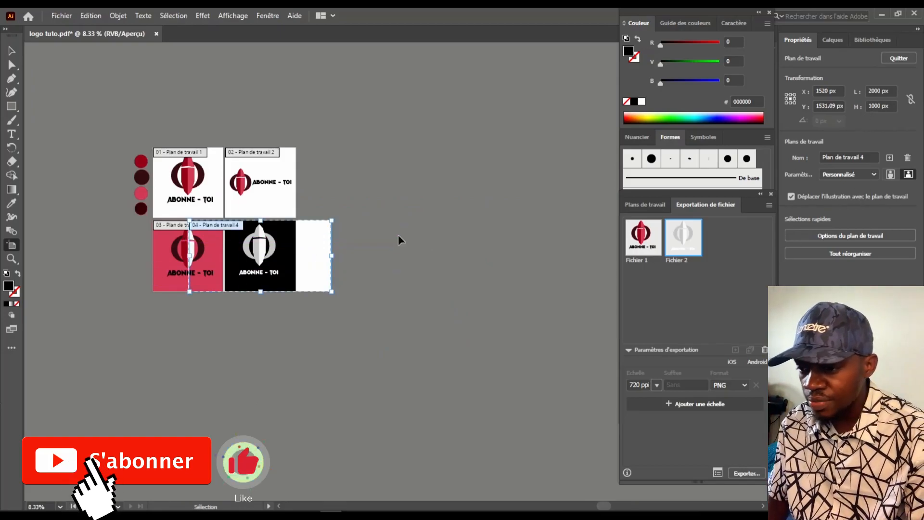
{"action": "key", "text": "ctrl+z"}
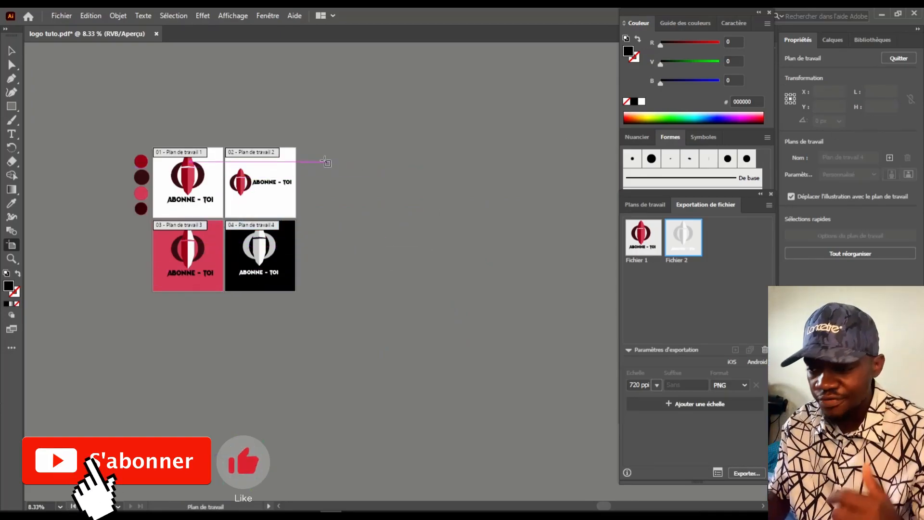
{"action": "left_click_drag", "start_coordinate": [300, 153], "coordinate": [466, 260]}
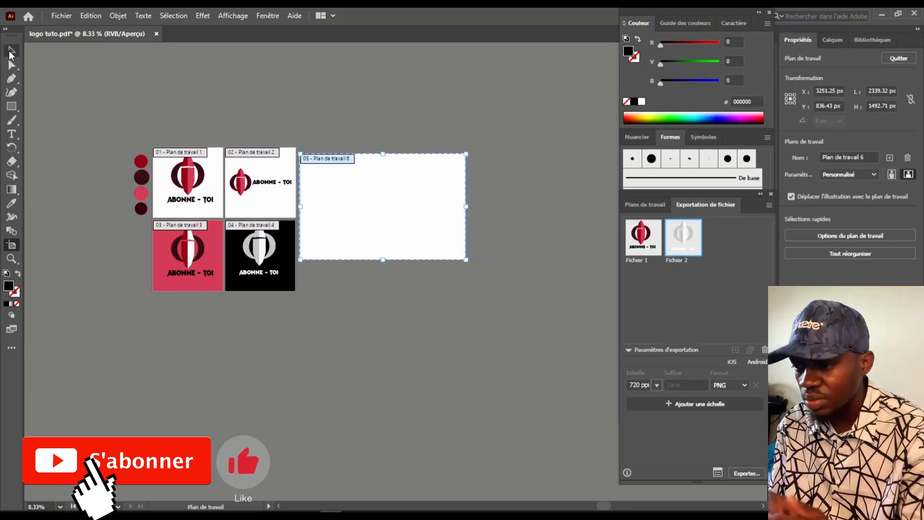
{"action": "key", "text": "v"}
{"action": "scroll", "coordinate": [366, 239], "scroll_direction": "up", "scroll_amount": 1}
{"action": "scroll", "coordinate": [283, 229], "scroll_direction": "up", "scroll_amount": 2}
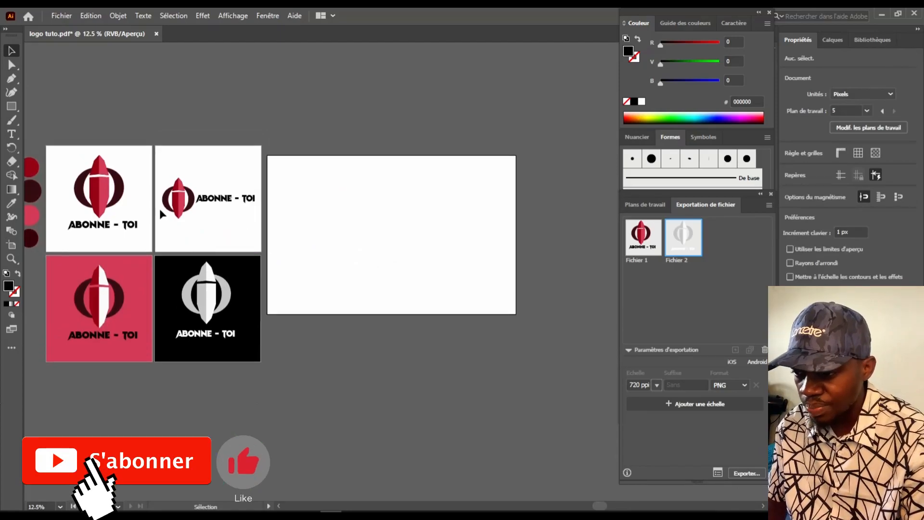
Select the logo symbol and move the new Calque 5 to the top of the layers
{"action": "left_click", "coordinate": [833, 40]}
{"action": "left_click", "coordinate": [817, 58]}
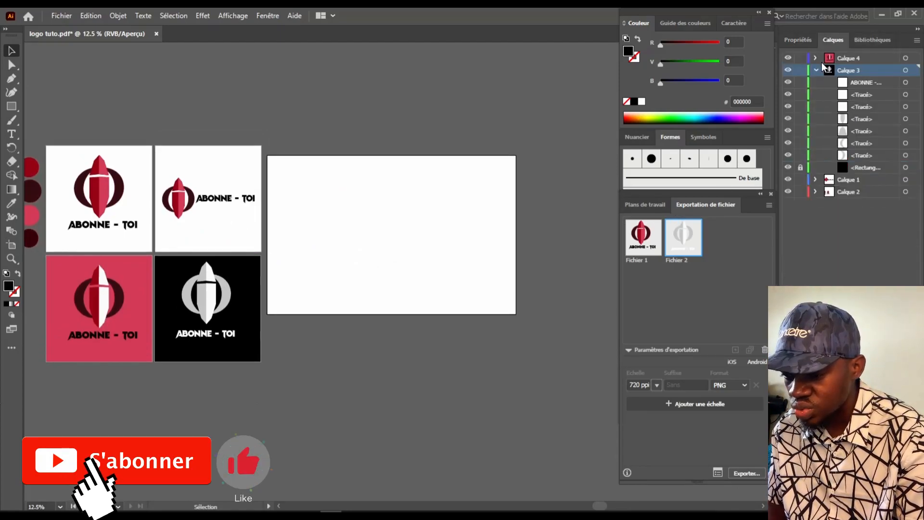
{"action": "left_click", "coordinate": [817, 70]}
{"action": "left_click_drag", "start_coordinate": [49, 159], "coordinate": [338, 231]}
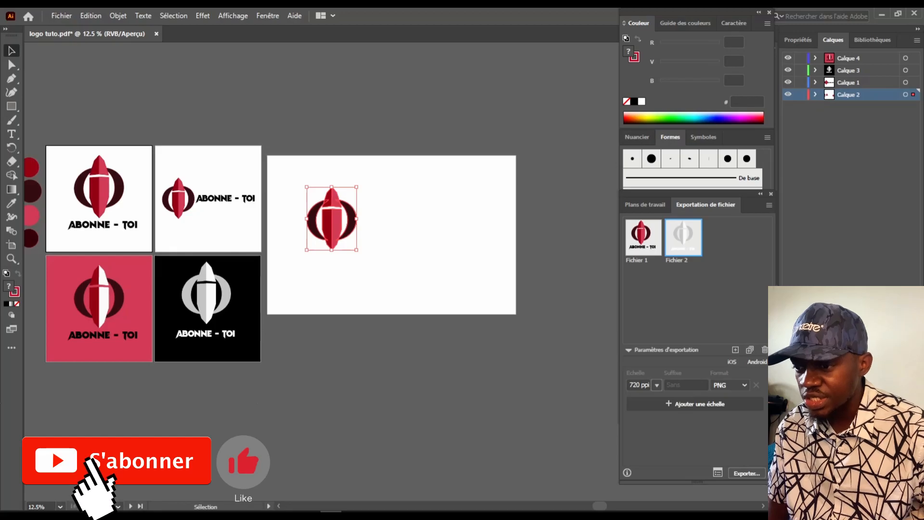
{"action": "left_click_drag", "start_coordinate": [838, 99], "coordinate": [830, 59]}
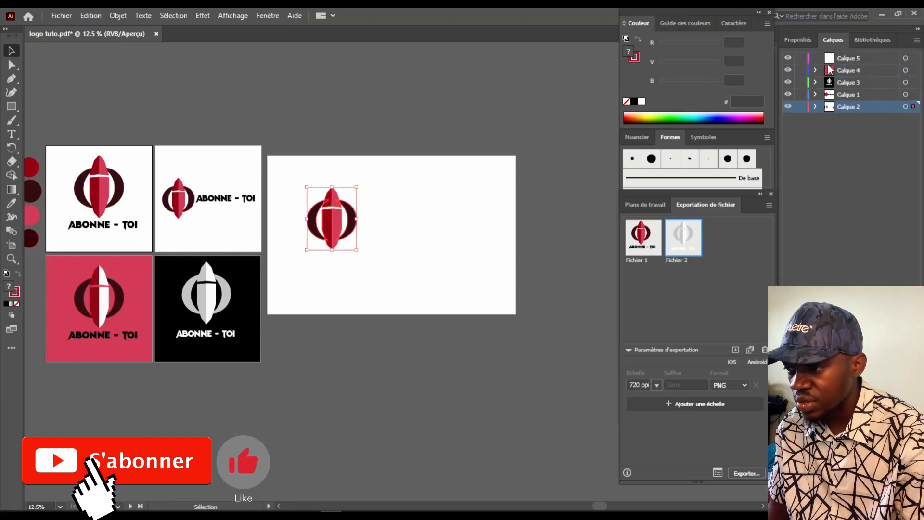
Move the six Tracé paths of the logo copy into Calque 5 and select it on the new artboard
{"action": "left_click", "coordinate": [816, 106]}
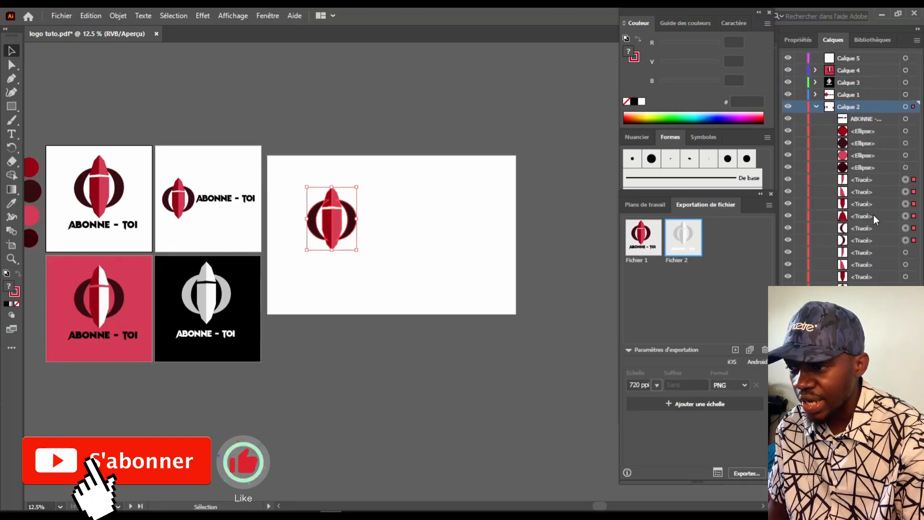
{"action": "left_click", "coordinate": [867, 241]}
{"action": "left_click", "coordinate": [870, 178], "text": "shift"}
{"action": "double_click", "coordinate": [868, 180]}
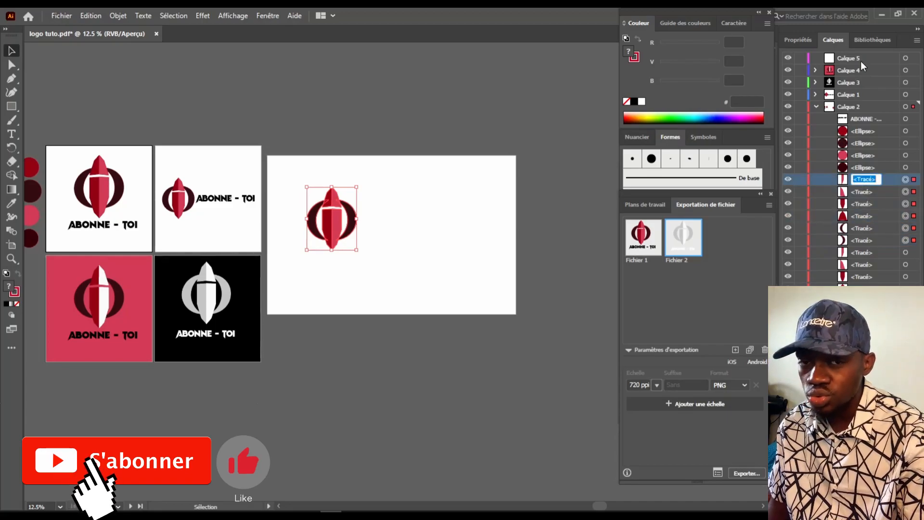
{"action": "left_click", "coordinate": [870, 240]}
{"action": "left_click", "coordinate": [865, 180], "text": "shift"}
{"action": "left_click_drag", "start_coordinate": [865, 180], "coordinate": [847, 58]}
{"action": "left_click", "coordinate": [363, 292]}
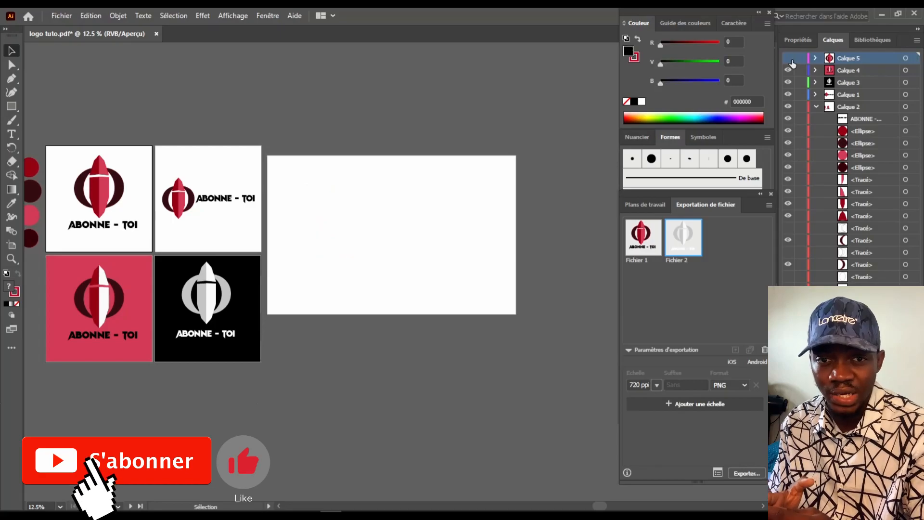
{"action": "left_click", "coordinate": [318, 231]}
{"action": "right_click", "coordinate": [341, 231]}
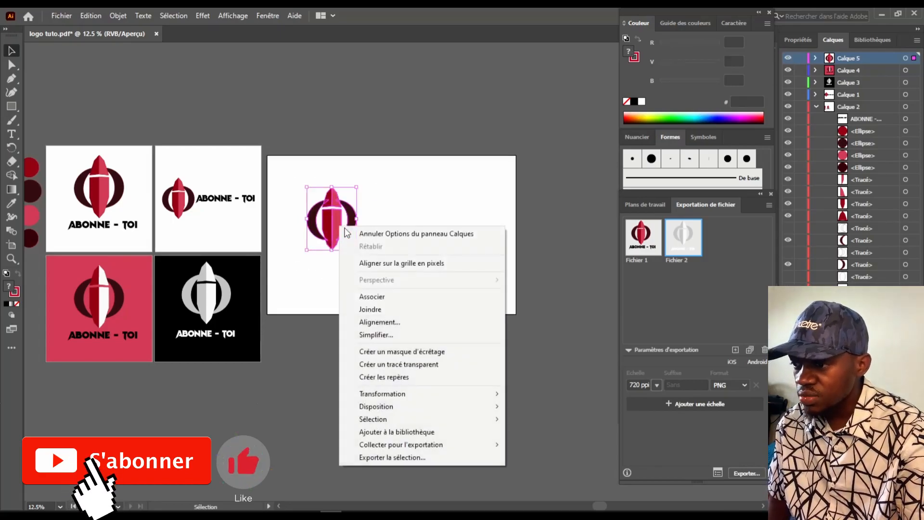
Group the logo's pieces and nudge the group on the new artboard
{"action": "left_click", "coordinate": [392, 298]}
{"action": "mouse_move", "coordinate": [331, 225]}
{"action": "left_mouse_down"}
{"action": "mouse_move", "coordinate": [356, 236]}
{"action": "mouse_move", "coordinate": [332, 222]}
{"action": "mouse_move", "coordinate": [355, 251]}
{"action": "mouse_move", "coordinate": [325, 209]}
{"action": "left_mouse_up"}
{"action": "double_click", "coordinate": [334, 227]}
{"action": "double_click", "coordinate": [358, 294]}
Create a new pattern from the logo and move the Options de motif panel aside
{"action": "left_click", "coordinate": [238, 16]}
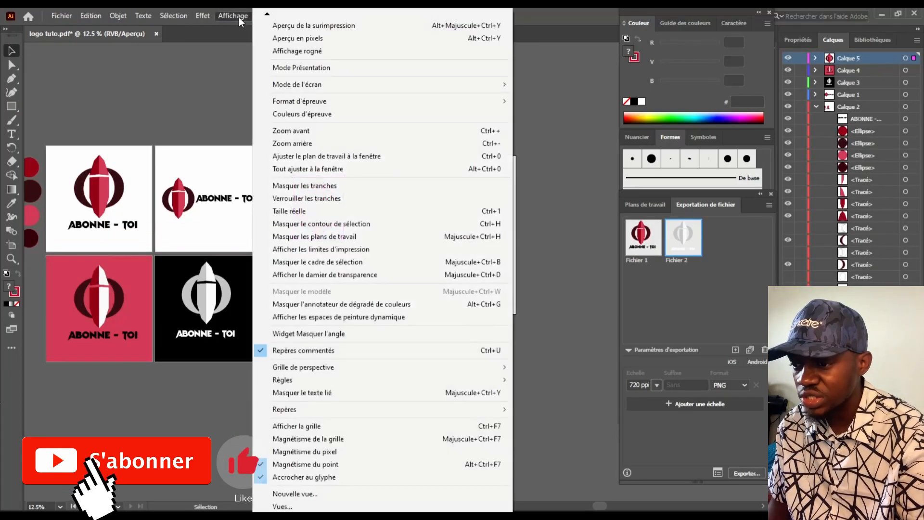
{"action": "mouse_move", "coordinate": [267, 15]}
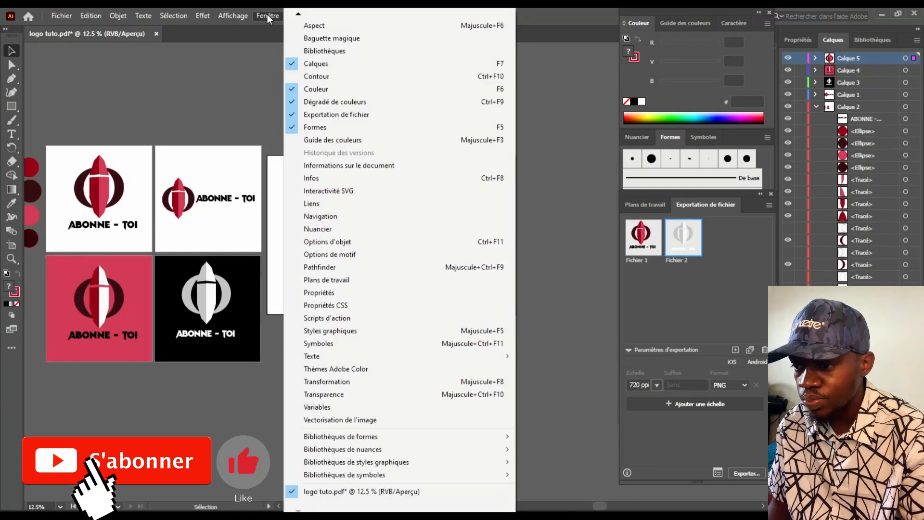
{"action": "left_click", "coordinate": [334, 255]}
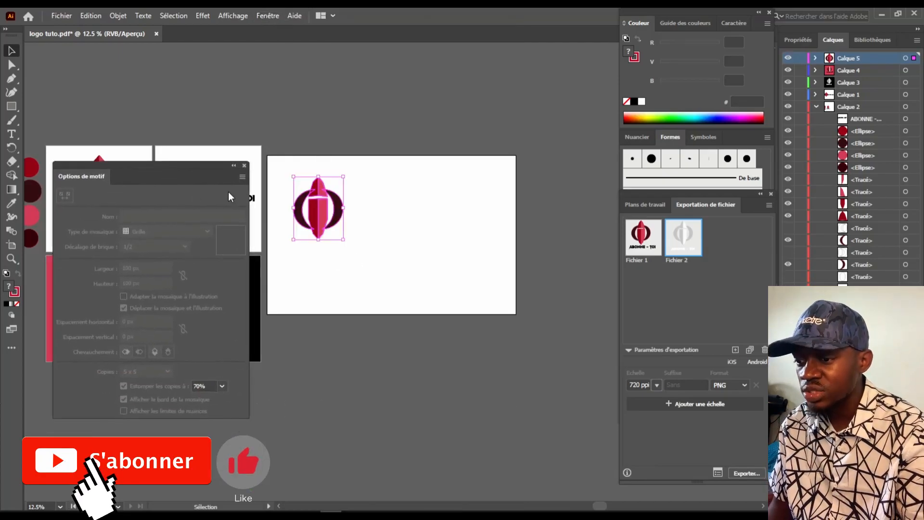
{"action": "left_click", "coordinate": [242, 178]}
{"action": "left_click", "coordinate": [279, 180]}
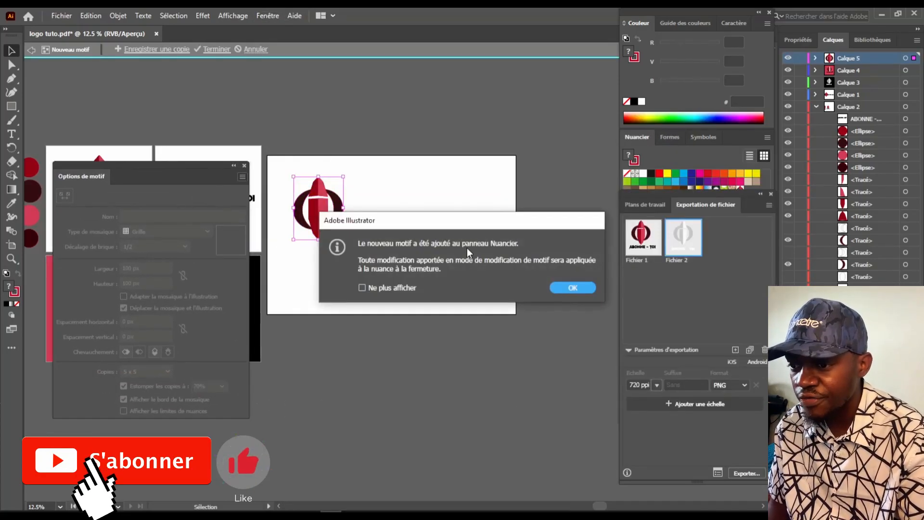
{"action": "left_click", "coordinate": [572, 290]}
{"action": "left_click_drag", "start_coordinate": [151, 166], "coordinate": [133, 100]}
Set the pattern's Type de mosaïque to Brique par colonne
{"action": "left_click", "coordinate": [189, 166]}
{"action": "left_click", "coordinate": [152, 189]}
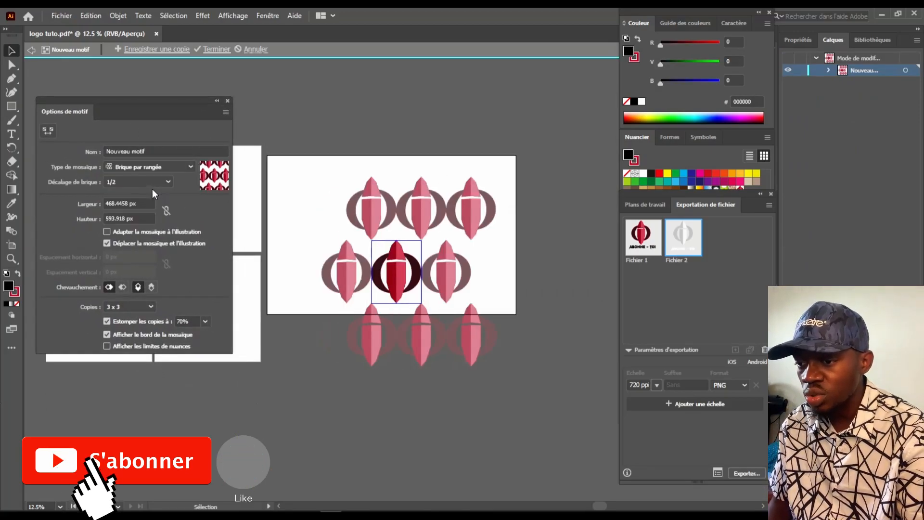
{"action": "left_click", "coordinate": [191, 167]}
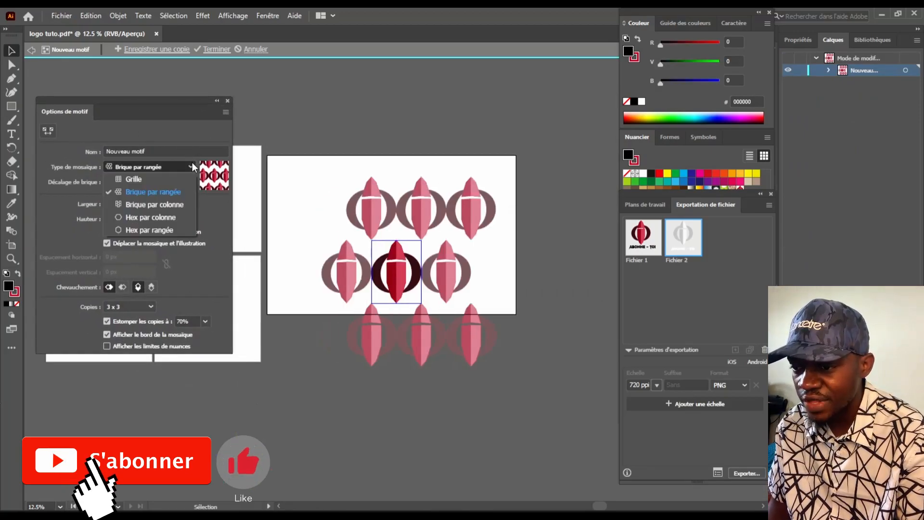
{"action": "left_click", "coordinate": [145, 204]}
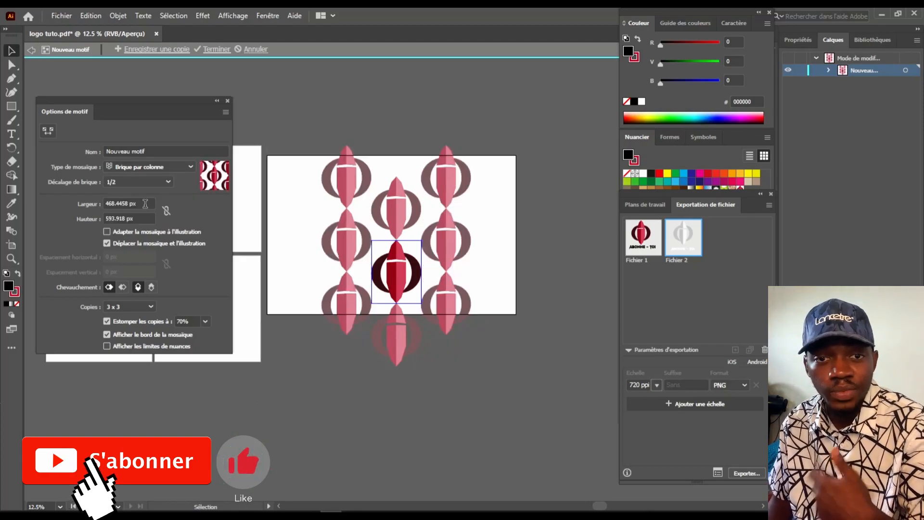
Set Décalage de brique to 1/2 and finish the pattern with Terminer
{"action": "left_click", "coordinate": [167, 181]}
{"action": "left_click", "coordinate": [115, 232]}
{"action": "left_click", "coordinate": [137, 182]}
{"action": "left_click", "coordinate": [121, 294]}
{"action": "left_click", "coordinate": [138, 182]}
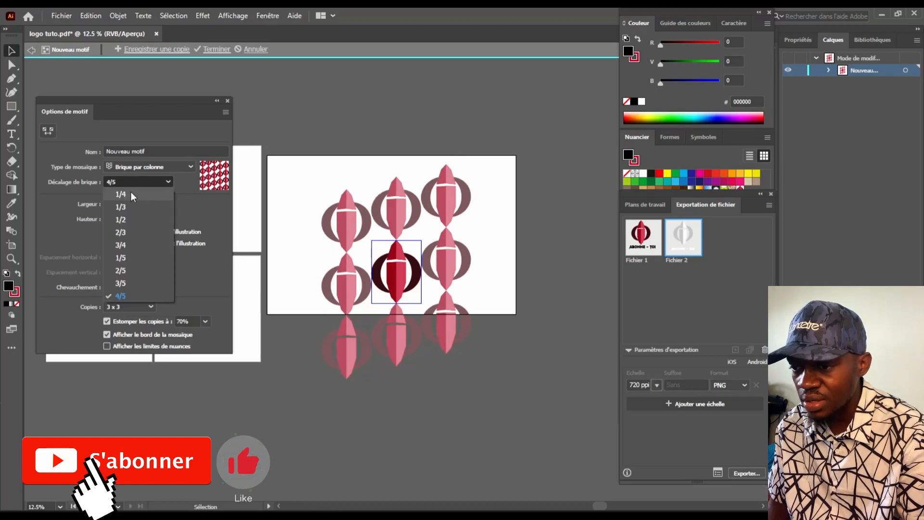
{"action": "left_click", "coordinate": [131, 194]}
{"action": "left_click", "coordinate": [139, 182]}
{"action": "left_click", "coordinate": [155, 196]}
{"action": "left_click", "coordinate": [137, 182]}
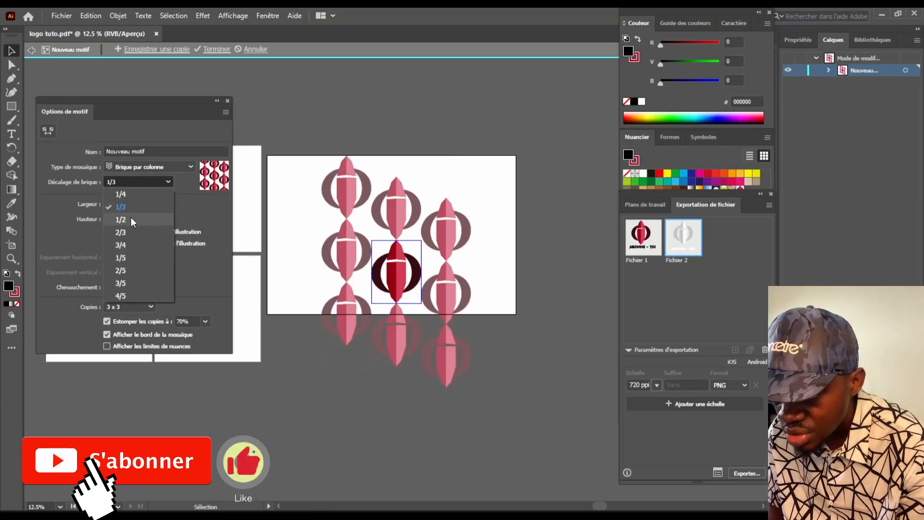
{"action": "left_click", "coordinate": [145, 209]}
{"action": "left_click", "coordinate": [226, 112]}
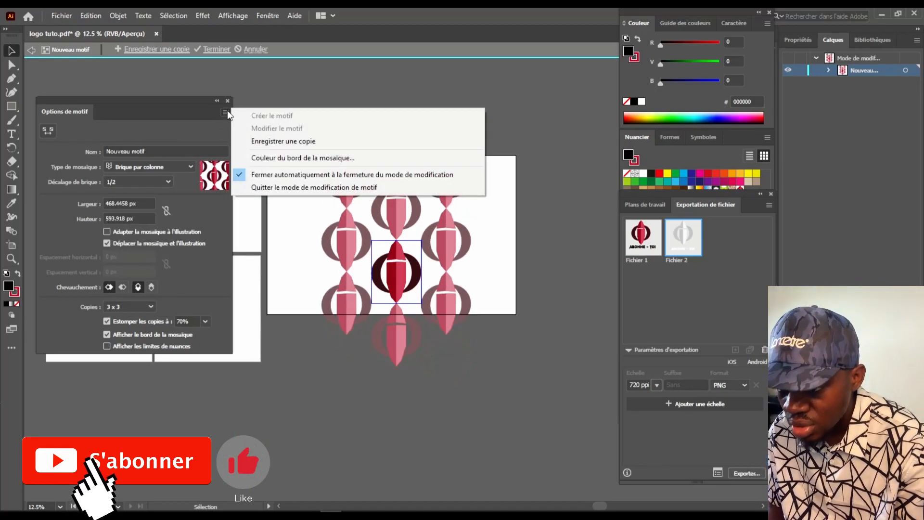
{"action": "left_click", "coordinate": [217, 49]}
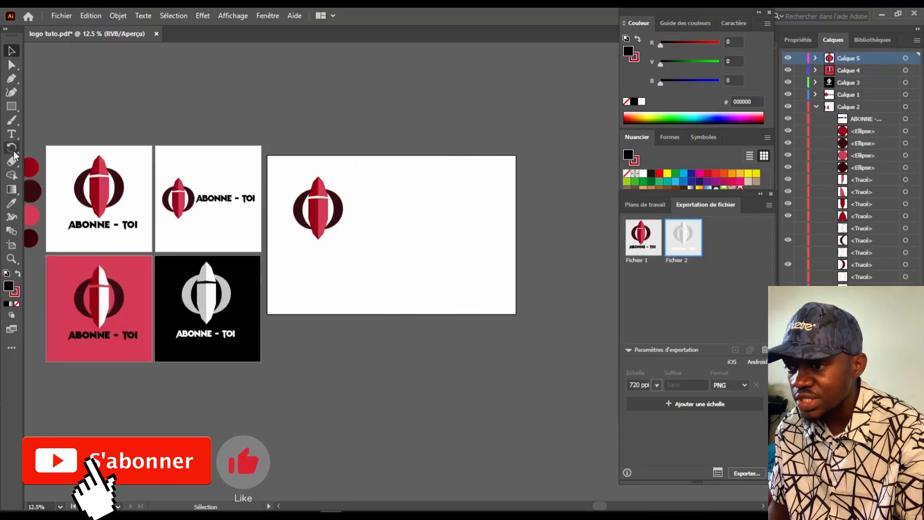
Hide the logo group on the wide artboard in the Layers panel
{"action": "left_click", "coordinate": [321, 211]}
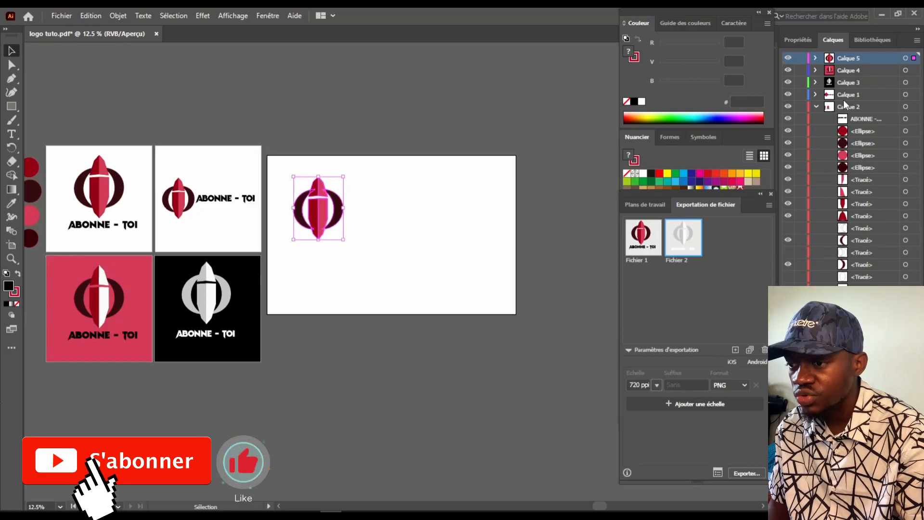
{"action": "left_click", "coordinate": [788, 58]}
{"action": "left_click", "coordinate": [788, 58]}
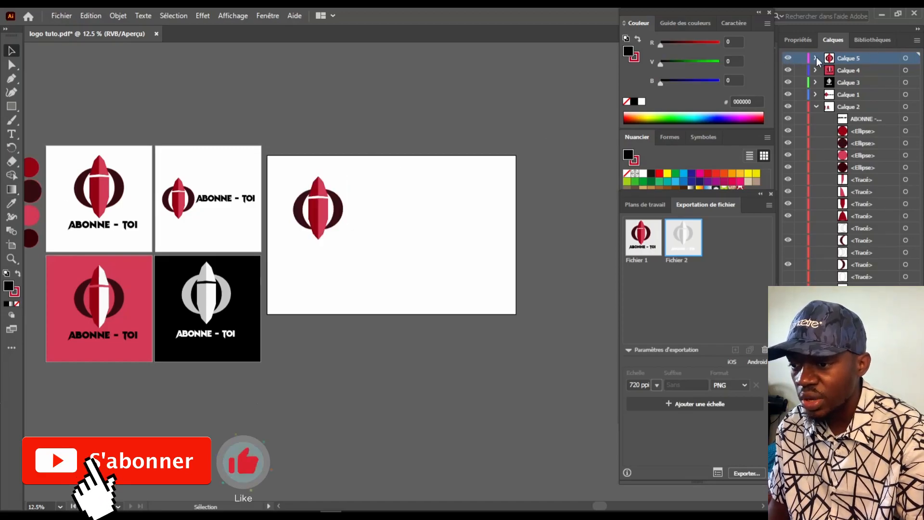
{"action": "left_click", "coordinate": [816, 58]}
{"action": "left_click", "coordinate": [788, 70]}
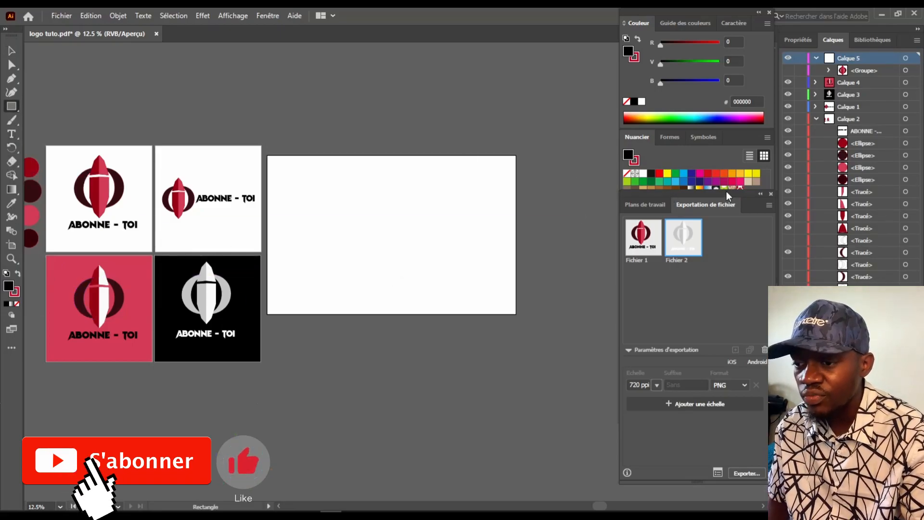
Cover the wide artboard with a logo-pattern rectangle faded to 7% opacity
{"action": "left_click", "coordinate": [739, 189]}
{"action": "left_click_drag", "start_coordinate": [267, 155], "coordinate": [516, 313]}
{"action": "left_click", "coordinate": [704, 286]}
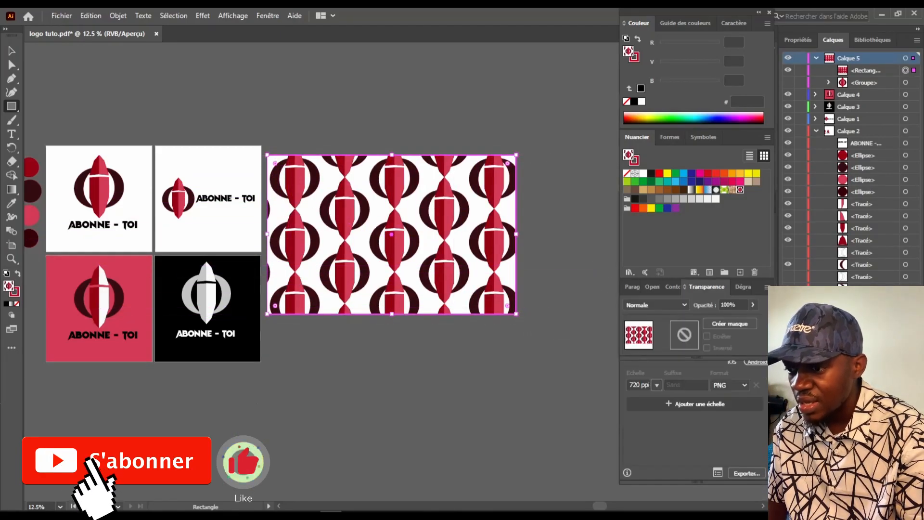
{"action": "left_click", "coordinate": [752, 305]}
{"action": "left_click_drag", "start_coordinate": [753, 319], "coordinate": [711, 322]}
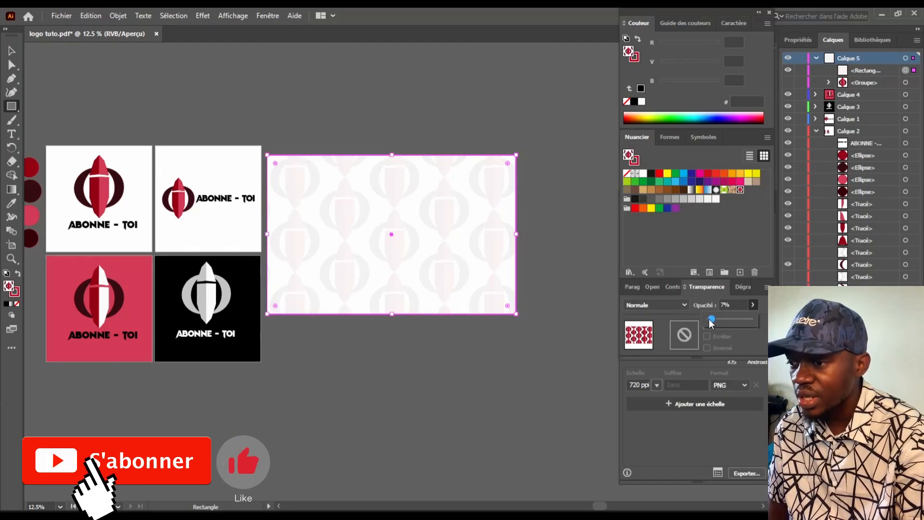
Move the ABONNE - TOI text onto the pattern banner and deselect the second export asset
{"action": "key", "text": "v"}
{"action": "left_click_drag", "start_coordinate": [215, 202], "coordinate": [376, 220]}
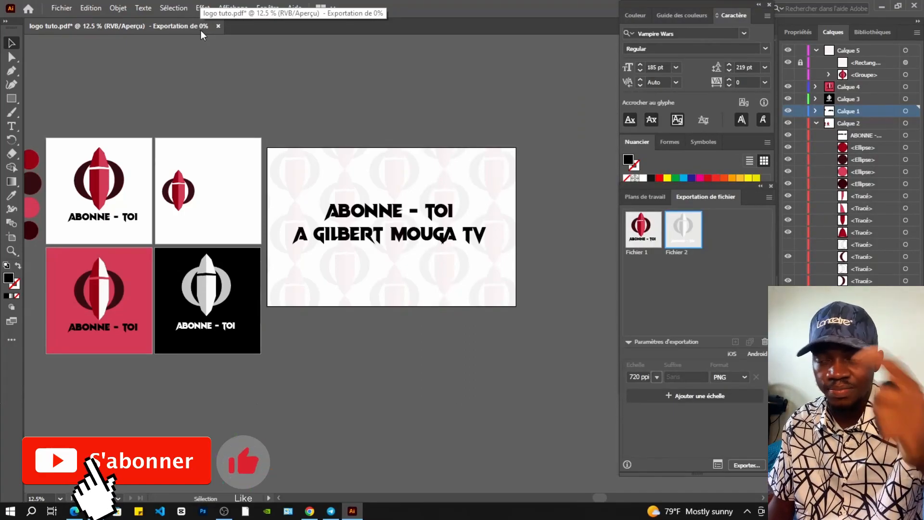
{"action": "left_click", "coordinate": [740, 446]}
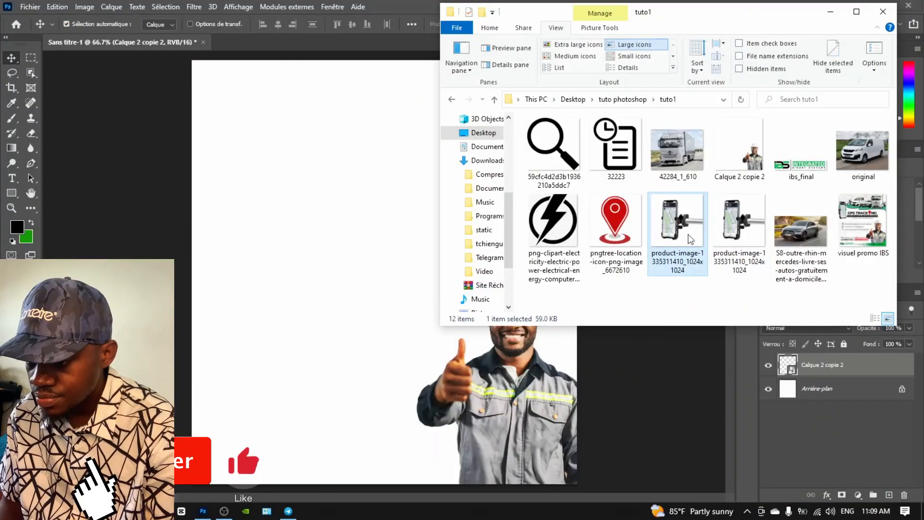
Drag the phone-mount image files onto the flyer canvas, dismissing the import error
{"action": "left_click_drag", "start_coordinate": [678, 227], "coordinate": [337, 205]}
{"action": "left_click_drag", "start_coordinate": [719, 232], "coordinate": [347, 218]}
{"action": "left_click", "coordinate": [455, 207]}
{"action": "key", "text": "alt+Tab"}
{"action": "left_click_drag", "start_coordinate": [680, 216], "coordinate": [325, 209]}
Mirror the phone-mount image horizontally, shrink it and pin it to the top-left edge
{"action": "mouse_move", "coordinate": [373, 264]}
{"action": "left_mouse_down"}
{"action": "mouse_move", "coordinate": [355, 222]}
{"action": "mouse_move", "coordinate": [374, 291]}
{"action": "mouse_move", "coordinate": [373, 274]}
{"action": "left_mouse_up"}
{"action": "left_click_drag", "start_coordinate": [191, 89], "coordinate": [405, 314]}
{"action": "left_click_drag", "start_coordinate": [483, 378], "coordinate": [450, 224]}
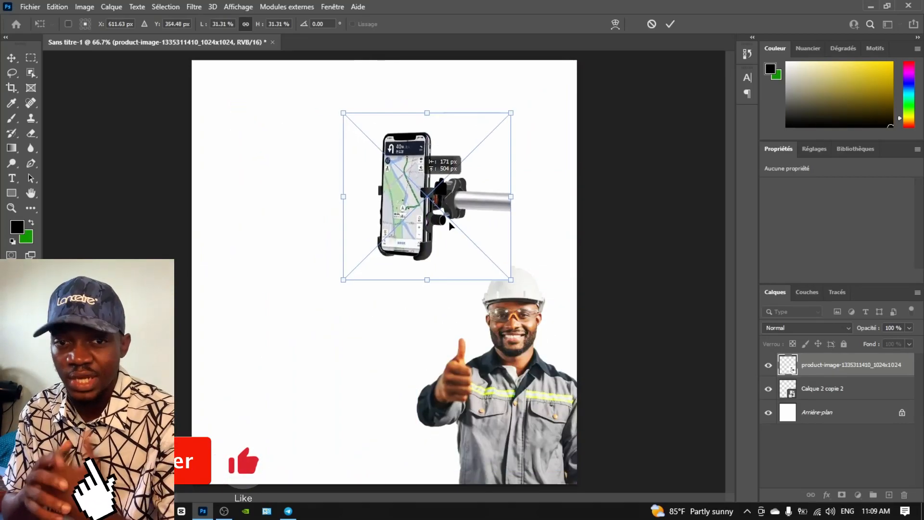
{"action": "left_click_drag", "start_coordinate": [513, 197], "coordinate": [2, 178]}
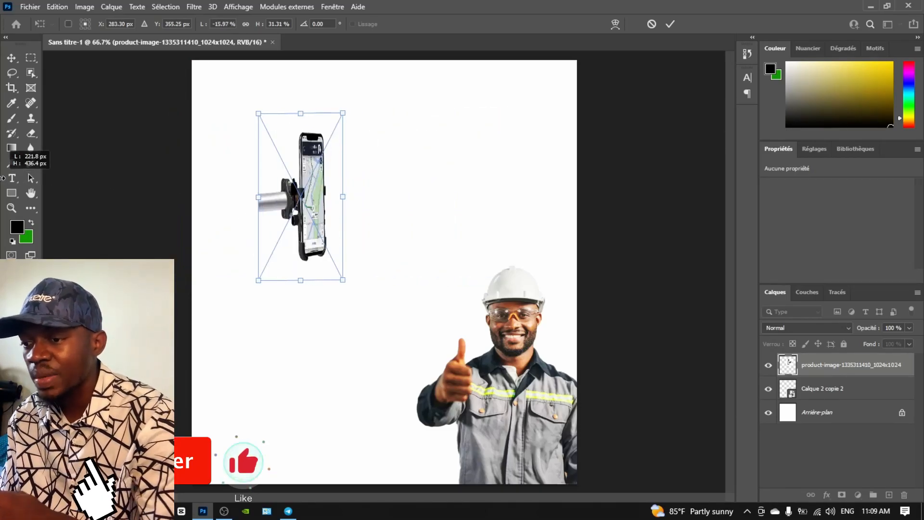
{"action": "left_click_drag", "start_coordinate": [225, 196], "coordinate": [169, 196]}
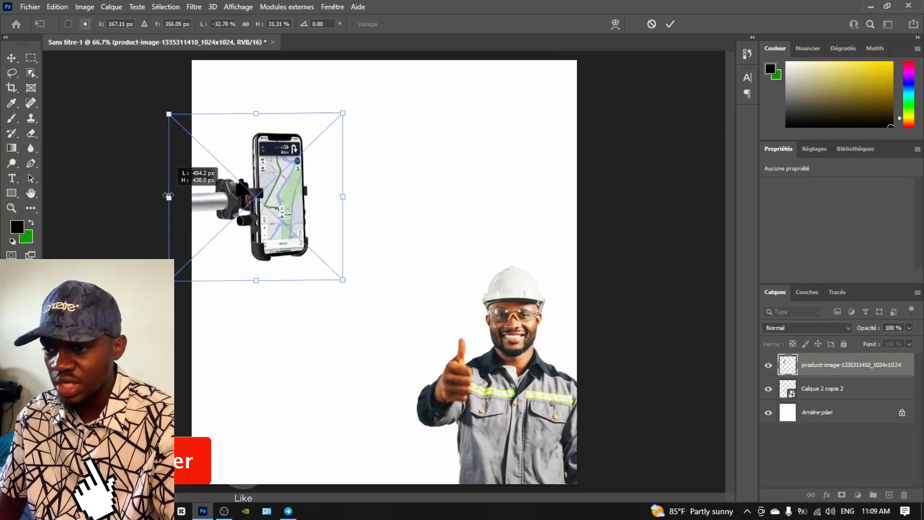
{"action": "left_click_drag", "start_coordinate": [344, 280], "coordinate": [288, 227]}
{"action": "left_click_drag", "start_coordinate": [247, 190], "coordinate": [214, 155]}
{"action": "left_click_drag", "start_coordinate": [267, 208], "coordinate": [299, 237]}
{"action": "left_click_drag", "start_coordinate": [255, 192], "coordinate": [237, 181]}
{"action": "left_click", "coordinate": [13, 58]}
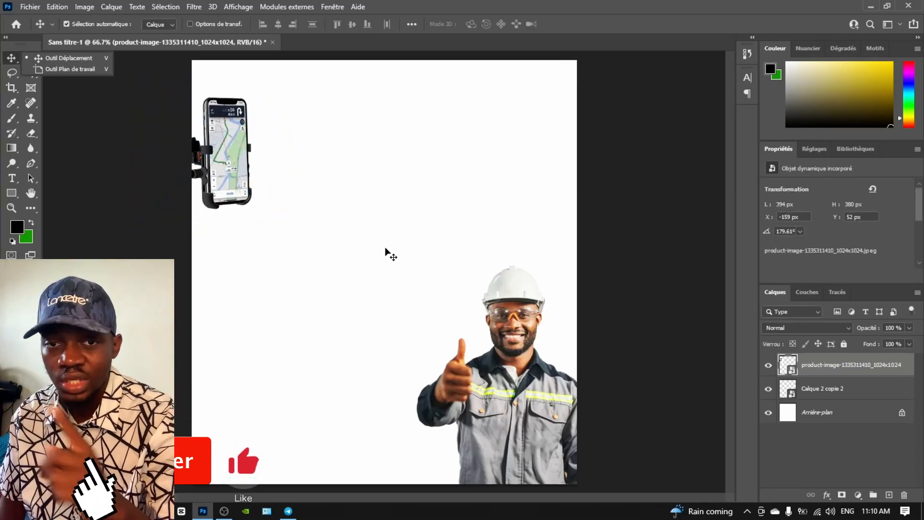
Bring the clipboard icon from the asset folder into the flyer
{"action": "left_click", "coordinate": [290, 431]}
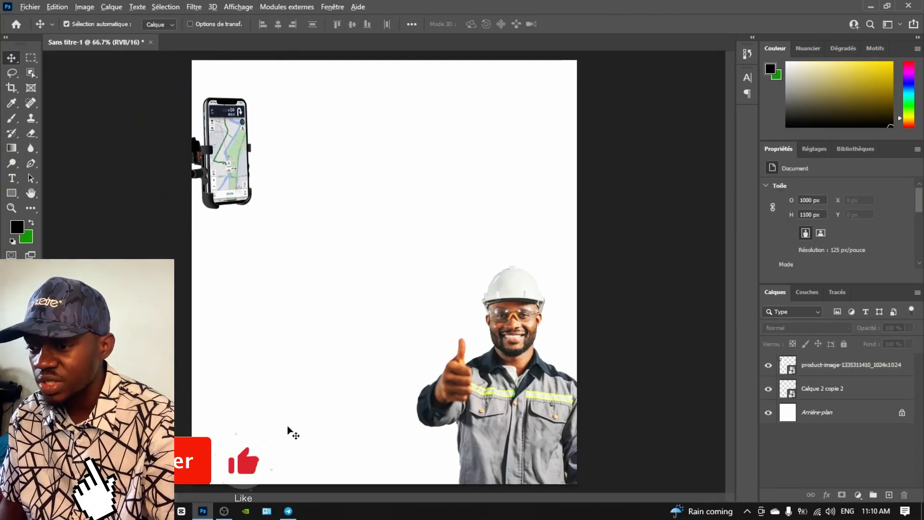
{"action": "key", "text": "alt+Tab"}
{"action": "left_click_drag", "start_coordinate": [621, 161], "coordinate": [359, 200]}
Shrink the clipboard icon to 60 px and commit its placement
{"action": "left_click_drag", "start_coordinate": [519, 139], "coordinate": [272, 250]}
{"action": "key", "text": "alt+Tab"}
{"action": "left_click", "coordinate": [67, 101]}
{"action": "left_click", "coordinate": [6, 56]}
Add a small magnifier icon with a lightning icon beneath it in the left column
{"action": "key", "text": "alt+Tab"}
{"action": "left_click_drag", "start_coordinate": [560, 156], "coordinate": [563, 229]}
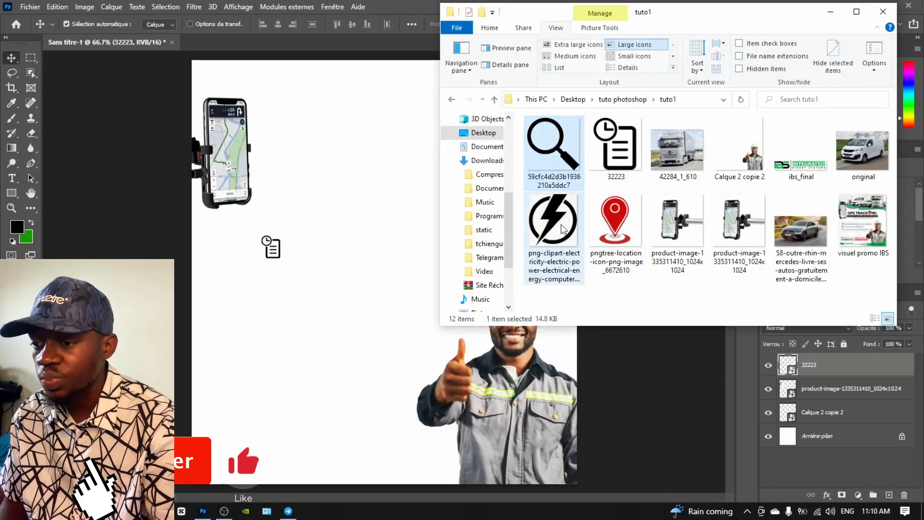
{"action": "left_click_drag", "start_coordinate": [420, 260], "coordinate": [264, 286]}
{"action": "left_click_drag", "start_coordinate": [192, 79], "coordinate": [274, 285]}
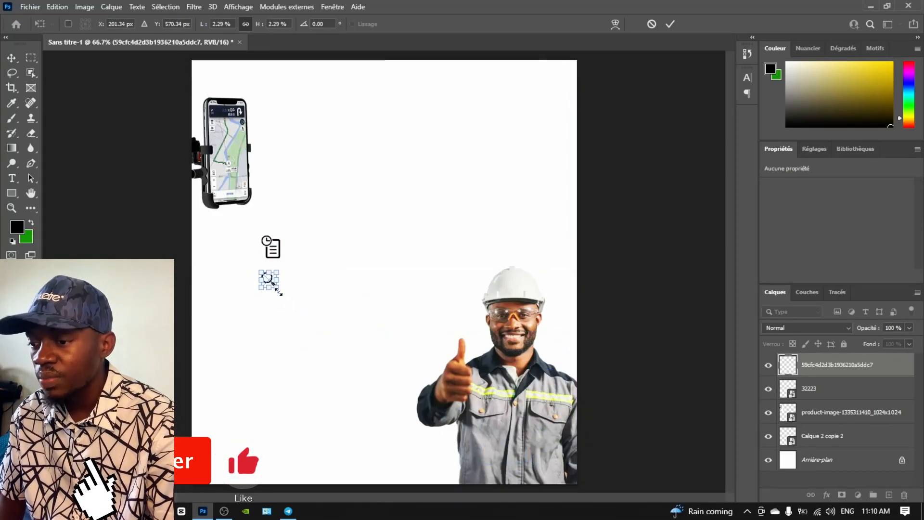
{"action": "left_click_drag", "start_coordinate": [273, 285], "coordinate": [281, 288]}
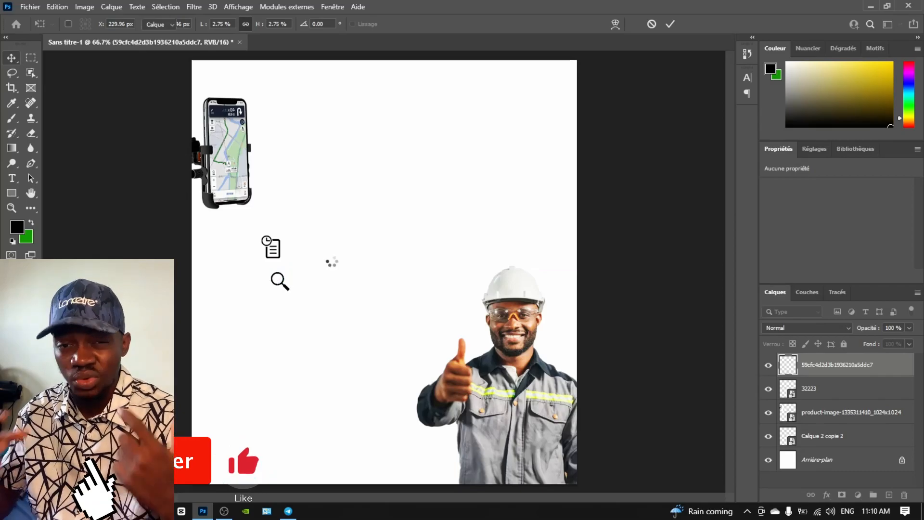
{"action": "left_click_drag", "start_coordinate": [268, 146], "coordinate": [284, 319]}
{"action": "key", "text": "Return"}
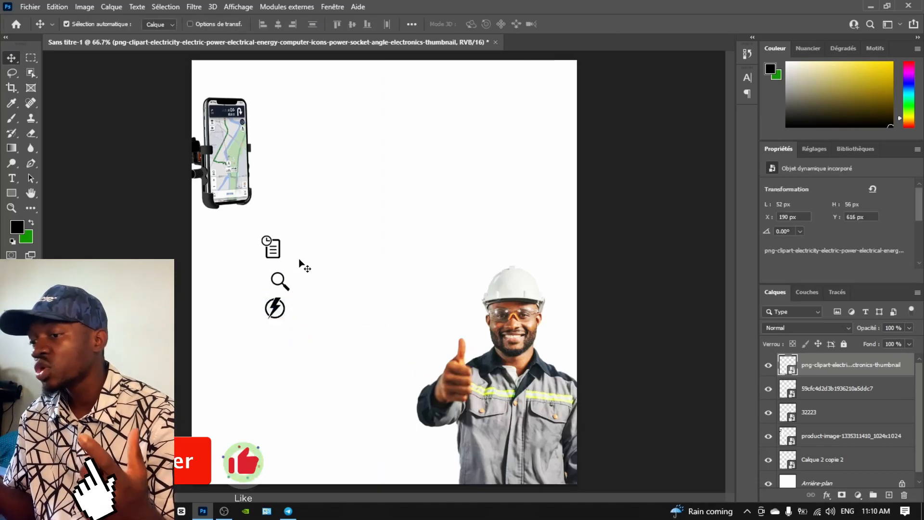
Place the red location pin icon on the flyer
{"action": "key", "text": "alt+Tab"}
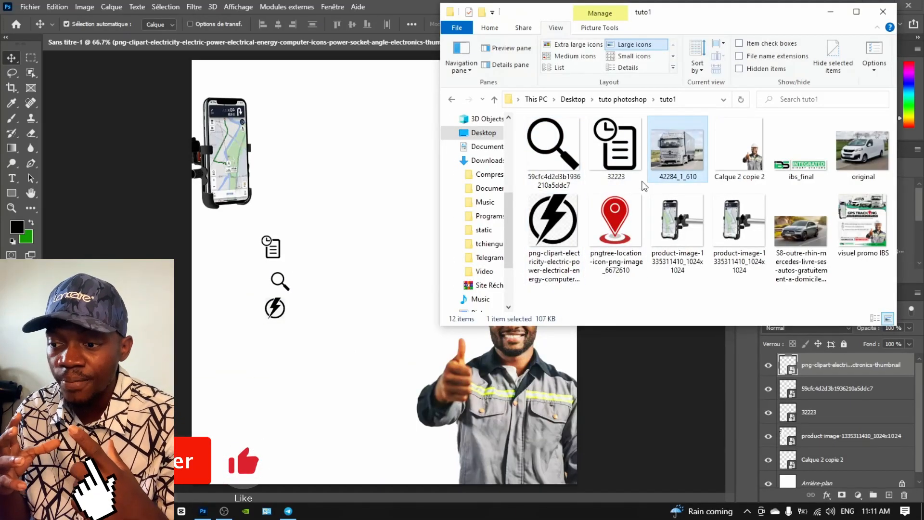
{"action": "left_click", "coordinate": [616, 222]}
{"action": "left_click_drag", "start_coordinate": [616, 221], "coordinate": [437, 196]}
{"action": "key", "text": "Return"}
{"action": "key", "text": "alt+Tab"}
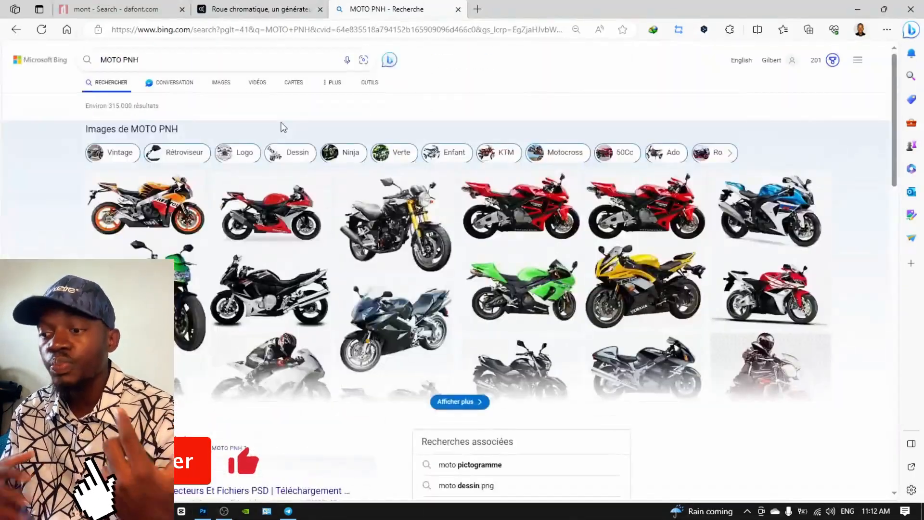
Save a motorcycle image from the MOTO PNH Bing results
{"action": "left_click", "coordinate": [402, 247]}
{"action": "right_click", "coordinate": [350, 196]}
{"action": "right_click", "coordinate": [244, 202]}
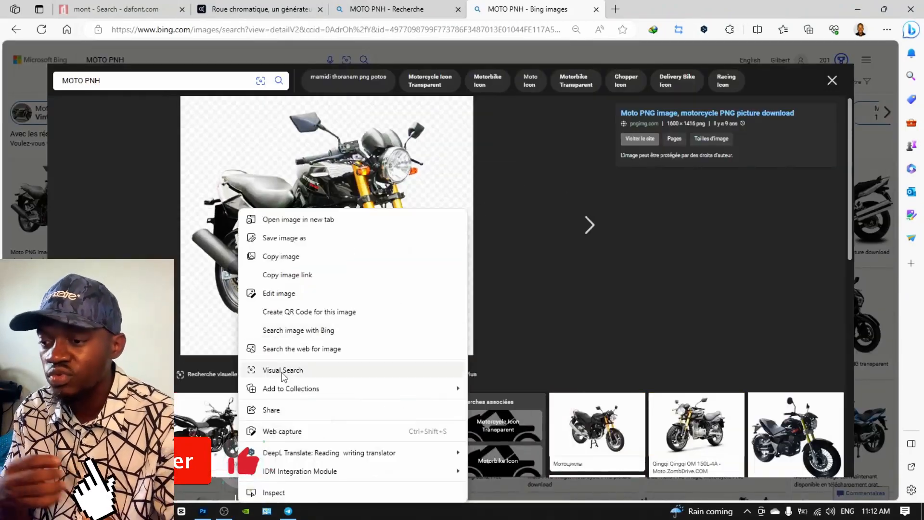
{"action": "left_click", "coordinate": [294, 236]}
{"action": "key", "text": "Return"}
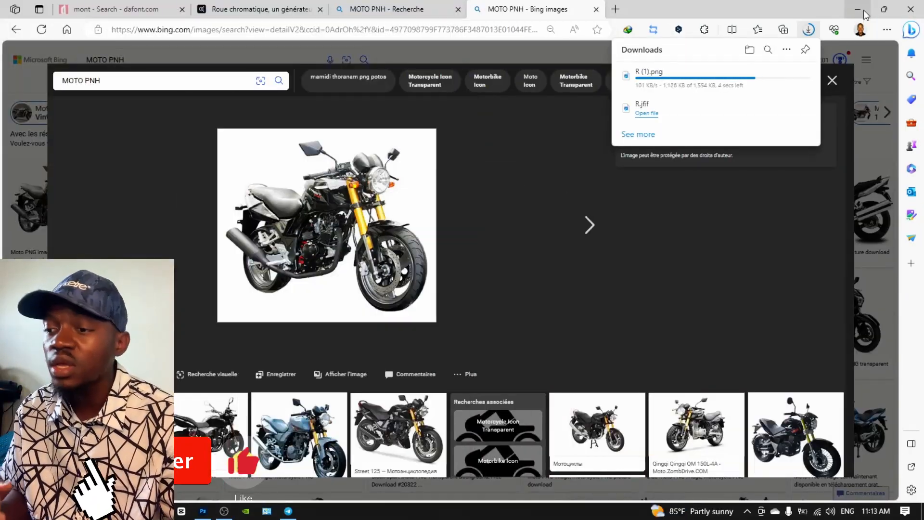
{"action": "left_click", "coordinate": [864, 12]}
Place the downloaded motorcycle in the flyer, shrunk and moved right and down
{"action": "mouse_move", "coordinate": [267, 511]}
{"action": "left_click", "coordinate": [183, 467]}
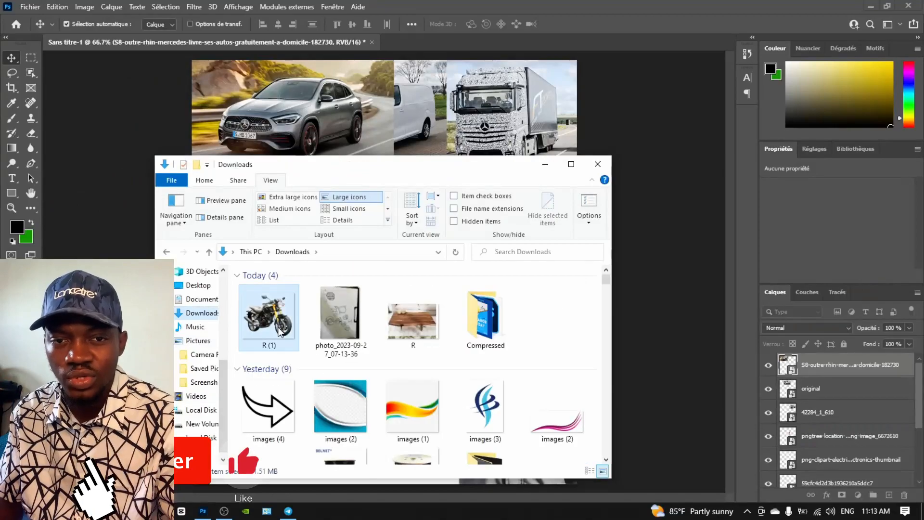
{"action": "left_click_drag", "start_coordinate": [268, 316], "coordinate": [337, 120]}
{"action": "left_click_drag", "start_coordinate": [576, 440], "coordinate": [369, 260]}
{"action": "left_click_drag", "start_coordinate": [238, 187], "coordinate": [379, 217]}
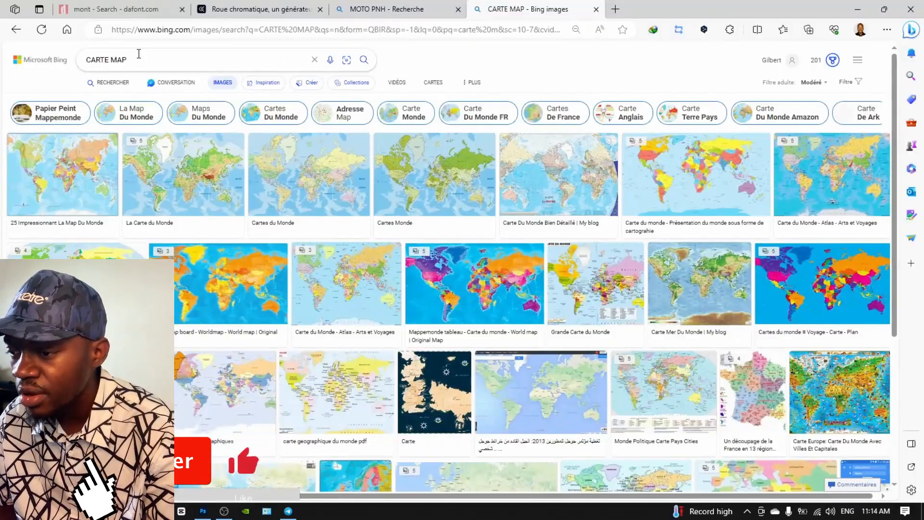
Place a Sydney map from the Google Map results at the flyer's top
{"action": "left_click", "coordinate": [287, 230]}
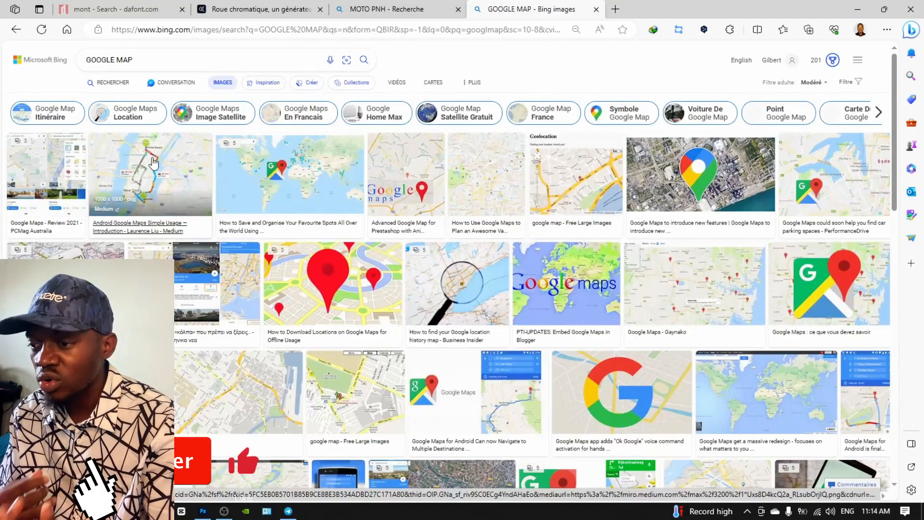
{"action": "left_click", "coordinate": [378, 240]}
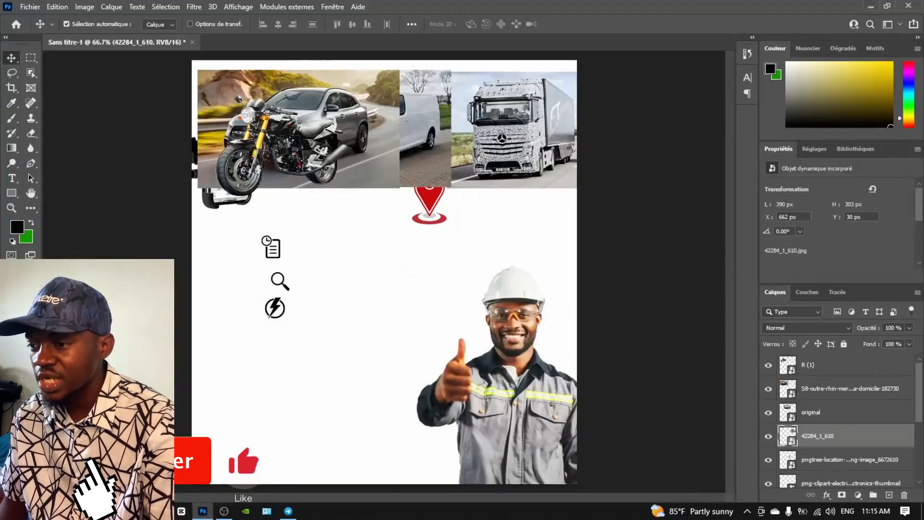
{"action": "key", "text": "alt+Tab"}
{"action": "left_click_drag", "start_coordinate": [542, 327], "coordinate": [383, 248]}
{"action": "left_click_drag", "start_coordinate": [383, 248], "coordinate": [387, 129]}
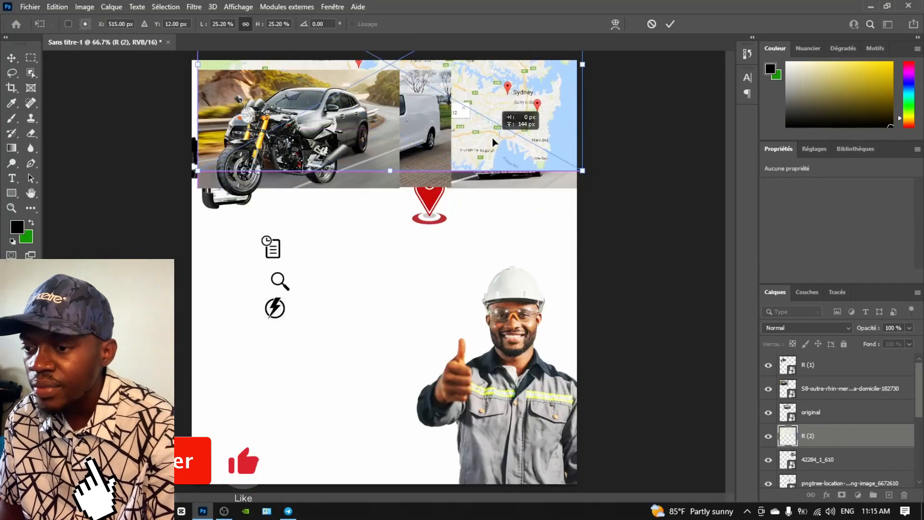
Move the Sydney map to the flyer's top edge and send its layer to the bottom
{"action": "left_click_drag", "start_coordinate": [492, 138], "coordinate": [486, 178]}
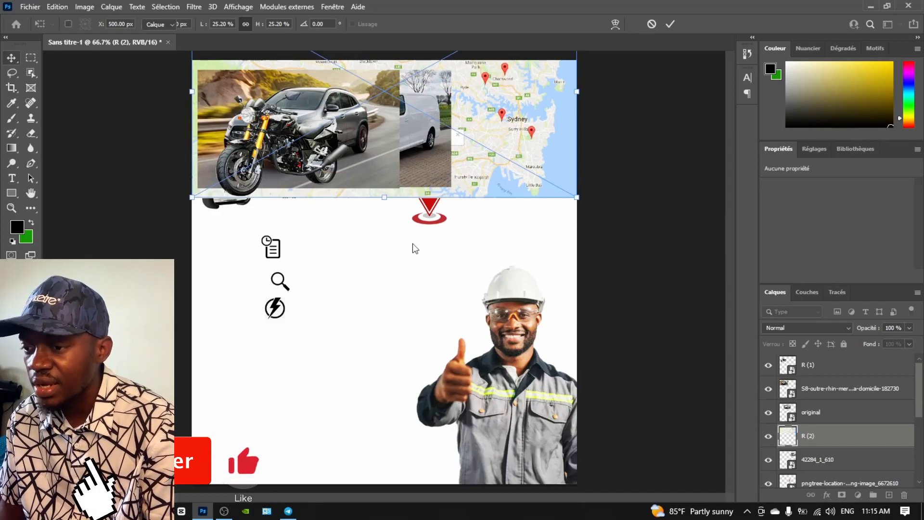
{"action": "key", "text": "Return"}
{"action": "left_click_drag", "start_coordinate": [808, 417], "coordinate": [809, 496]}
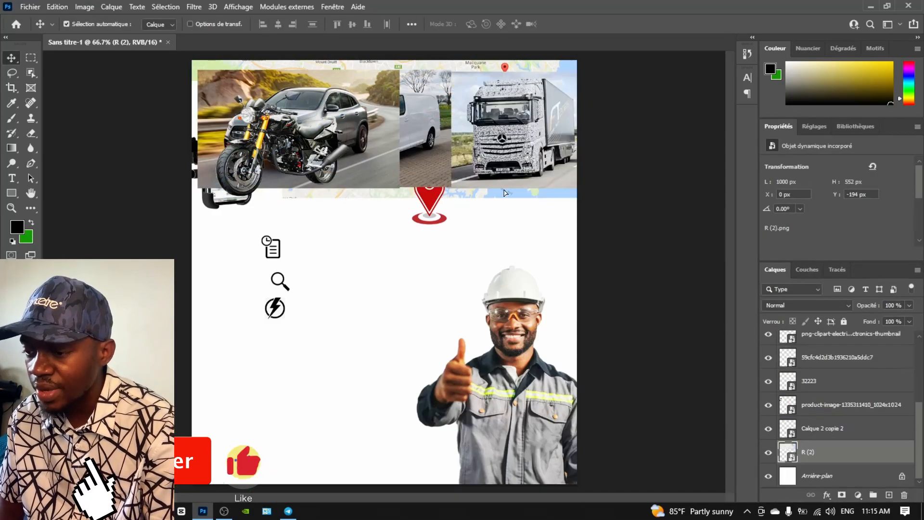
{"action": "left_click_drag", "start_coordinate": [504, 193], "coordinate": [502, 176]}
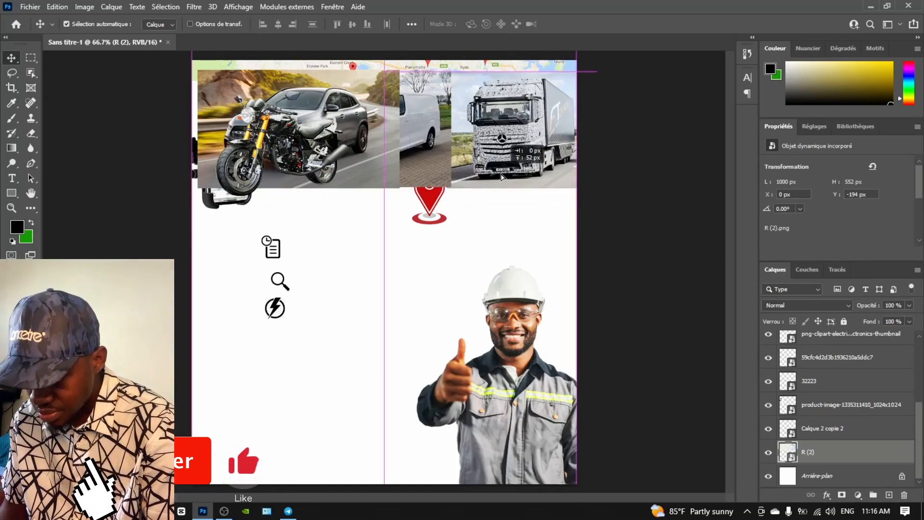
With the truck layer and Lasso tool selected, open Sélectionner et masquer
{"action": "left_click", "coordinate": [500, 174]}
{"action": "left_click", "coordinate": [12, 74]}
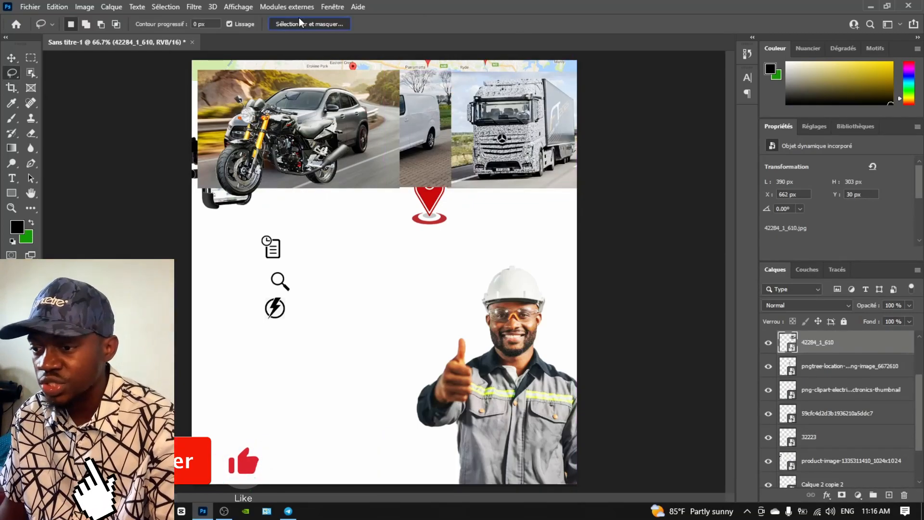
{"action": "left_click", "coordinate": [301, 23]}
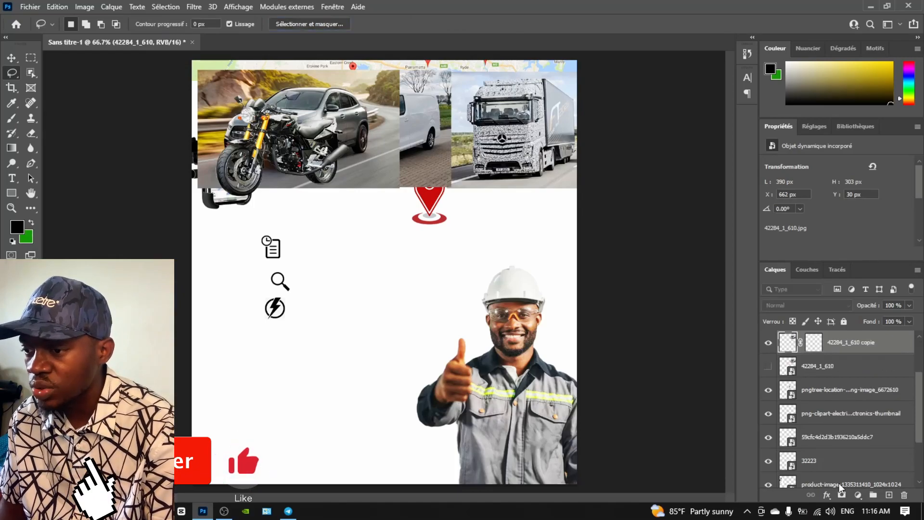
{"action": "left_click", "coordinate": [814, 343]}
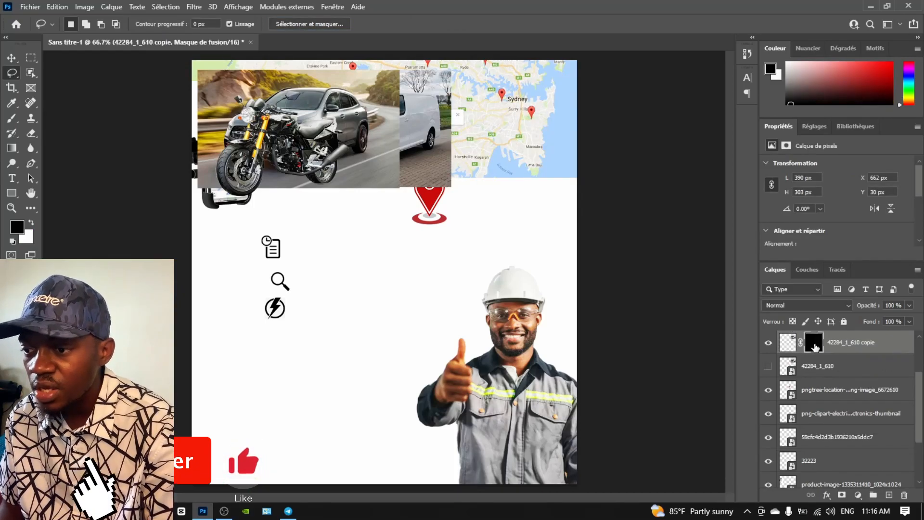
{"action": "key", "text": "ctrl+z"}
{"action": "left_click", "coordinate": [294, 28]}
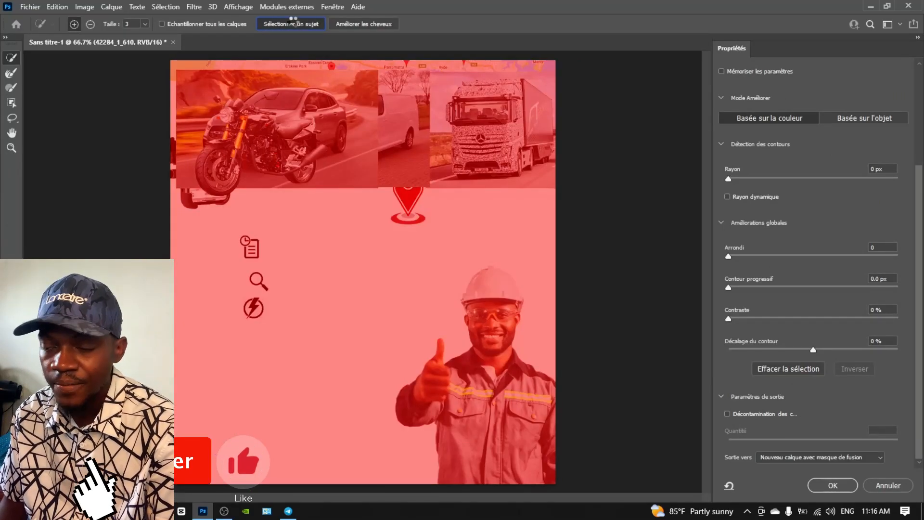
Cut out the truck as a masked layer and place the Mercedes photo beneath it
{"action": "left_click", "coordinate": [294, 21]}
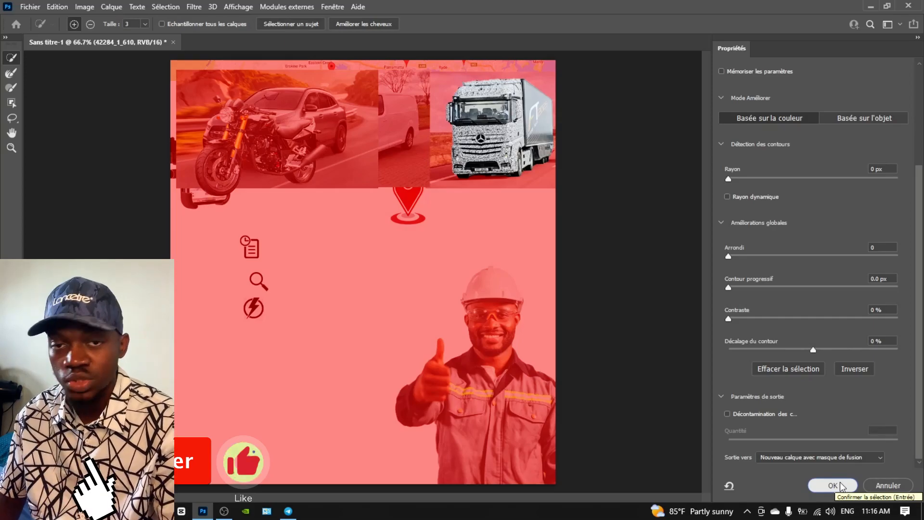
{"action": "left_click", "coordinate": [842, 487]}
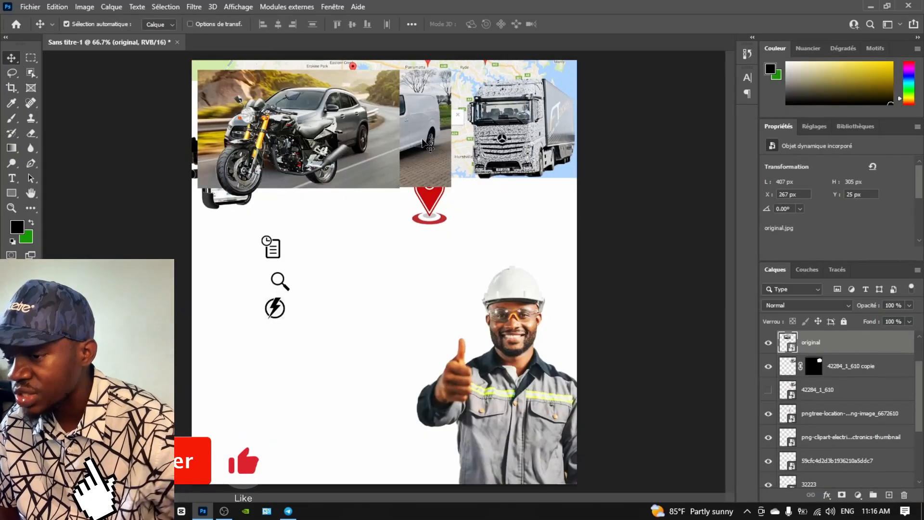
{"action": "left_click_drag", "start_coordinate": [426, 145], "coordinate": [452, 127]}
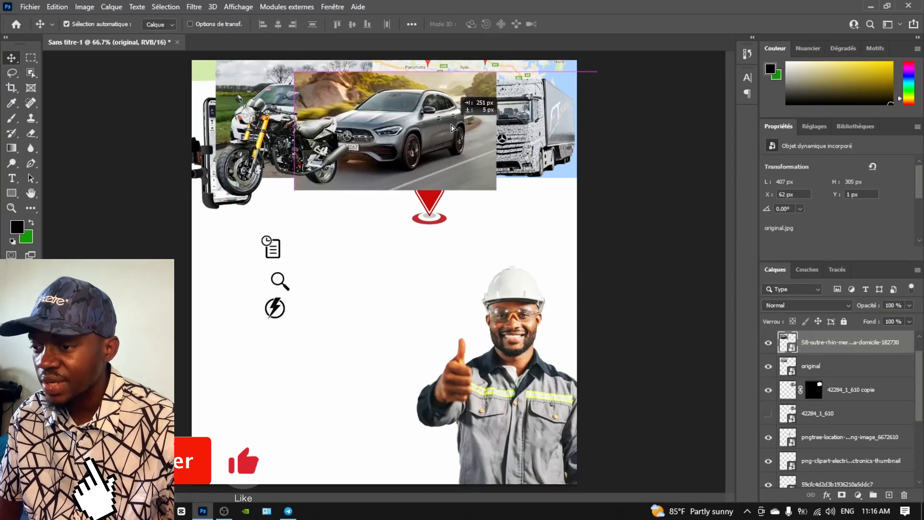
{"action": "left_click_drag", "start_coordinate": [799, 339], "coordinate": [800, 403]}
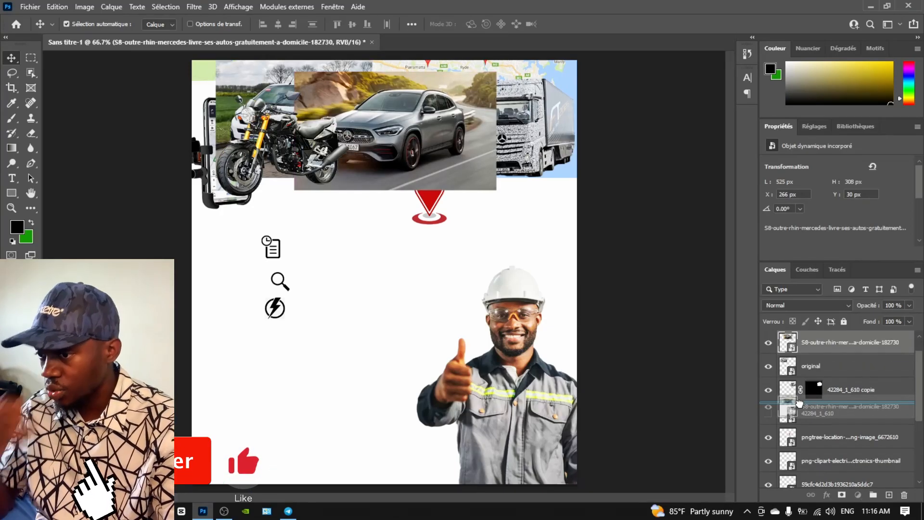
{"action": "left_click_drag", "start_coordinate": [799, 404], "coordinate": [799, 403]}
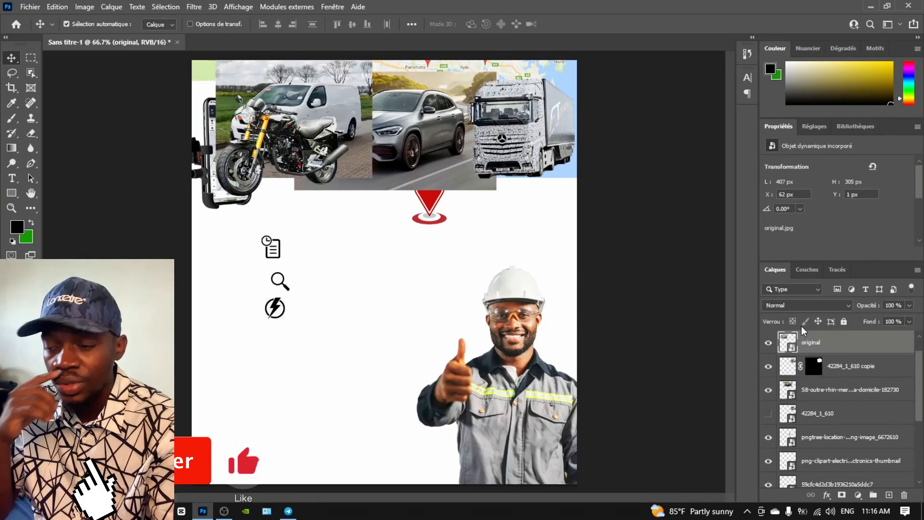
Cut out the van photo with Select Subject and shift it right
{"action": "left_click_drag", "start_coordinate": [801, 342], "coordinate": [811, 448]}
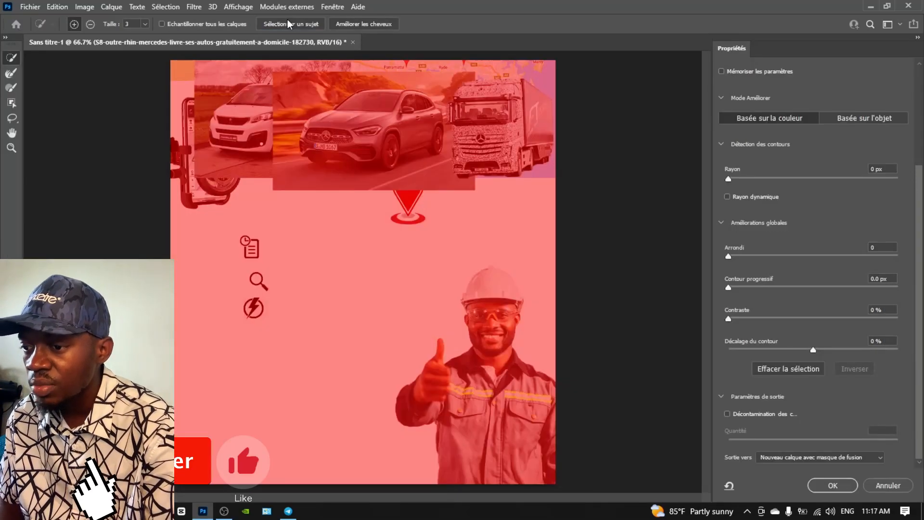
{"action": "left_click", "coordinate": [291, 22]}
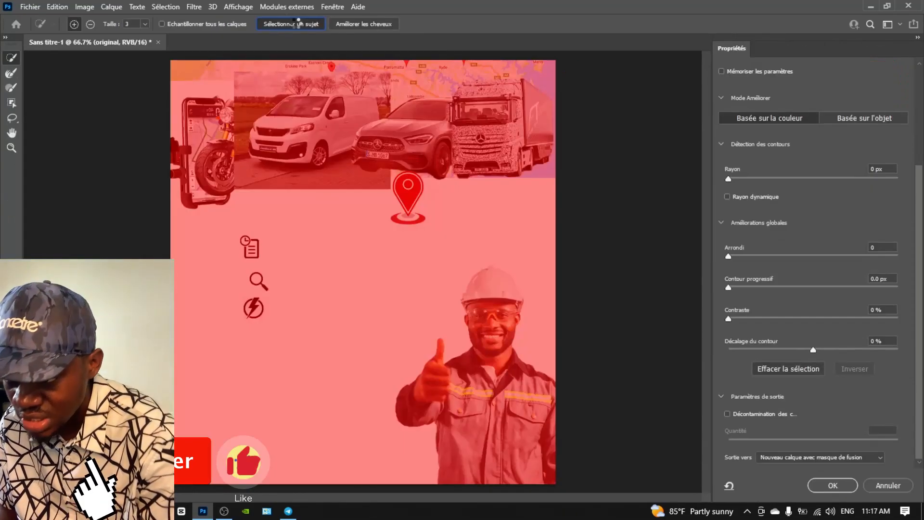
{"action": "left_click", "coordinate": [298, 22]}
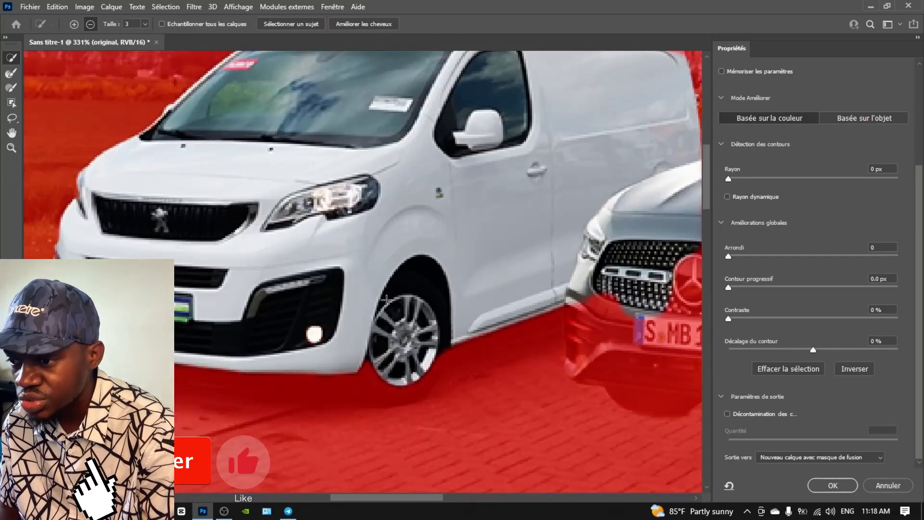
{"action": "scroll", "coordinate": [387, 300], "scroll_direction": "down", "scroll_amount": 1}
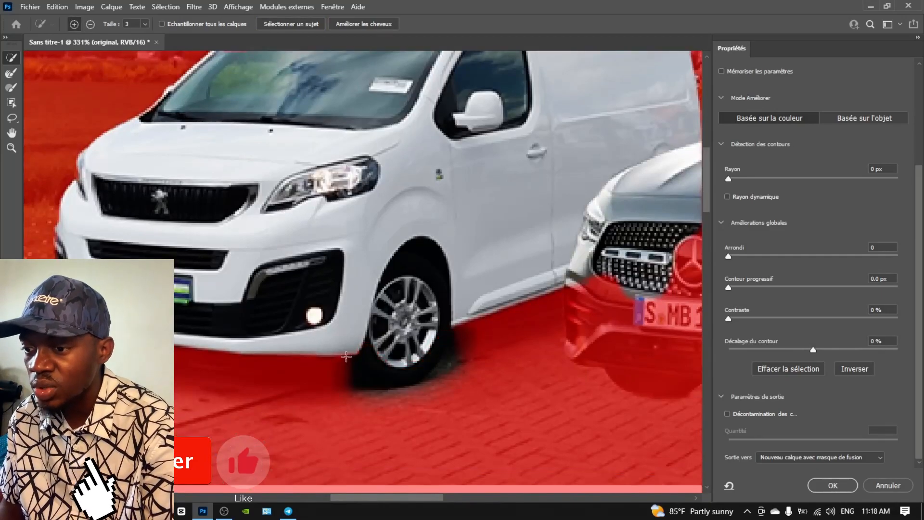
{"action": "scroll", "coordinate": [348, 220], "scroll_direction": "up", "scroll_amount": 8}
{"action": "left_click", "coordinate": [833, 485]}
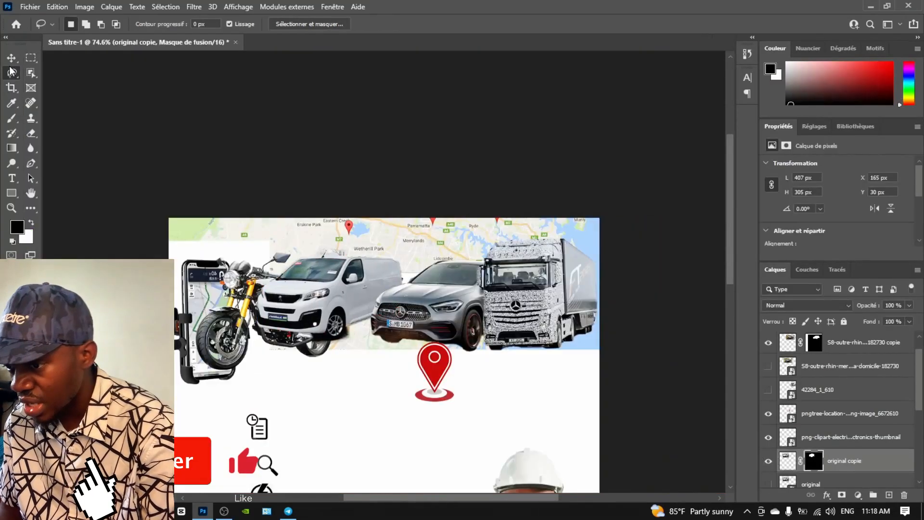
{"action": "key", "text": "v"}
{"action": "left_click_drag", "start_coordinate": [332, 298], "coordinate": [355, 302]}
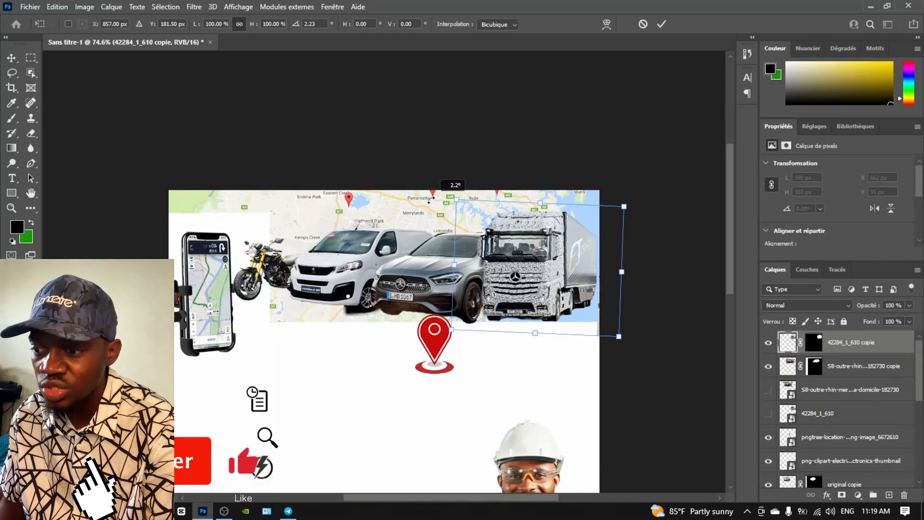
Tilt the motorcycle slightly and cut out the phone holder with Select Subject
{"action": "left_click_drag", "start_coordinate": [428, 194], "coordinate": [427, 155]}
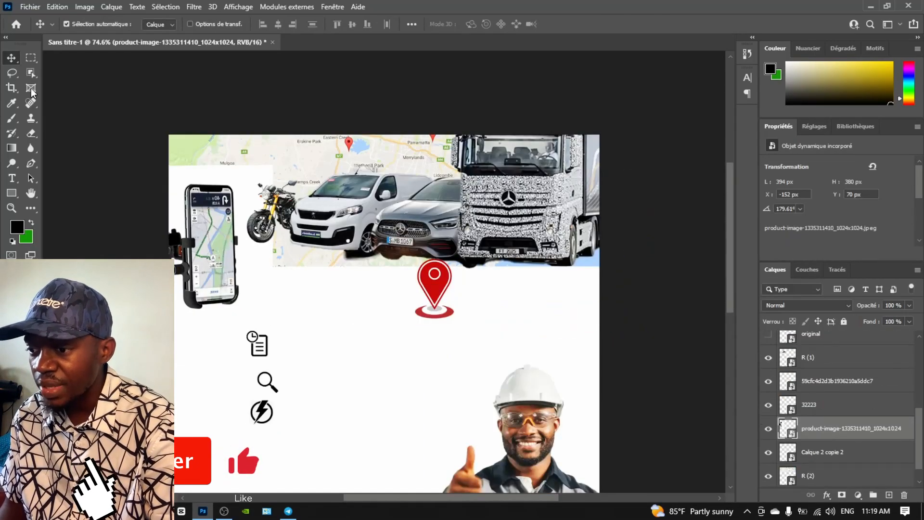
{"action": "key", "text": "ctrl+alt+r"}
{"action": "left_click", "coordinate": [289, 24]}
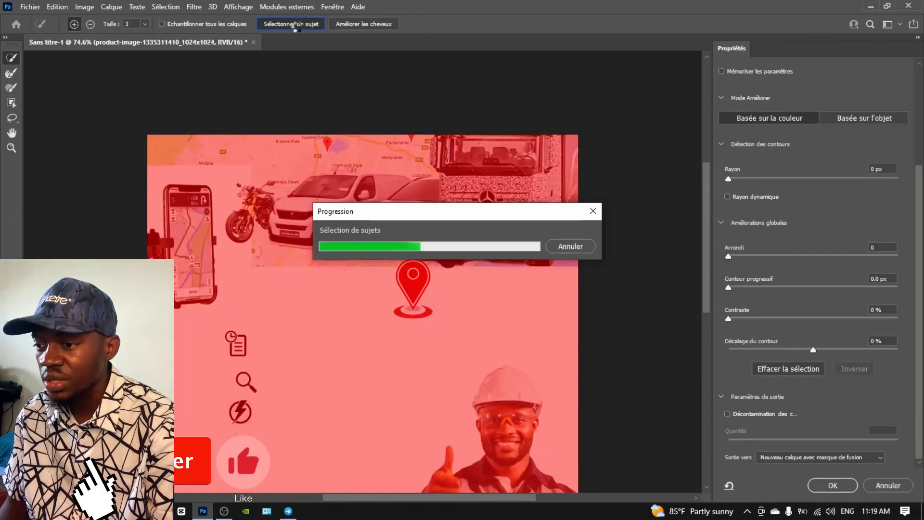
{"action": "key", "text": "Return"}
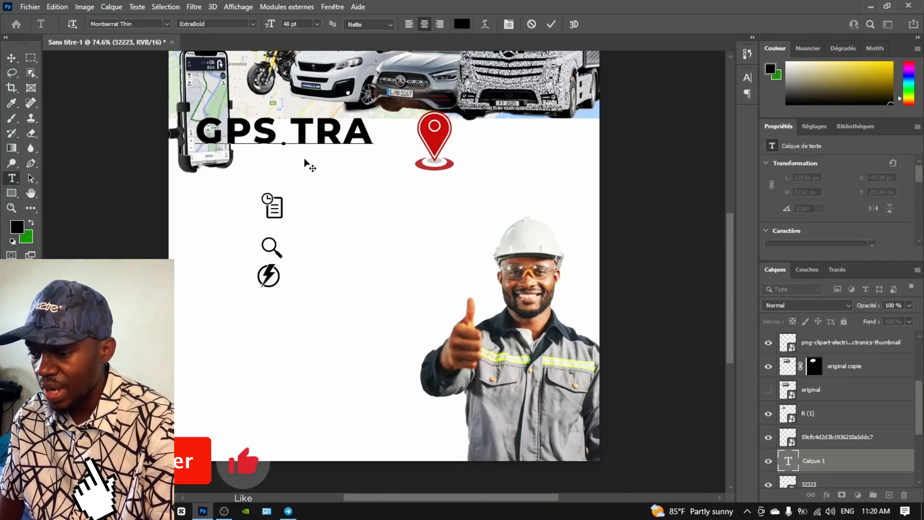
Complete the heading as GPS TRACKING and set it to 36 pt
{"action": "type", "text": "CK NG"}
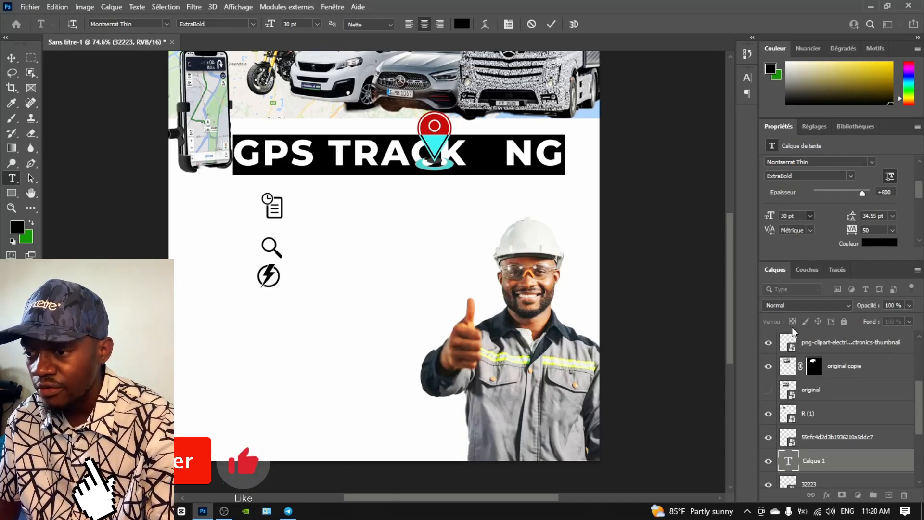
{"action": "left_click", "coordinate": [793, 327]}
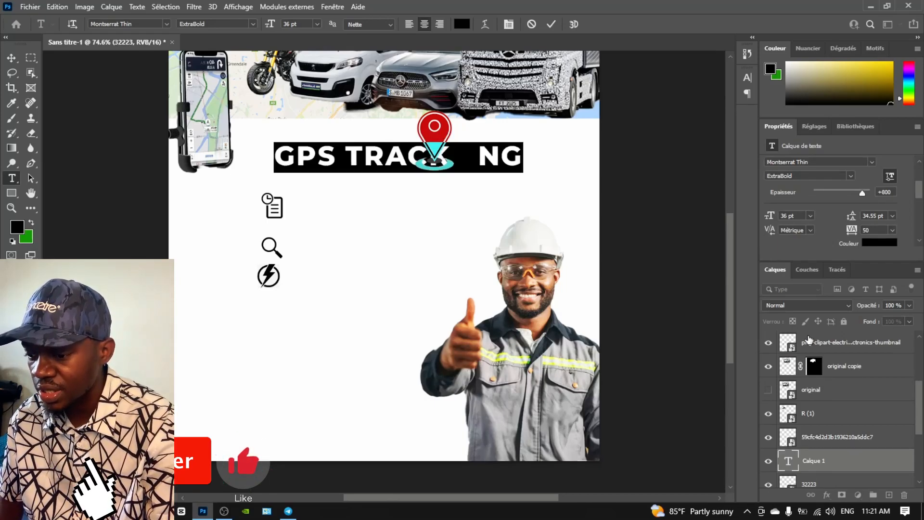
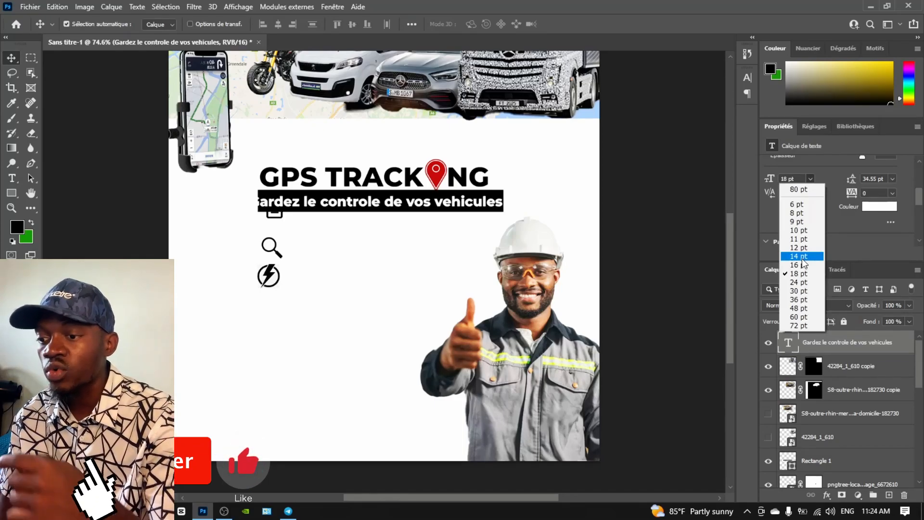
Shrink the tagline to 16 pt so it fits its bar, and type its second line
{"action": "left_click", "coordinate": [798, 265]}
{"action": "left_click", "coordinate": [892, 194]}
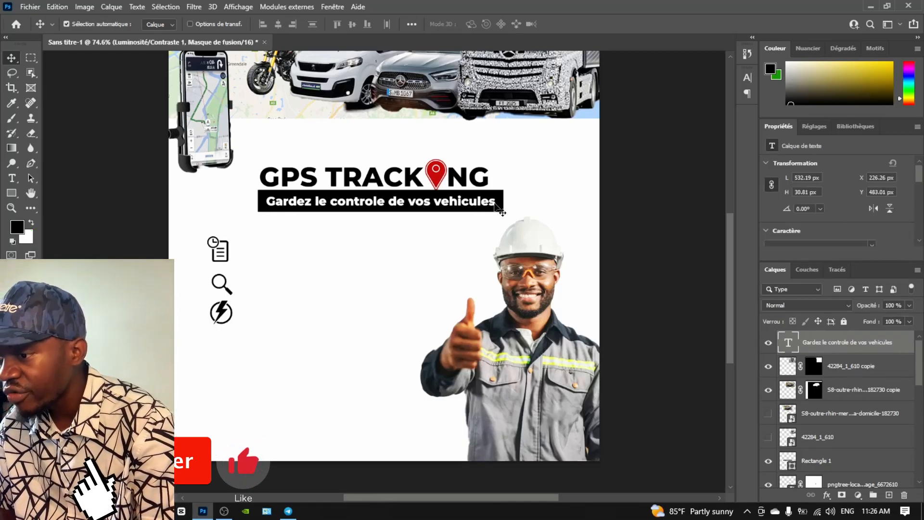
{"action": "double_click", "coordinate": [498, 212]}
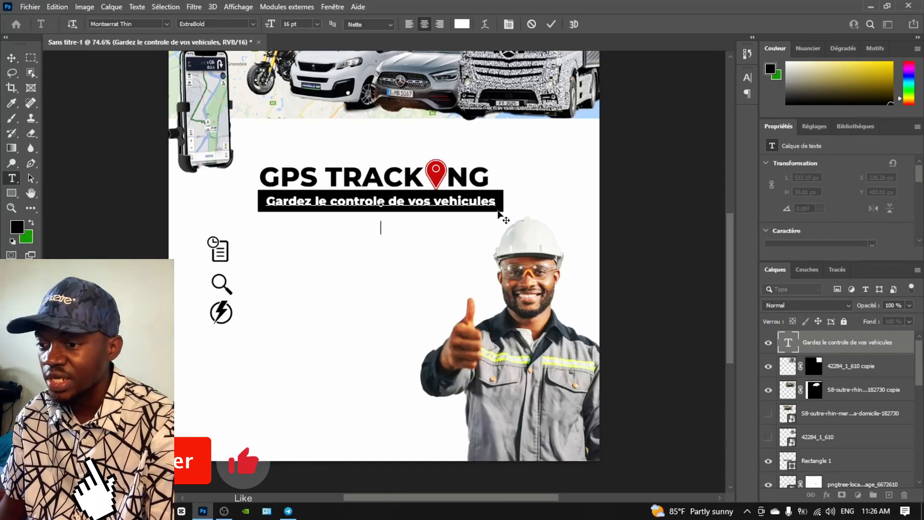
{"action": "type", "text": "tem"}
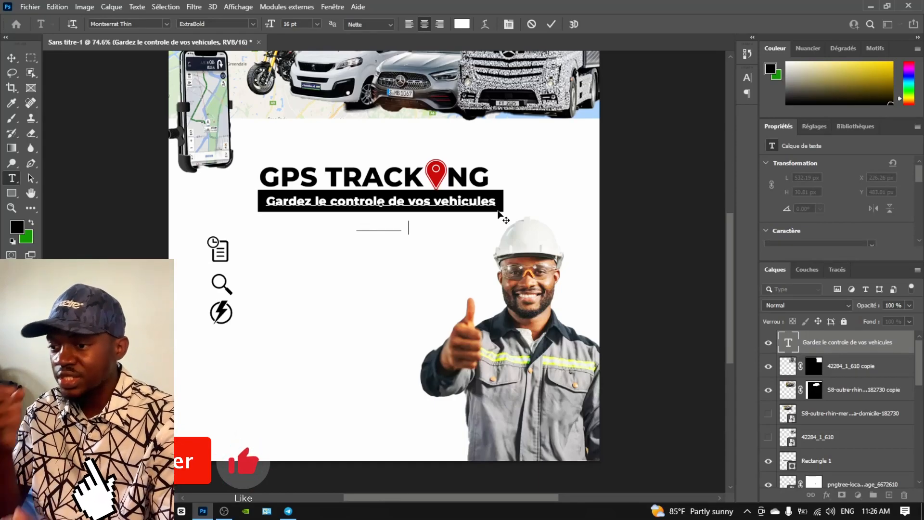
{"action": "type", "text": "s reel"}
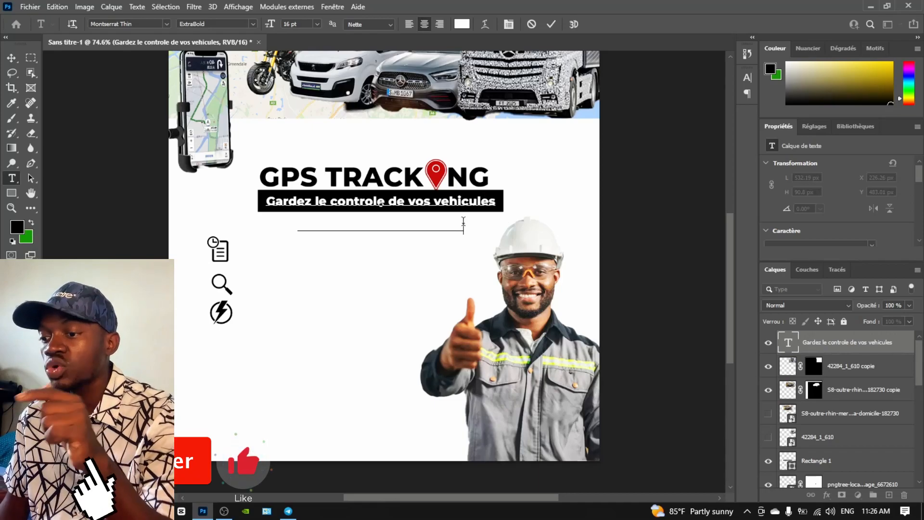
Colour the second line near-black and tighten the spacing between the two lines
{"action": "left_click_drag", "start_coordinate": [464, 227], "coordinate": [270, 227]}
{"action": "left_click", "coordinate": [462, 24]}
{"action": "left_click_drag", "start_coordinate": [547, 348], "coordinate": [665, 416]}
{"action": "left_click", "coordinate": [792, 264]}
{"action": "left_click", "coordinate": [388, 226]}
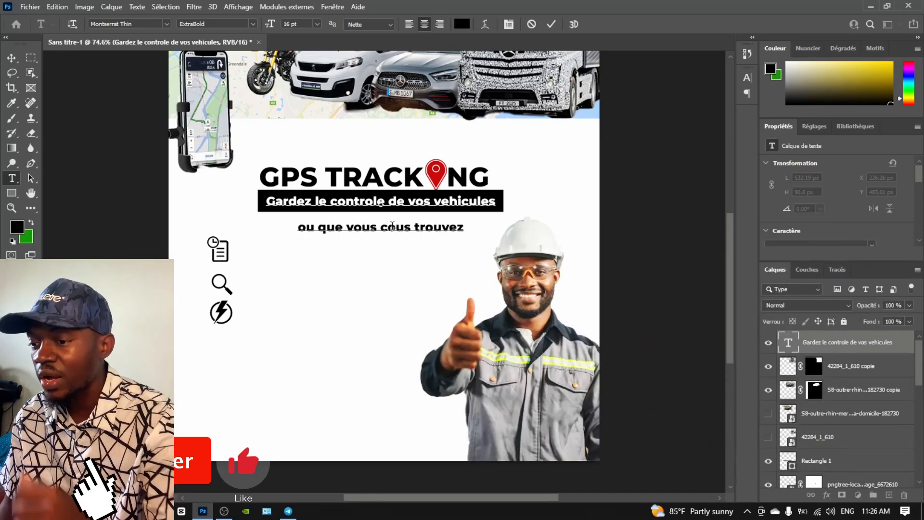
{"action": "left_click", "coordinate": [10, 59]}
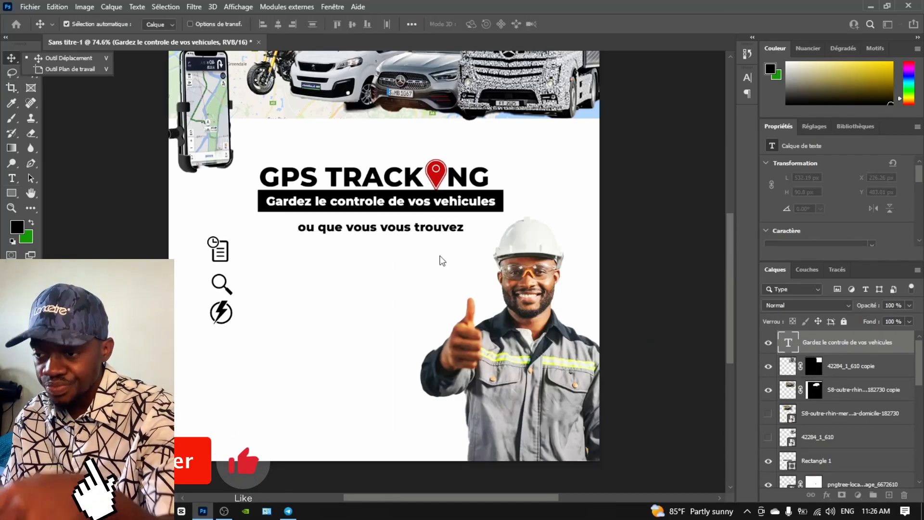
{"action": "scroll", "coordinate": [868, 199], "scroll_direction": "down", "scroll_amount": 1}
{"action": "left_click_drag", "start_coordinate": [859, 198], "coordinate": [851, 201]}
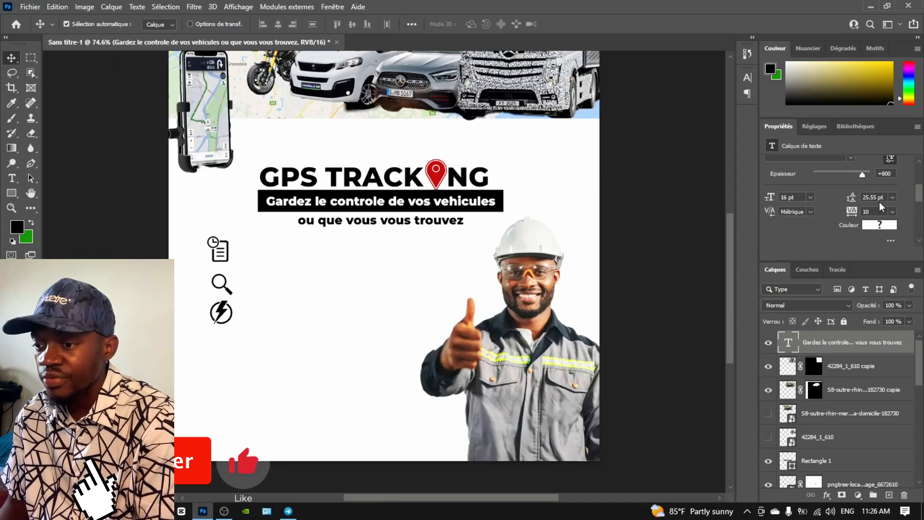
Set 'ou que vous vous trouvez' to Regular weight and copy the subtitle beside the first icon
{"action": "double_click", "coordinate": [320, 222]}
{"action": "left_click_drag", "start_coordinate": [297, 221], "coordinate": [538, 229]}
{"action": "scroll", "coordinate": [834, 183], "scroll_direction": "up", "scroll_amount": 1}
{"action": "scroll", "coordinate": [835, 183], "scroll_direction": "up", "scroll_amount": 1}
{"action": "left_click", "coordinate": [846, 175]}
{"action": "left_click", "coordinate": [839, 214]}
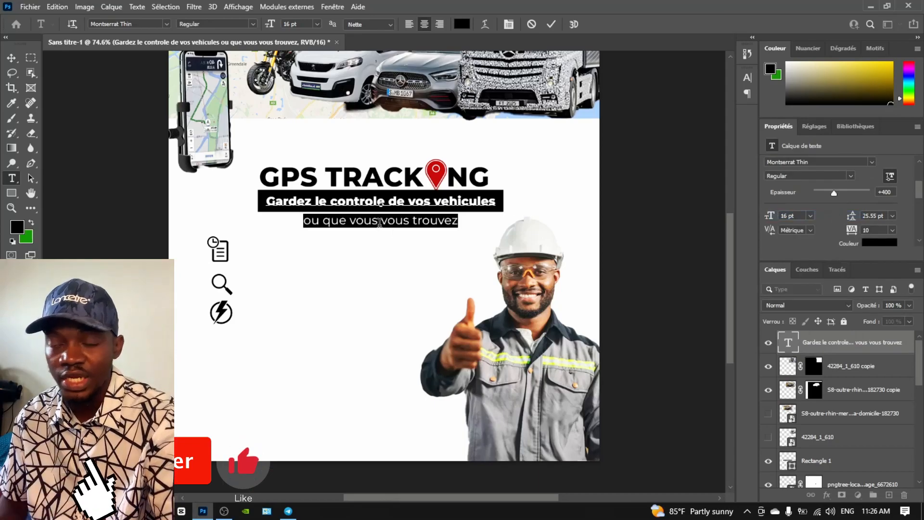
{"action": "left_click", "coordinate": [12, 58]}
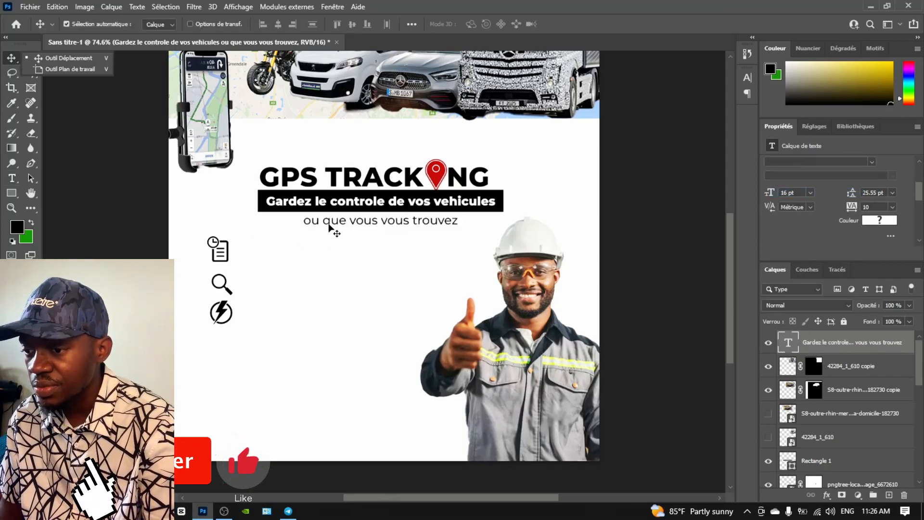
{"action": "left_click_drag", "start_coordinate": [331, 227], "coordinate": [268, 261]}
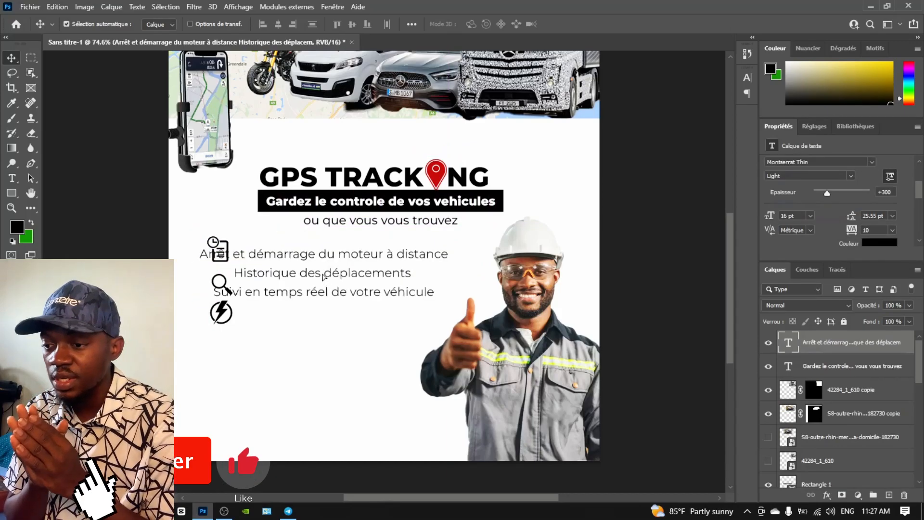
Nudge the copied text beside the icons and left-align the three feature lines
{"action": "left_click_drag", "start_coordinate": [321, 275], "coordinate": [351, 275]}
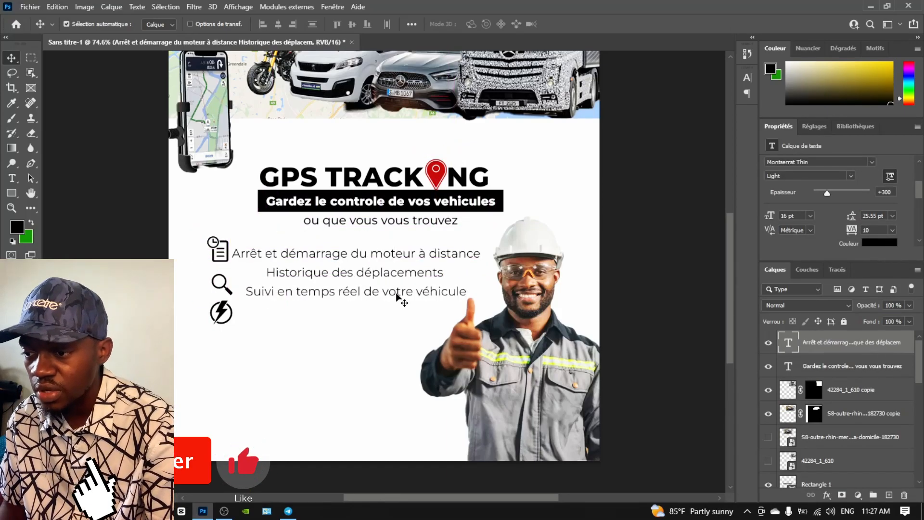
{"action": "double_click", "coordinate": [344, 274]}
{"action": "key", "text": "ctrl+a"}
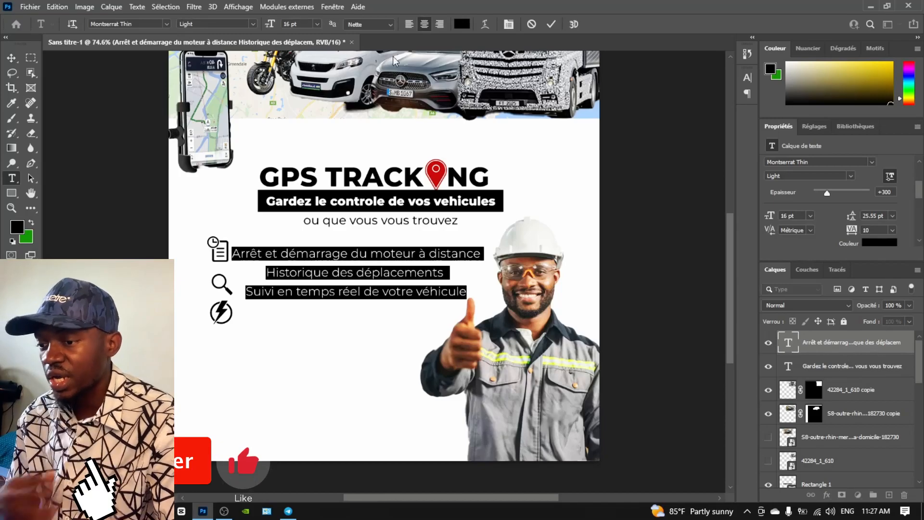
{"action": "left_click", "coordinate": [408, 24]}
{"action": "left_click", "coordinate": [11, 57]}
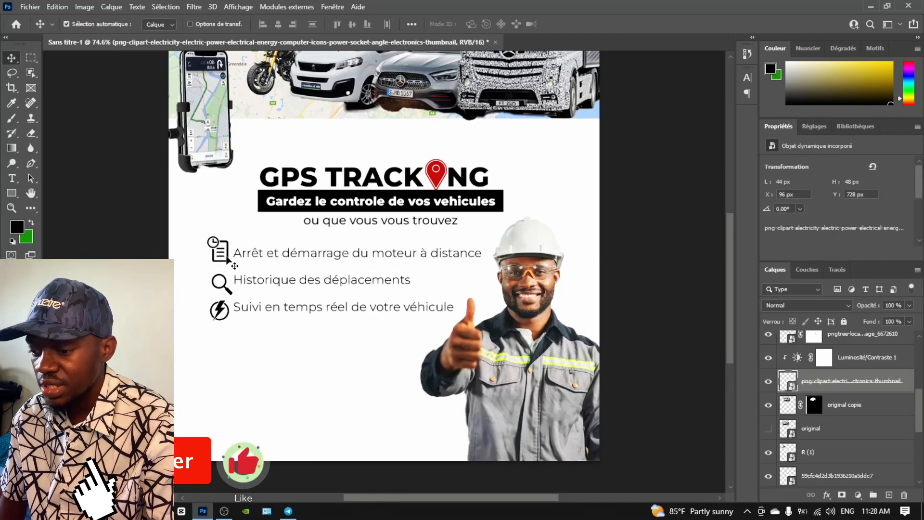
Select the three icons together and resize them with free transform
{"action": "left_click_drag", "start_coordinate": [215, 350], "coordinate": [222, 223]}
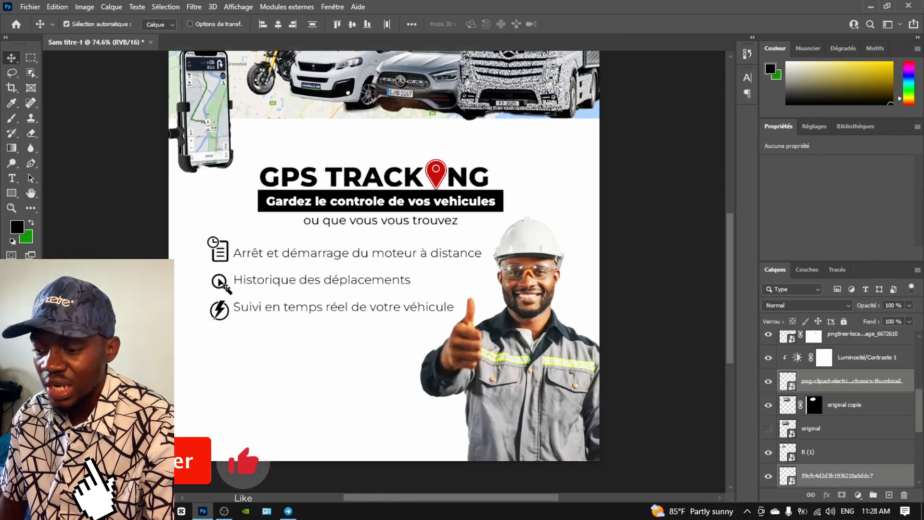
{"action": "key", "text": "ctrl+t"}
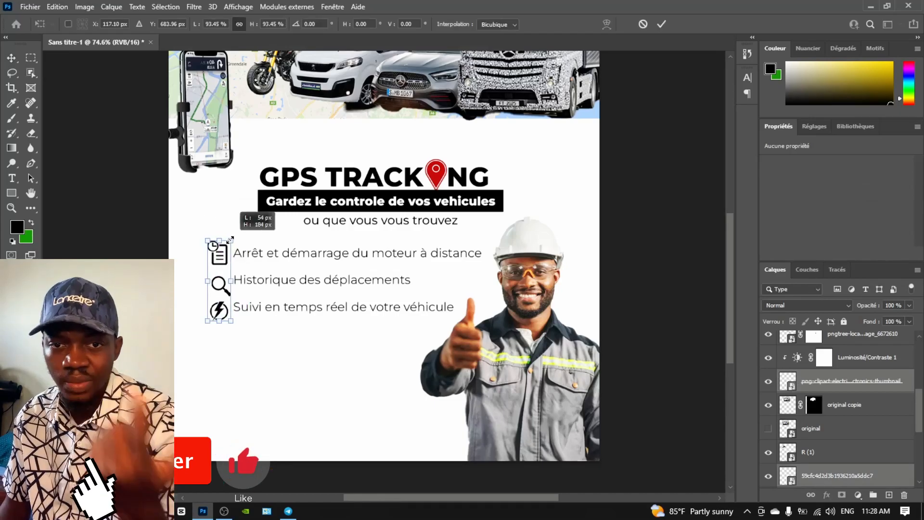
{"action": "left_click", "coordinate": [11, 58]}
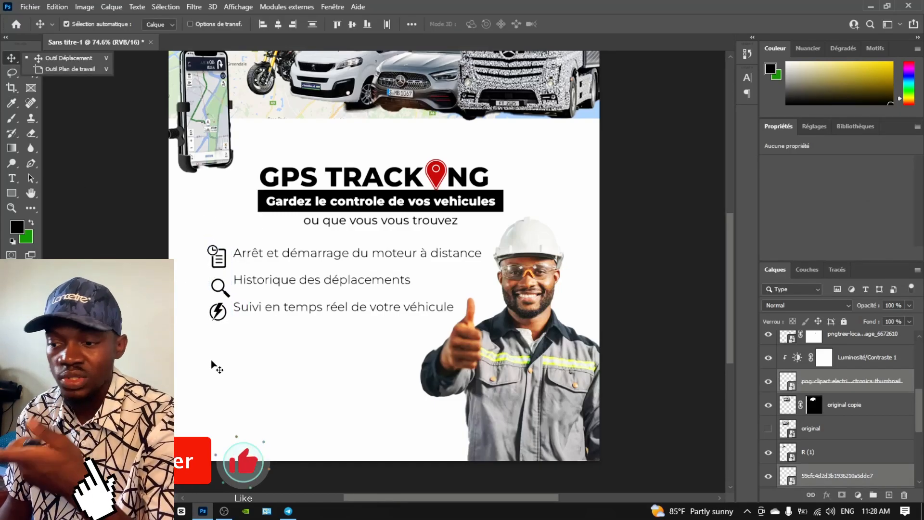
Type the '01 VEHICULE' / '49 900 FCFA' price tag and make VEHICULE 10 pt
{"action": "type", "text": "EHICULE"}
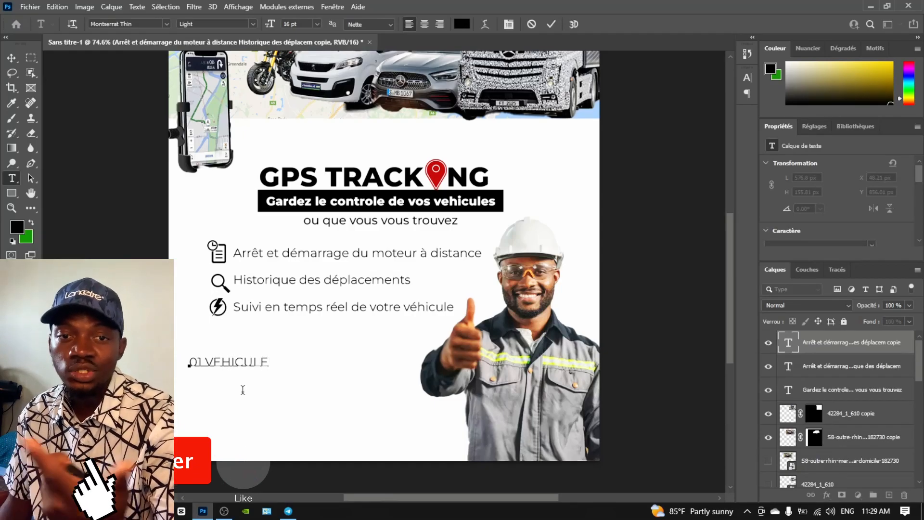
{"action": "key", "text": "Return"}
{"action": "type", "text": "49 900 FCFA"}
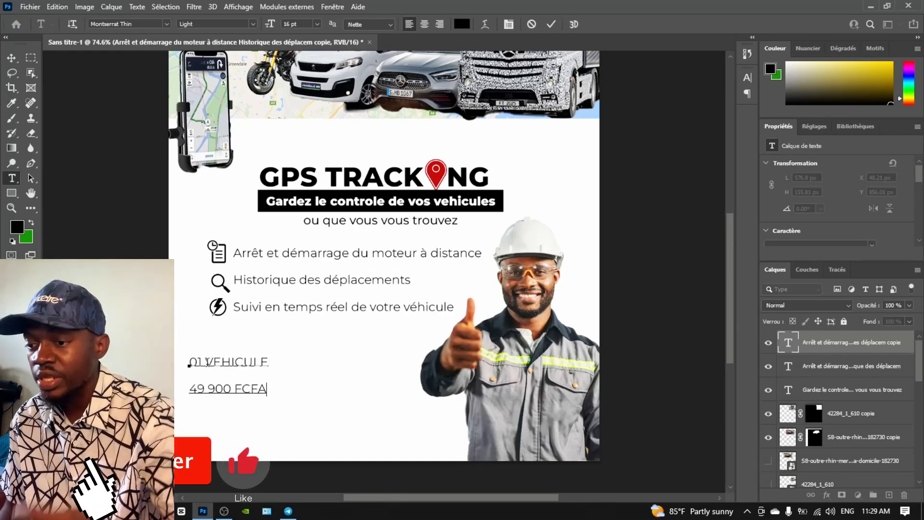
{"action": "left_click_drag", "start_coordinate": [207, 362], "coordinate": [286, 363]}
{"action": "left_click", "coordinate": [317, 24]}
{"action": "left_click", "coordinate": [302, 76]}
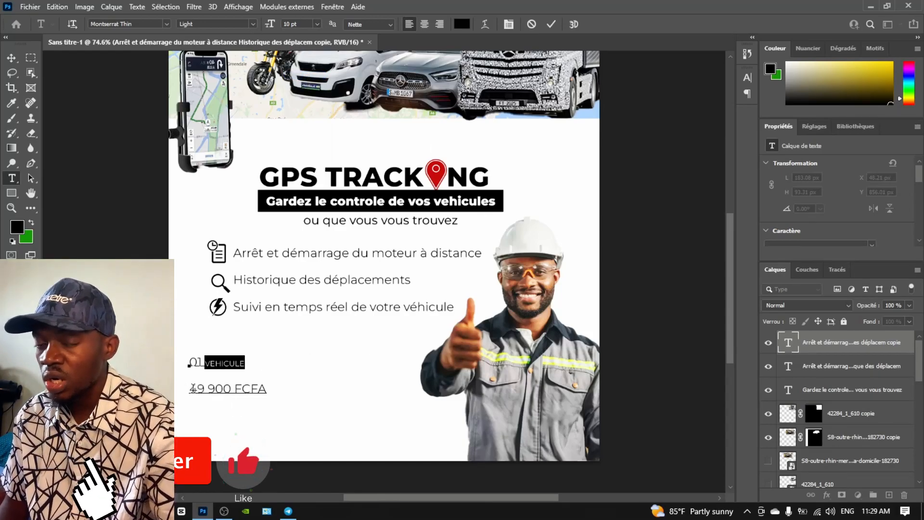
Make the price 49 900 FCFA bold and set the tag's line spacing to 16 pt
{"action": "left_click_drag", "start_coordinate": [192, 388], "coordinate": [267, 389]}
{"action": "left_click", "coordinate": [253, 23]}
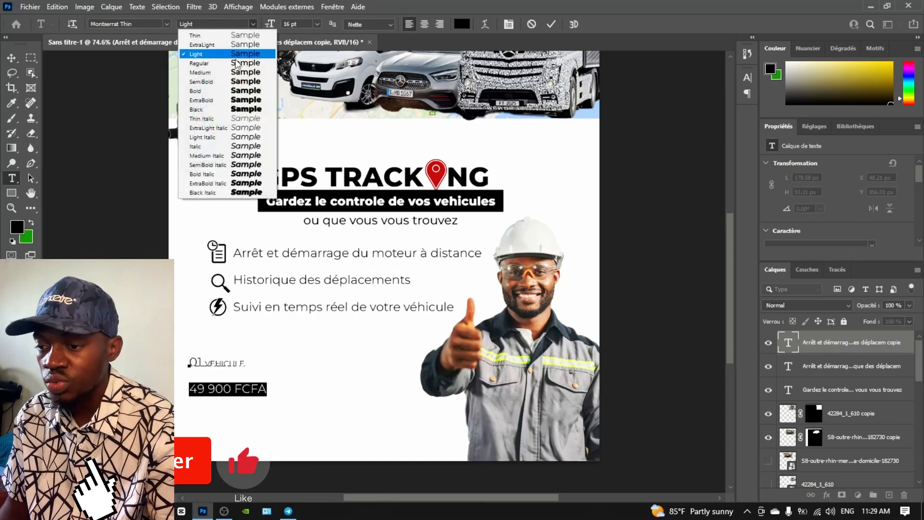
{"action": "left_click", "coordinate": [232, 91]}
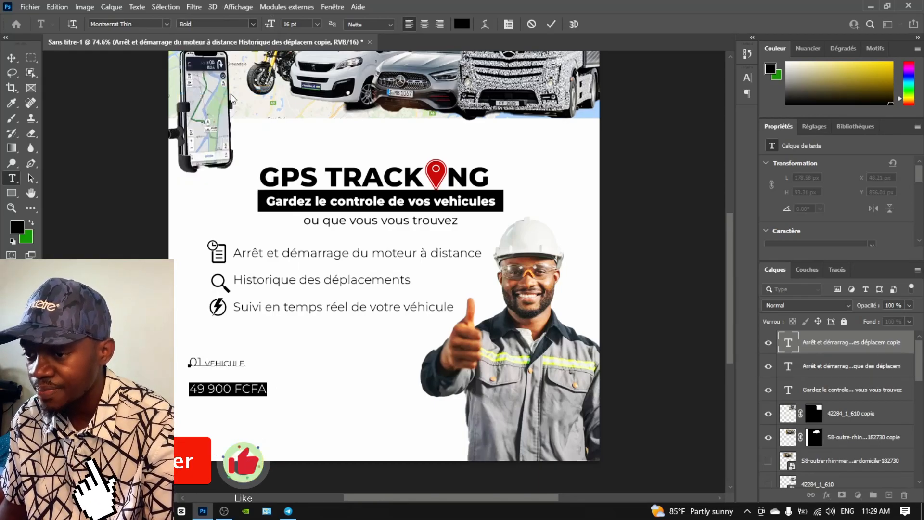
{"action": "left_click", "coordinate": [190, 364], "text": "shift"}
{"action": "scroll", "coordinate": [831, 197], "scroll_direction": "down", "scroll_amount": 3}
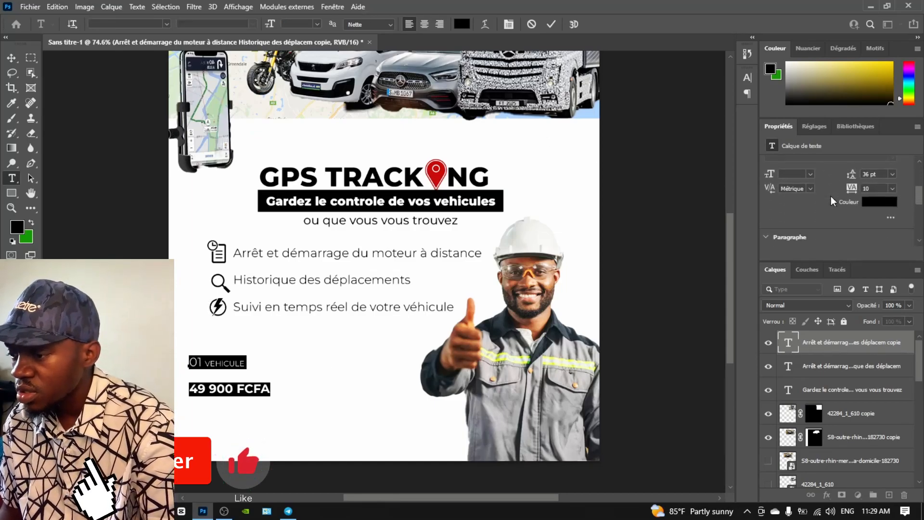
{"action": "left_click", "coordinate": [893, 174]}
{"action": "left_click", "coordinate": [887, 253]}
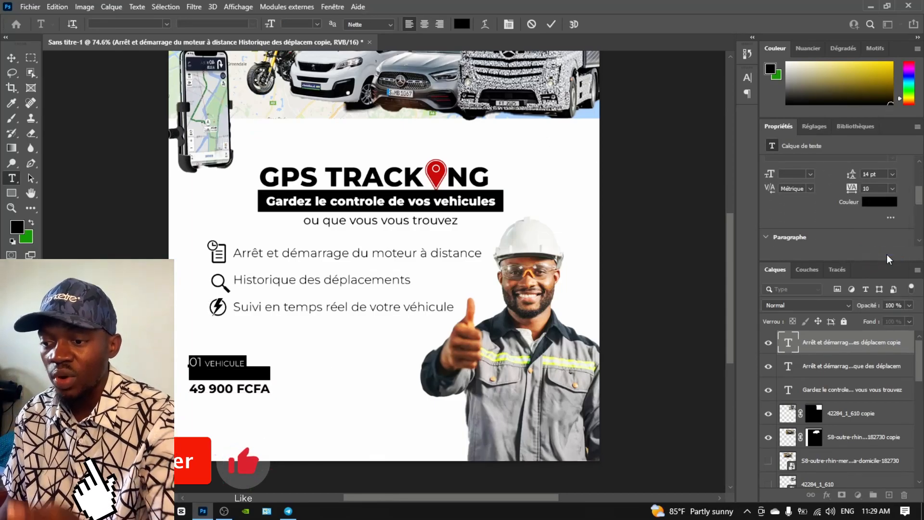
{"action": "left_click", "coordinate": [893, 173]}
{"action": "left_click", "coordinate": [885, 264]}
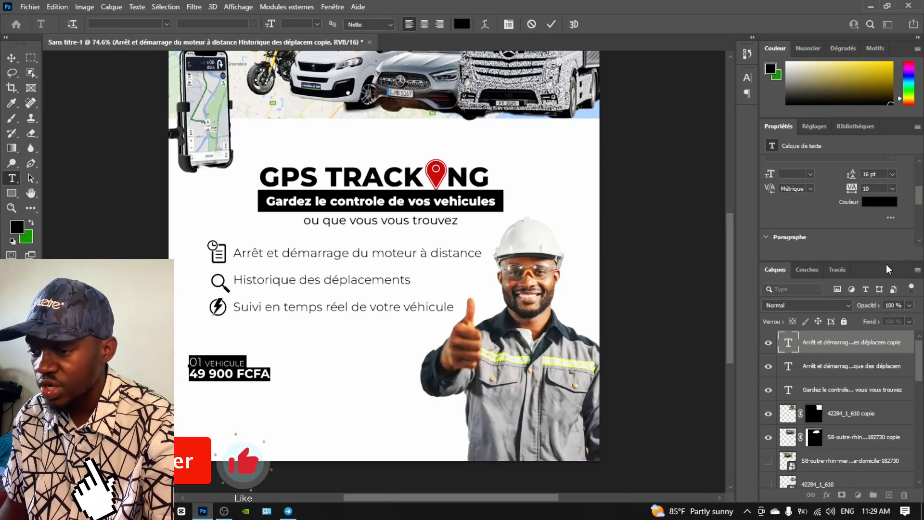
{"action": "left_click", "coordinate": [893, 176]}
{"action": "left_click", "coordinate": [885, 265]}
{"action": "left_click", "coordinate": [214, 363]}
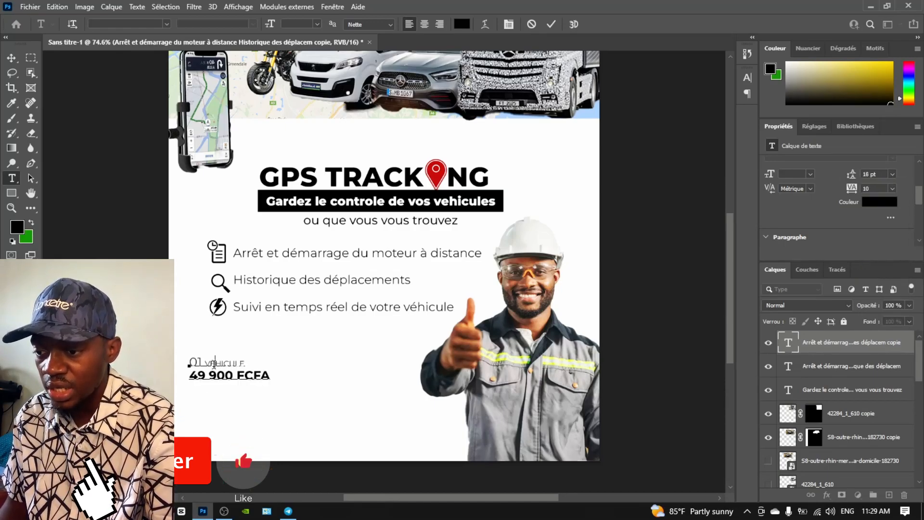
Copy the tag to the right as '02 VEHICULES 89 900 FCFA', then copy the feature list downward
{"action": "left_click", "coordinate": [11, 58]}
{"action": "left_click_drag", "start_coordinate": [227, 378], "coordinate": [335, 404]}
{"action": "double_click", "coordinate": [336, 403]}
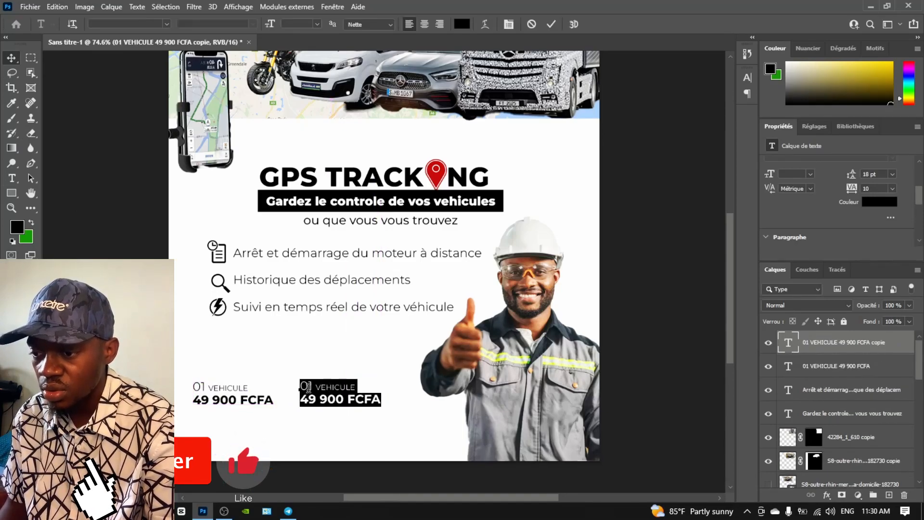
{"action": "left_click", "coordinate": [314, 385]}
{"action": "key", "text": "BackSpace"}
{"action": "type", "text": "2"}
{"action": "type", "text": "S"}
{"action": "left_click", "coordinate": [311, 400]}
{"action": "key", "text": "BackSpace"}
{"action": "type", "text": "8"}
{"action": "left_click", "coordinate": [11, 57]}
{"action": "left_click_drag", "start_coordinate": [307, 283], "coordinate": [302, 429]}
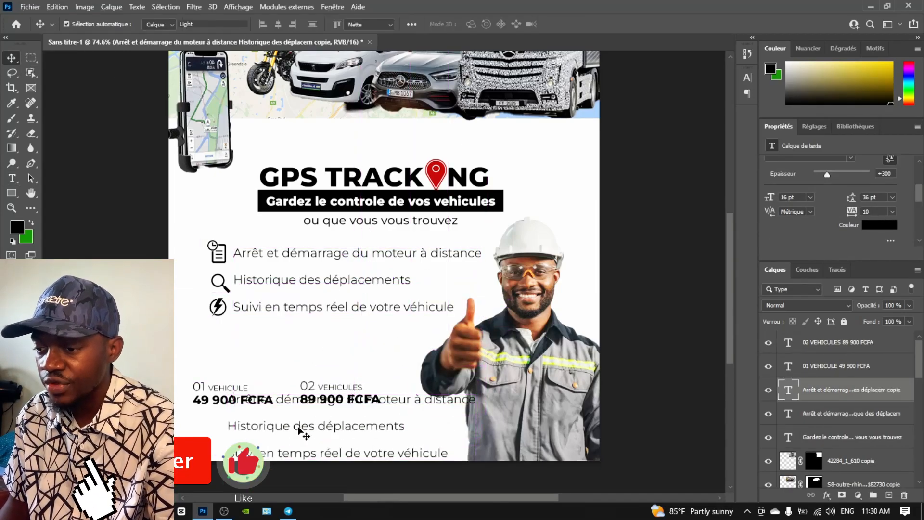
{"action": "double_click", "coordinate": [301, 430]}
{"action": "type", "text": "www.lancetre"}
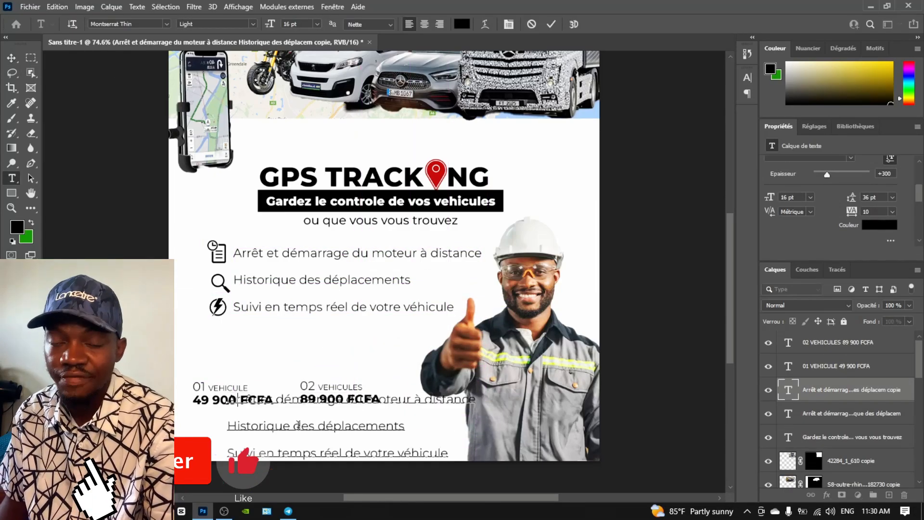
{"action": "type", "text": ".com"}
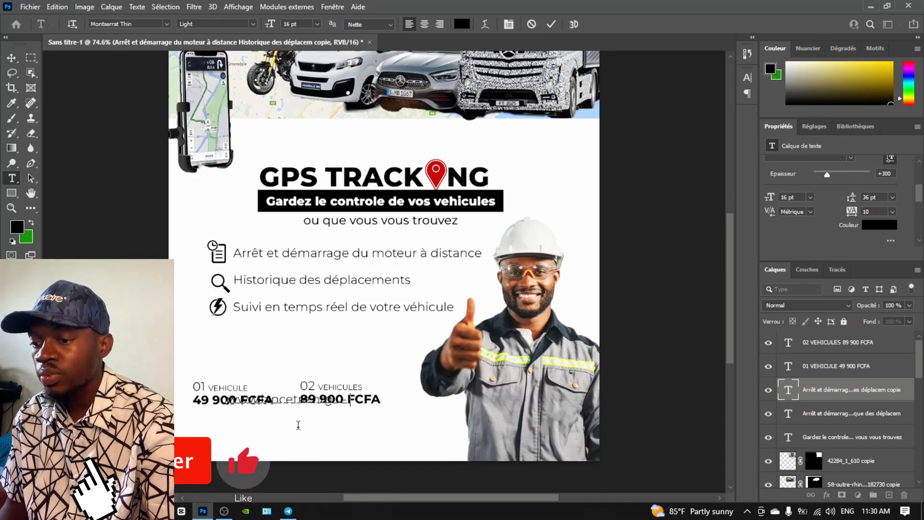
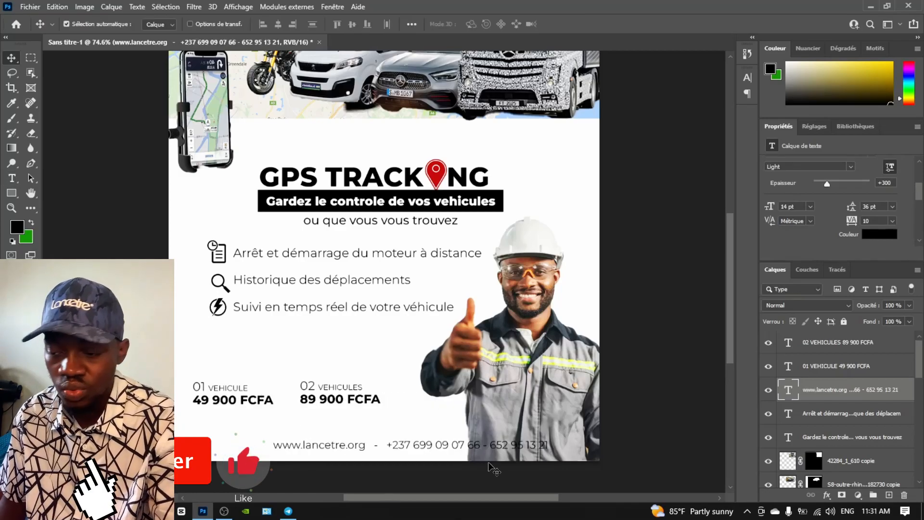
{"action": "left_click_drag", "start_coordinate": [504, 447], "coordinate": [530, 451]}
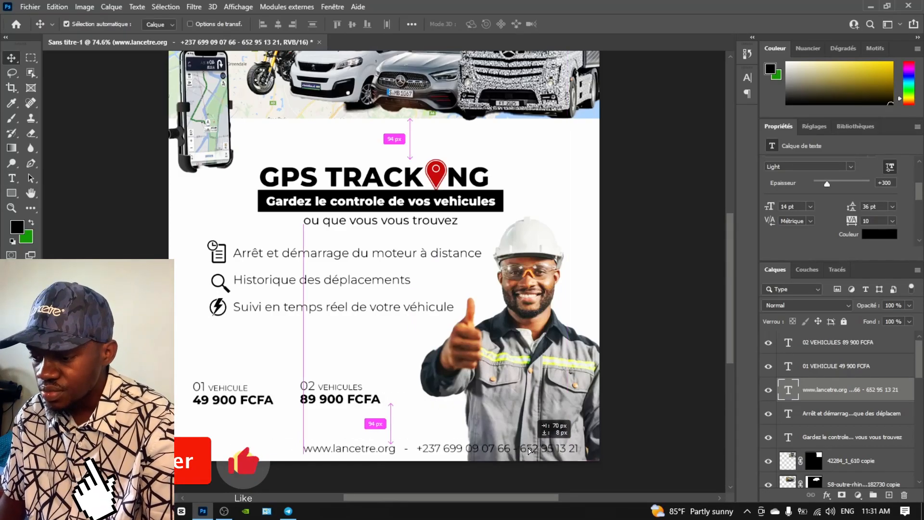
{"action": "key", "text": "u"}
{"action": "left_click_drag", "start_coordinate": [292, 439], "coordinate": [603, 461]}
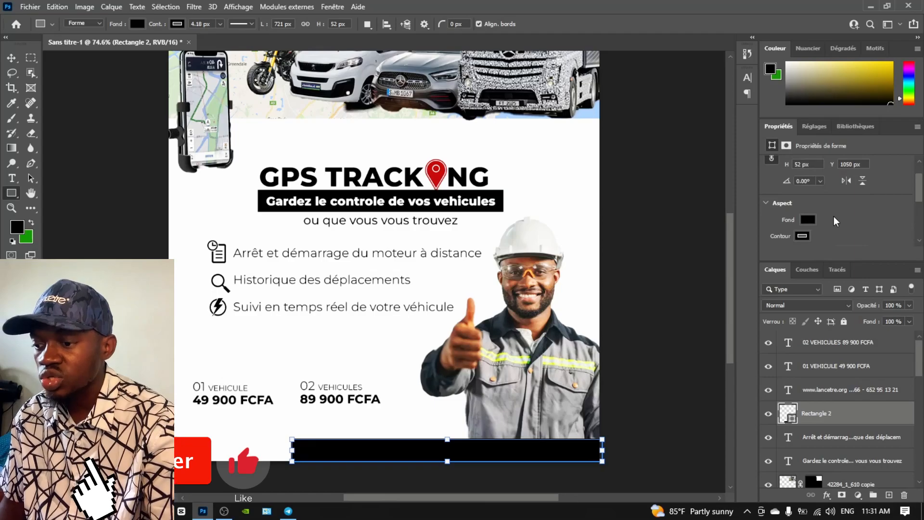
Fill the contact bar with a green linear gradient and adjust its angle
{"action": "left_click", "coordinate": [843, 49]}
{"action": "left_click", "coordinate": [791, 86]}
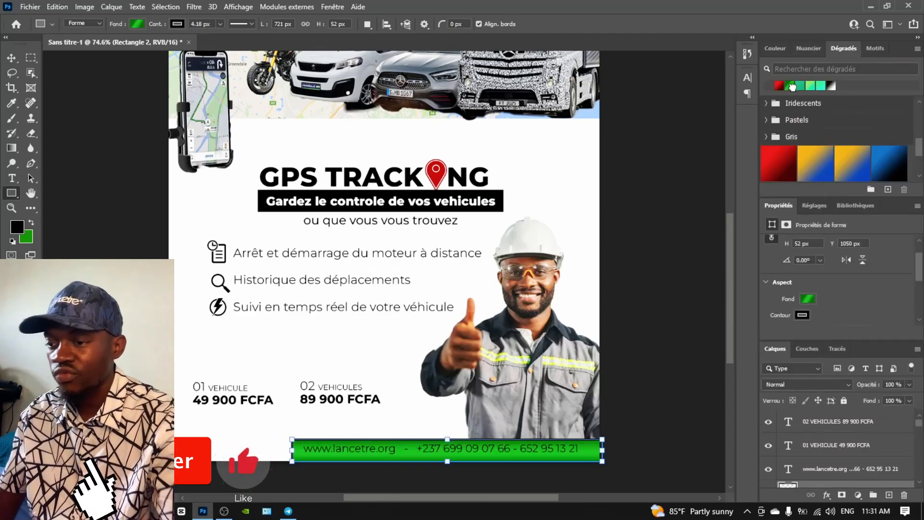
{"action": "left_click", "coordinate": [806, 299]}
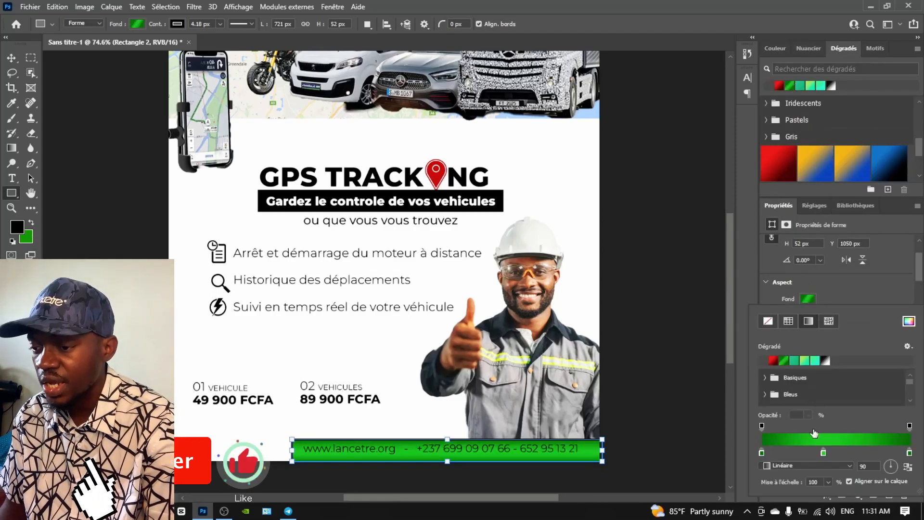
{"action": "left_click", "coordinate": [839, 464]}
{"action": "left_click", "coordinate": [808, 492]}
{"action": "left_click", "coordinate": [895, 467]}
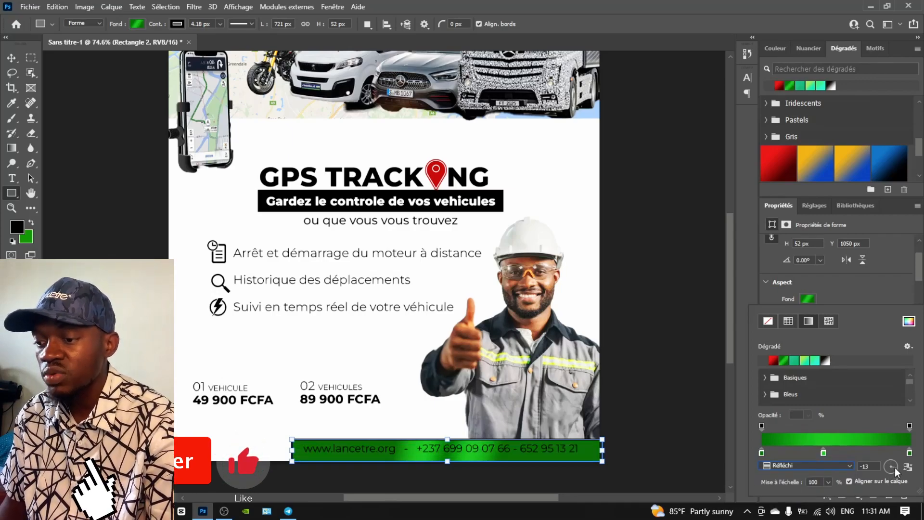
{"action": "left_click", "coordinate": [850, 466]}
{"action": "left_click", "coordinate": [804, 460]}
{"action": "left_click_drag", "start_coordinate": [896, 467], "coordinate": [896, 467]}
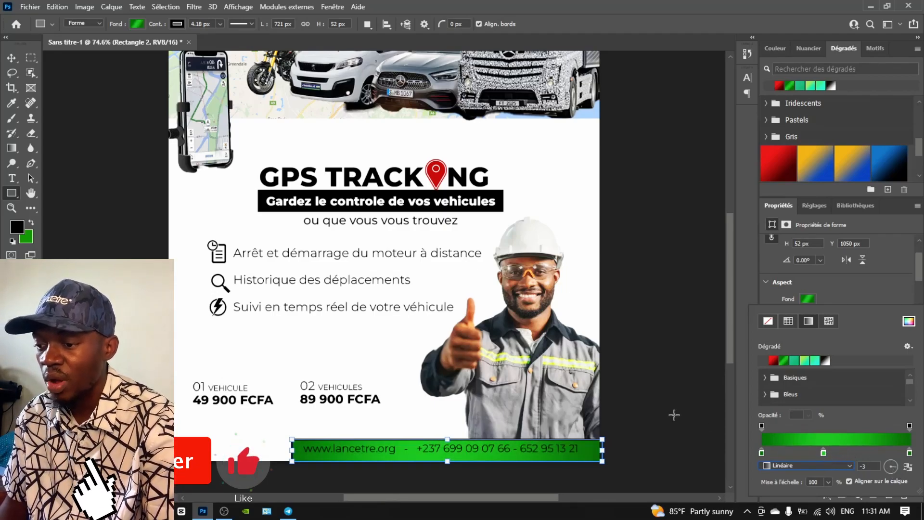
{"action": "left_click", "coordinate": [11, 58]}
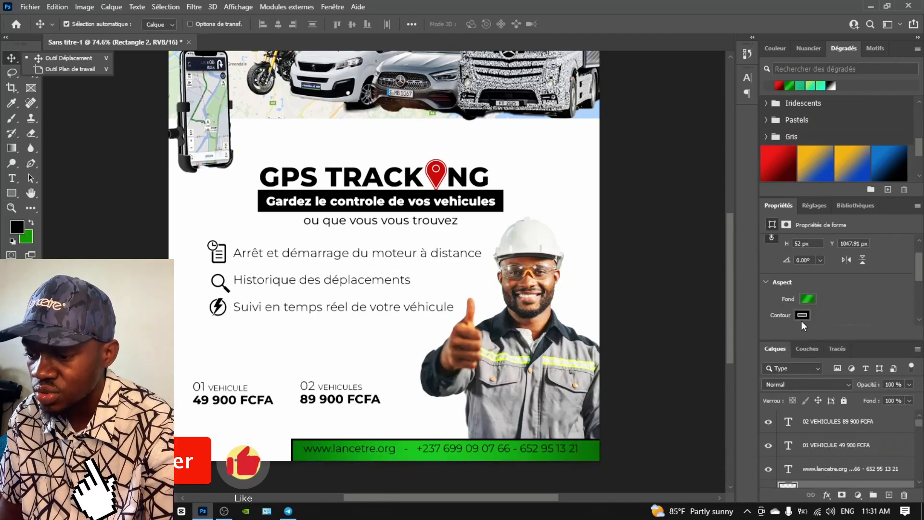
Remove the bar's outline and reselect the bar layer
{"action": "left_click", "coordinate": [803, 315]}
{"action": "left_click", "coordinate": [768, 327]}
{"action": "left_click", "coordinate": [316, 449]}
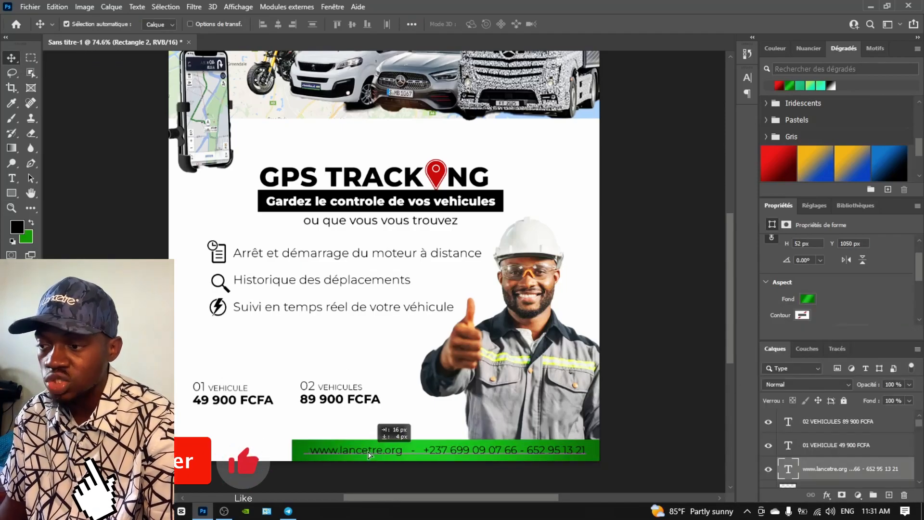
{"action": "left_click", "coordinate": [317, 449]}
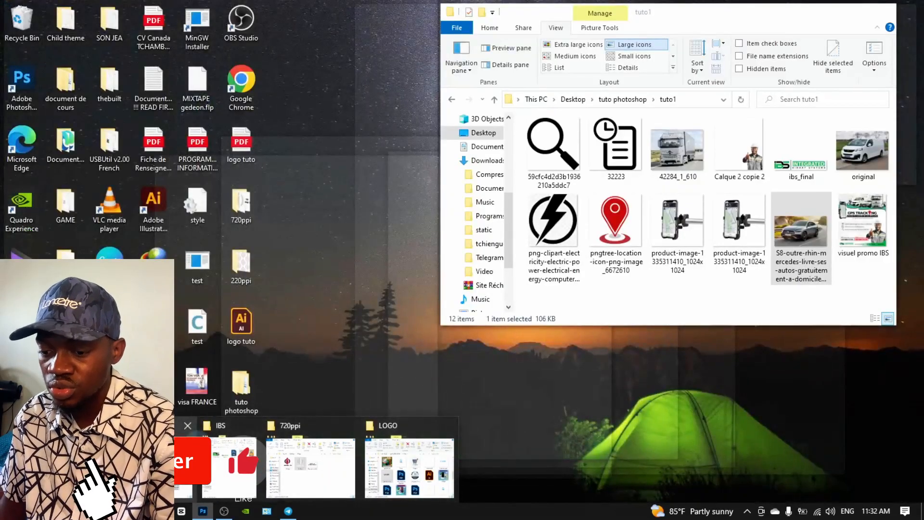
Drag the Fichier 1 logo image from the 720ppi folder onto the flyer
{"action": "left_click", "coordinate": [229, 464]}
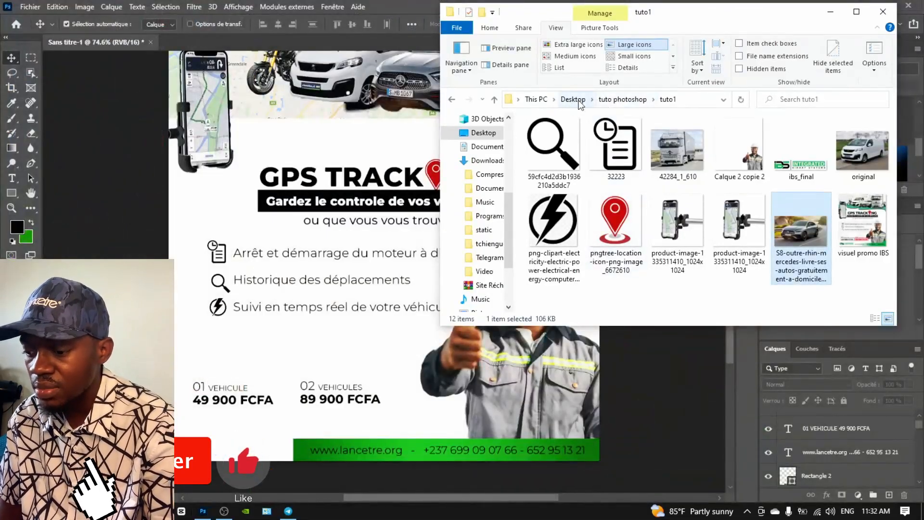
{"action": "left_click", "coordinate": [621, 99]}
{"action": "mouse_move", "coordinate": [266, 511]}
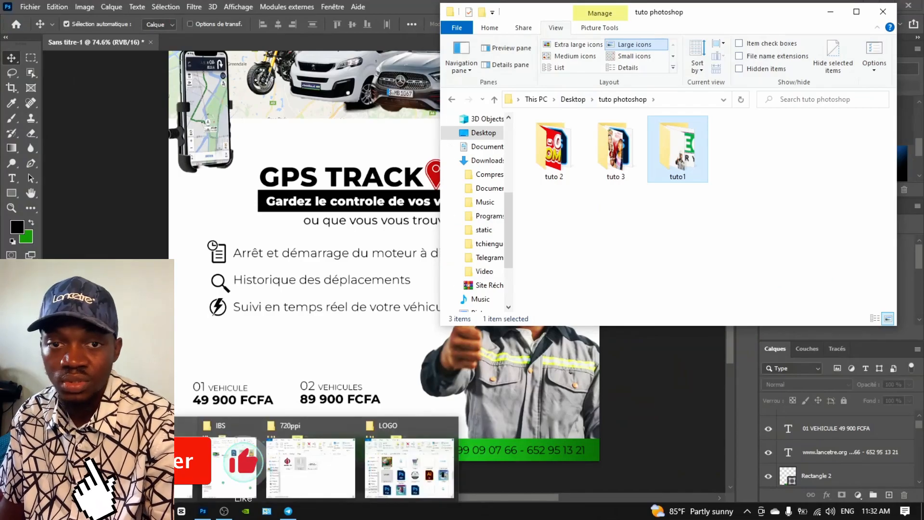
{"action": "left_click", "coordinate": [308, 462]}
{"action": "left_click_drag", "start_coordinate": [348, 282], "coordinate": [191, 363]}
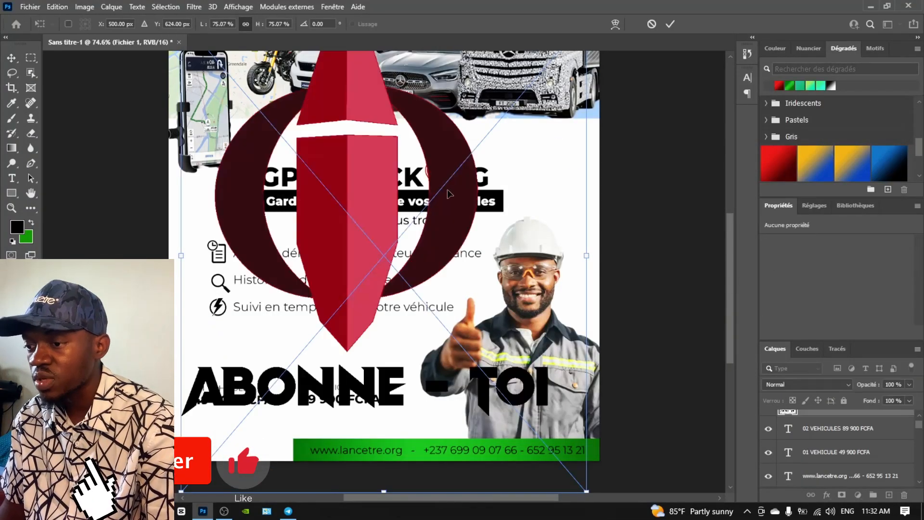
Scale the Fichier 1 logo to about 10% and set it in the bottom-left corner
{"action": "left_click_drag", "start_coordinate": [349, 311], "coordinate": [293, 309]}
{"action": "left_click_drag", "start_coordinate": [177, 312], "coordinate": [197, 406]}
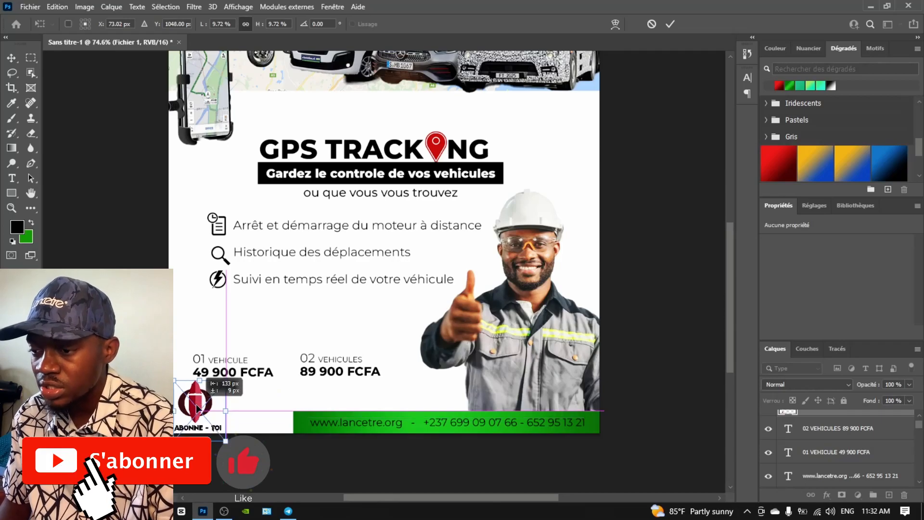
{"action": "key", "text": "Return"}
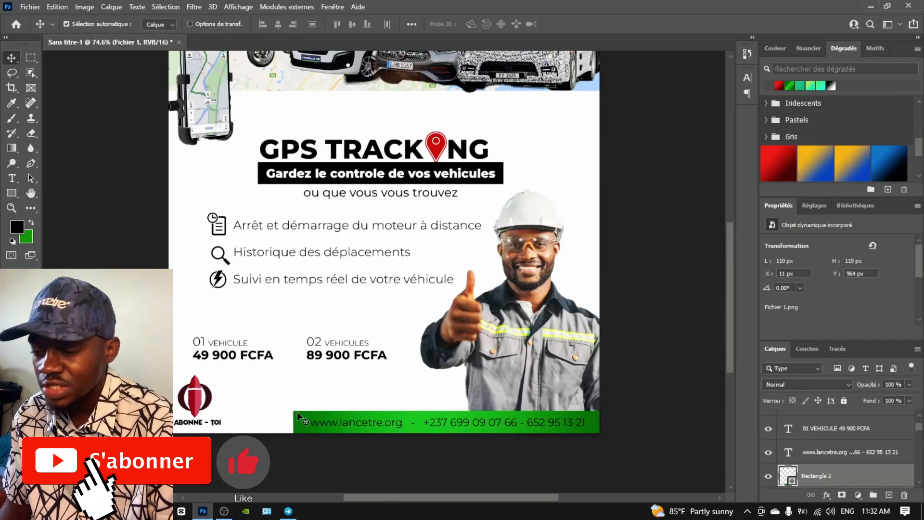
Switch the contact bar to a nearly horizontal red gradient at about -5°
{"action": "left_click", "coordinate": [782, 83]}
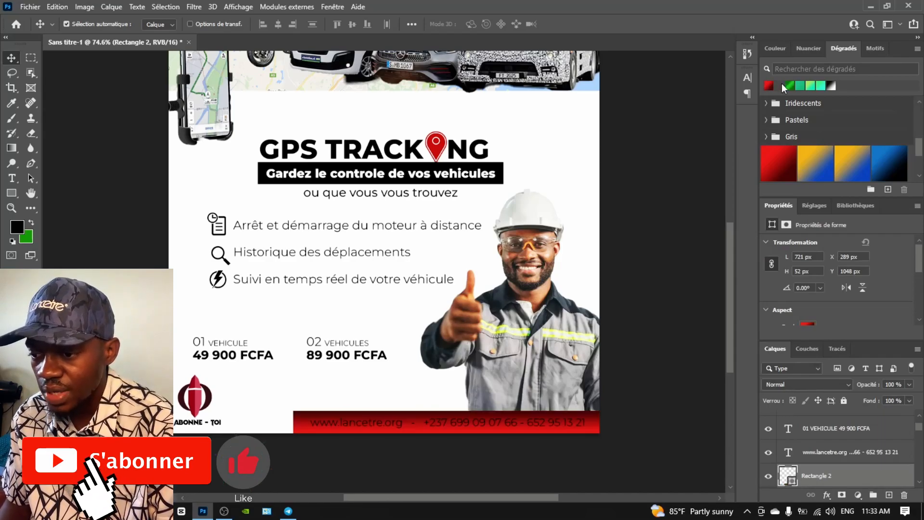
{"action": "scroll", "coordinate": [818, 310], "scroll_direction": "down", "scroll_amount": 1}
{"action": "scroll", "coordinate": [817, 310], "scroll_direction": "down", "scroll_amount": 1}
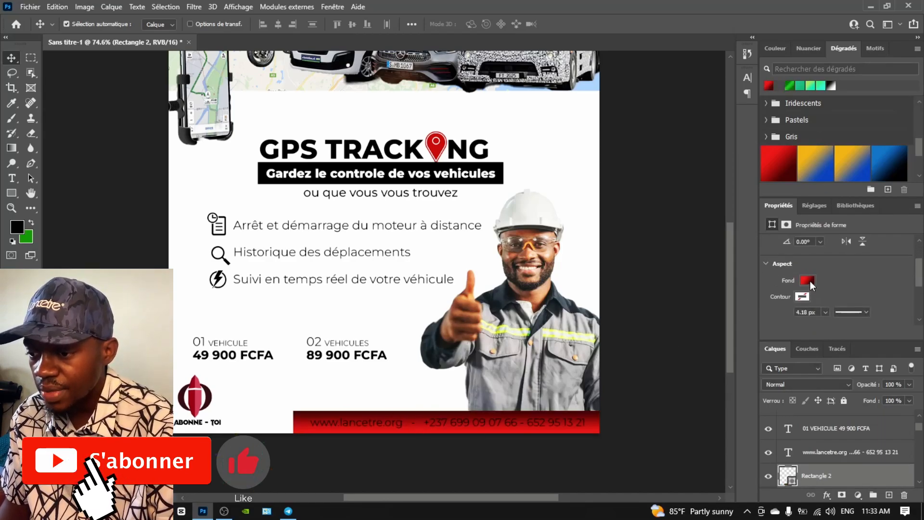
{"action": "left_click", "coordinate": [809, 281]}
{"action": "left_click_drag", "start_coordinate": [894, 446], "coordinate": [894, 448]}
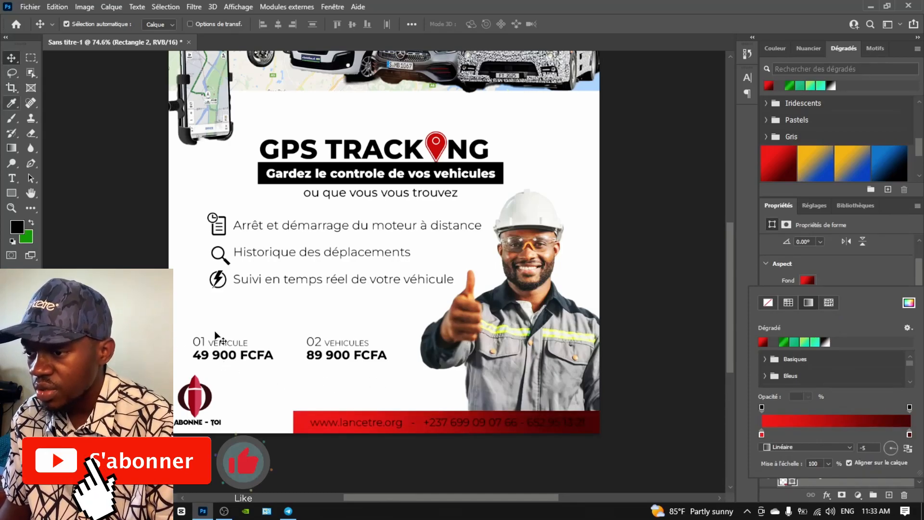
Make the website and phone text white
{"action": "left_click", "coordinate": [355, 426]}
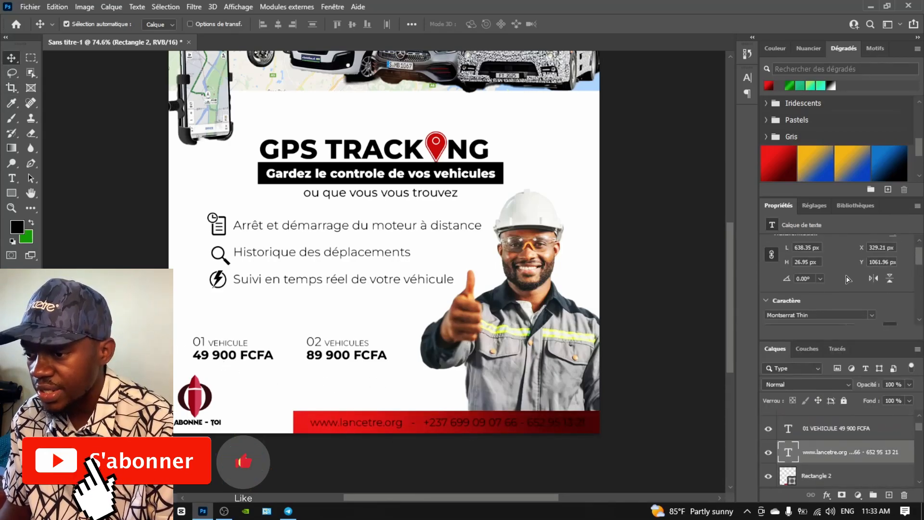
{"action": "left_click", "coordinate": [880, 294]}
{"action": "left_click_drag", "start_coordinate": [572, 307], "coordinate": [514, 263]}
{"action": "left_click", "coordinate": [785, 264]}
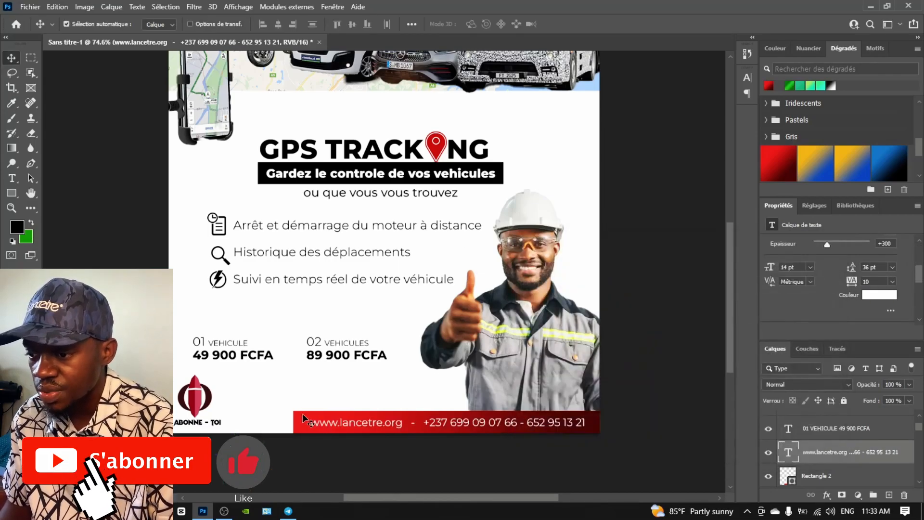
Stretch the red bar left to 812 px wide and add a layer mask to it
{"action": "left_click", "coordinate": [298, 424]}
{"action": "key", "text": "ctrl+t"}
{"action": "left_click_drag", "start_coordinate": [293, 422], "coordinate": [250, 428]}
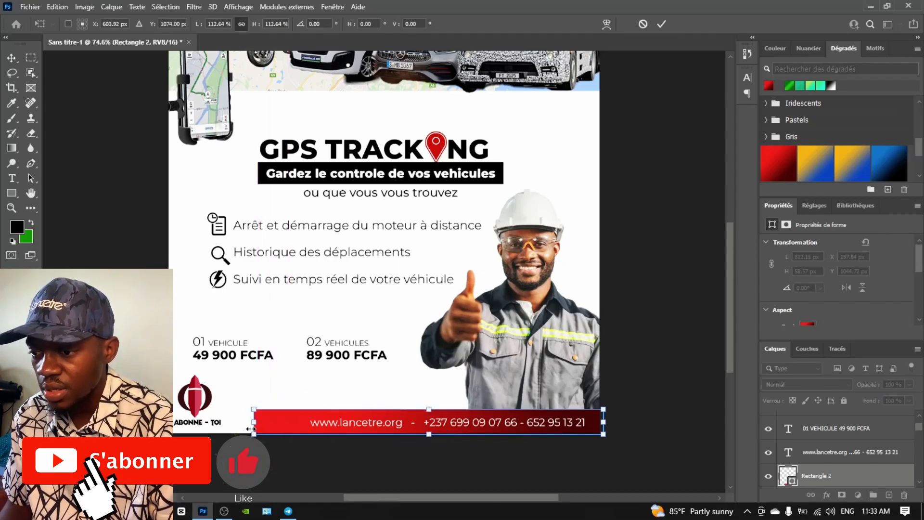
{"action": "key", "text": "Return"}
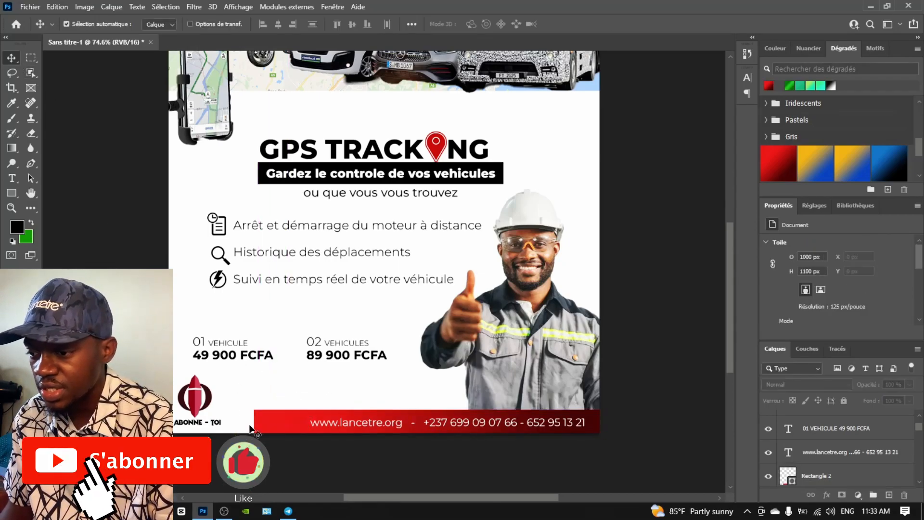
{"action": "left_click", "coordinate": [273, 424]}
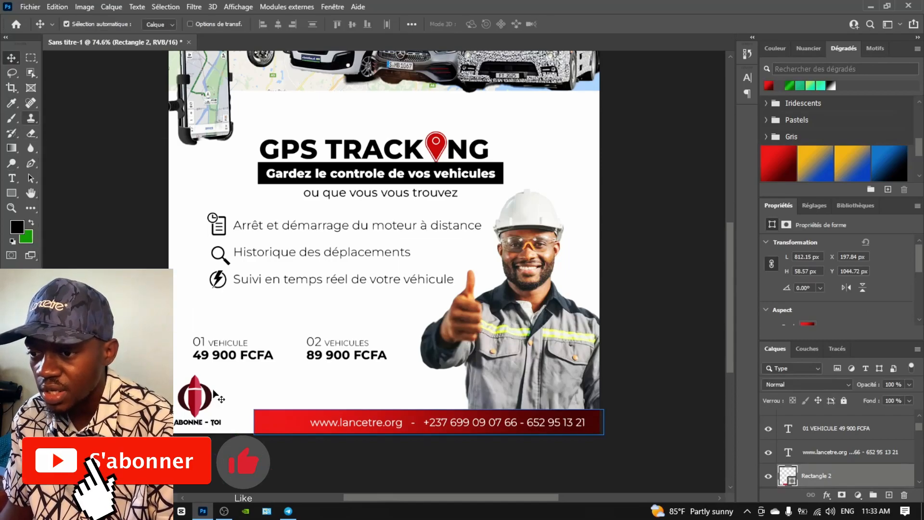
{"action": "left_click", "coordinate": [842, 495]}
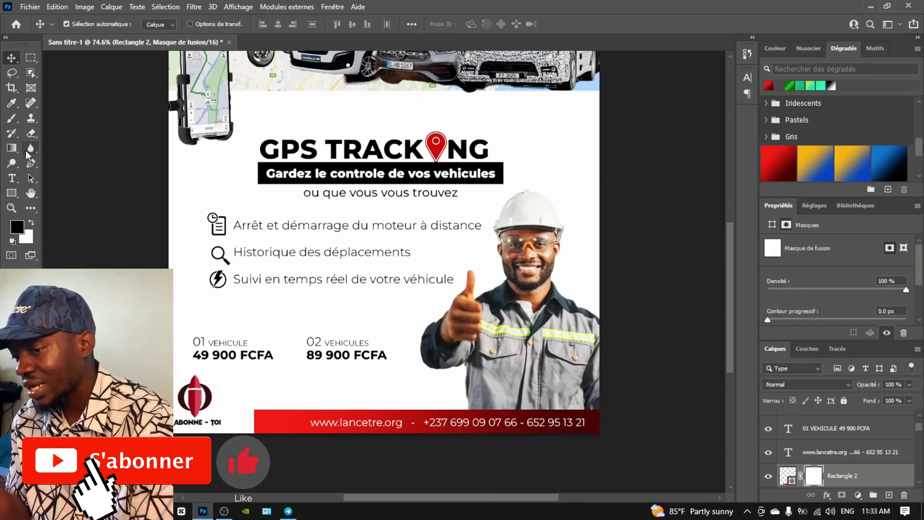
Fade the bar's left edge on its mask with a soft 135 px brush at 33% opacity
{"action": "left_click", "coordinate": [9, 119]}
{"action": "mouse_move", "coordinate": [253, 411]}
{"action": "left_mouse_down"}
{"action": "mouse_move", "coordinate": [249, 443]}
{"action": "mouse_move", "coordinate": [254, 409]}
{"action": "mouse_move", "coordinate": [250, 428]}
{"action": "left_mouse_up"}
{"action": "key", "text": "ctrl+z"}
{"action": "right_click", "coordinate": [255, 449]}
{"action": "double_click", "coordinate": [308, 422]}
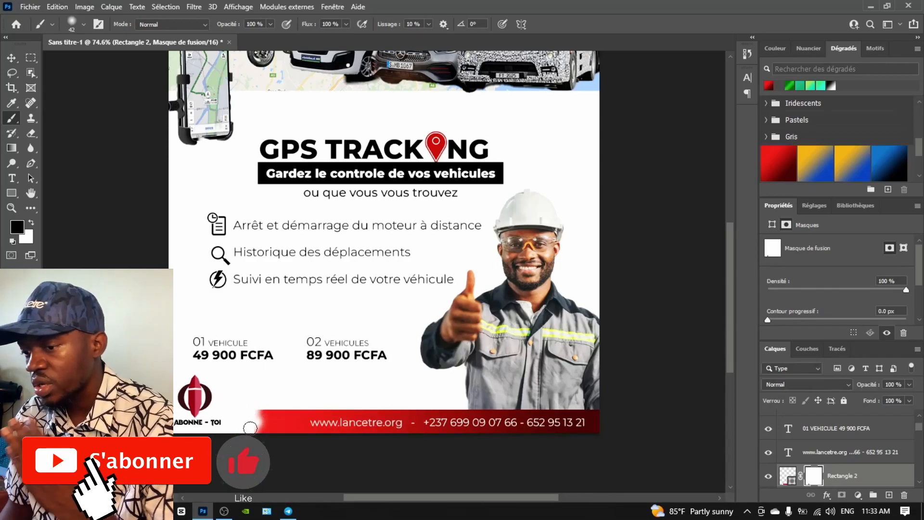
{"action": "right_click", "coordinate": [256, 426]}
{"action": "left_click", "coordinate": [365, 322]}
{"action": "left_click", "coordinate": [252, 422]}
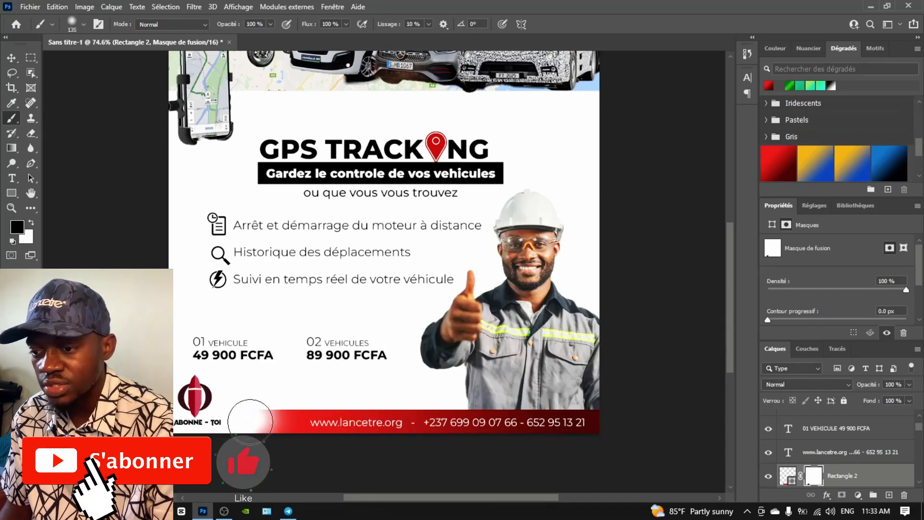
{"action": "left_click", "coordinate": [271, 24]}
{"action": "left_click_drag", "start_coordinate": [273, 37], "coordinate": [235, 37]}
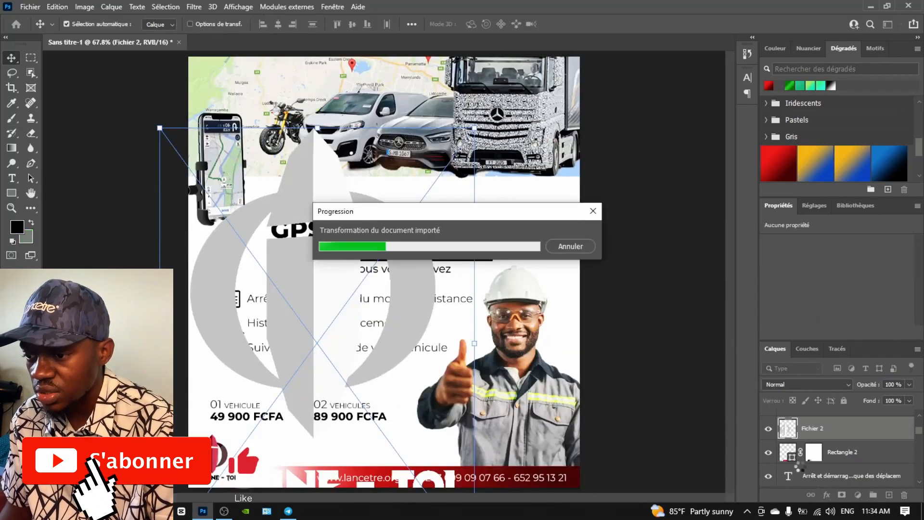
Place the grey Fichier 2 logo just above the background, enlarge it, and shift it left
{"action": "mouse_move", "coordinate": [799, 466]}
{"action": "left_mouse_down"}
{"action": "mouse_move", "coordinate": [789, 500]}
{"action": "mouse_move", "coordinate": [788, 469]}
{"action": "left_mouse_up"}
{"action": "left_click_drag", "start_coordinate": [320, 200], "coordinate": [322, 217]}
{"action": "key", "text": "ctrl+t"}
{"action": "left_click_drag", "start_coordinate": [157, 145], "coordinate": [174, 173]}
{"action": "left_click_drag", "start_coordinate": [321, 210], "coordinate": [297, 211]}
{"action": "left_click_drag", "start_coordinate": [447, 376], "coordinate": [491, 376]}
{"action": "left_click_drag", "start_coordinate": [320, 192], "coordinate": [295, 204]}
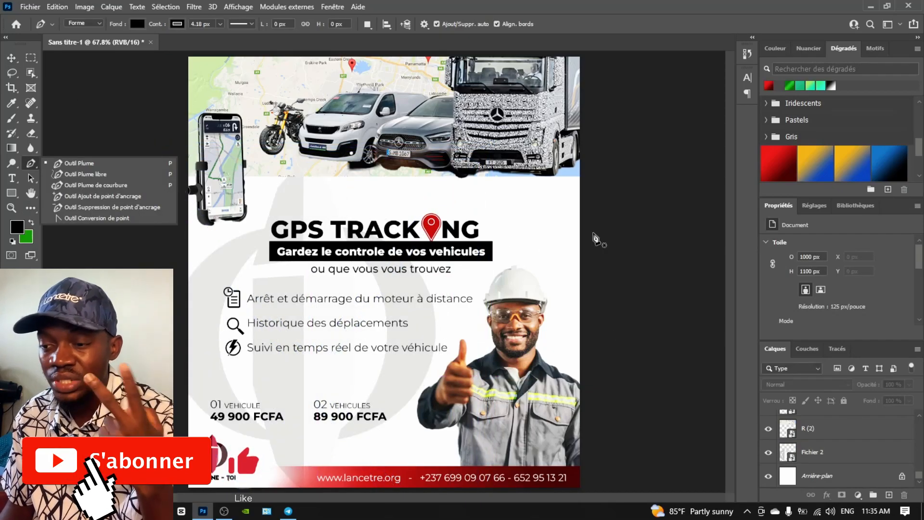
Draw the wavy band's outline out to the flyer's right edge and close it at its start
{"action": "left_click", "coordinate": [587, 203]}
{"action": "left_click_drag", "start_coordinate": [562, 202], "coordinate": [423, 204]}
{"action": "left_click", "coordinate": [388, 193]}
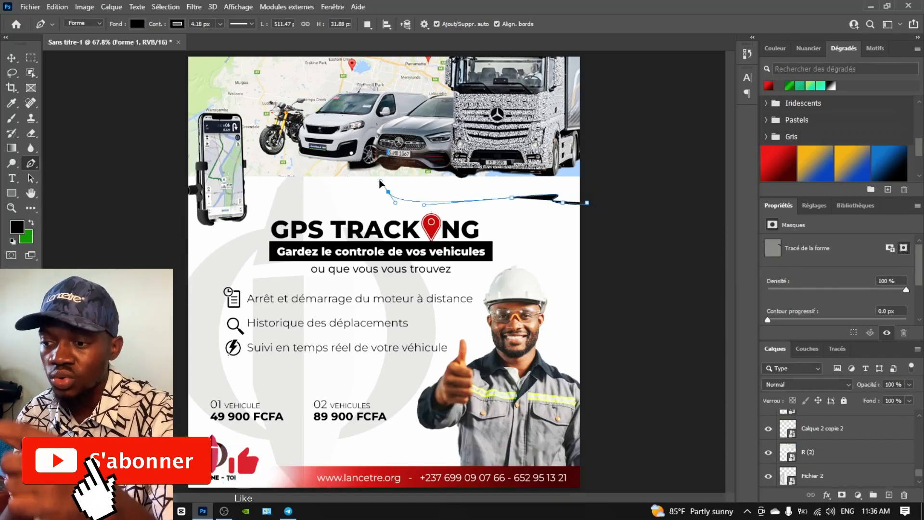
{"action": "mouse_move", "coordinate": [354, 176]}
{"action": "left_mouse_down"}
{"action": "mouse_move", "coordinate": [272, 180]}
{"action": "mouse_move", "coordinate": [230, 155]}
{"action": "mouse_move", "coordinate": [183, 158]}
{"action": "mouse_move", "coordinate": [260, 137]}
{"action": "mouse_move", "coordinate": [392, 141]}
{"action": "left_mouse_up"}
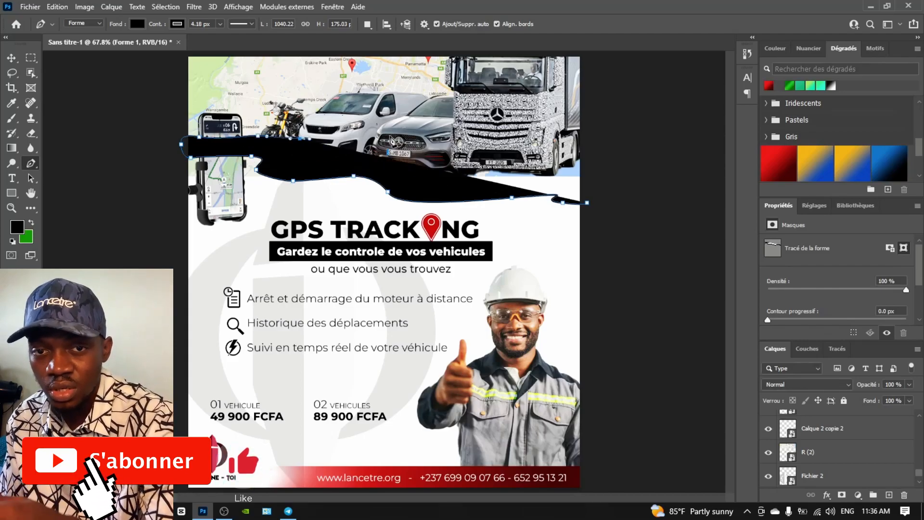
{"action": "left_click", "coordinate": [390, 136]}
{"action": "left_click", "coordinate": [518, 139]}
{"action": "left_click_drag", "start_coordinate": [589, 139], "coordinate": [603, 140]}
{"action": "left_click", "coordinate": [602, 171]}
{"action": "left_click", "coordinate": [588, 205]}
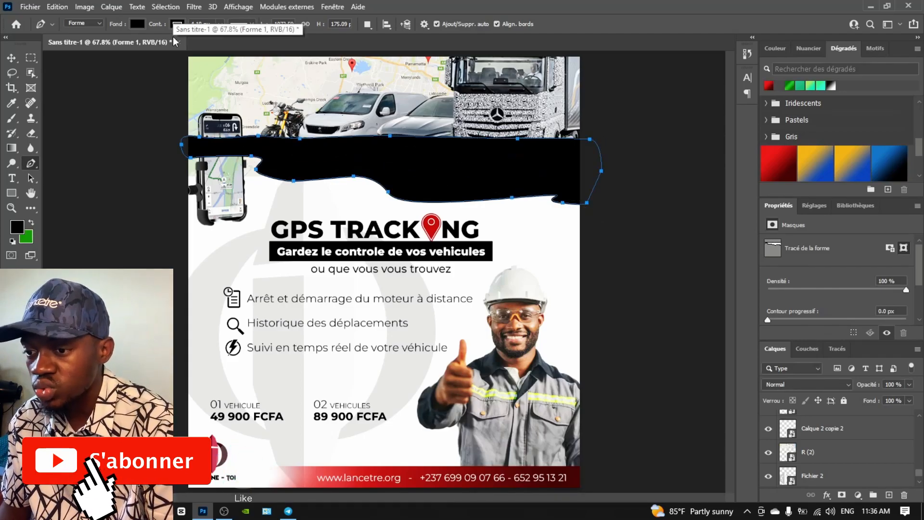
Hide the band's path and move the Forme 1 layer beneath the vehicle photos
{"action": "left_click", "coordinate": [30, 223]}
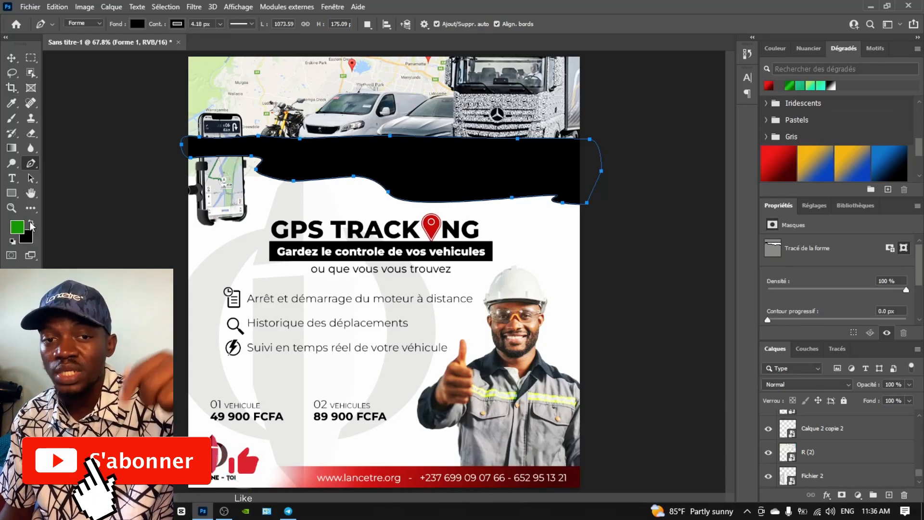
{"action": "key", "text": "v"}
{"action": "left_click", "coordinate": [439, 179]}
{"action": "scroll", "coordinate": [838, 447], "scroll_direction": "down", "scroll_amount": 3}
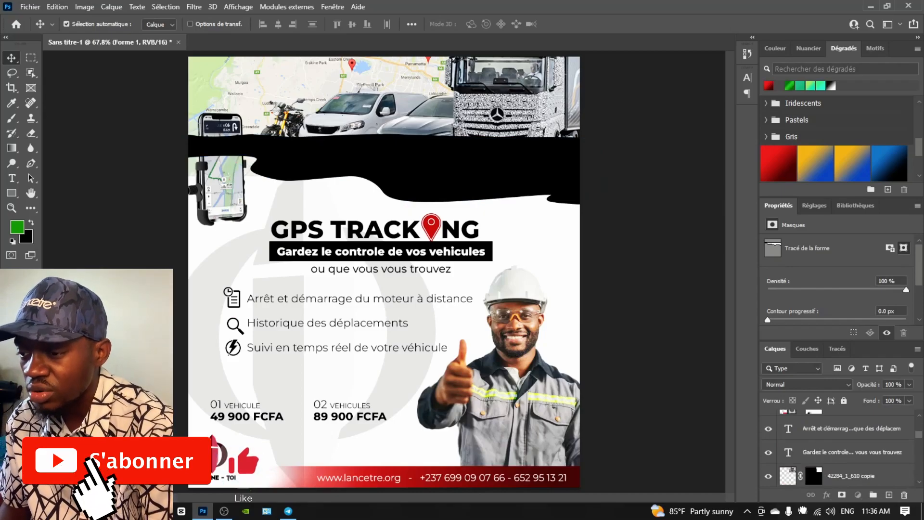
{"action": "left_click_drag", "start_coordinate": [803, 511], "coordinate": [796, 428]}
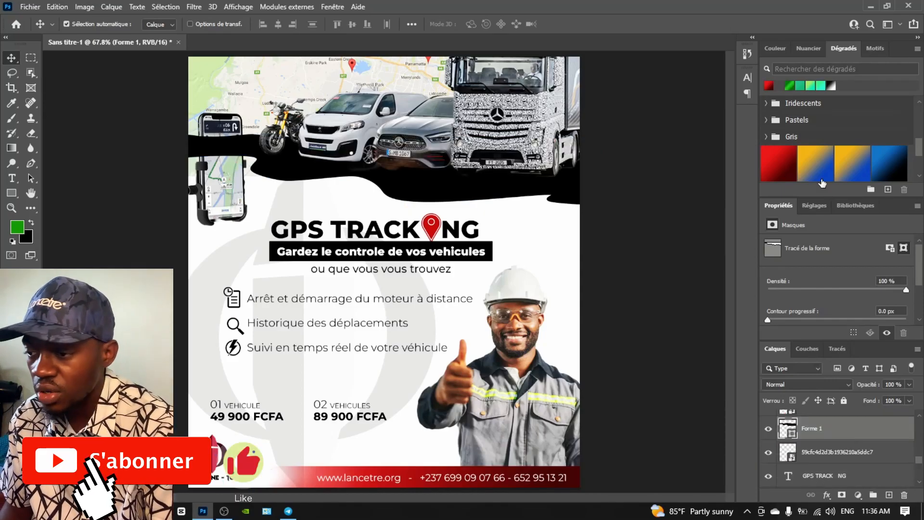
Fill the wavy band Forme 1 with the green gradient swatch and remove its outline
{"action": "left_click", "coordinate": [774, 48]}
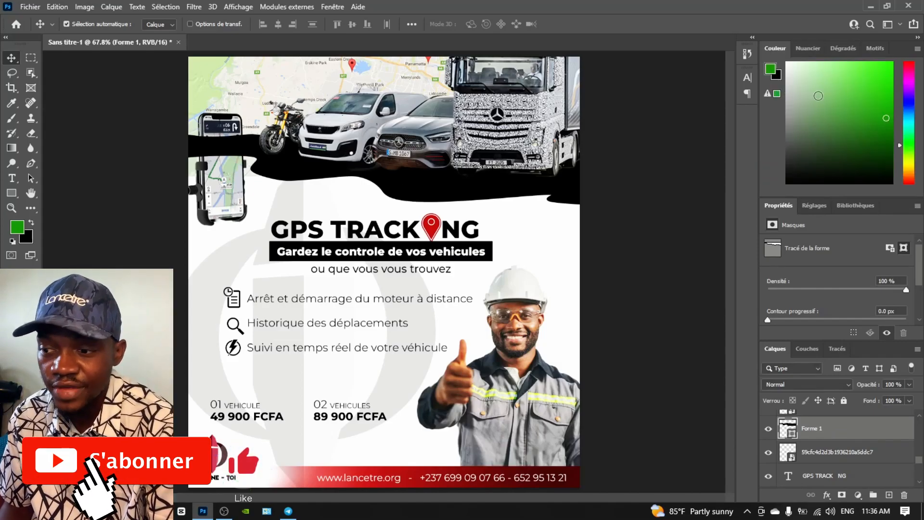
{"action": "left_click", "coordinate": [844, 48]}
{"action": "left_click", "coordinate": [790, 86]}
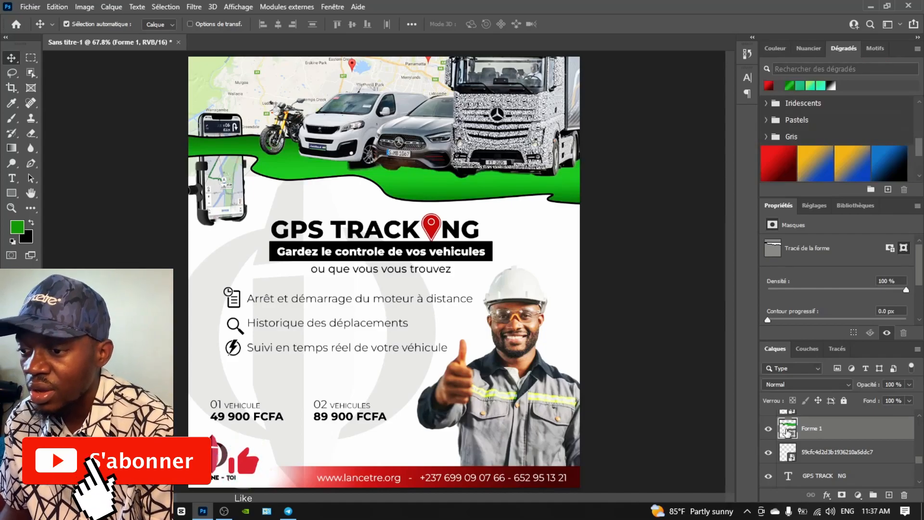
{"action": "left_click", "coordinate": [775, 48]}
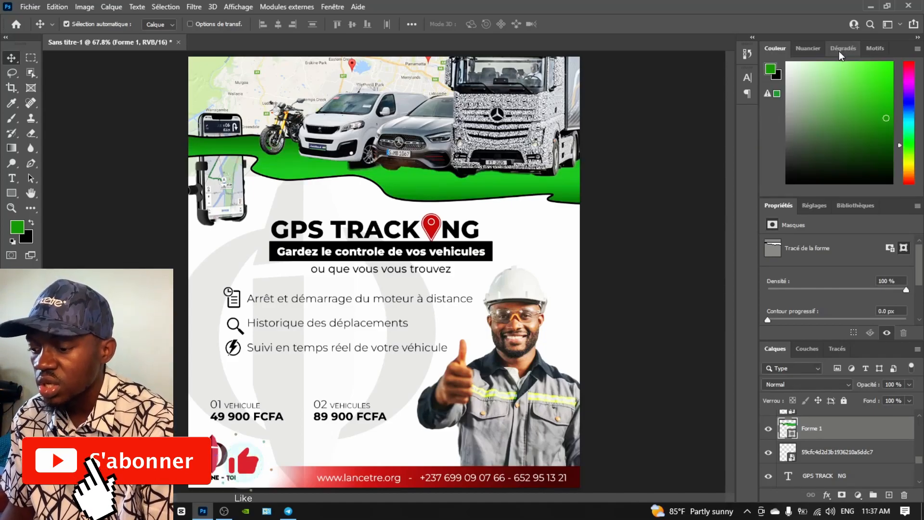
{"action": "scroll", "coordinate": [813, 269], "scroll_direction": "down", "scroll_amount": 1}
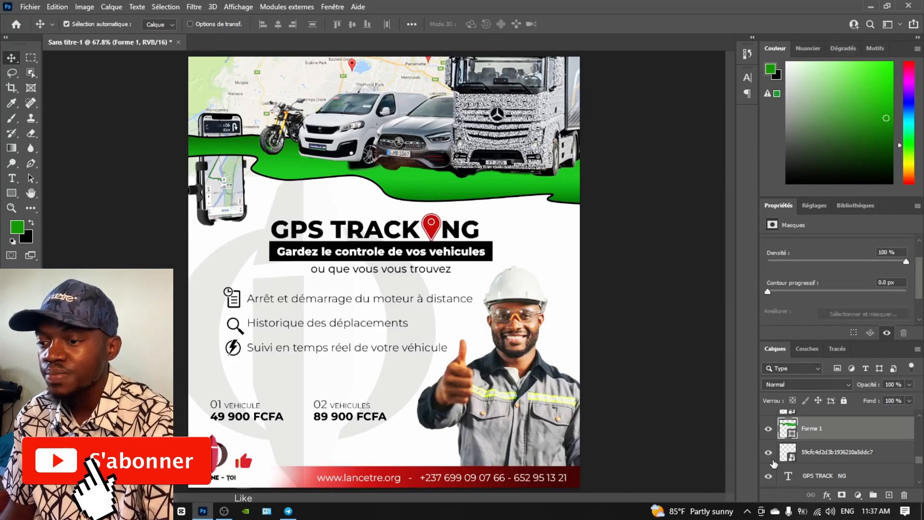
{"action": "left_click", "coordinate": [30, 164]}
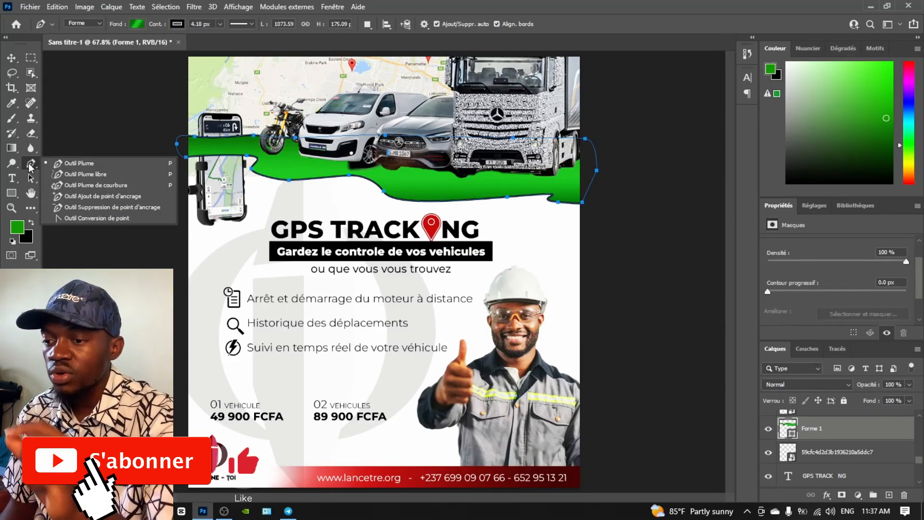
{"action": "left_click", "coordinate": [177, 24]}
{"action": "left_click", "coordinate": [108, 46]}
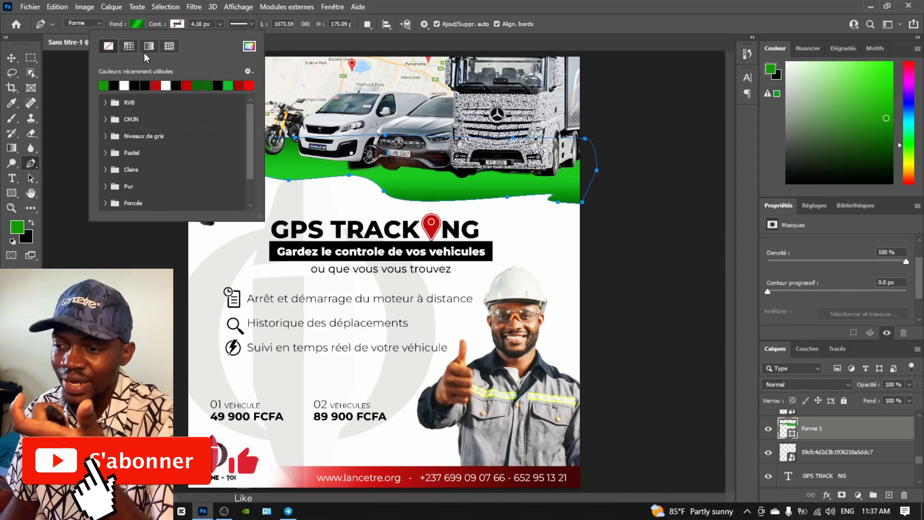
{"action": "left_click", "coordinate": [844, 48]}
{"action": "left_click", "coordinate": [778, 168]}
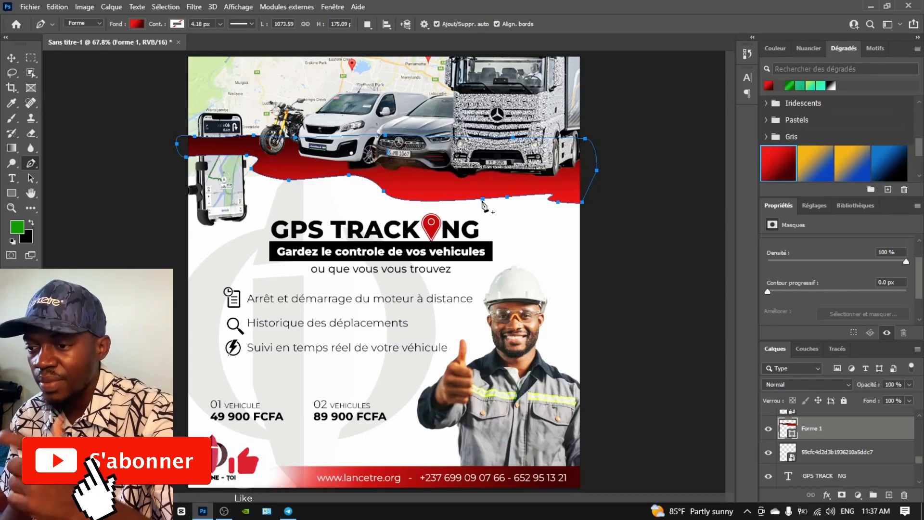
{"action": "scroll", "coordinate": [484, 206], "scroll_direction": "down", "scroll_amount": 2}
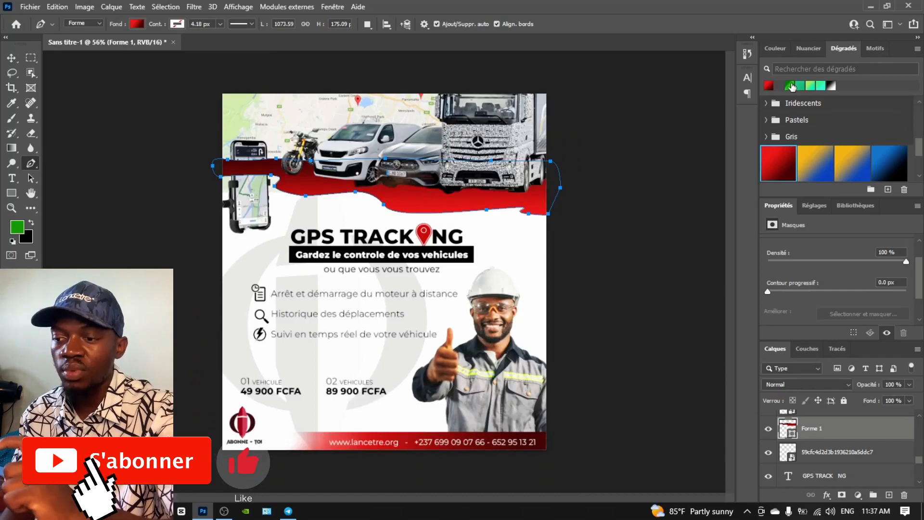
{"action": "left_click", "coordinate": [791, 85]}
Nudge the map image layer R (2) down slightly with the Move tool
{"action": "key", "text": "v"}
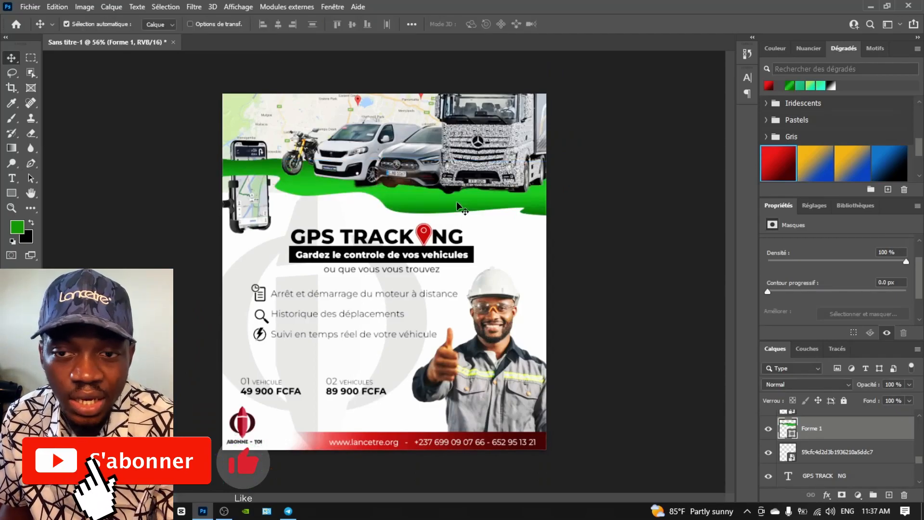
{"action": "left_click_drag", "start_coordinate": [809, 428], "coordinate": [801, 449]}
{"action": "left_click_drag", "start_coordinate": [268, 116], "coordinate": [267, 139]}
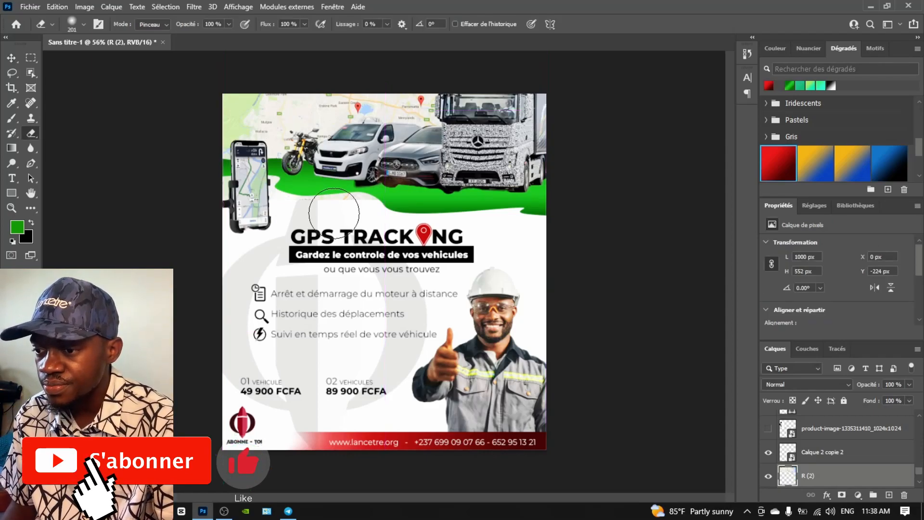
Give the green band a drop shadow with lowered opacity and adjusted spread and size
{"action": "key", "text": "v"}
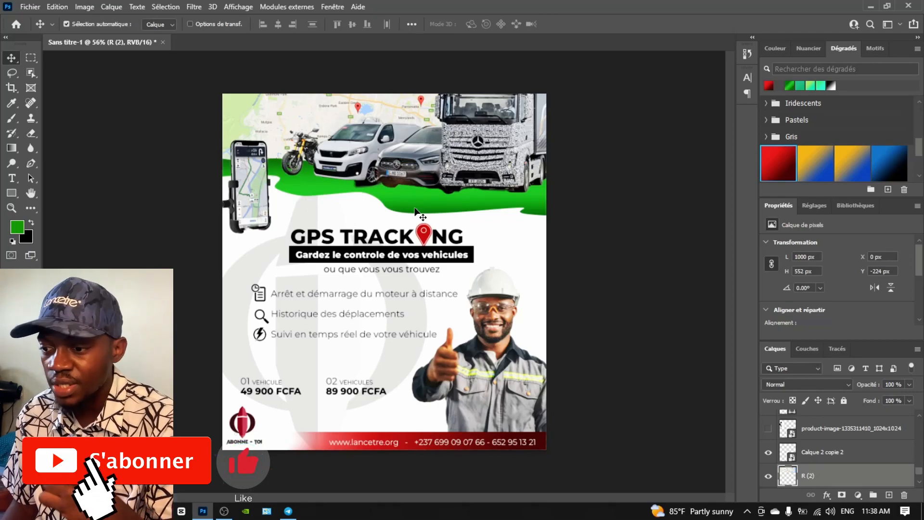
{"action": "double_click", "coordinate": [805, 422]}
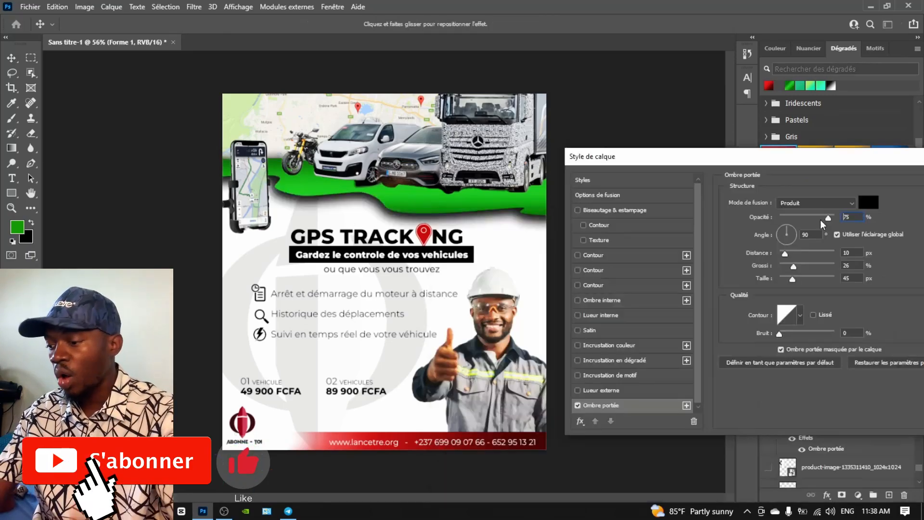
{"action": "left_click_drag", "start_coordinate": [820, 219], "coordinate": [813, 222]}
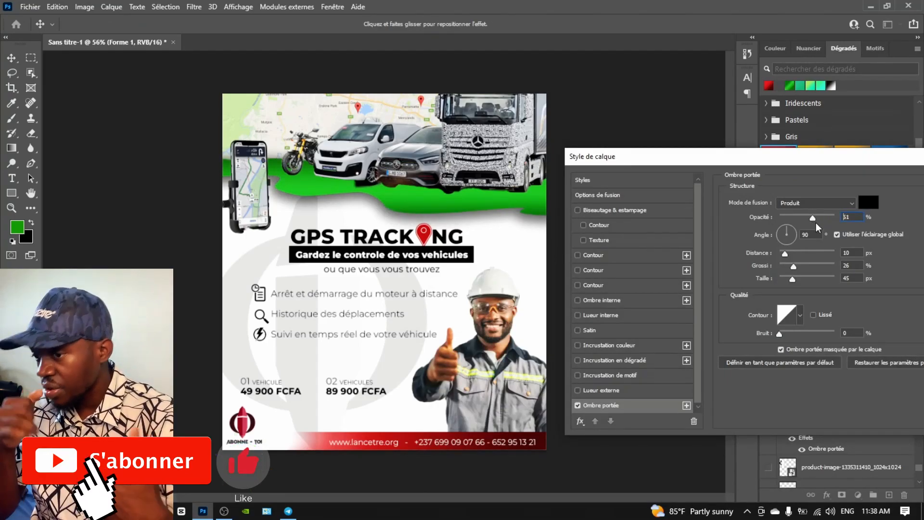
{"action": "left_click_drag", "start_coordinate": [793, 278], "coordinate": [793, 270]}
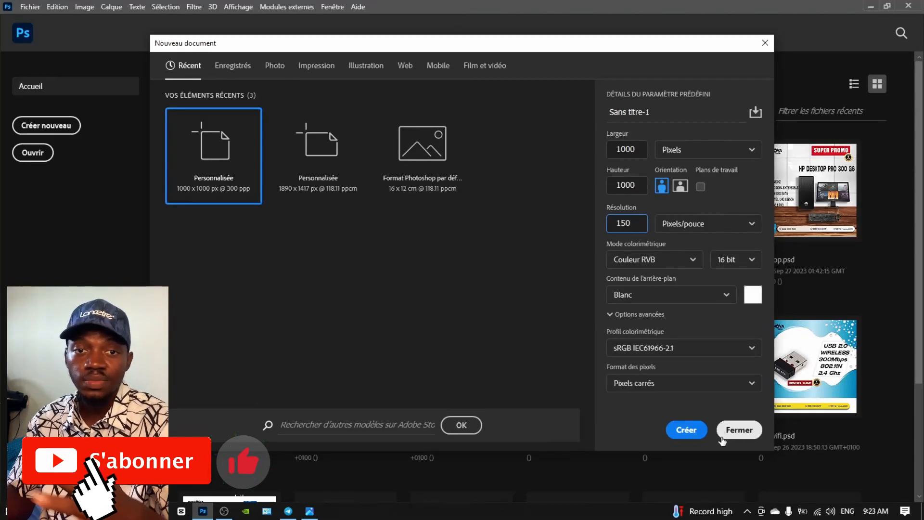
Create a 1000×1000 px, 150 ppi document in RGB colour with square pixels
{"action": "left_click", "coordinate": [691, 263]}
{"action": "left_click", "coordinate": [692, 261]}
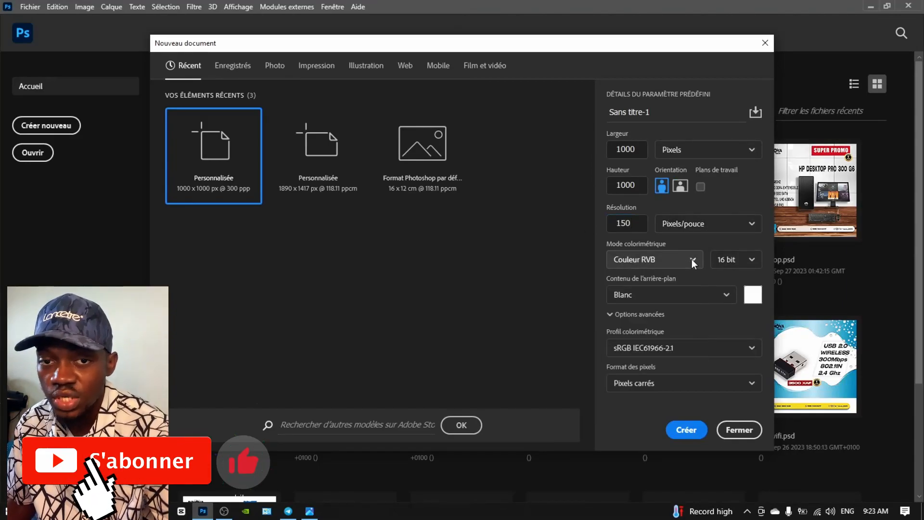
{"action": "left_click", "coordinate": [692, 260]}
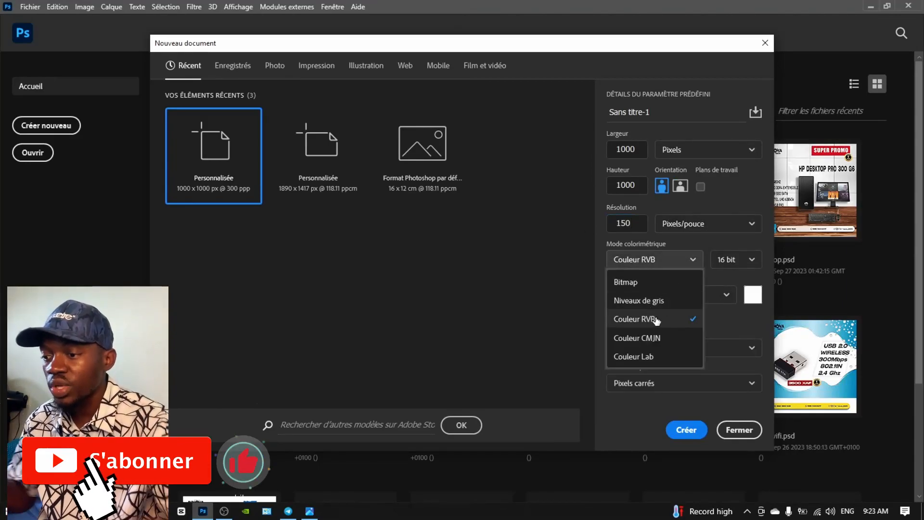
{"action": "left_click", "coordinate": [649, 320]}
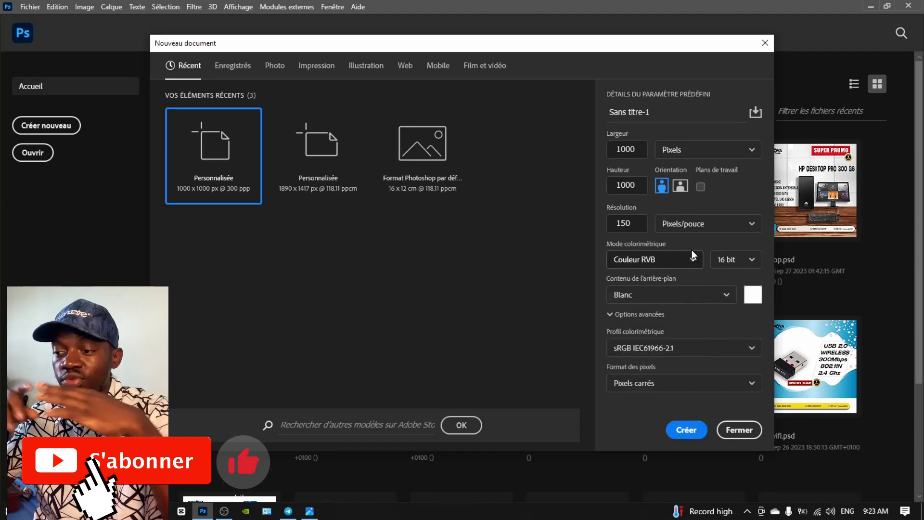
{"action": "left_click", "coordinate": [641, 383]}
{"action": "left_click", "coordinate": [646, 362]}
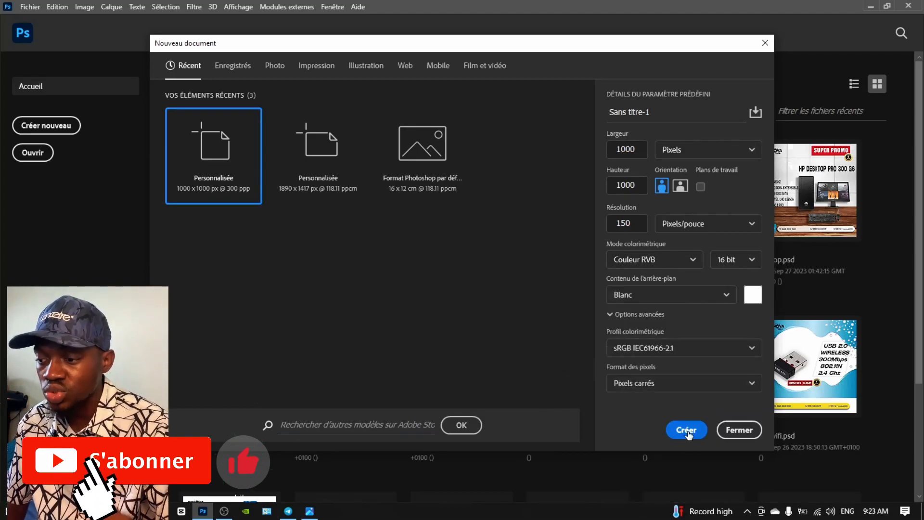
{"action": "left_click", "coordinate": [678, 429]}
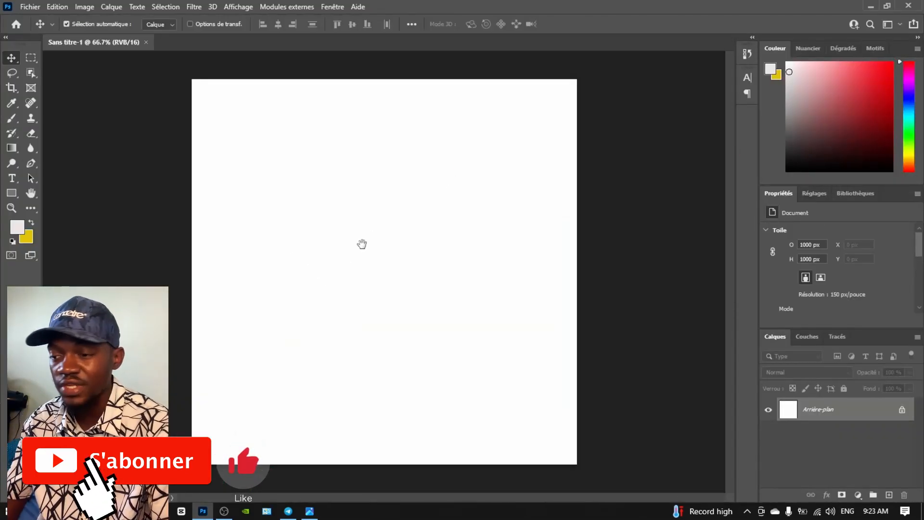
{"action": "scroll", "coordinate": [230, 233], "scroll_direction": "down", "scroll_amount": 2}
{"action": "scroll", "coordinate": [230, 233], "scroll_direction": "up", "scroll_amount": 2}
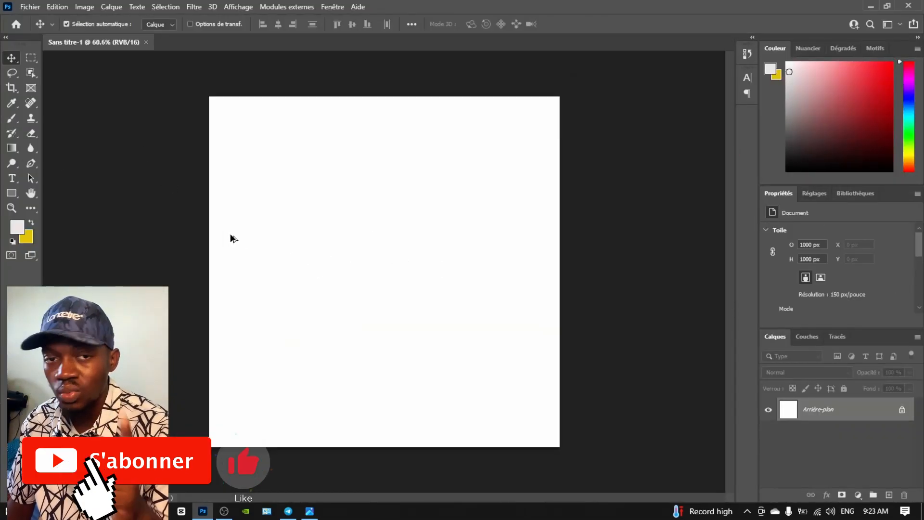
{"action": "scroll", "coordinate": [230, 233], "scroll_direction": "down", "scroll_amount": 1}
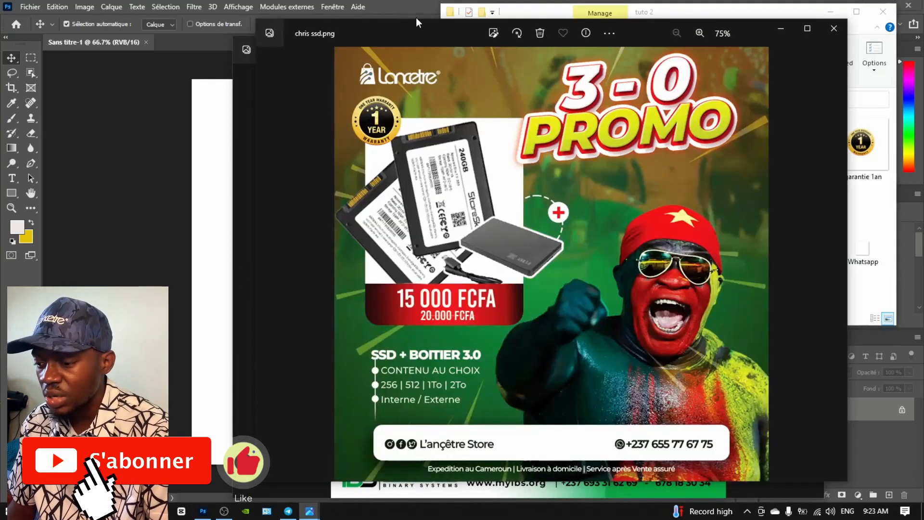
Look over the SSD flyer and GPS tracking images in Photos, then close both previews
{"action": "left_click_drag", "start_coordinate": [416, 28], "coordinate": [311, 16]}
{"action": "key", "text": "Right"}
{"action": "key", "text": "Left"}
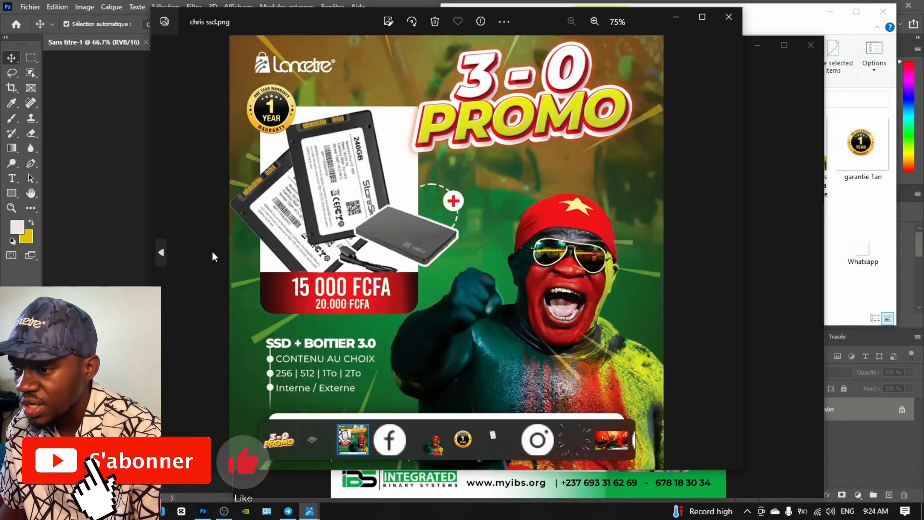
{"action": "left_click", "coordinate": [727, 20]}
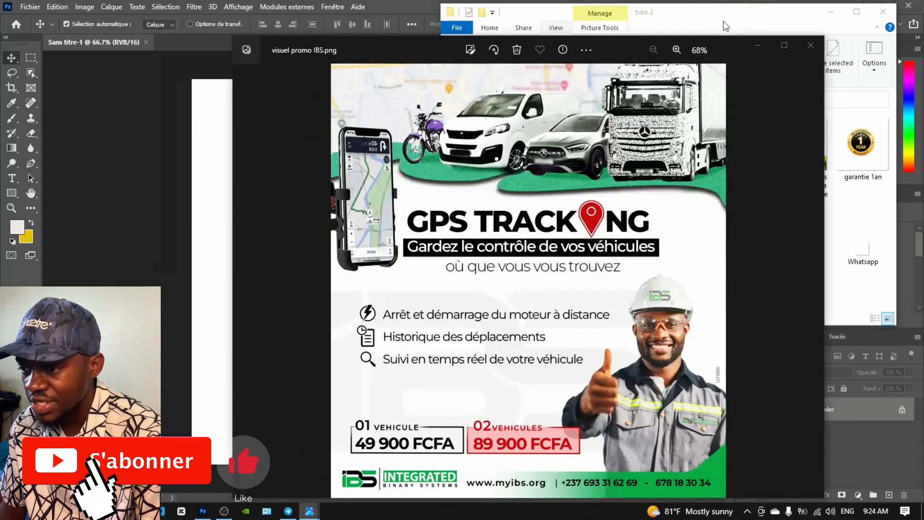
{"action": "left_click", "coordinate": [805, 45]}
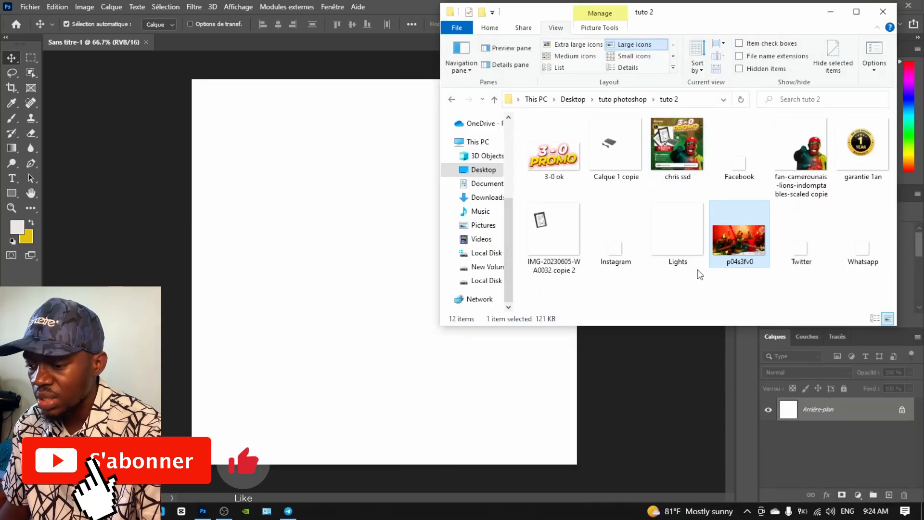
Place the p04s3fv0 crowd photo at the top of the new canvas
{"action": "left_click_drag", "start_coordinate": [739, 239], "coordinate": [297, 187]}
{"action": "left_click_drag", "start_coordinate": [415, 298], "coordinate": [417, 213]}
{"action": "key", "text": "Return"}
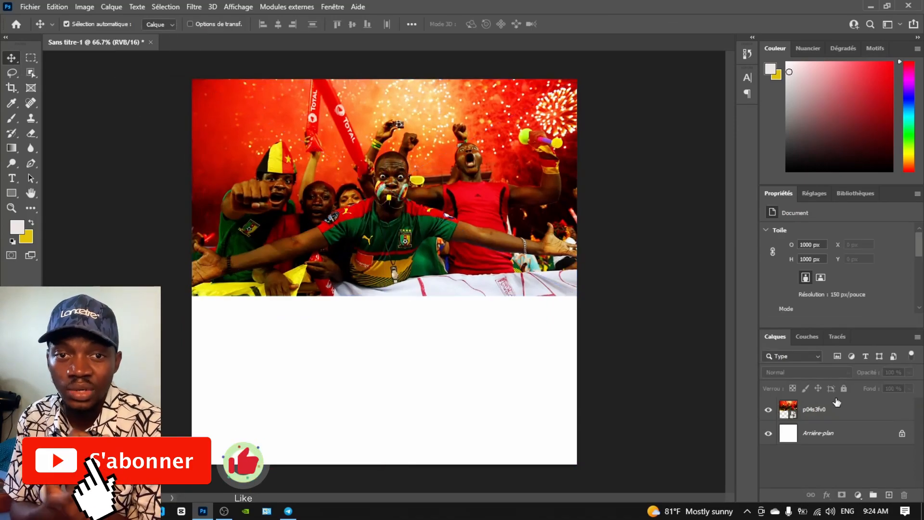
{"action": "key", "text": "alt+Tab"}
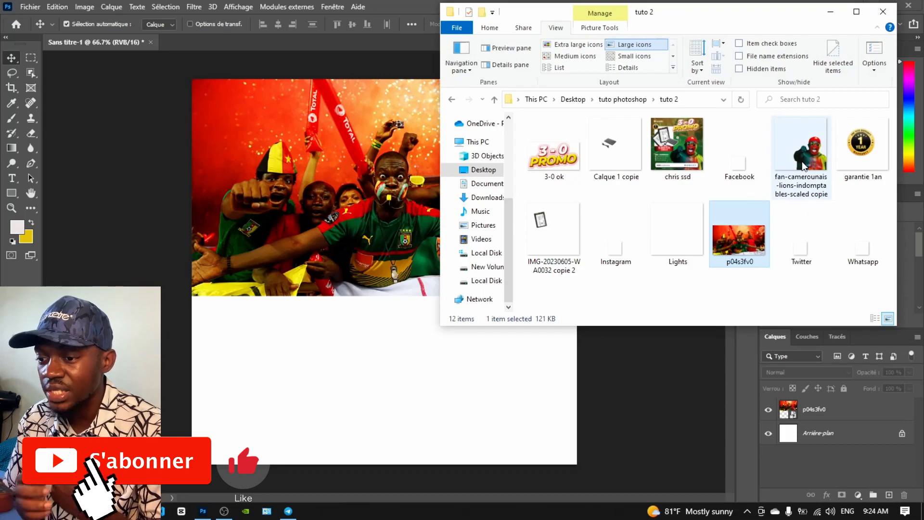
{"action": "left_click_drag", "start_coordinate": [802, 161], "coordinate": [410, 350]}
Draw a rectangle covering the whole canvas as the green background
{"action": "left_click", "coordinate": [10, 193]}
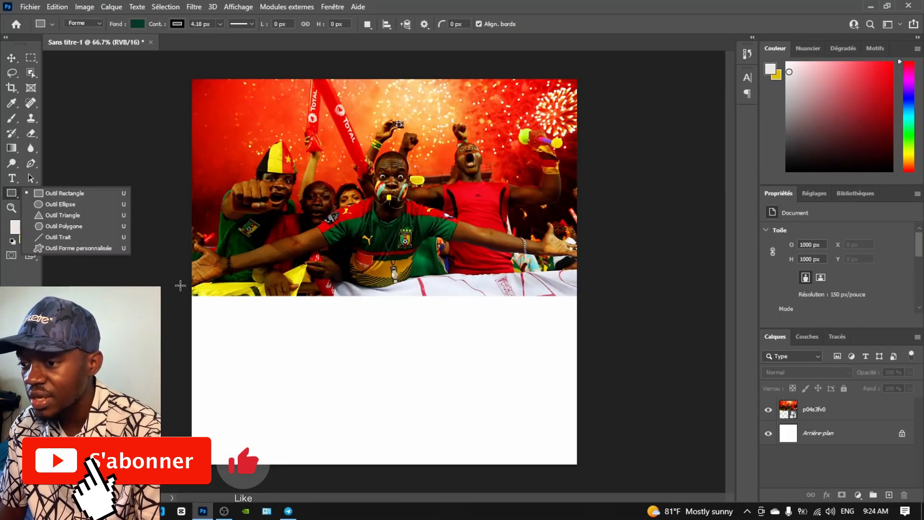
{"action": "left_click_drag", "start_coordinate": [184, 192], "coordinate": [580, 467]}
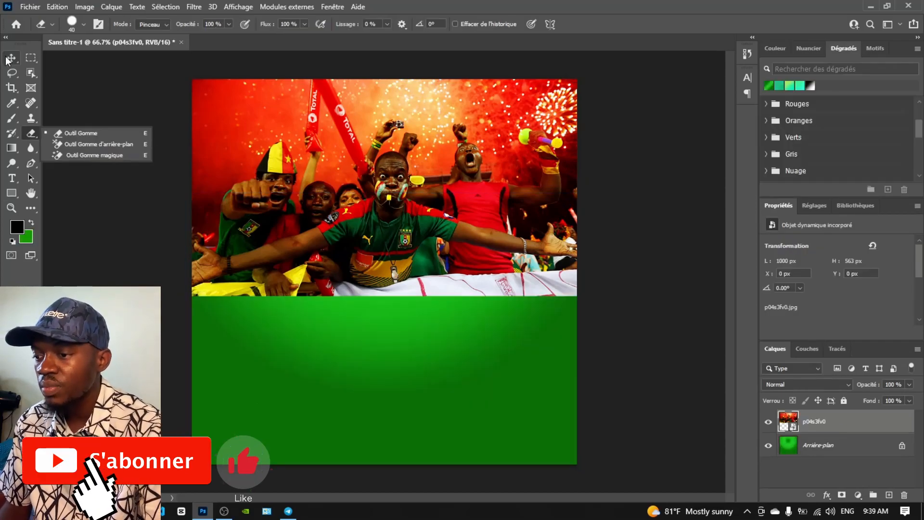
{"action": "left_click", "coordinate": [10, 59]}
Add a layer mask to the crowd photo and select a soft round brush
{"action": "left_click", "coordinate": [842, 494]}
{"action": "left_click", "coordinate": [29, 223]}
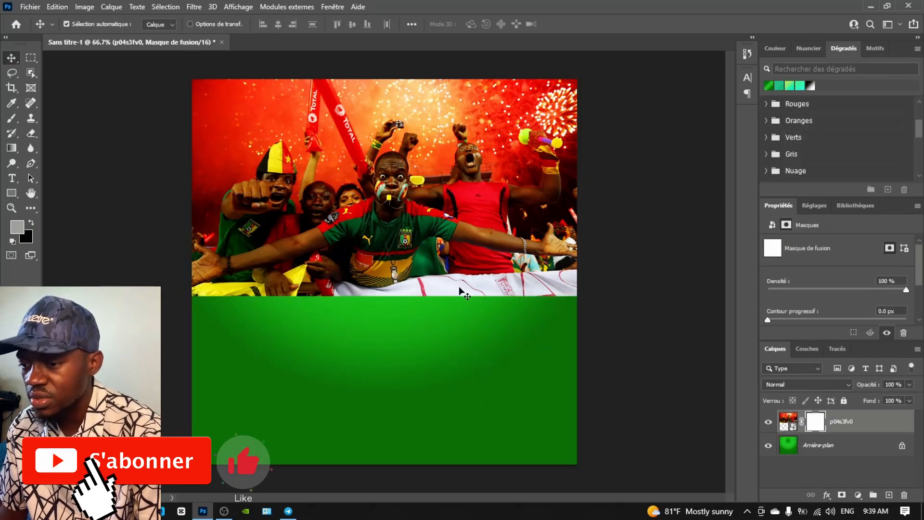
{"action": "key", "text": "b"}
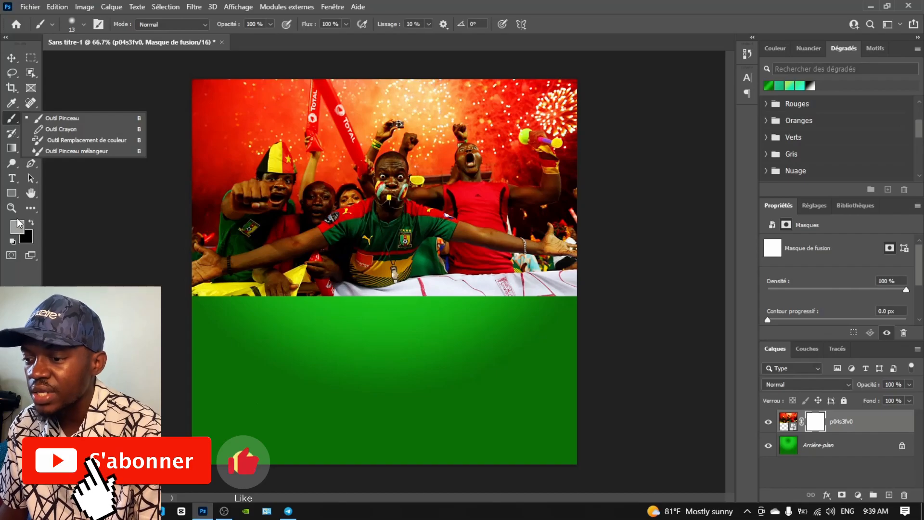
{"action": "left_click", "coordinate": [18, 224]}
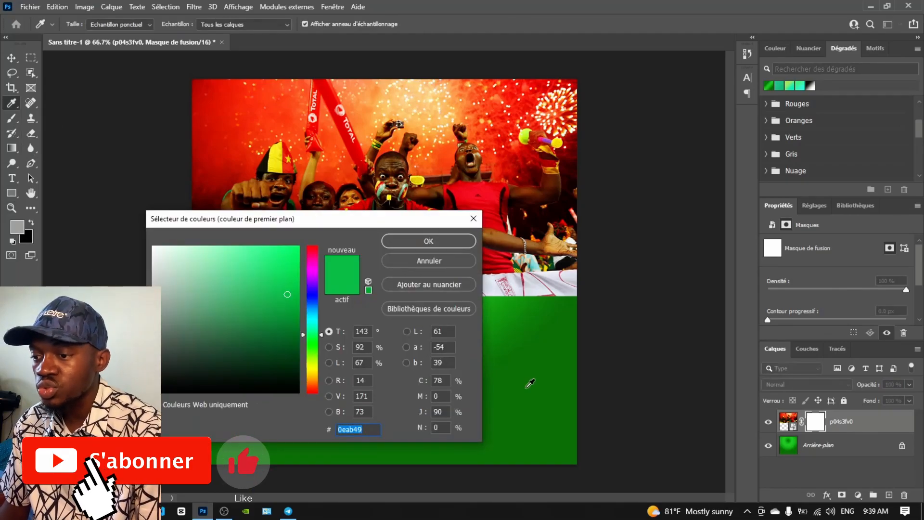
{"action": "left_click", "coordinate": [533, 389]}
{"action": "left_click", "coordinate": [413, 244]}
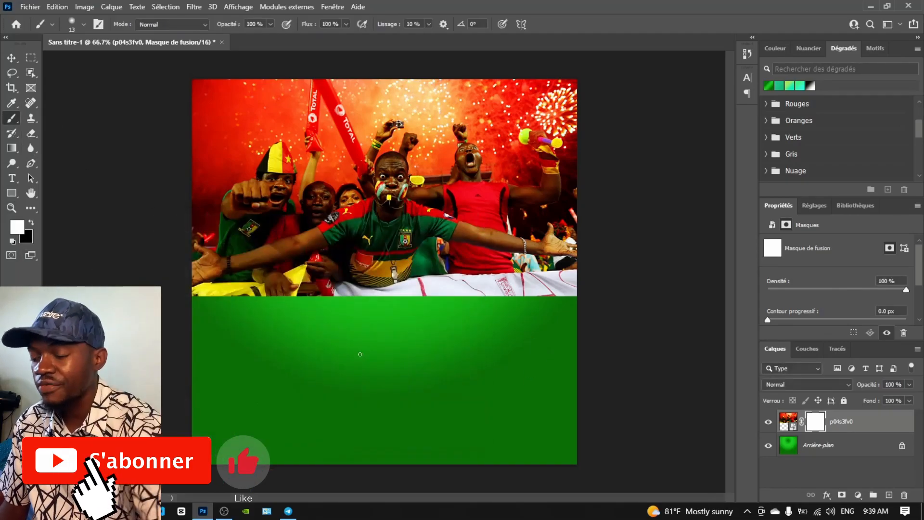
{"action": "left_click", "coordinate": [18, 230]}
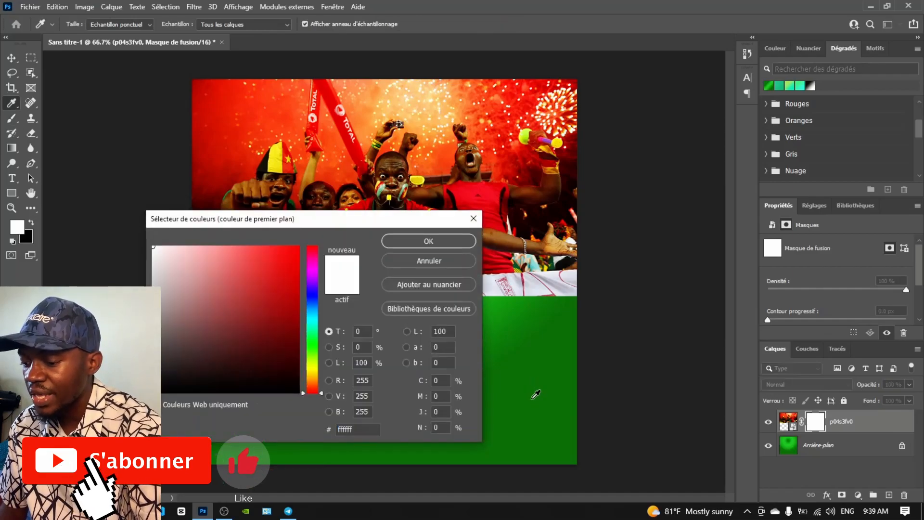
{"action": "left_click", "coordinate": [458, 261]}
{"action": "right_click", "coordinate": [396, 291]}
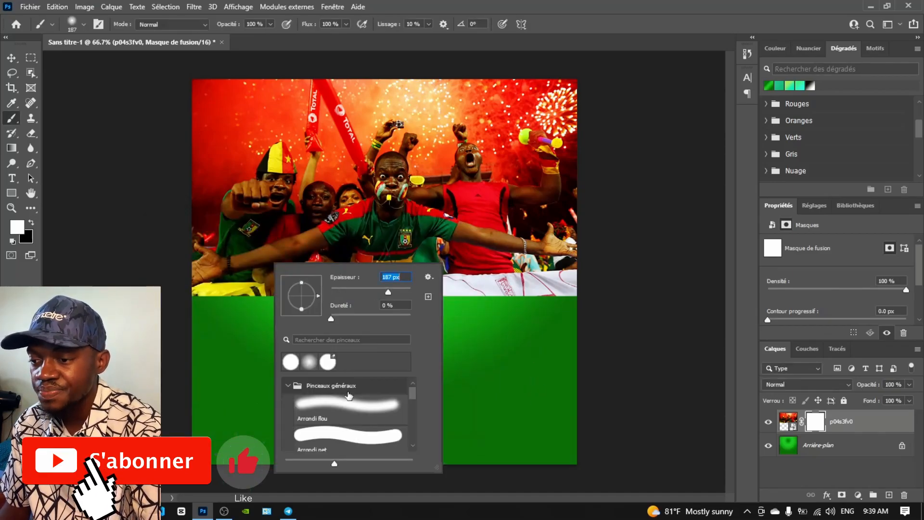
{"action": "left_click", "coordinate": [338, 407]}
{"action": "left_click", "coordinate": [212, 300]}
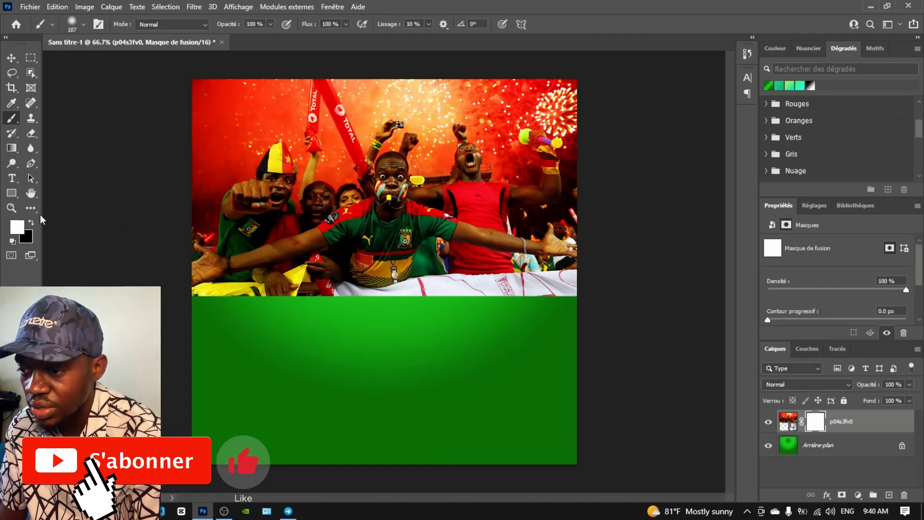
Paint black on the mask at 22% opacity to fade the photo's lower edges into green
{"action": "key", "text": "x"}
{"action": "mouse_move", "coordinate": [248, 299]}
{"action": "left_mouse_down"}
{"action": "mouse_move", "coordinate": [196, 303]}
{"action": "mouse_move", "coordinate": [314, 320]}
{"action": "mouse_move", "coordinate": [375, 313]}
{"action": "mouse_move", "coordinate": [289, 307]}
{"action": "mouse_move", "coordinate": [568, 323]}
{"action": "left_mouse_up"}
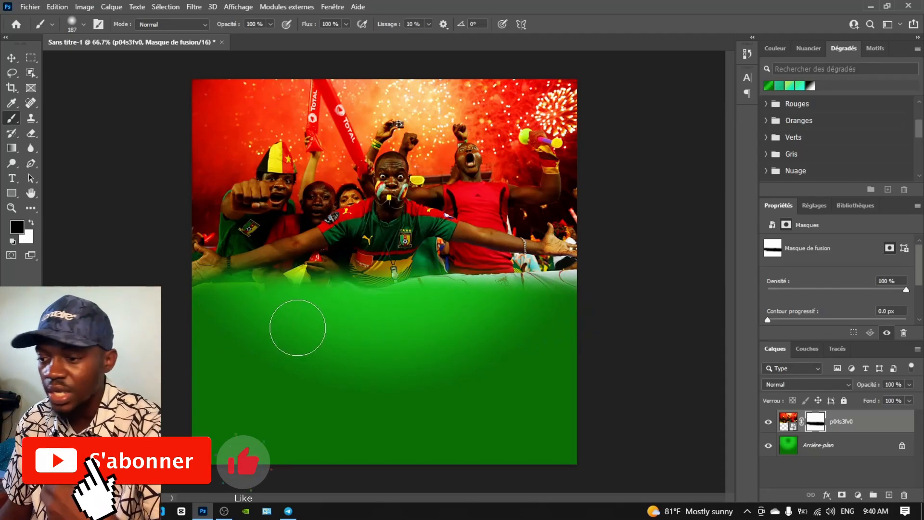
{"action": "right_click", "coordinate": [334, 277]}
{"action": "left_click", "coordinate": [270, 24]}
{"action": "left_click_drag", "start_coordinate": [274, 37], "coordinate": [240, 39]}
{"action": "left_click", "coordinate": [217, 297]}
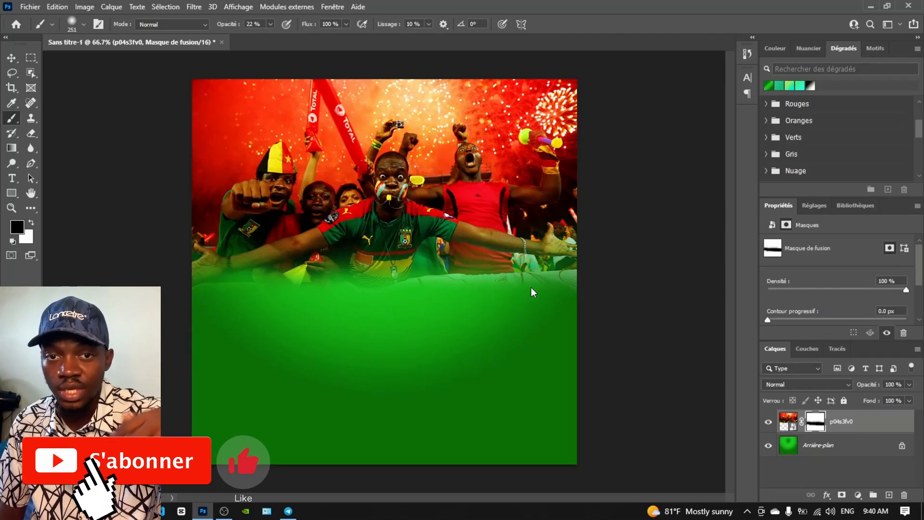
{"action": "mouse_move", "coordinate": [495, 283]}
{"action": "left_mouse_down"}
{"action": "mouse_move", "coordinate": [542, 254]}
{"action": "mouse_move", "coordinate": [351, 285]}
{"action": "mouse_move", "coordinate": [290, 266]}
{"action": "mouse_move", "coordinate": [208, 295]}
{"action": "mouse_move", "coordinate": [241, 262]}
{"action": "mouse_move", "coordinate": [417, 289]}
{"action": "left_mouse_up"}
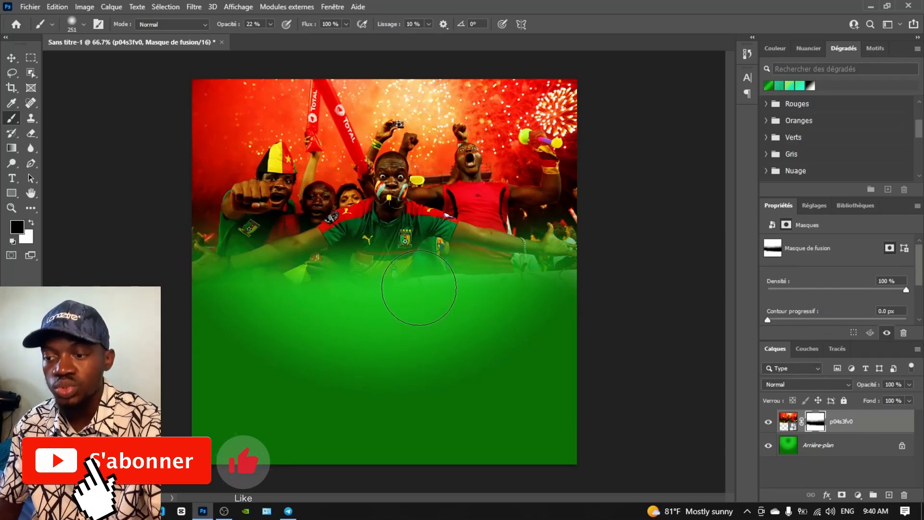
{"action": "mouse_move", "coordinate": [476, 288]}
{"action": "left_mouse_down"}
{"action": "mouse_move", "coordinate": [428, 309]}
{"action": "mouse_move", "coordinate": [197, 242]}
{"action": "mouse_move", "coordinate": [228, 233]}
{"action": "mouse_move", "coordinate": [210, 222]}
{"action": "mouse_move", "coordinate": [375, 249]}
{"action": "mouse_move", "coordinate": [509, 239]}
{"action": "mouse_move", "coordinate": [549, 222]}
{"action": "mouse_move", "coordinate": [394, 250]}
{"action": "mouse_move", "coordinate": [229, 207]}
{"action": "left_mouse_up"}
Enlarge the crowd photo with Ctrl+T and move it up slightly
{"action": "left_click", "coordinate": [11, 57]}
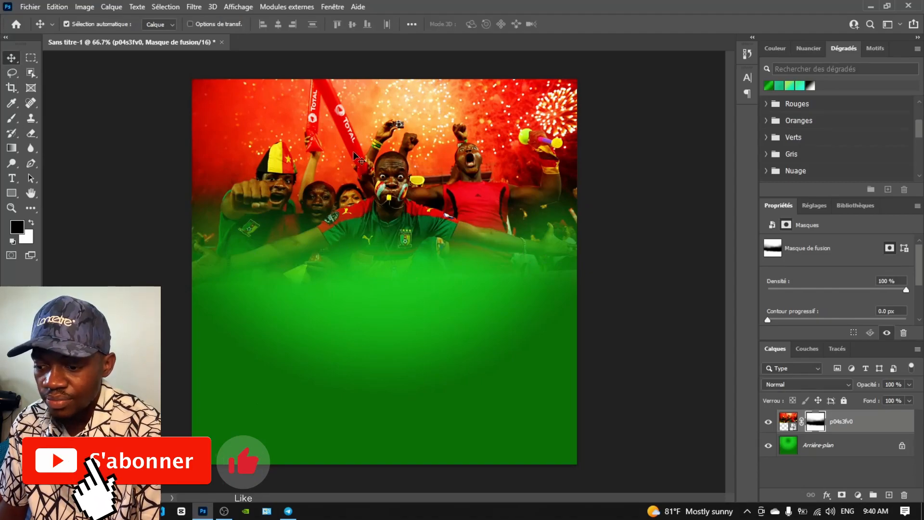
{"action": "key", "text": "ctrl+t"}
{"action": "left_click_drag", "start_coordinate": [192, 296], "coordinate": [141, 320]}
{"action": "left_click_drag", "start_coordinate": [578, 320], "coordinate": [609, 343]}
{"action": "left_click_drag", "start_coordinate": [388, 175], "coordinate": [390, 161]}
{"action": "left_click", "coordinate": [10, 61]}
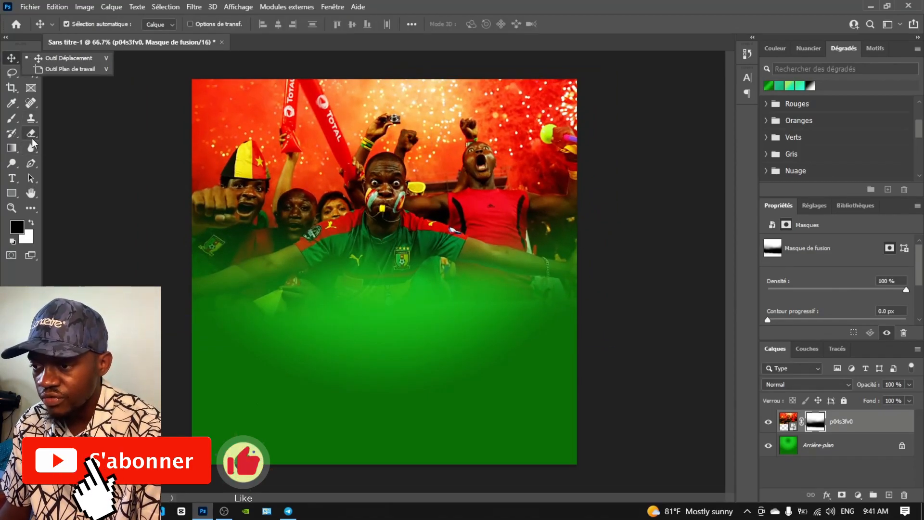
Lower the soft brush opacity to 19%
{"action": "left_click", "coordinate": [12, 118]}
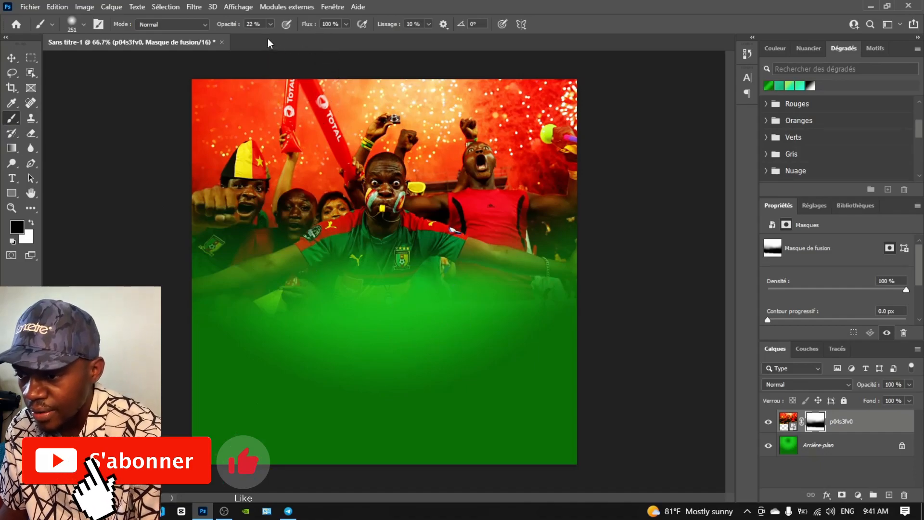
{"action": "left_click", "coordinate": [271, 24]}
{"action": "left_click", "coordinate": [483, 328]}
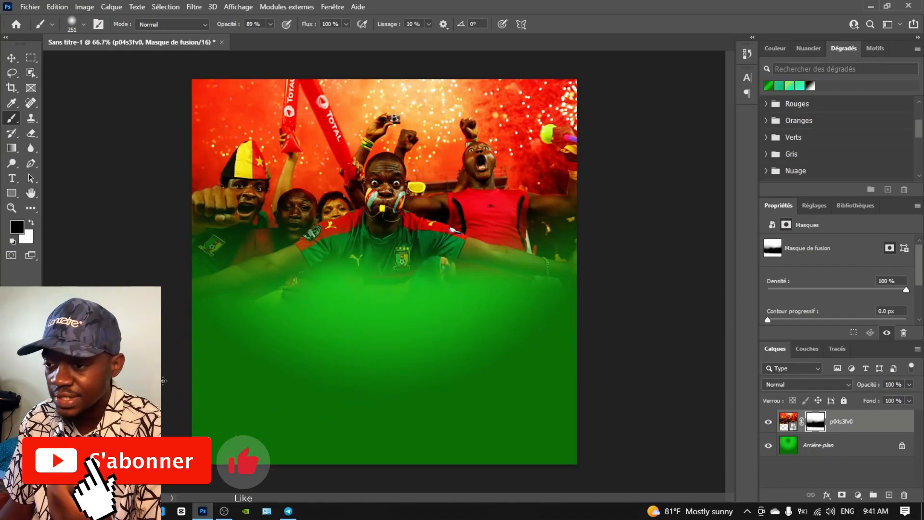
{"action": "left_click_drag", "start_coordinate": [236, 41], "coordinate": [232, 38]}
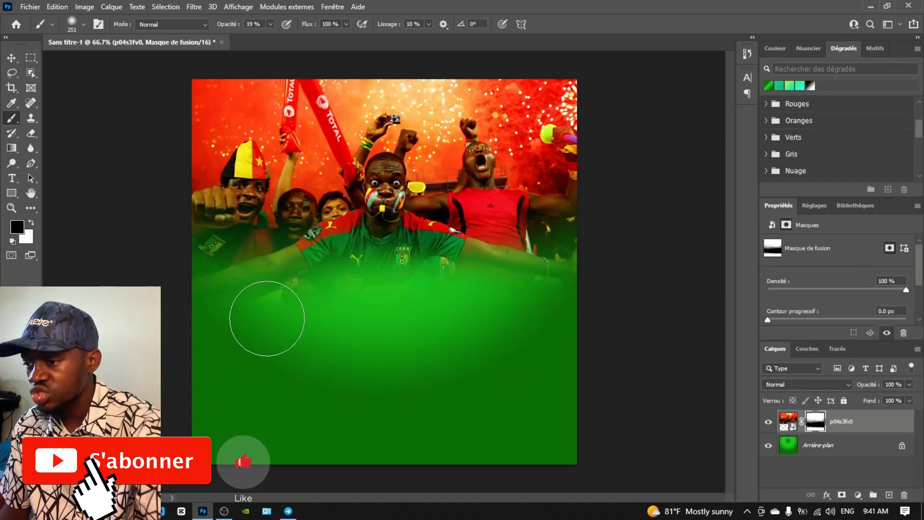
{"action": "left_click", "coordinate": [11, 59]}
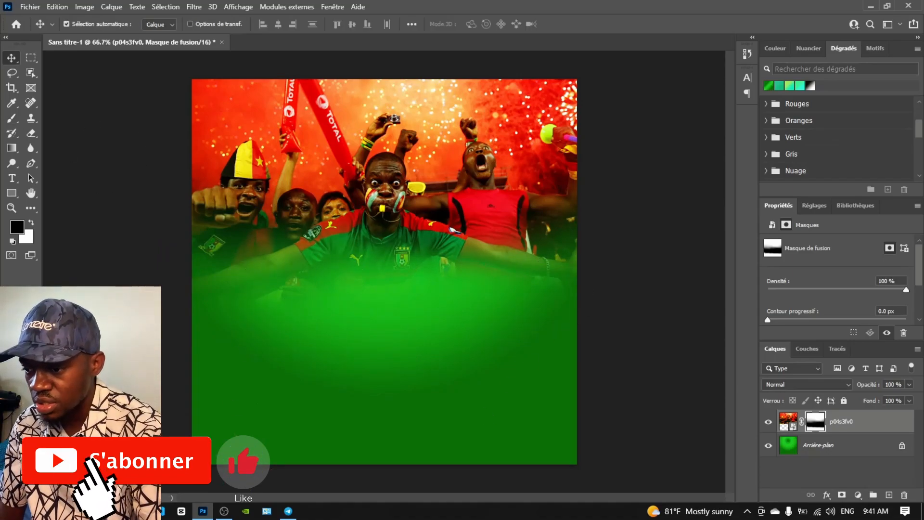
Place the cheering fan photo and Lights rays image, then draw a bar across the bottom
{"action": "mouse_move", "coordinate": [139, 511]}
{"action": "left_click", "coordinate": [159, 459]}
{"action": "left_click_drag", "start_coordinate": [809, 177], "coordinate": [352, 306]}
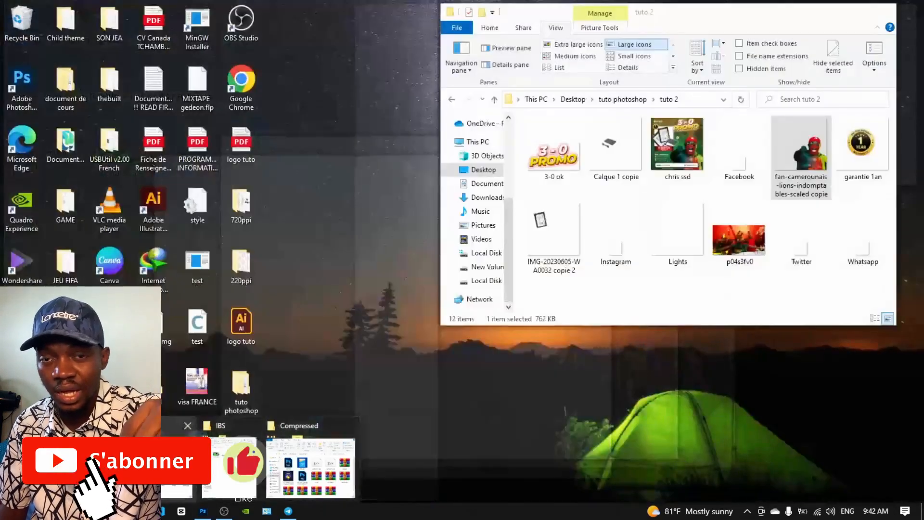
{"action": "left_click", "coordinate": [263, 474]}
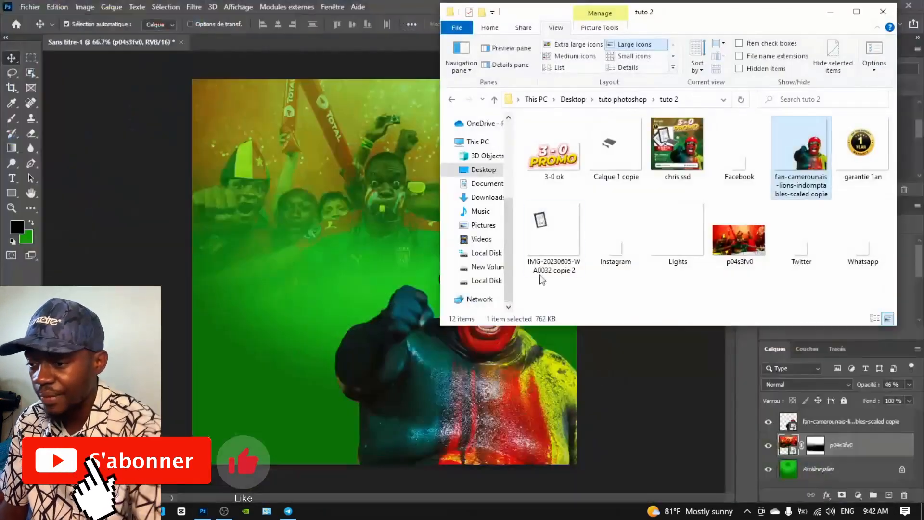
{"action": "left_click_drag", "start_coordinate": [676, 231], "coordinate": [277, 269]}
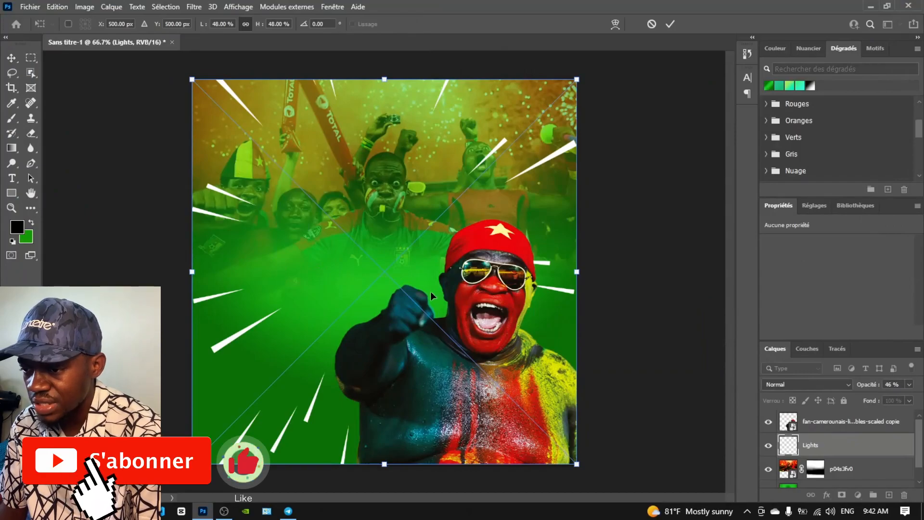
{"action": "key", "text": "Return"}
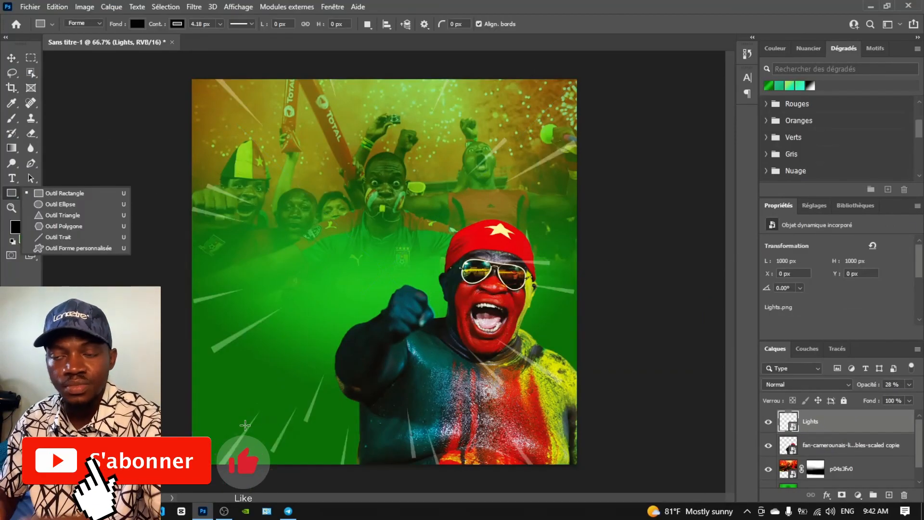
{"action": "left_click_drag", "start_coordinate": [224, 420], "coordinate": [540, 451]}
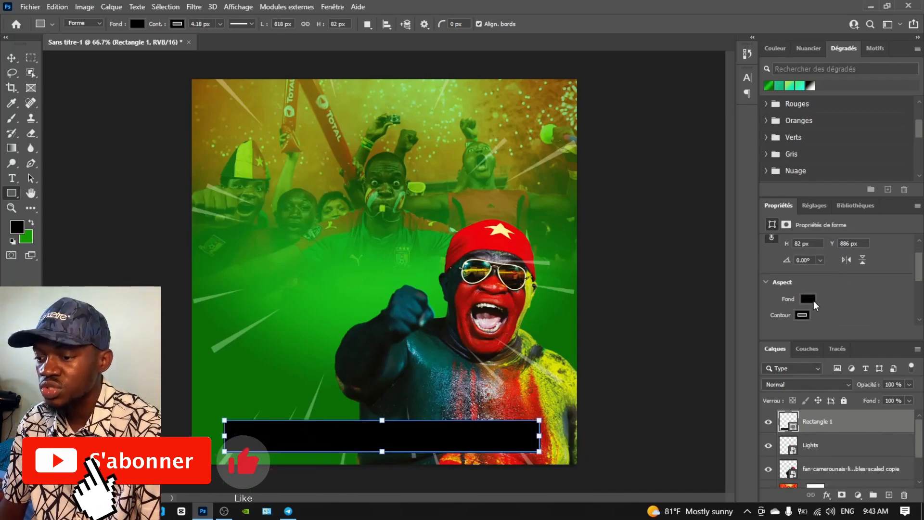
Make the bottom bar white with 10 px rounded corners and no outline
{"action": "left_click", "coordinate": [811, 299]}
{"action": "left_click", "coordinate": [773, 360]}
{"action": "left_click", "coordinate": [875, 290]}
{"action": "scroll", "coordinate": [851, 277], "scroll_direction": "down", "scroll_amount": 3}
{"action": "scroll", "coordinate": [799, 270], "scroll_direction": "down", "scroll_amount": 2}
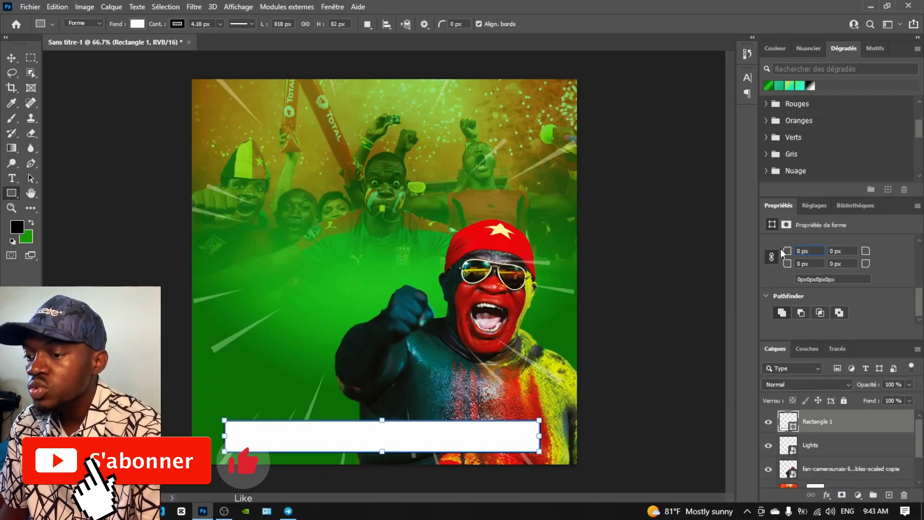
{"action": "left_click_drag", "start_coordinate": [801, 251], "coordinate": [790, 254]}
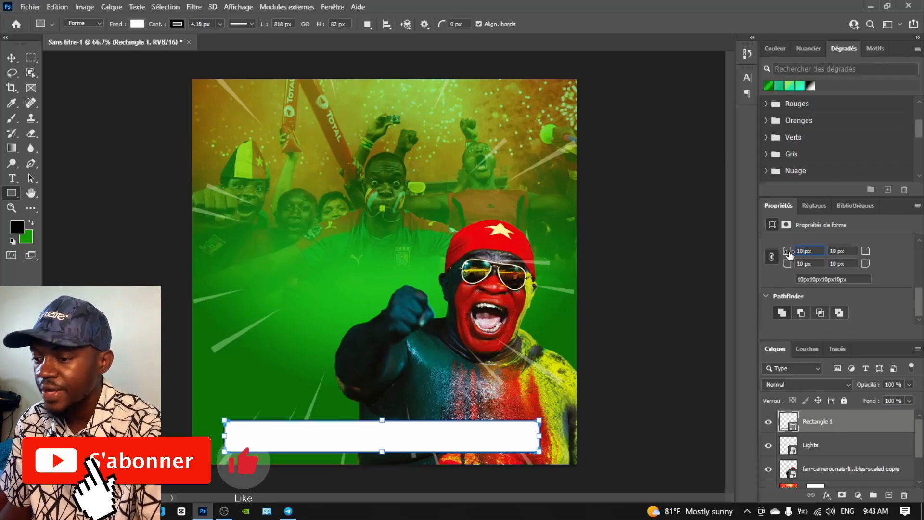
{"action": "scroll", "coordinate": [825, 246], "scroll_direction": "down", "scroll_amount": 3}
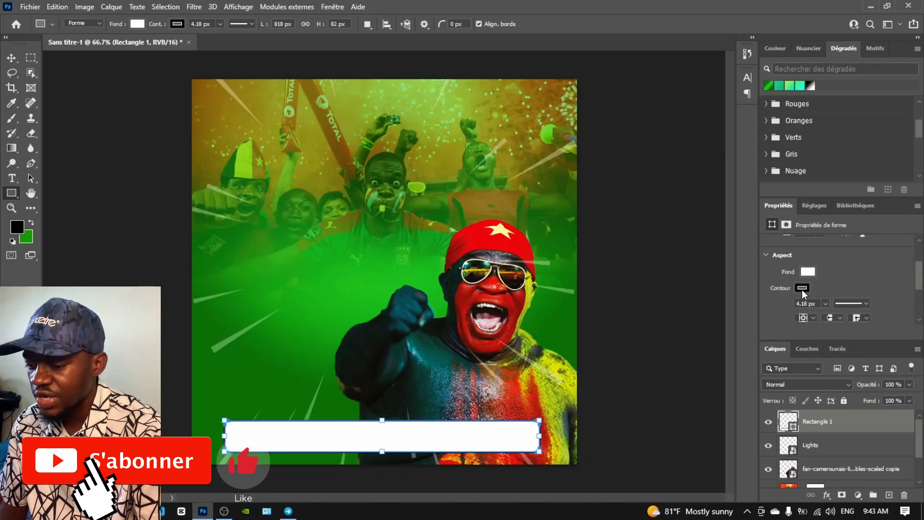
{"action": "left_click", "coordinate": [802, 288]}
{"action": "left_click", "coordinate": [768, 310]}
Add a drop shadow at 57% opacity with increased size and spread
{"action": "left_click", "coordinate": [863, 259]}
{"action": "scroll", "coordinate": [842, 453], "scroll_direction": "down", "scroll_amount": 3}
{"action": "left_click", "coordinate": [826, 494]}
{"action": "left_click", "coordinate": [847, 490]}
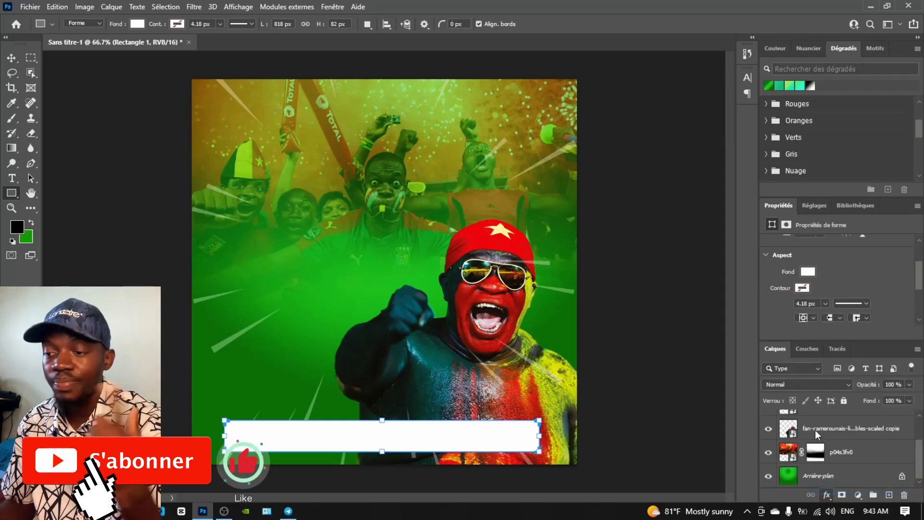
{"action": "left_click_drag", "start_coordinate": [536, 195], "coordinate": [651, 190]}
{"action": "mouse_move", "coordinate": [773, 251]}
{"action": "left_mouse_down"}
{"action": "mouse_move", "coordinate": [792, 251]}
{"action": "mouse_move", "coordinate": [782, 252]}
{"action": "left_mouse_up"}
{"action": "left_click_drag", "start_coordinate": [760, 287], "coordinate": [761, 313]}
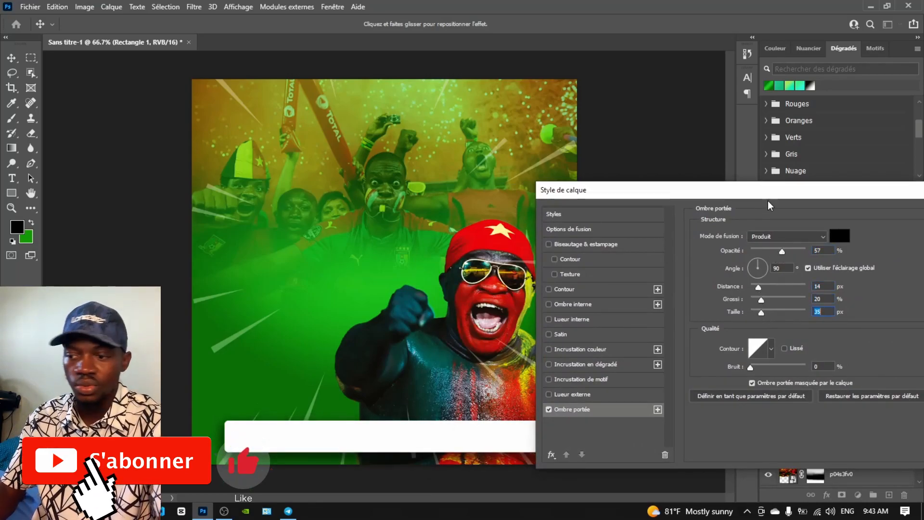
{"action": "left_click_drag", "start_coordinate": [769, 195], "coordinate": [703, 205]}
{"action": "left_click", "coordinate": [882, 223]}
Reposition the white bar, centring it and nudging it upward
{"action": "left_click_drag", "start_coordinate": [409, 436], "coordinate": [411, 421]}
{"action": "key", "text": "ctrl+z"}
{"action": "key", "text": "v"}
{"action": "left_click_drag", "start_coordinate": [311, 435], "coordinate": [308, 466]}
{"action": "left_click_drag", "start_coordinate": [369, 426], "coordinate": [390, 440]}
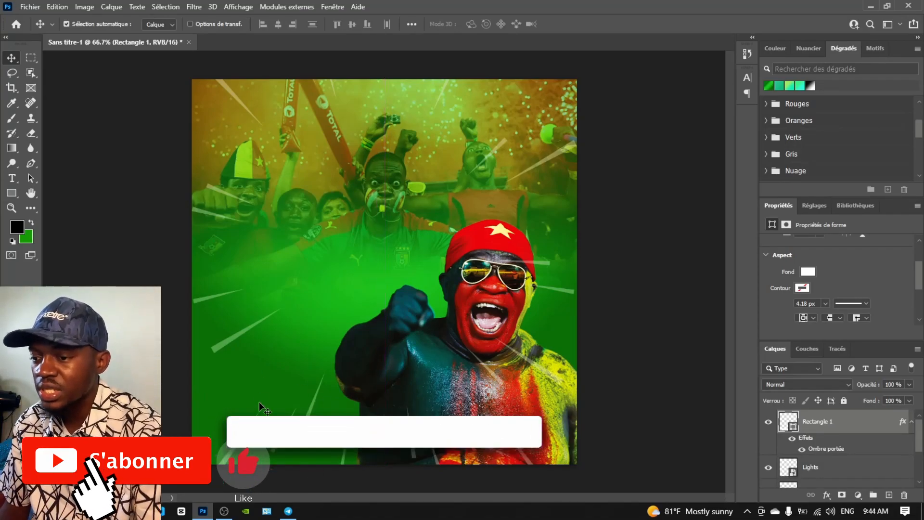
Duplicate the white bar near the top and shrink it to about 38% width
{"action": "left_click_drag", "start_coordinate": [305, 433], "coordinate": [288, 169]}
{"action": "left_click_drag", "start_coordinate": [355, 174], "coordinate": [335, 146]}
{"action": "key", "text": "ctrl+t"}
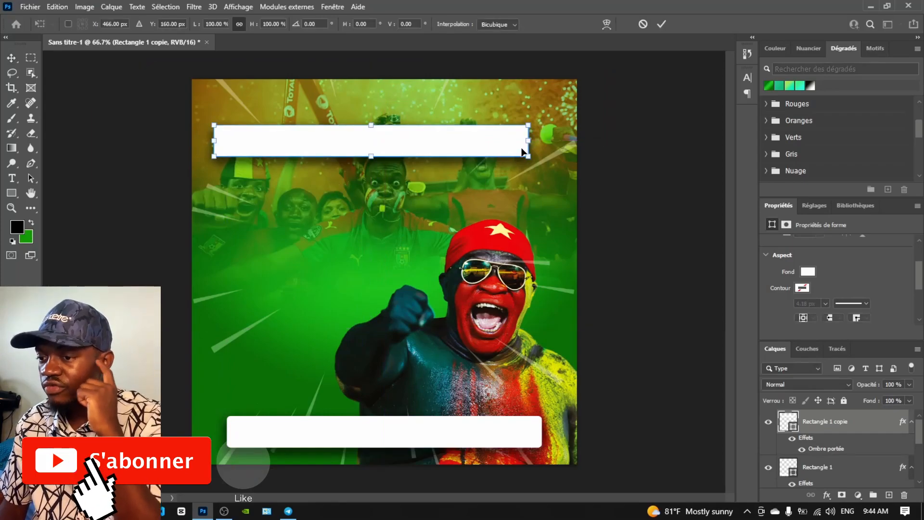
{"action": "left_click_drag", "start_coordinate": [528, 156], "coordinate": [274, 279]}
{"action": "left_click", "coordinate": [11, 58]}
Move the copied rectangle and shorten it to 131 px tall
{"action": "left_click_drag", "start_coordinate": [291, 246], "coordinate": [289, 328]}
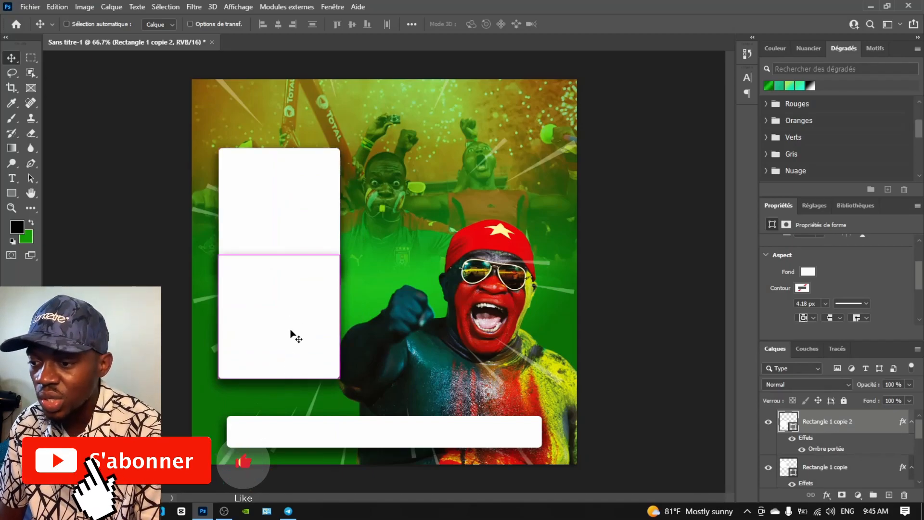
{"action": "key", "text": "ctrl+t"}
{"action": "left_click_drag", "start_coordinate": [279, 379], "coordinate": [282, 306]}
{"action": "key", "text": "Return"}
Round the rectangle's bottom corners to 15 px and hide its drop shadow
{"action": "scroll", "coordinate": [836, 292], "scroll_direction": "down", "scroll_amount": 3}
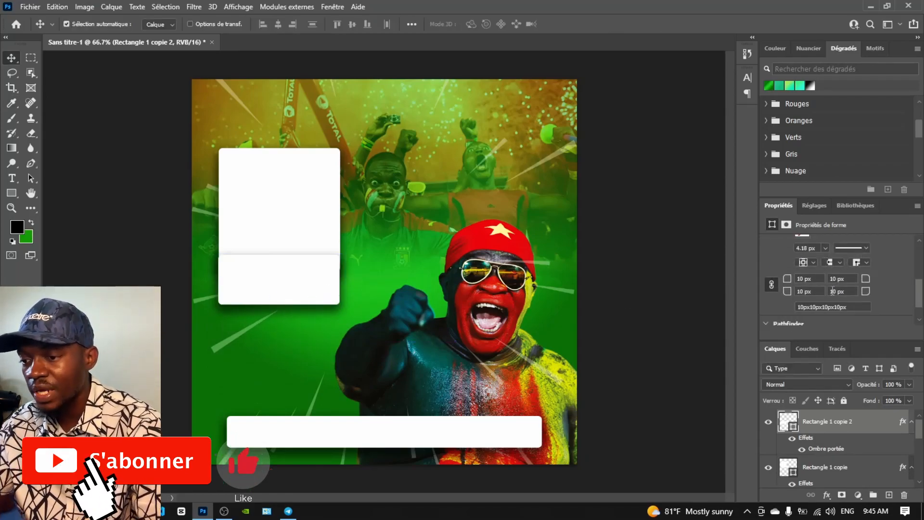
{"action": "double_click", "coordinate": [803, 280]}
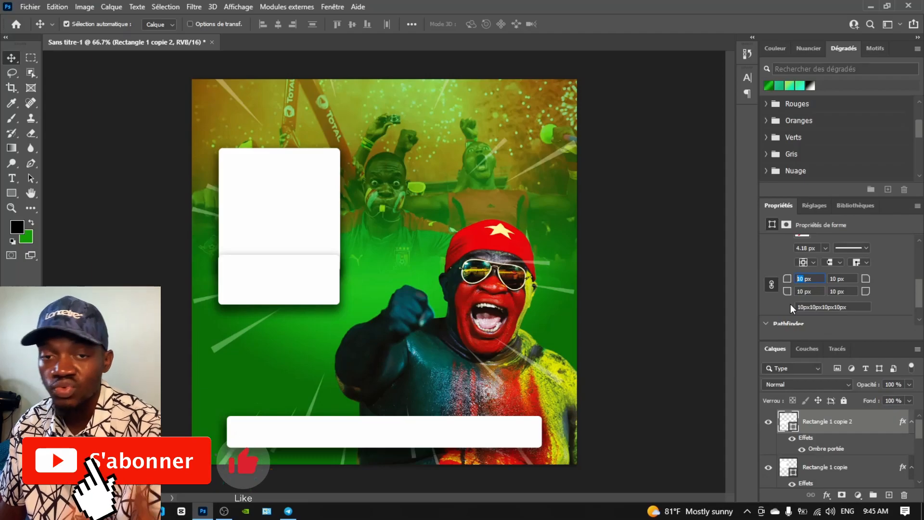
{"action": "type", "text": "0"}
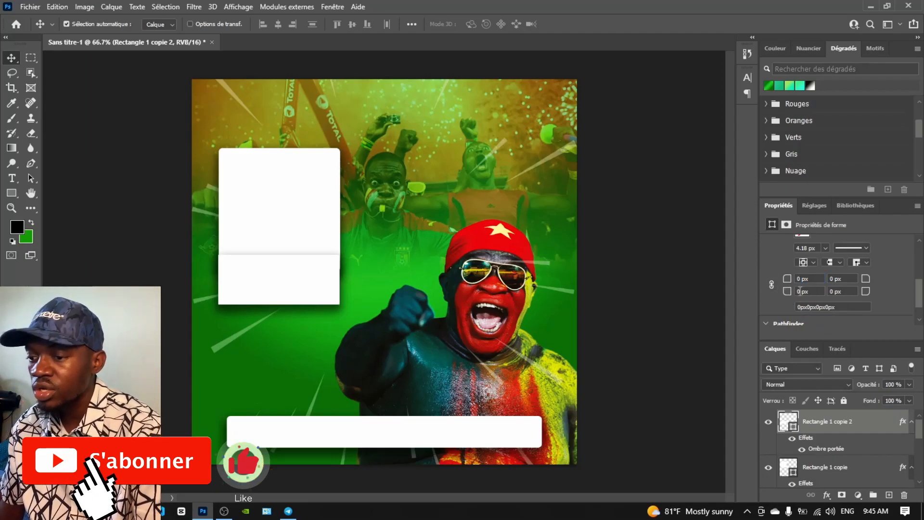
{"action": "type", "text": "1"}
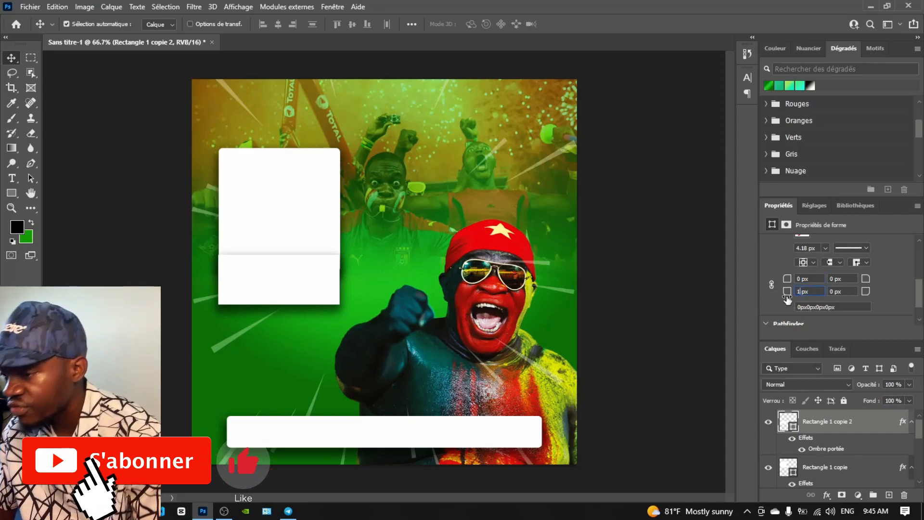
{"action": "type", "text": "5"}
{"action": "key", "text": "Return"}
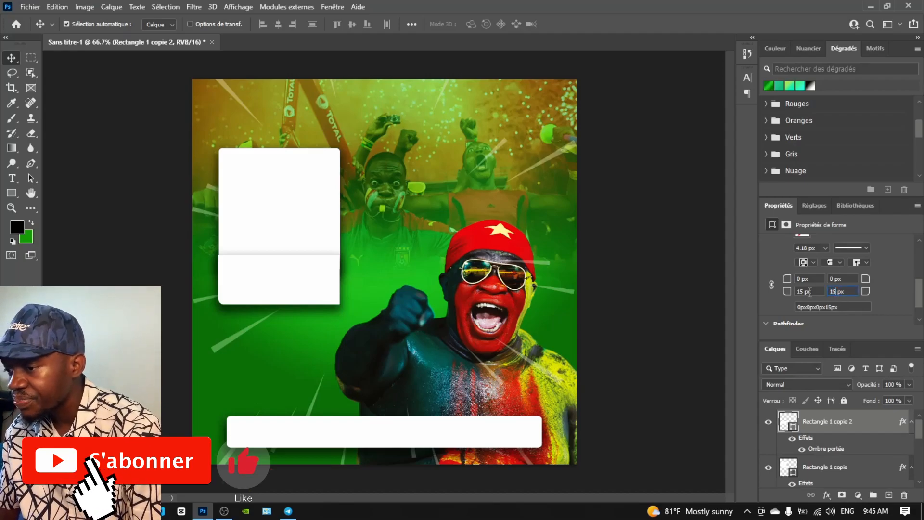
{"action": "left_click", "coordinate": [792, 439]}
{"action": "left_click_drag", "start_coordinate": [289, 281], "coordinate": [292, 309]}
{"action": "scroll", "coordinate": [840, 298], "scroll_direction": "up", "scroll_amount": 4}
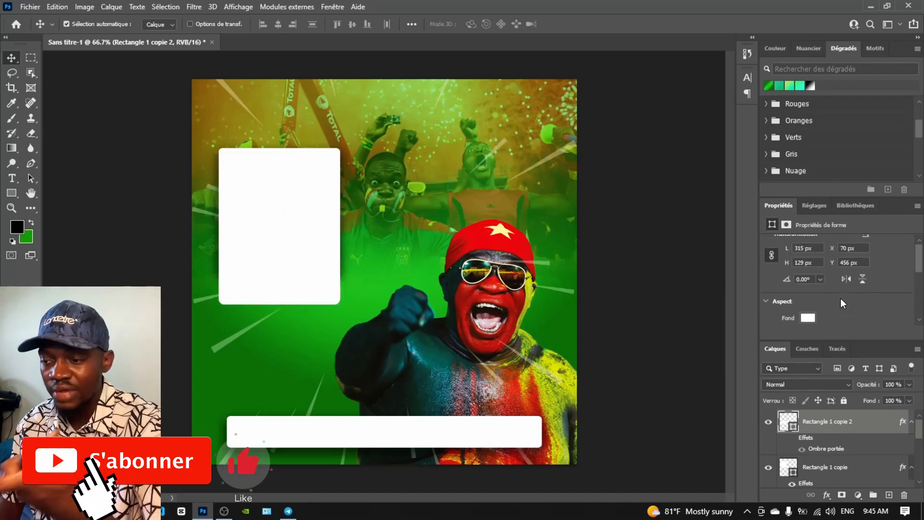
{"action": "scroll", "coordinate": [837, 295], "scroll_direction": "down", "scroll_amount": 5}
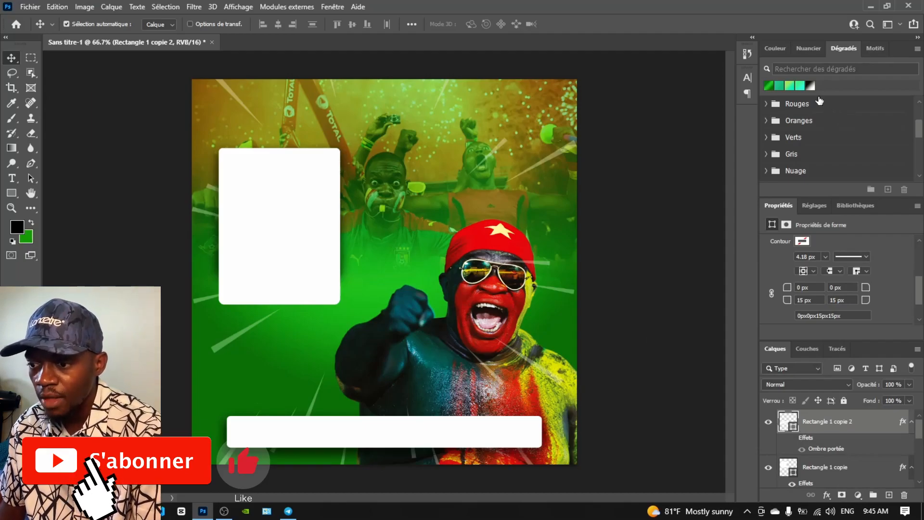
Fill the lower card rectangle with a red gradient preset
{"action": "scroll", "coordinate": [833, 120], "scroll_direction": "up", "scroll_amount": 3}
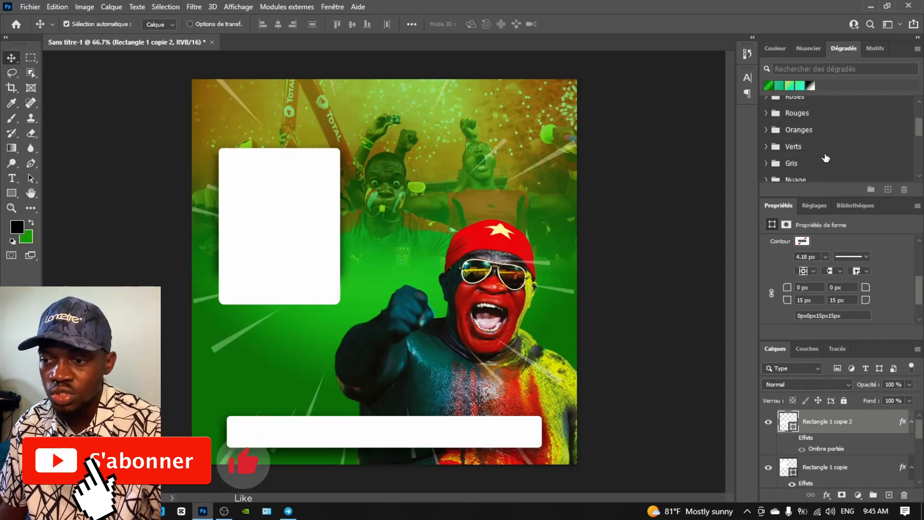
{"action": "left_click", "coordinate": [12, 148]}
{"action": "left_click", "coordinate": [110, 24]}
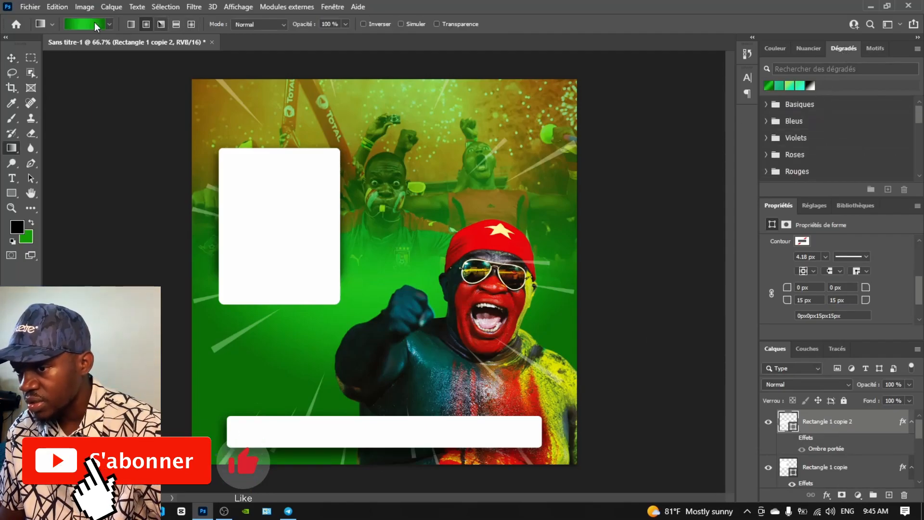
{"action": "left_click", "coordinate": [29, 83]}
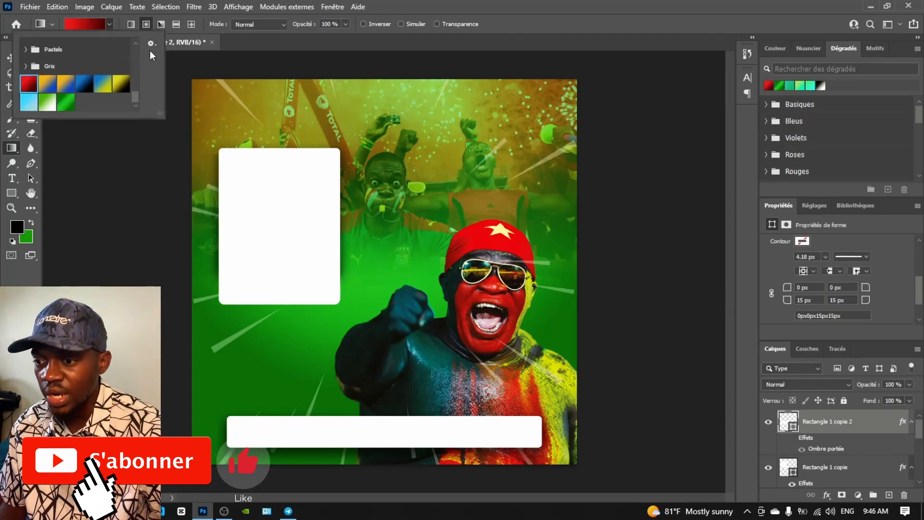
{"action": "left_click", "coordinate": [769, 87]}
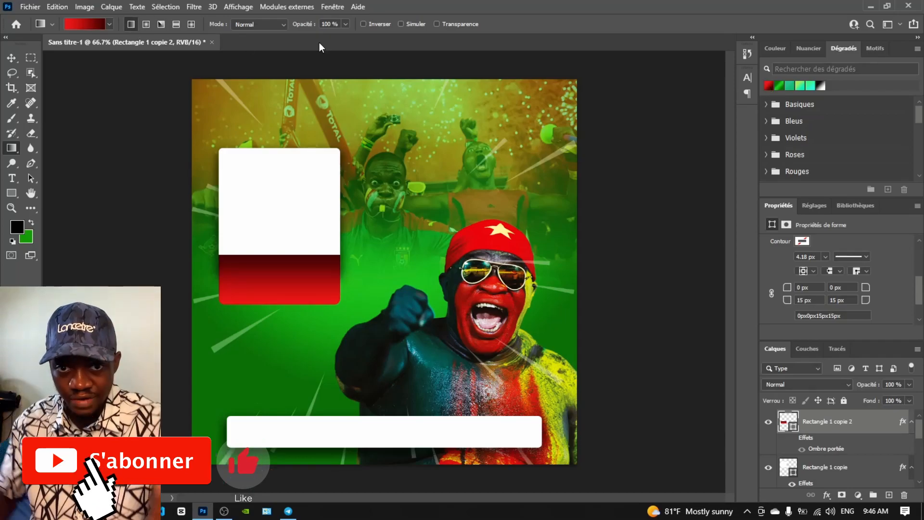
Recolour both gradient stops in darker and brighter reds and save the result as a new preset named 'rouge'
{"action": "left_click", "coordinate": [84, 24]}
{"action": "double_click", "coordinate": [518, 316]}
{"action": "left_click_drag", "start_coordinate": [292, 285], "coordinate": [288, 305]}
{"action": "left_click", "coordinate": [428, 241]}
{"action": "double_click", "coordinate": [777, 315]}
{"action": "left_click_drag", "start_coordinate": [234, 269], "coordinate": [291, 251]}
{"action": "left_click", "coordinate": [429, 240]}
{"action": "double_click", "coordinate": [559, 237]}
{"action": "type", "text": "rouge"}
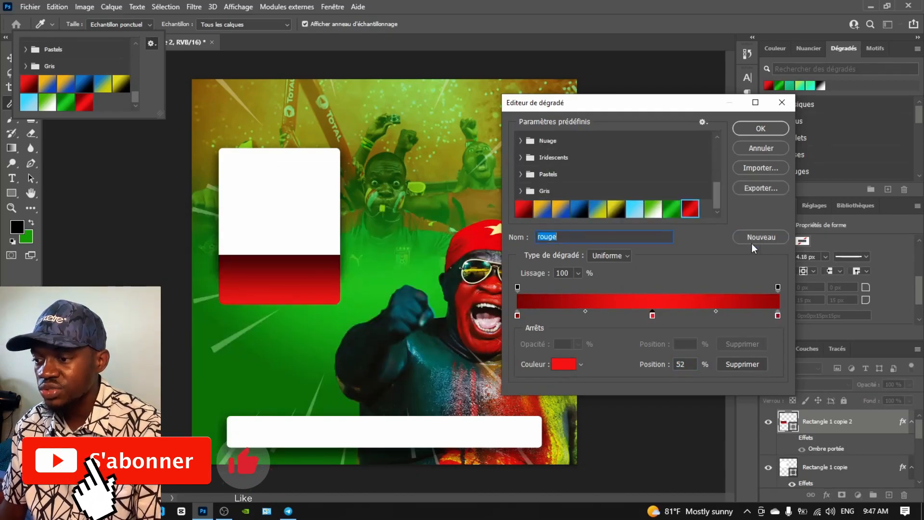
{"action": "left_click", "coordinate": [753, 241]}
{"action": "left_click", "coordinate": [761, 128]}
Apply the 'rouge' gradient to Rectangle 1 copie 2
{"action": "scroll", "coordinate": [818, 144], "scroll_direction": "down", "scroll_amount": 10}
{"action": "left_click", "coordinate": [817, 171]}
{"action": "left_click", "coordinate": [85, 24]}
{"action": "left_click", "coordinate": [755, 153]}
{"action": "left_click", "coordinate": [85, 24]}
{"action": "left_click", "coordinate": [770, 126]}
{"action": "scroll", "coordinate": [836, 282], "scroll_direction": "down", "scroll_amount": 1}
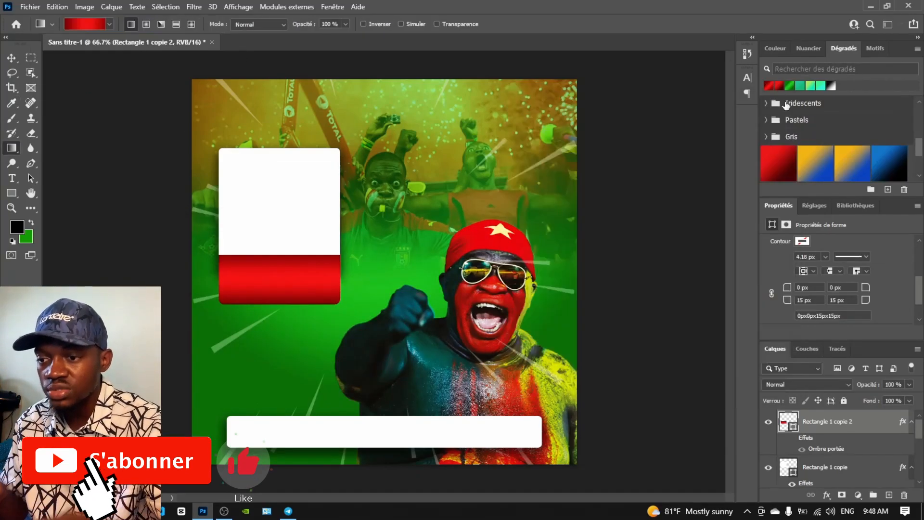
{"action": "scroll", "coordinate": [836, 282], "scroll_direction": "up", "scroll_amount": 3}
{"action": "scroll", "coordinate": [836, 282], "scroll_direction": "up", "scroll_amount": 2}
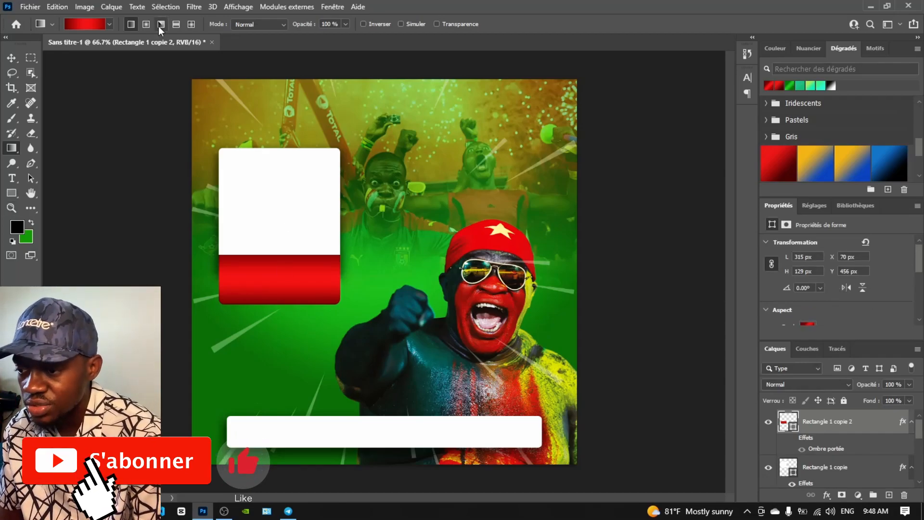
{"action": "left_click", "coordinate": [11, 58]}
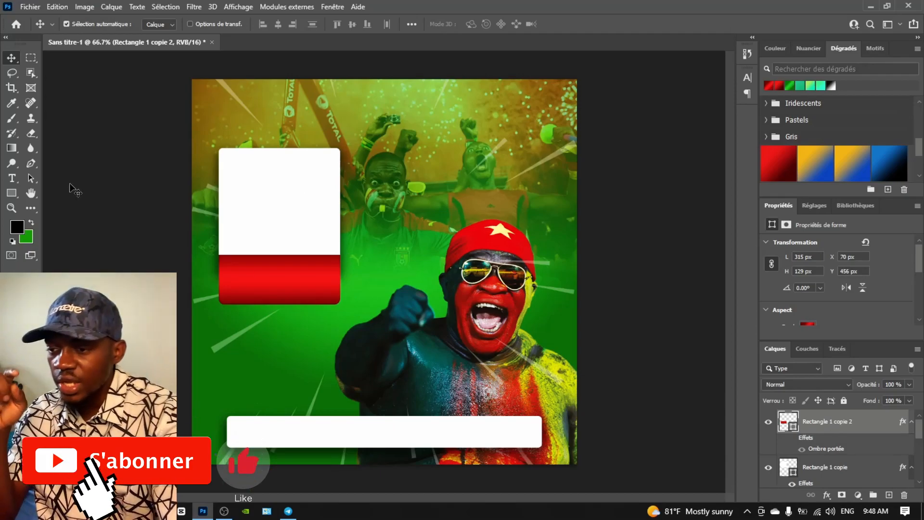
Draw a vertical line below the card with a white stroke and no fill
{"action": "left_click", "coordinate": [11, 147]}
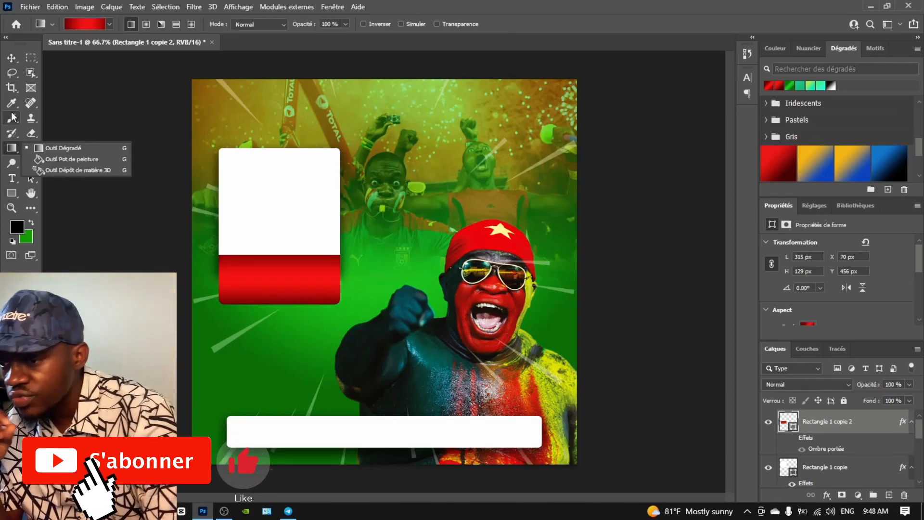
{"action": "left_click_drag", "start_coordinate": [11, 193], "coordinate": [58, 241]}
{"action": "left_click_drag", "start_coordinate": [234, 320], "coordinate": [235, 410]}
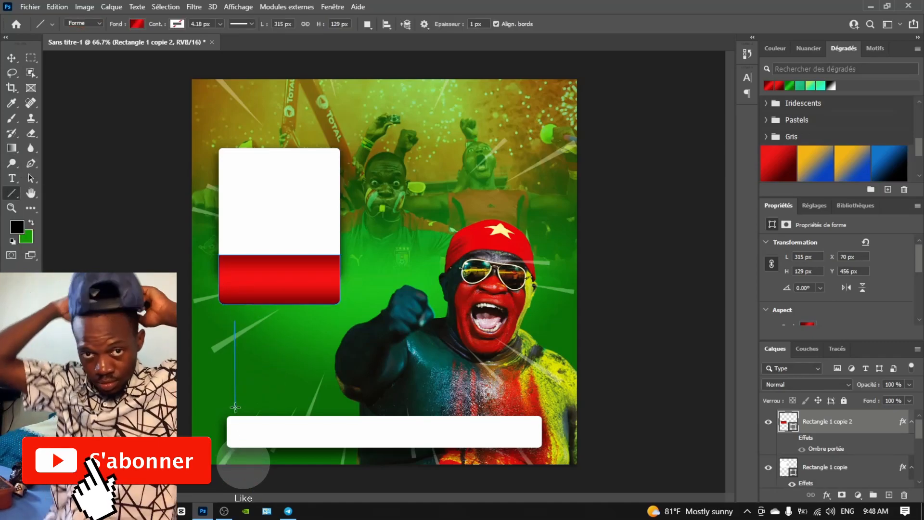
{"action": "scroll", "coordinate": [819, 294], "scroll_direction": "down", "scroll_amount": 3}
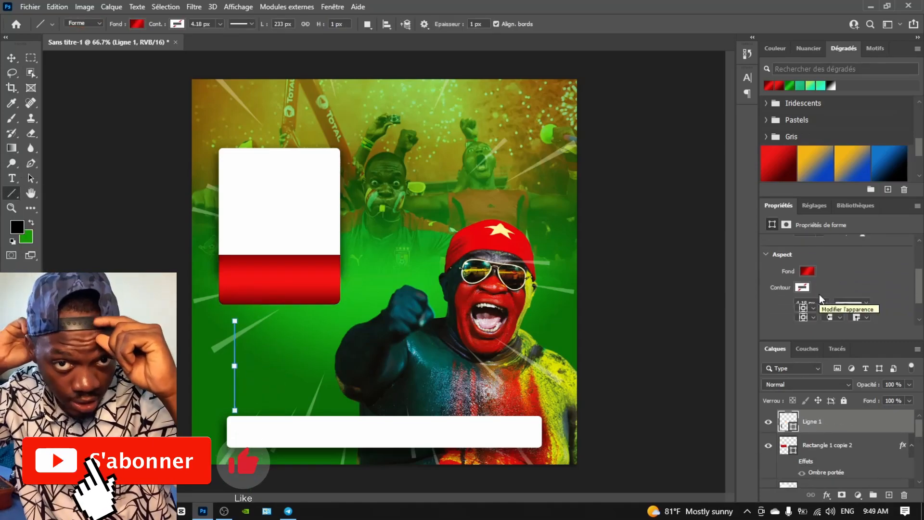
{"action": "left_click", "coordinate": [802, 278]}
{"action": "left_click", "coordinate": [795, 339]}
{"action": "left_click", "coordinate": [802, 278]}
{"action": "left_click", "coordinate": [825, 284]}
{"action": "left_click", "coordinate": [808, 252]}
{"action": "mouse_move", "coordinate": [826, 298]}
{"action": "left_mouse_down"}
{"action": "mouse_move", "coordinate": [836, 299]}
{"action": "mouse_move", "coordinate": [822, 300]}
{"action": "left_mouse_up"}
{"action": "left_click", "coordinate": [768, 274]}
{"action": "left_click", "coordinate": [808, 253]}
Move the white line down and left and shorten it
{"action": "left_click", "coordinate": [11, 57]}
{"action": "mouse_move", "coordinate": [234, 354]}
{"action": "left_mouse_down"}
{"action": "mouse_move", "coordinate": [218, 362]}
{"action": "mouse_move", "coordinate": [218, 377]}
{"action": "left_mouse_up"}
{"action": "key", "text": "ctrl+t"}
{"action": "left_click_drag", "start_coordinate": [218, 433], "coordinate": [219, 416]}
{"action": "key", "text": "Return"}
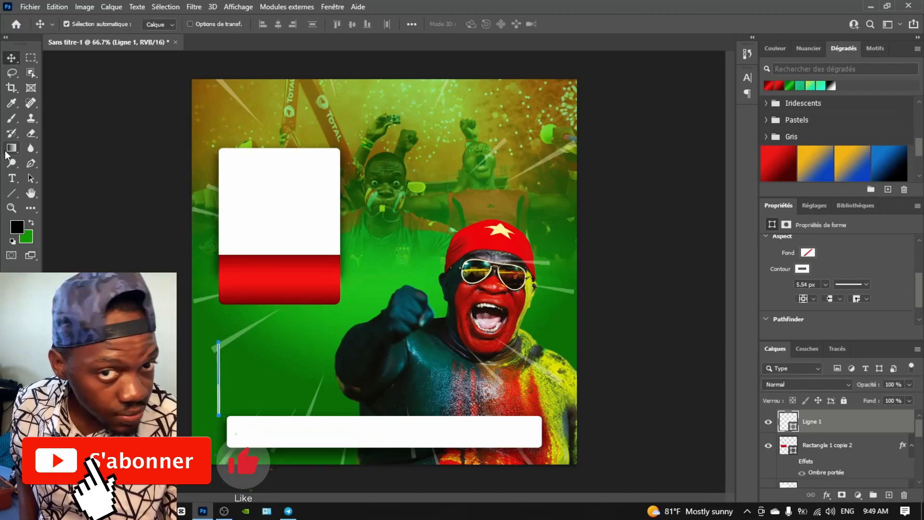
Set the red rectangle's linear gradient angle to 176 degrees
{"action": "left_click", "coordinate": [641, 356]}
{"action": "left_click", "coordinate": [827, 445]}
{"action": "scroll", "coordinate": [816, 288], "scroll_direction": "down", "scroll_amount": 2}
{"action": "left_click", "coordinate": [808, 270]}
{"action": "left_click", "coordinate": [849, 437]}
{"action": "left_click", "coordinate": [851, 437]}
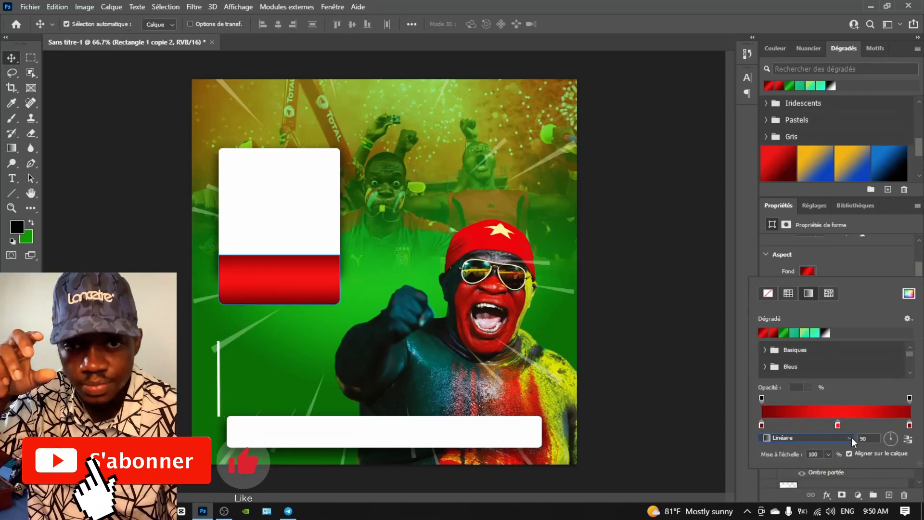
{"action": "left_click", "coordinate": [886, 438]}
{"action": "left_click", "coordinate": [834, 258]}
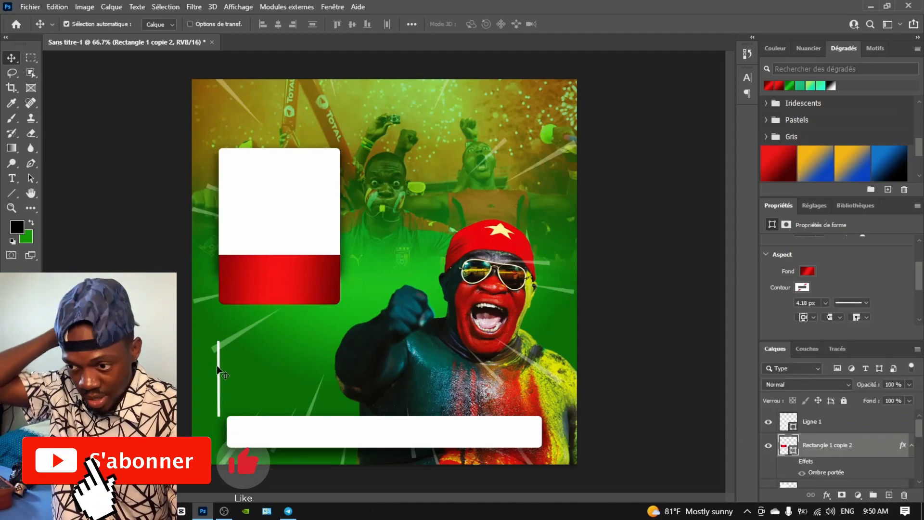
Draw a 30 px white circle with no outline on the white line
{"action": "left_click", "coordinate": [814, 421]}
{"action": "left_click", "coordinate": [11, 193]}
{"action": "left_click", "coordinate": [59, 205]}
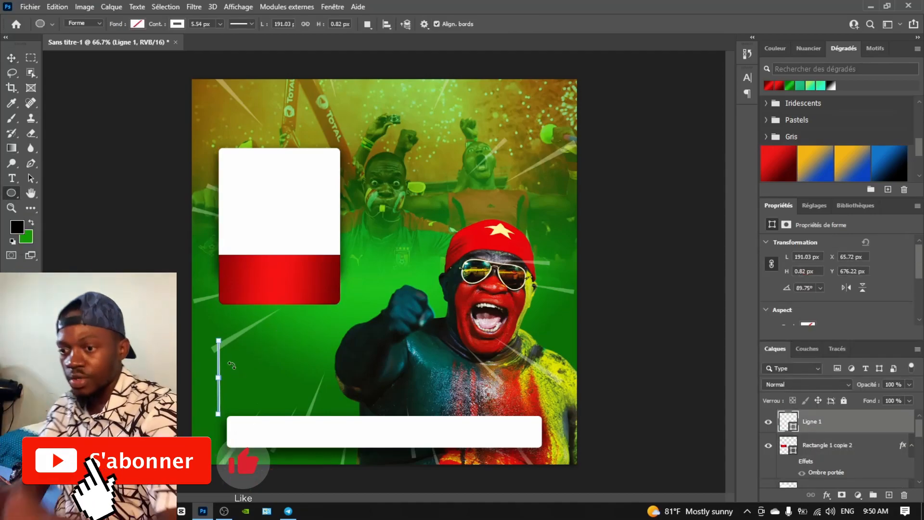
{"action": "left_click_drag", "start_coordinate": [223, 364], "coordinate": [223, 364]}
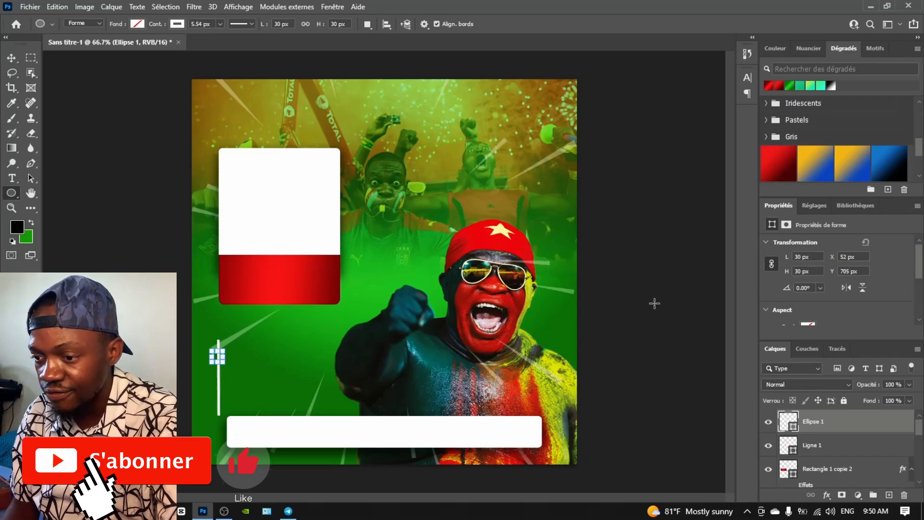
{"action": "scroll", "coordinate": [842, 284], "scroll_direction": "down", "scroll_amount": 2}
{"action": "left_click", "coordinate": [808, 289]}
{"action": "left_click", "coordinate": [817, 351]}
{"action": "left_click_drag", "start_coordinate": [918, 278], "coordinate": [918, 285]}
{"action": "left_click", "coordinate": [802, 286]}
{"action": "left_click", "coordinate": [768, 310]}
Duplicate the circle down the line, spacing the dots evenly
{"action": "left_click", "coordinate": [865, 264]}
{"action": "left_click", "coordinate": [11, 57]}
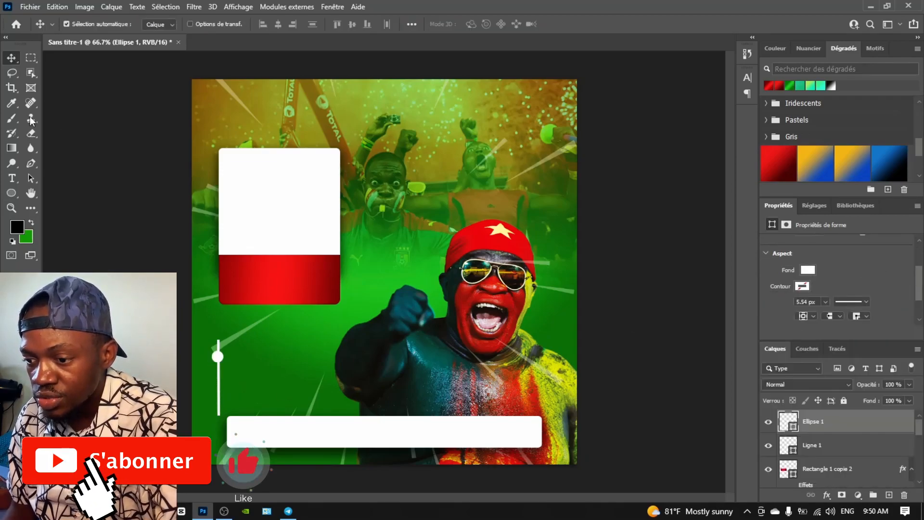
{"action": "left_click_drag", "start_coordinate": [220, 359], "coordinate": [219, 388]}
{"action": "left_click", "coordinate": [219, 357]}
Fade out the line's bottom end with a soft 100 px eraser at 34% opacity
{"action": "left_click", "coordinate": [219, 346]}
{"action": "left_click", "coordinate": [30, 133]}
{"action": "left_click", "coordinate": [217, 414]}
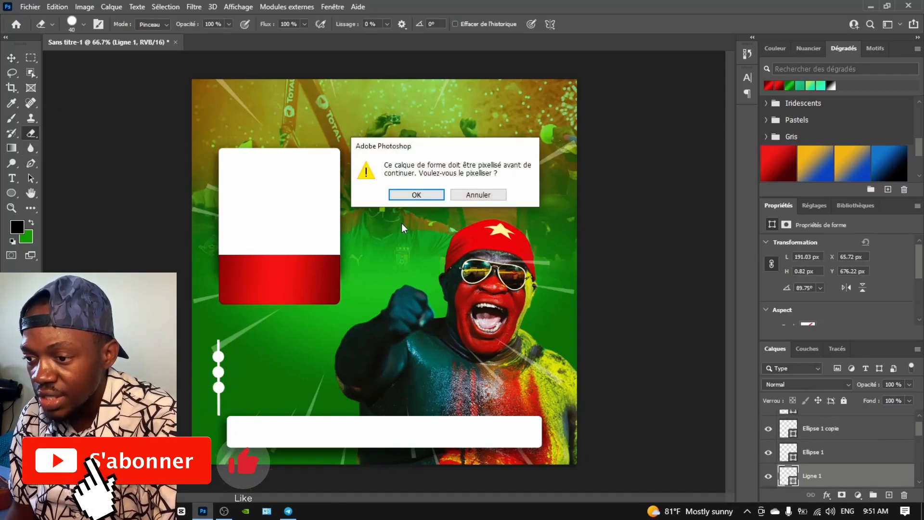
{"action": "key", "text": "Return"}
{"action": "right_click", "coordinate": [222, 414]}
{"action": "left_click", "coordinate": [299, 433]}
{"action": "left_click", "coordinate": [214, 430]}
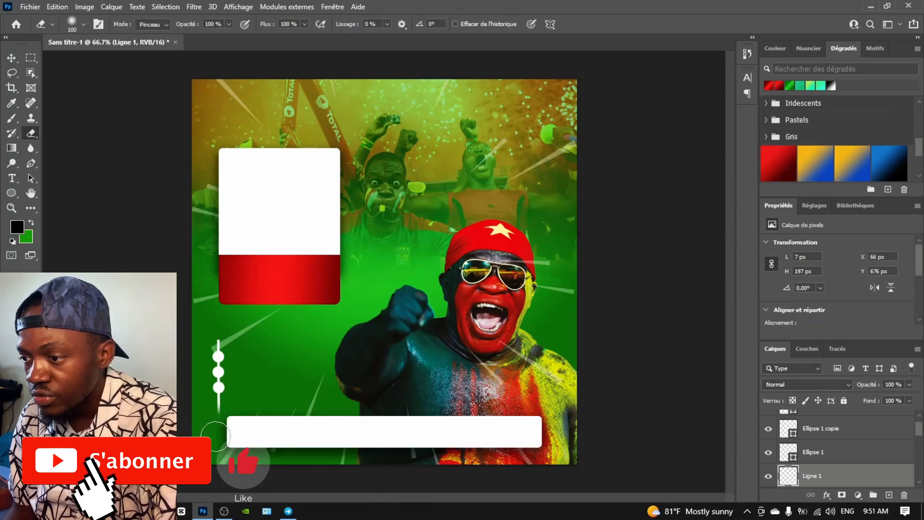
{"action": "left_click_drag", "start_coordinate": [229, 37], "coordinate": [193, 37]}
{"action": "scroll", "coordinate": [239, 293], "scroll_direction": "up", "scroll_amount": 3}
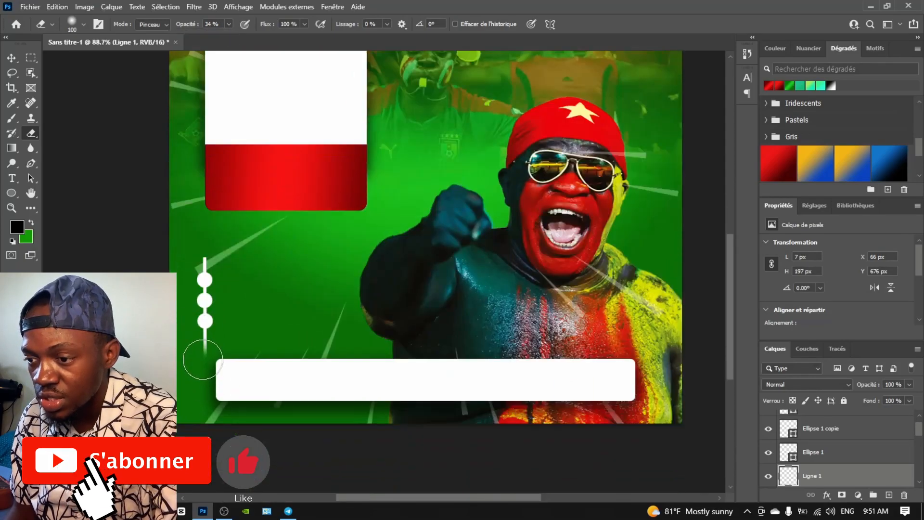
{"action": "key", "text": "v"}
{"action": "scroll", "coordinate": [212, 282], "scroll_direction": "down", "scroll_amount": 3}
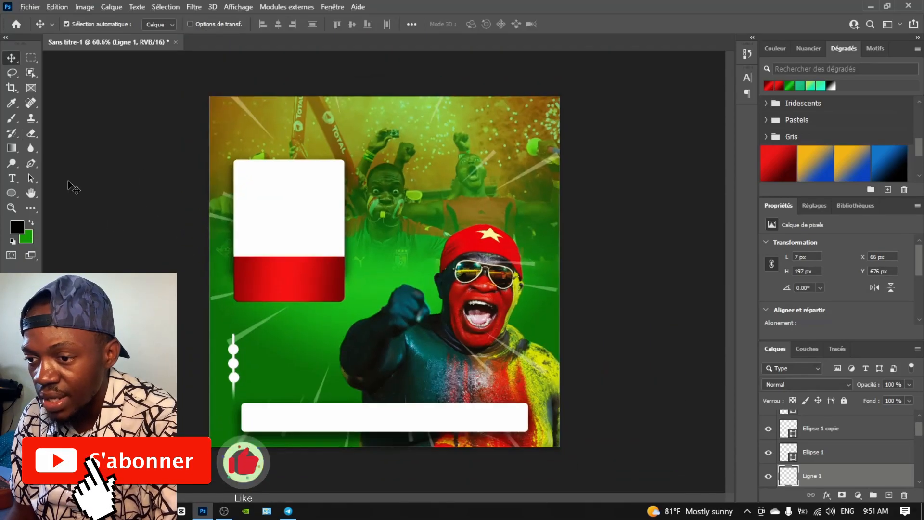
{"action": "left_click", "coordinate": [159, 511]}
Place the drive and SSD images in the flyer, tilting the SSD about -14 degrees
{"action": "left_click", "coordinate": [226, 452]}
{"action": "left_click_drag", "start_coordinate": [618, 149], "coordinate": [347, 250]}
{"action": "left_click", "coordinate": [11, 58]}
{"action": "key", "text": "alt+Tab"}
{"action": "left_click_drag", "start_coordinate": [558, 243], "coordinate": [260, 216]}
{"action": "key", "text": "Return"}
{"action": "key", "text": "ctrl+t"}
{"action": "left_click_drag", "start_coordinate": [167, 188], "coordinate": [153, 233]}
{"action": "left_click_drag", "start_coordinate": [249, 247], "coordinate": [296, 207]}
{"action": "key", "text": "Return"}
Move the SSD copy below Calque 1 copie and tilt it about 3 degrees
{"action": "scroll", "coordinate": [805, 448], "scroll_direction": "down", "scroll_amount": 1}
{"action": "left_click", "coordinate": [774, 48]}
{"action": "left_click_drag", "start_coordinate": [799, 341], "coordinate": [799, 284]}
{"action": "left_click_drag", "start_coordinate": [803, 397], "coordinate": [802, 464]}
{"action": "key", "text": "ctrl+t"}
{"action": "left_click_drag", "start_coordinate": [181, 144], "coordinate": [217, 91]}
{"action": "left_click_drag", "start_coordinate": [331, 180], "coordinate": [318, 196]}
{"action": "left_click", "coordinate": [11, 58]}
Restack Rectangle 1 copie 2 and Calque 1 copie, nudging the small SSD right
{"action": "left_click_drag", "start_coordinate": [788, 483], "coordinate": [787, 380]}
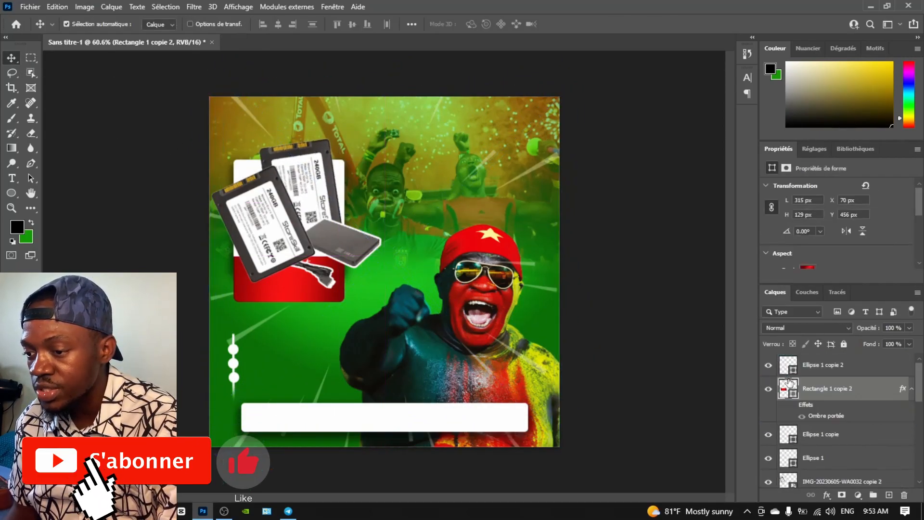
{"action": "left_click_drag", "start_coordinate": [346, 243], "coordinate": [349, 238]}
{"action": "left_click_drag", "start_coordinate": [787, 477], "coordinate": [789, 403]}
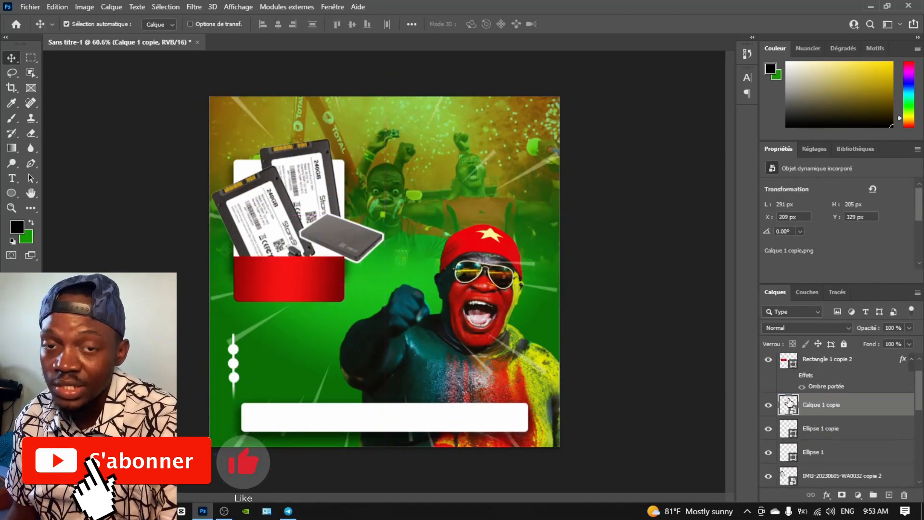
{"action": "left_click_drag", "start_coordinate": [344, 252], "coordinate": [348, 251]}
Draw an unfilled dashed circle over the drive and place it behind the SSD images
{"action": "left_click", "coordinate": [12, 193]}
{"action": "left_click_drag", "start_coordinate": [343, 205], "coordinate": [377, 239]}
{"action": "scroll", "coordinate": [804, 231], "scroll_direction": "down", "scroll_amount": 2}
{"action": "left_click", "coordinate": [804, 241]}
{"action": "left_click", "coordinate": [767, 264]}
{"action": "scroll", "coordinate": [817, 226], "scroll_direction": "down", "scroll_amount": 4}
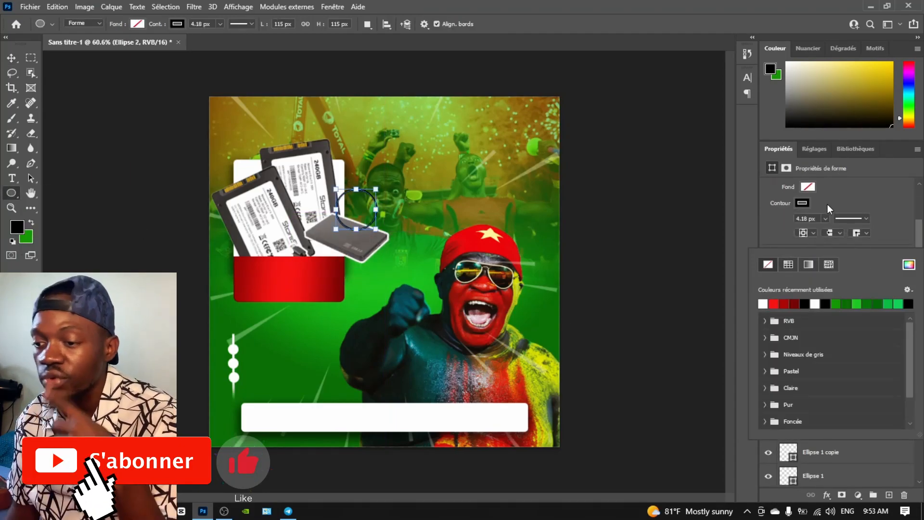
{"action": "left_click", "coordinate": [824, 205]}
{"action": "left_click", "coordinate": [852, 205]}
{"action": "left_click", "coordinate": [838, 257]}
{"action": "left_click", "coordinate": [809, 189]}
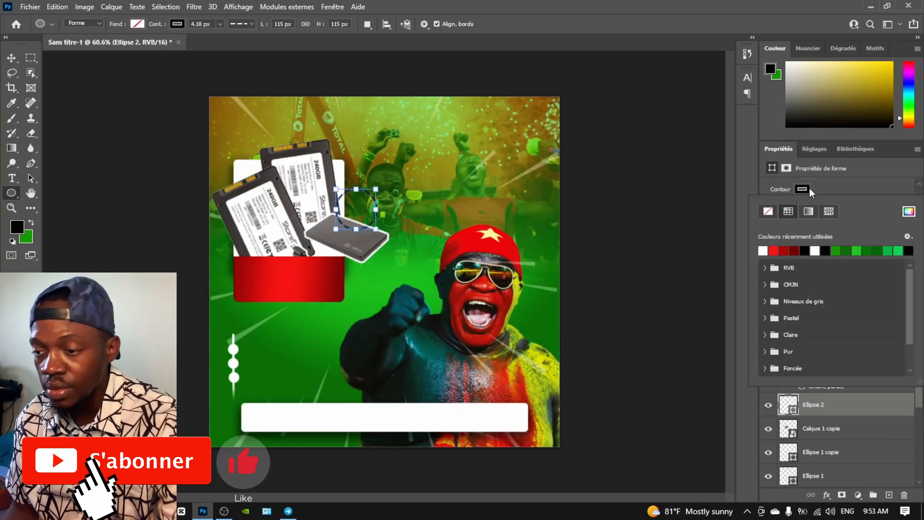
{"action": "left_click", "coordinate": [845, 191]}
{"action": "key", "text": "v"}
{"action": "mouse_move", "coordinate": [789, 412]}
{"action": "left_mouse_down"}
{"action": "mouse_move", "coordinate": [795, 484]}
{"action": "mouse_move", "coordinate": [795, 403]}
{"action": "left_mouse_up"}
Copy an enlarged white dot onto the dashed circle and put a '+' text on it
{"action": "left_click_drag", "start_coordinate": [233, 349], "coordinate": [382, 212], "text": "alt"}
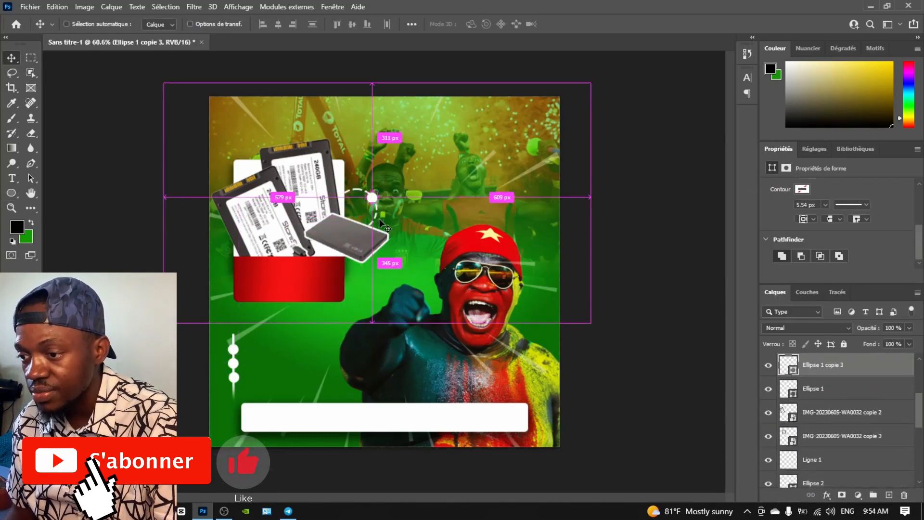
{"action": "key", "text": "ctrl+t"}
{"action": "key", "text": "Return"}
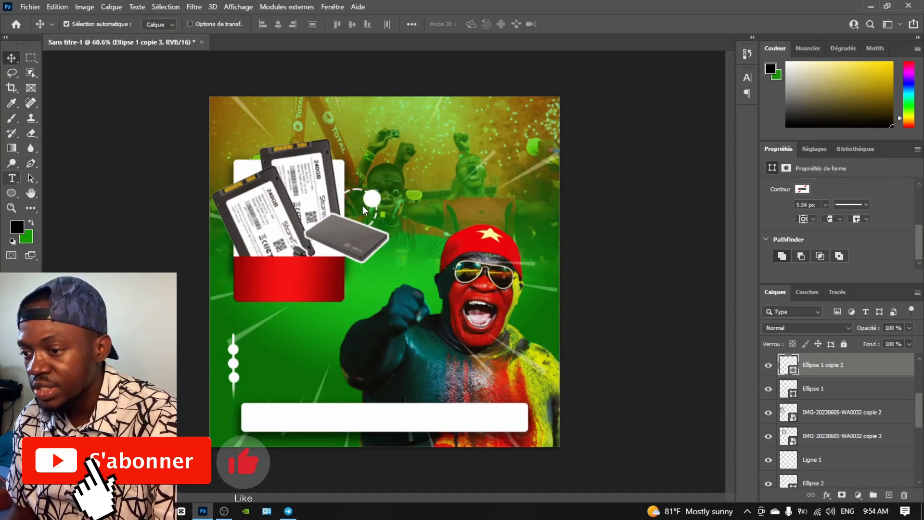
{"action": "key", "text": "t"}
{"action": "left_click", "coordinate": [406, 217]}
{"action": "type", "text": "+"}
{"action": "key", "text": "ctrl+Return"}
{"action": "key", "text": "v"}
{"action": "left_click_drag", "start_coordinate": [413, 205], "coordinate": [372, 207]}
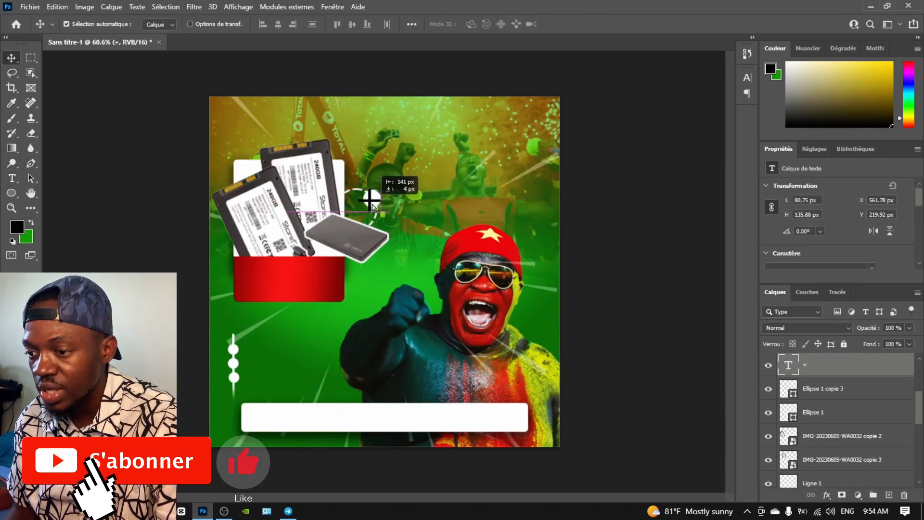
Make the plus sign bold and red, then duplicate it toward the flyer top
{"action": "scroll", "coordinate": [810, 220], "scroll_direction": "down", "scroll_amount": 2}
{"action": "left_click", "coordinate": [888, 208]}
{"action": "left_click", "coordinate": [782, 240]}
{"action": "left_click", "coordinate": [878, 253]}
{"action": "left_click", "coordinate": [292, 250]}
{"action": "left_click", "coordinate": [415, 240]}
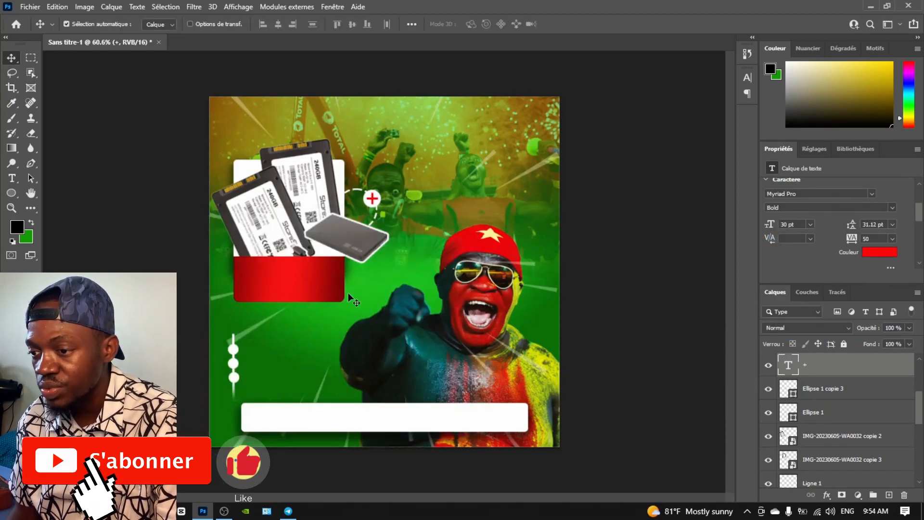
{"action": "left_click_drag", "start_coordinate": [374, 204], "coordinate": [465, 137]}
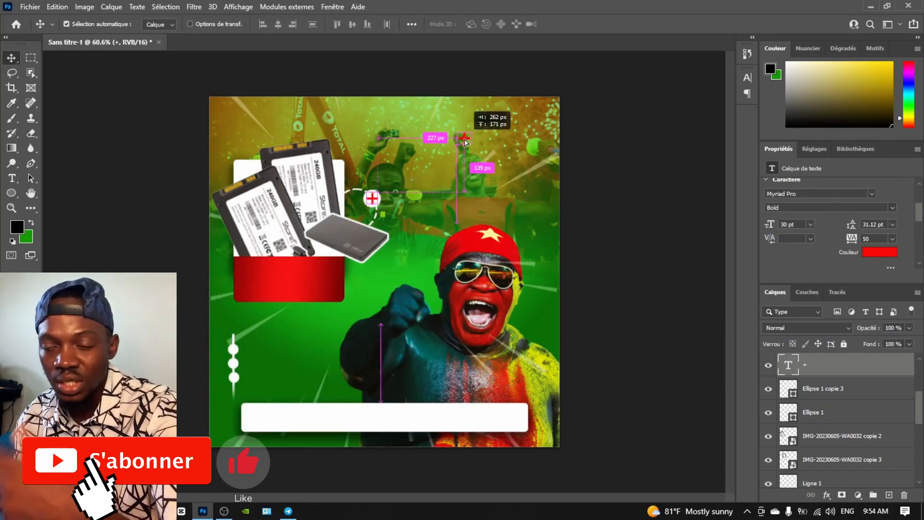
Retype the copied text as a centred, Bold Italic '3-0 PROMO' and shift it left
{"action": "double_click", "coordinate": [464, 136]}
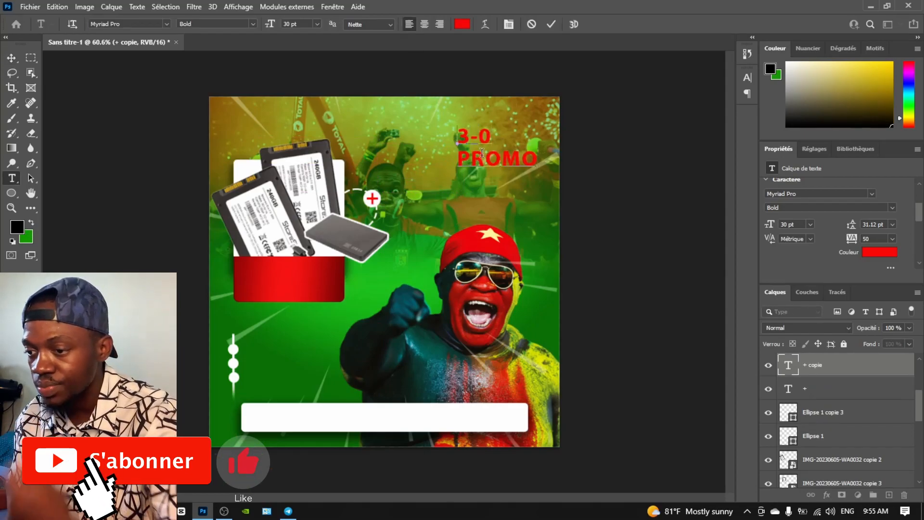
{"action": "key", "text": "ctrl+a"}
{"action": "key", "text": "ctrl+shift+c"}
{"action": "left_click", "coordinate": [217, 24]}
{"action": "left_click", "coordinate": [207, 63]}
{"action": "left_click", "coordinate": [11, 57]}
{"action": "left_click_drag", "start_coordinate": [457, 166], "coordinate": [404, 171]}
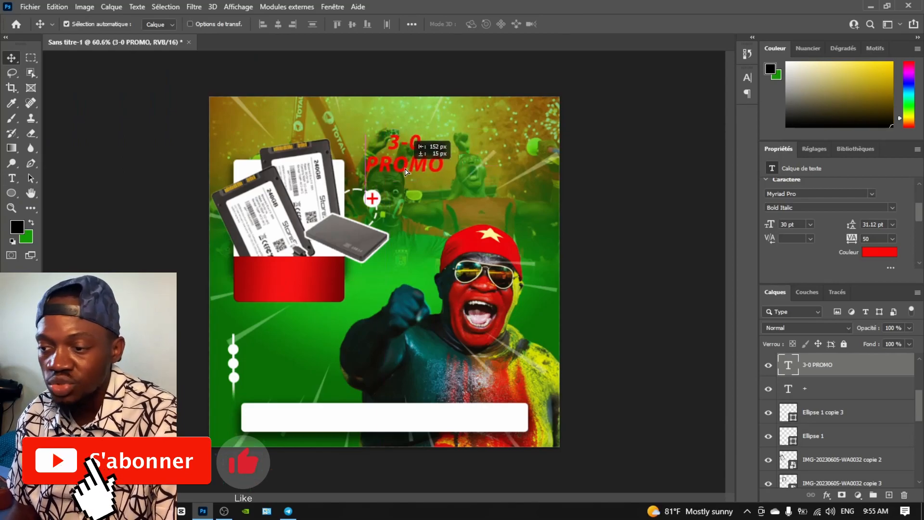
Make the headline white with 24 pt line spacing
{"action": "left_click", "coordinate": [880, 252]}
{"action": "left_click", "coordinate": [491, 237]}
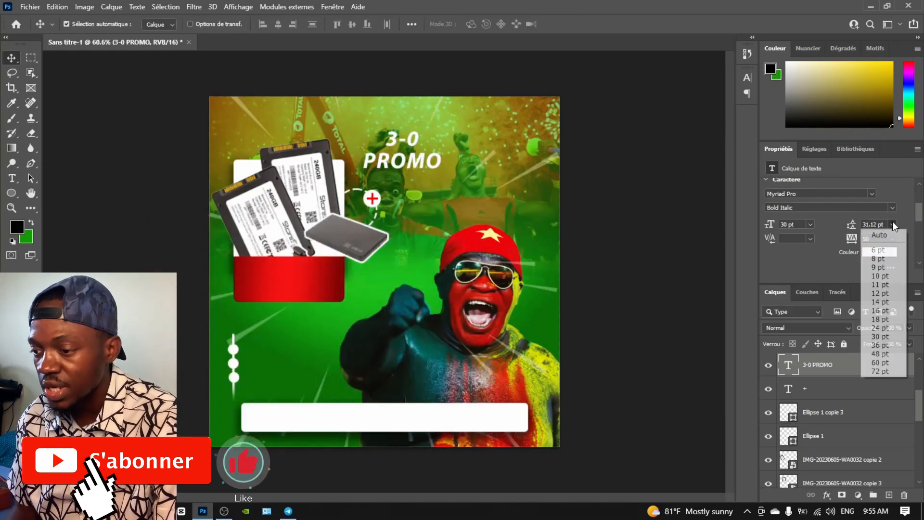
{"action": "left_click", "coordinate": [893, 224]}
{"action": "left_click", "coordinate": [880, 306]}
{"action": "left_click", "coordinate": [893, 224]}
{"action": "left_click", "coordinate": [883, 327]}
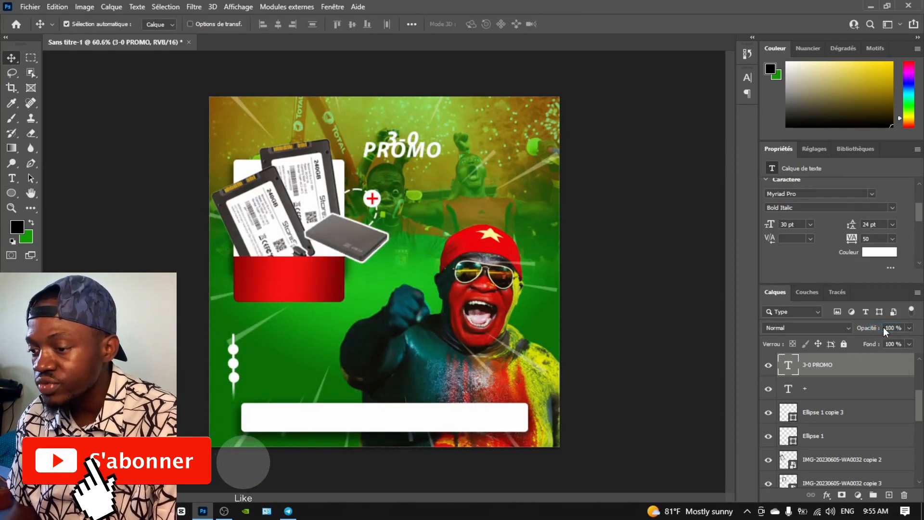
Rotate the headline about -6 degrees, roughly double its size, and centre it at the top
{"action": "key", "text": "ctrl+t"}
{"action": "left_click_drag", "start_coordinate": [340, 138], "coordinate": [338, 145]}
{"action": "left_click_drag", "start_coordinate": [444, 165], "coordinate": [528, 196]}
{"action": "left_click_drag", "start_coordinate": [460, 181], "coordinate": [446, 166]}
{"action": "left_click_drag", "start_coordinate": [522, 188], "coordinate": [521, 192]}
{"action": "left_click", "coordinate": [13, 59]}
Move the plus sign and white dot down and shift the external drive slightly left
{"action": "left_click_drag", "start_coordinate": [373, 199], "coordinate": [346, 240]}
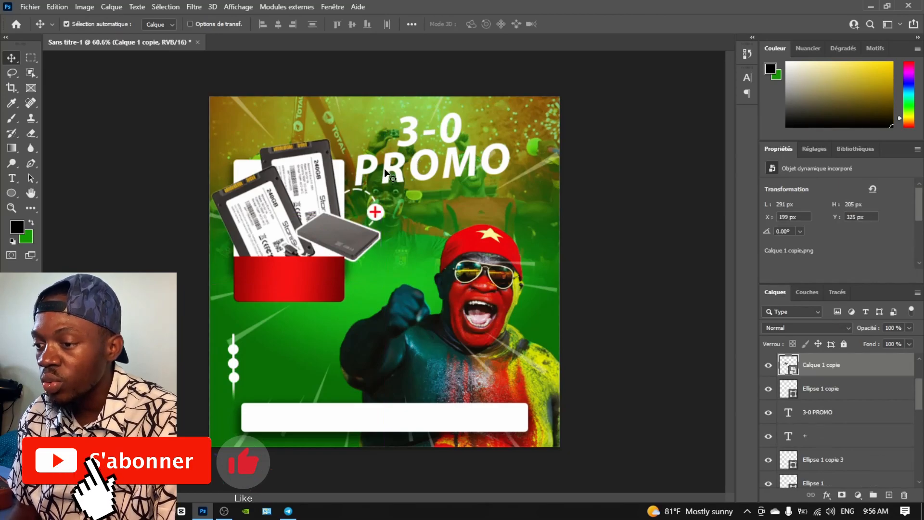
{"action": "left_click_drag", "start_coordinate": [383, 170], "coordinate": [377, 167]}
{"action": "left_click", "coordinate": [827, 495]}
Add a white stroke of about 18 px around the headline
{"action": "left_click", "coordinate": [839, 450]}
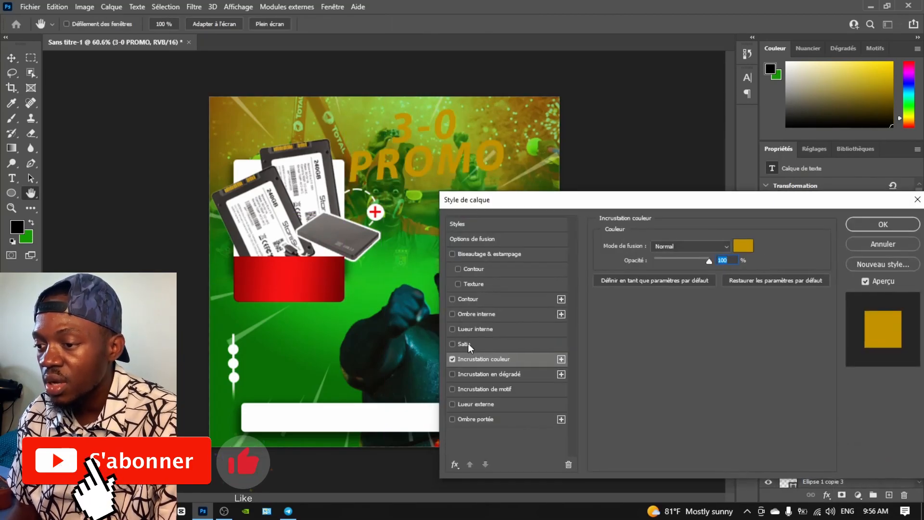
{"action": "left_click", "coordinate": [452, 299]}
{"action": "left_click_drag", "start_coordinate": [662, 243], "coordinate": [668, 246]}
{"action": "left_click", "coordinate": [631, 330]}
{"action": "key", "text": "Escape"}
Add a second, dark red stroke about 5 px thick
{"action": "left_click", "coordinate": [560, 299]}
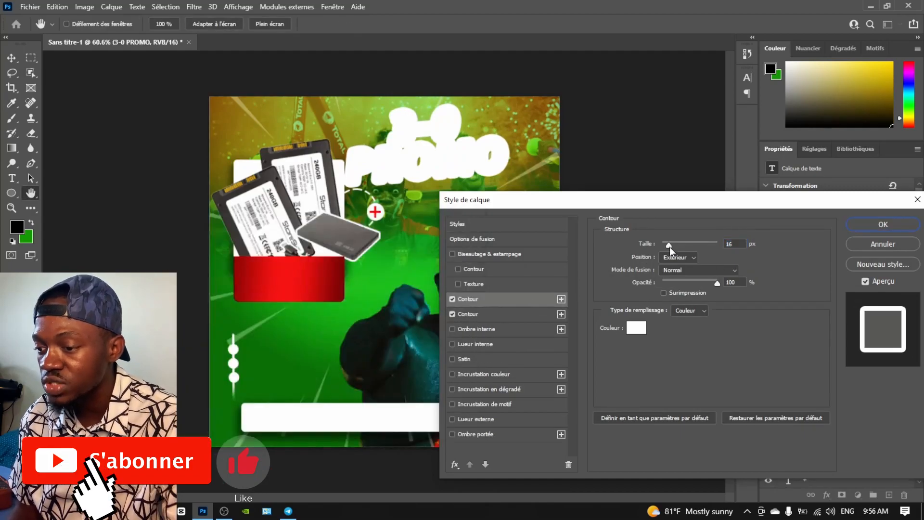
{"action": "left_click", "coordinate": [636, 330]}
{"action": "left_click", "coordinate": [298, 299]}
{"action": "left_click", "coordinate": [429, 241]}
{"action": "left_click_drag", "start_coordinate": [669, 245], "coordinate": [665, 246]}
Add a drop shadow with 54 px size and 12 px distance
{"action": "left_click", "coordinate": [478, 435]}
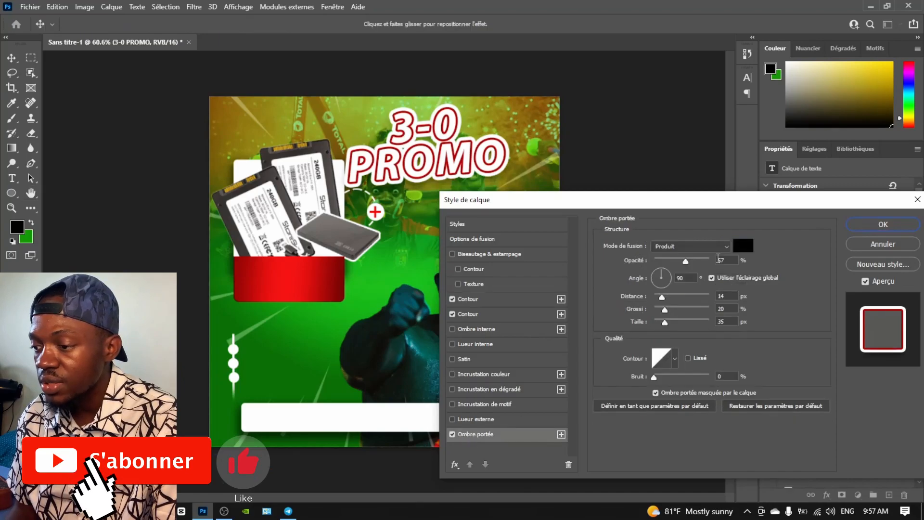
{"action": "left_click", "coordinate": [673, 298]}
{"action": "mouse_move", "coordinate": [668, 298]}
{"action": "left_mouse_down"}
{"action": "mouse_move", "coordinate": [669, 322]}
{"action": "mouse_move", "coordinate": [661, 298]}
{"action": "left_mouse_up"}
{"action": "left_click", "coordinate": [669, 308]}
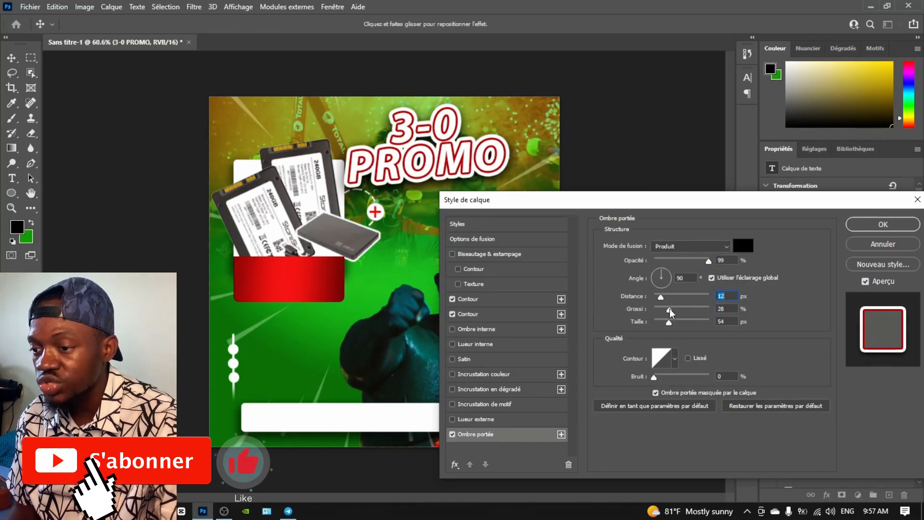
Add a third stroke and try a green colour for it
{"action": "left_click", "coordinate": [468, 299]}
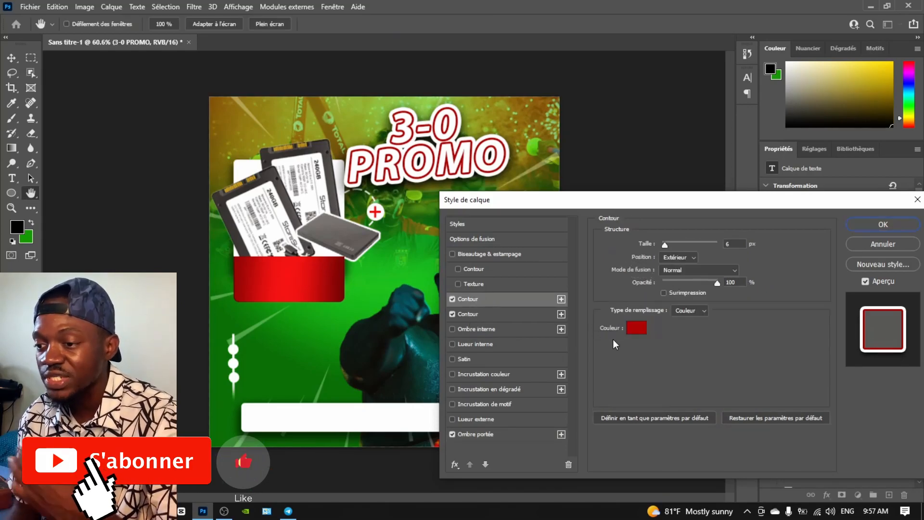
{"action": "left_click", "coordinate": [561, 299]}
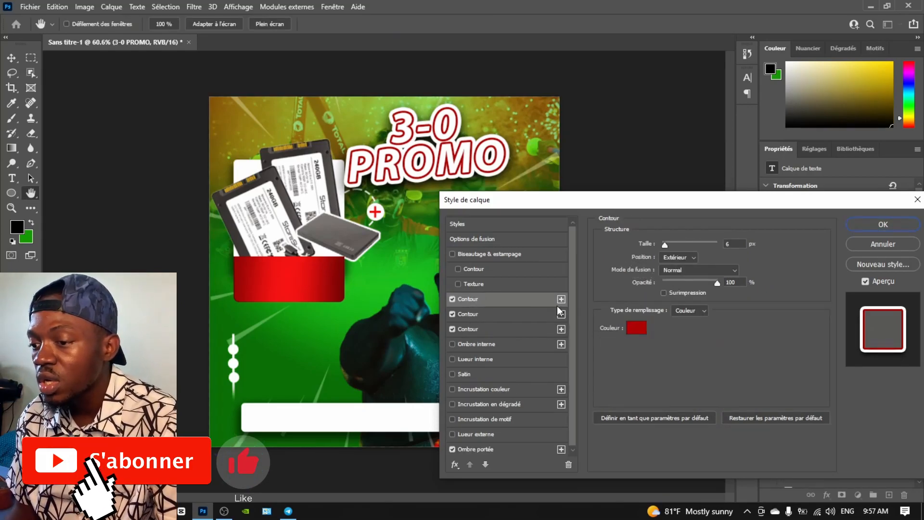
{"action": "left_click_drag", "start_coordinate": [666, 245], "coordinate": [667, 246]}
{"action": "left_click", "coordinate": [505, 313]}
{"action": "left_click", "coordinate": [636, 328]}
{"action": "left_click", "coordinate": [314, 367]}
{"action": "left_click", "coordinate": [286, 305]}
Make the third stroke black, about 10 px thick and nearly transparent
{"action": "left_click", "coordinate": [314, 337]}
{"action": "left_click", "coordinate": [293, 287]}
{"action": "left_click", "coordinate": [433, 244]}
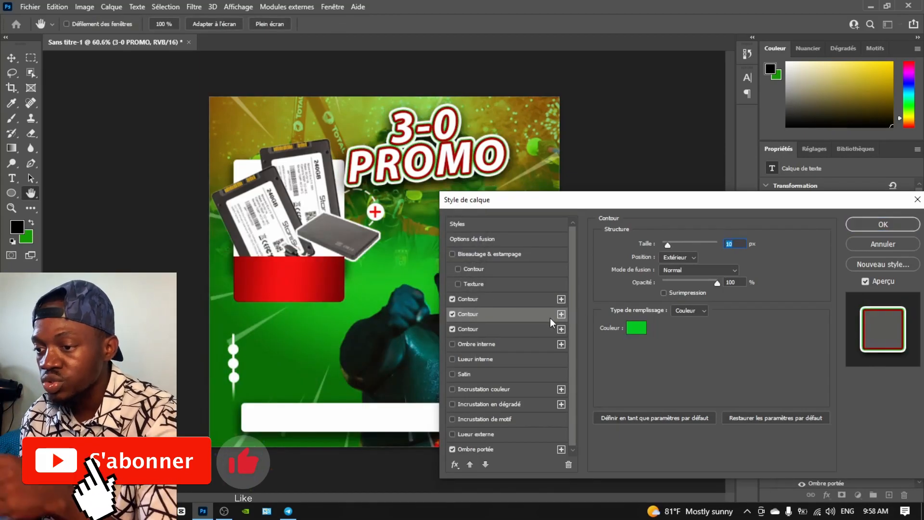
{"action": "left_click", "coordinate": [636, 327]}
{"action": "left_click", "coordinate": [283, 392]}
{"action": "left_click", "coordinate": [422, 244]}
{"action": "mouse_move", "coordinate": [691, 284]}
{"action": "left_mouse_down"}
{"action": "mouse_move", "coordinate": [666, 286]}
{"action": "mouse_move", "coordinate": [675, 284]}
{"action": "left_mouse_up"}
Turn on the Bevel & Emboss contour and apply the headline effects
{"action": "left_click", "coordinate": [474, 270]}
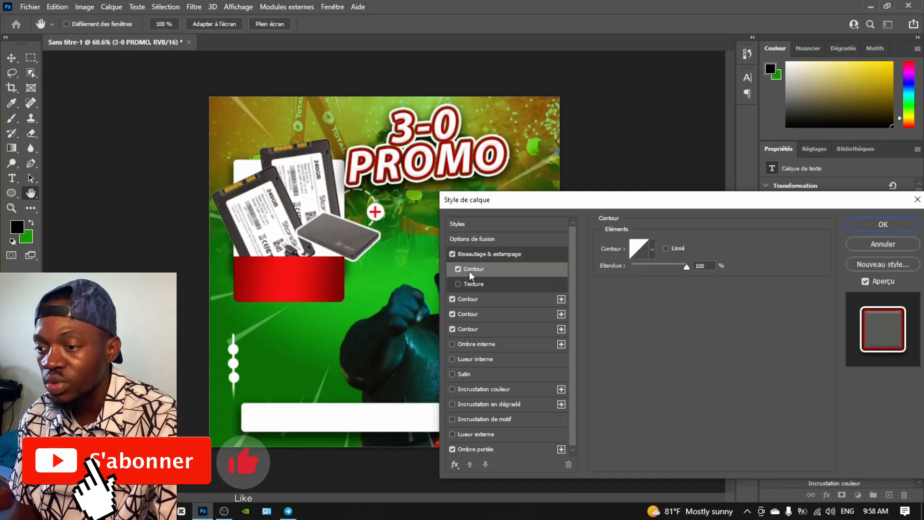
{"action": "left_click", "coordinate": [461, 284]}
{"action": "left_click", "coordinate": [460, 284]}
{"action": "left_click", "coordinate": [477, 299]}
{"action": "key", "text": "Return"}
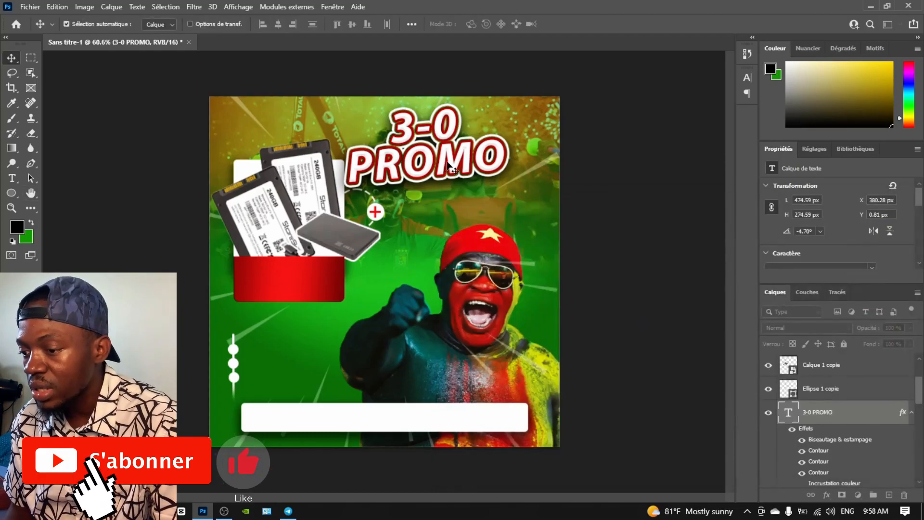
Duplicate the headline, delete its '3-0' line to leave PROMO, and nudge it right
{"action": "left_click_drag", "start_coordinate": [441, 164], "coordinate": [453, 241], "text": "alt"}
{"action": "double_click", "coordinate": [453, 241]}
{"action": "left_click_drag", "start_coordinate": [470, 195], "coordinate": [363, 197]}
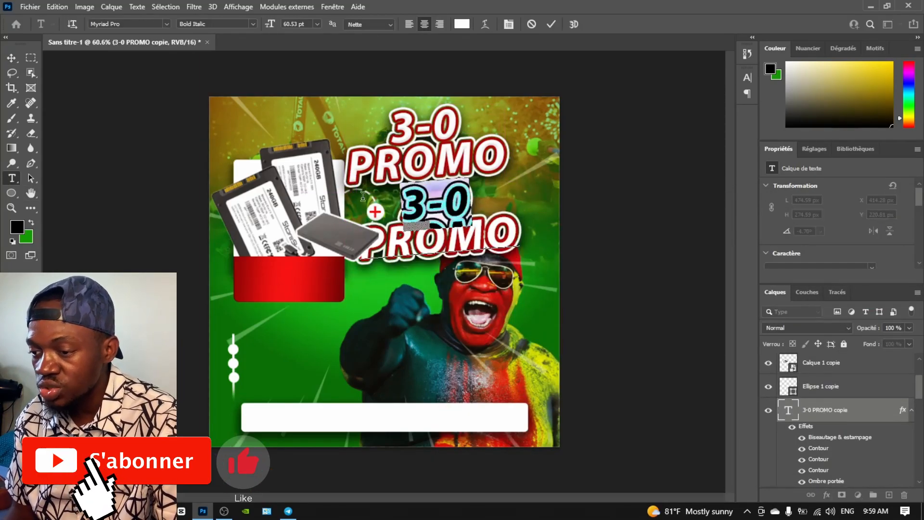
{"action": "key", "text": "Delete"}
{"action": "key", "text": "Delete"}
{"action": "left_click", "coordinate": [12, 57]}
{"action": "left_click_drag", "start_coordinate": [426, 214], "coordinate": [446, 212]}
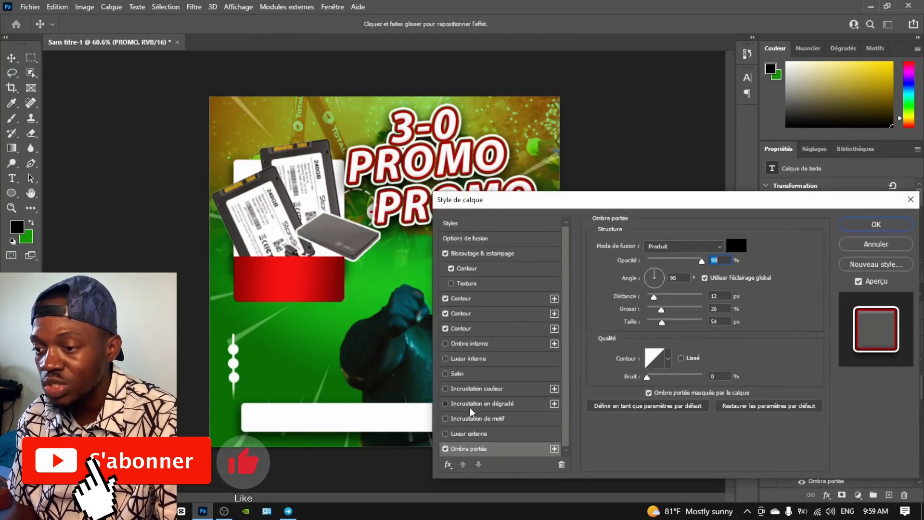
Give the PROMO copy a Gradient Overlay using an orange-red preset from the Oranges set
{"action": "left_click", "coordinate": [489, 462]}
{"action": "left_click", "coordinate": [717, 331]}
{"action": "left_click", "coordinate": [718, 391]}
{"action": "left_click", "coordinate": [623, 373]}
{"action": "left_click", "coordinate": [623, 355]}
{"action": "scroll", "coordinate": [626, 378], "scroll_direction": "up", "scroll_amount": 5}
{"action": "left_click", "coordinate": [711, 390]}
{"action": "scroll", "coordinate": [648, 383], "scroll_direction": "up", "scroll_amount": 1}
{"action": "scroll", "coordinate": [648, 383], "scroll_direction": "up", "scroll_amount": 3}
{"action": "left_click", "coordinate": [623, 383]}
{"action": "left_click", "coordinate": [712, 368]}
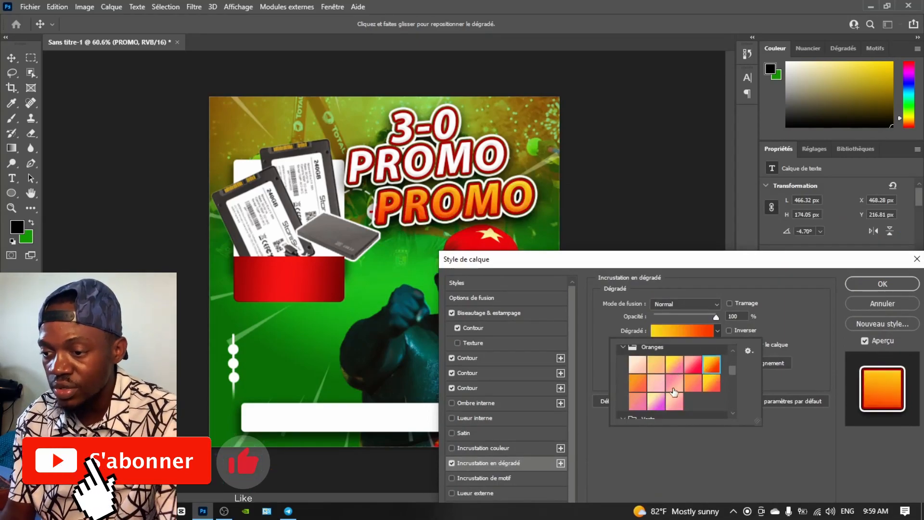
{"action": "scroll", "coordinate": [673, 392], "scroll_direction": "down", "scroll_amount": 1}
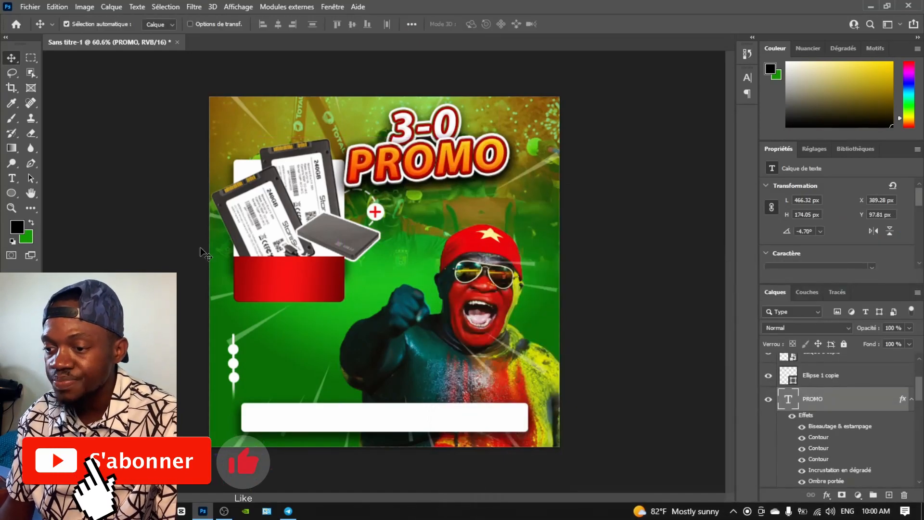
{"action": "double_click", "coordinate": [279, 342]}
Complete the line 'SSD + BOITIER 3.0' in Montserrat ExtraBold, 14 pt, letter spacing 0
{"action": "type", "text": "+ BOITIER 3.0"}
{"action": "key", "text": "ctrl+Return"}
{"action": "scroll", "coordinate": [857, 224], "scroll_direction": "down", "scroll_amount": 2}
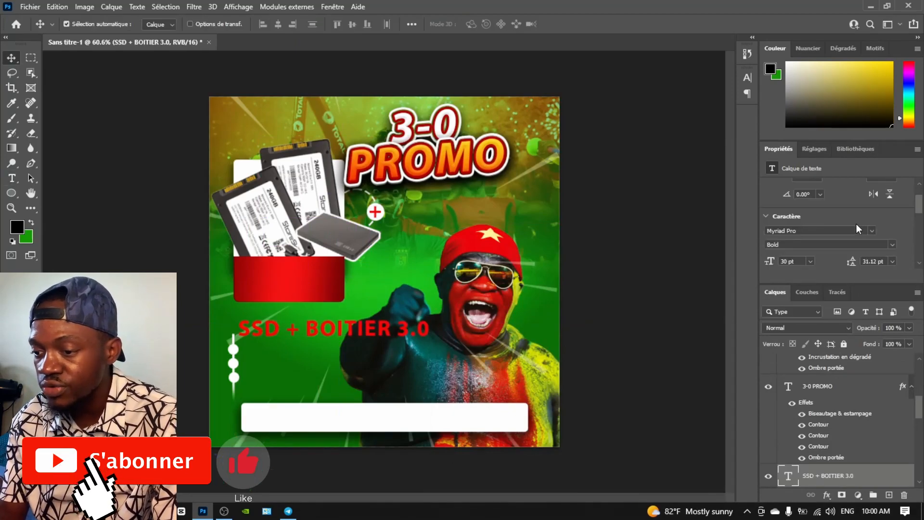
{"action": "left_click", "coordinate": [871, 230]}
{"action": "left_click", "coordinate": [743, 354]}
{"action": "scroll", "coordinate": [916, 246], "scroll_direction": "down", "scroll_amount": 2}
{"action": "left_click", "coordinate": [892, 243]}
{"action": "left_click", "coordinate": [879, 312]}
{"action": "left_click", "coordinate": [810, 229]}
{"action": "left_click", "coordinate": [794, 303]}
Make the SSD line white in Black weight and nudge it up-left
{"action": "left_click", "coordinate": [873, 257]}
{"action": "left_click", "coordinate": [155, 246]}
{"action": "left_click", "coordinate": [451, 239]}
{"action": "left_click_drag", "start_coordinate": [303, 332], "coordinate": [296, 330]}
{"action": "left_click", "coordinate": [850, 188]}
{"action": "left_click", "coordinate": [818, 274]}
Add the lines 'CONTENU AU CHOIX' and '256 - 512 - 1To - 2To' under the SSD text
{"action": "left_click", "coordinate": [230, 409]}
{"action": "double_click", "coordinate": [323, 330]}
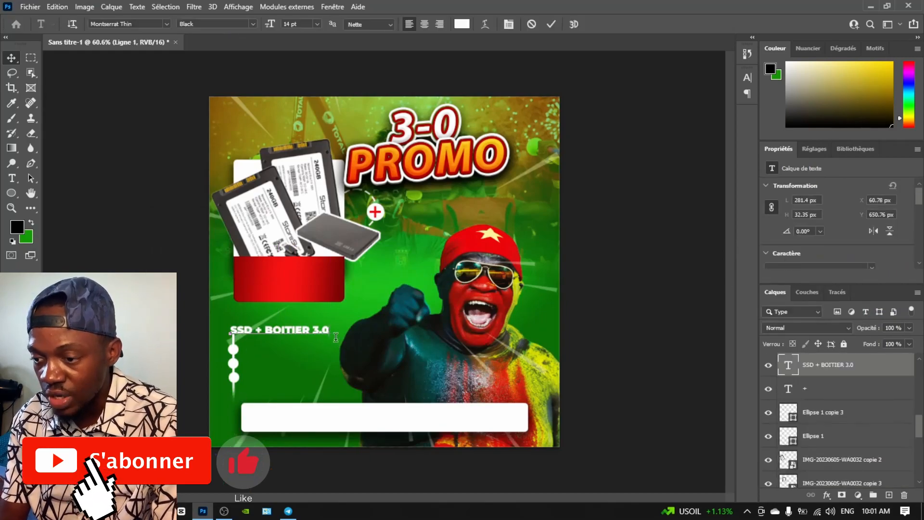
{"action": "key", "text": "Return"}
{"action": "type", "text": "CONTENU AU CHOIX"}
{"action": "key", "text": "Return"}
{"action": "type", "text": "256 - 512-"}
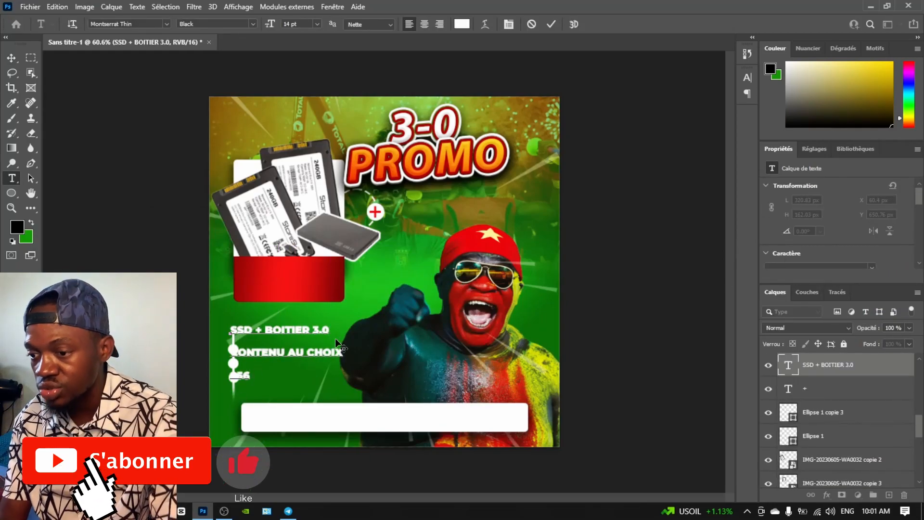
{"action": "key", "text": "BackSpace"}
{"action": "key", "text": "BackSpace"}
{"action": "type", "text": "- 1To - 2To"}
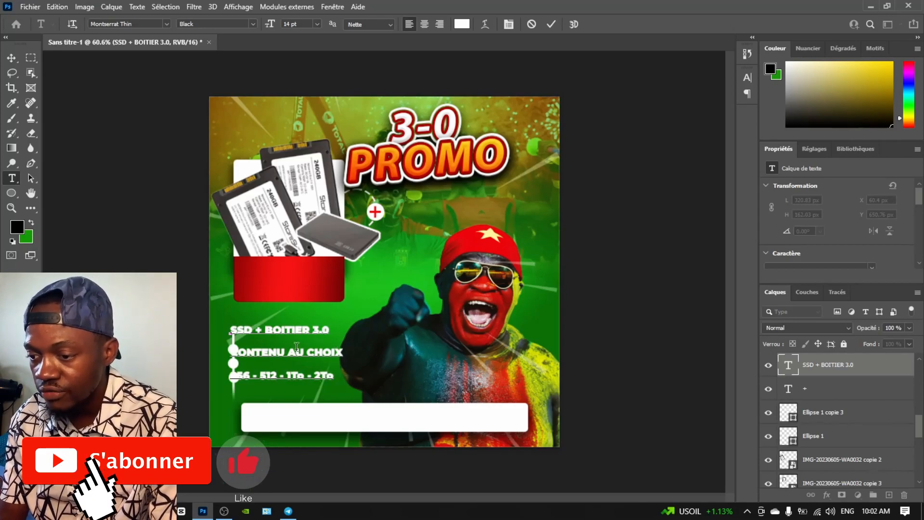
{"action": "left_click", "coordinate": [235, 352]}
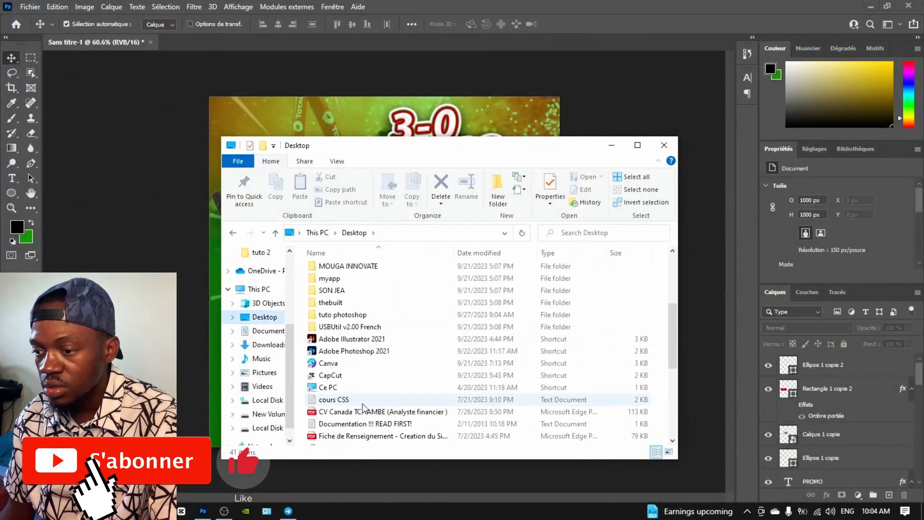
Place the Fichier 2 logo from the 720ppi folder, shrink it, and set it top-left
{"action": "left_click", "coordinate": [332, 302]}
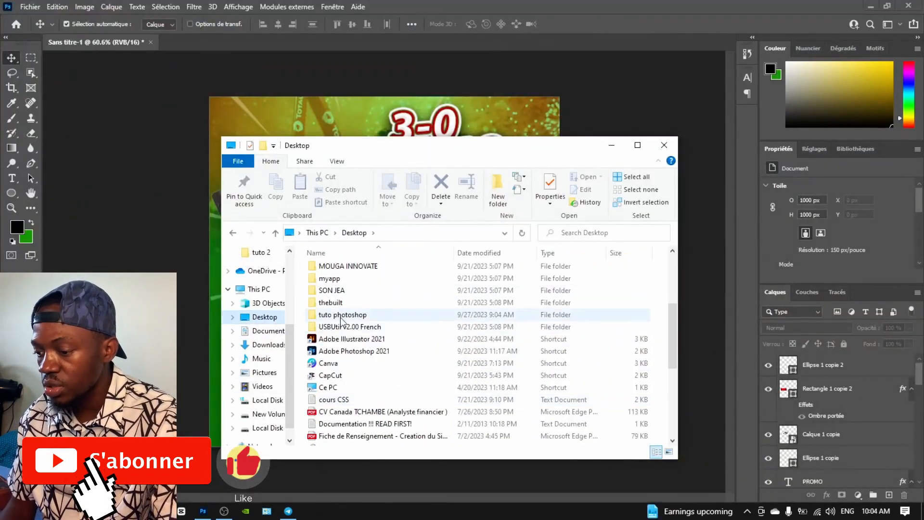
{"action": "scroll", "coordinate": [348, 334], "scroll_direction": "down", "scroll_amount": 5}
{"action": "scroll", "coordinate": [337, 313], "scroll_direction": "up", "scroll_amount": 8}
{"action": "double_click", "coordinate": [331, 283]}
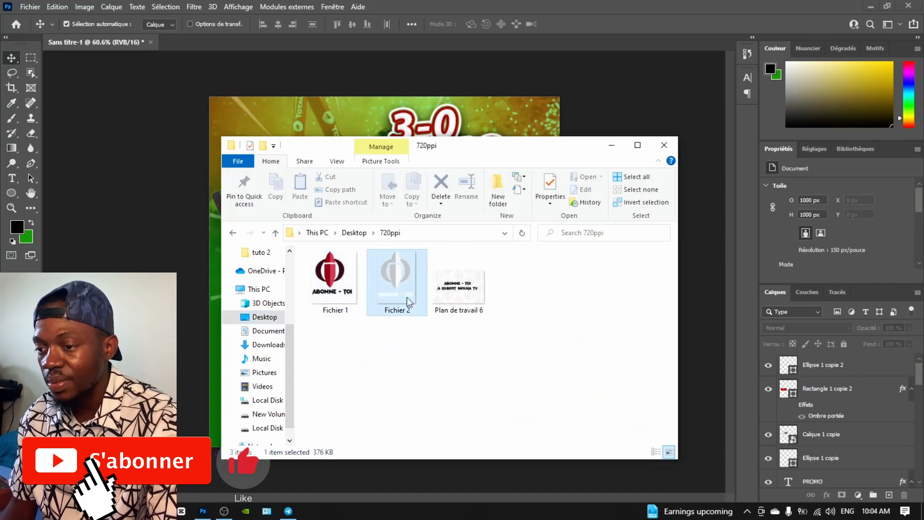
{"action": "left_click_drag", "start_coordinate": [391, 278], "coordinate": [292, 258]}
{"action": "left_click_drag", "start_coordinate": [163, 433], "coordinate": [340, 193]}
{"action": "left_click_drag", "start_coordinate": [380, 135], "coordinate": [251, 140]}
{"action": "left_click_drag", "start_coordinate": [210, 196], "coordinate": [244, 161]}
{"action": "left_click_drag", "start_coordinate": [268, 127], "coordinate": [246, 133]}
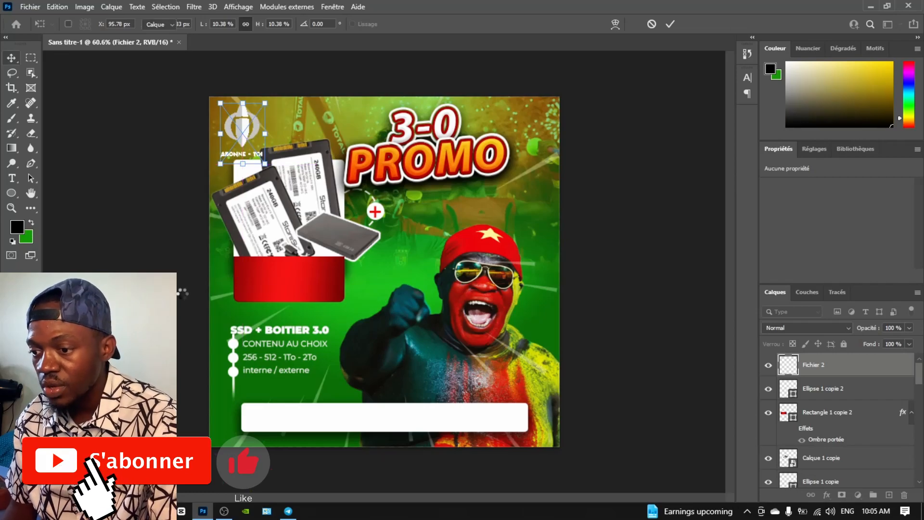
Place the Instagram, Twitter and Facebook icons side by side in the bottom white bar
{"action": "left_click", "coordinate": [160, 511]}
{"action": "left_click", "coordinate": [327, 458]}
{"action": "left_click", "coordinate": [738, 157]}
{"action": "left_click", "coordinate": [615, 241], "text": "ctrl"}
{"action": "left_click", "coordinate": [800, 236], "text": "ctrl"}
{"action": "left_click_drag", "start_coordinate": [602, 231], "coordinate": [254, 417]}
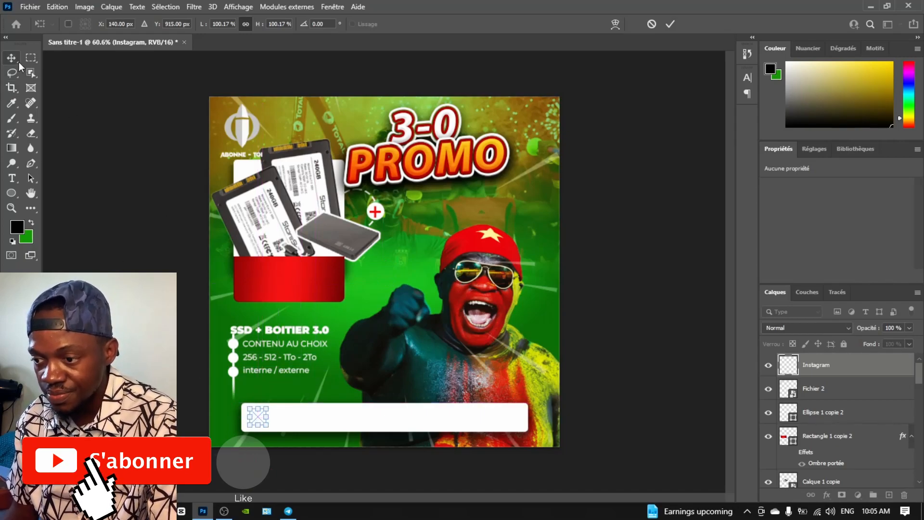
{"action": "key", "text": "Return"}
{"action": "left_click_drag", "start_coordinate": [386, 271], "coordinate": [273, 420]}
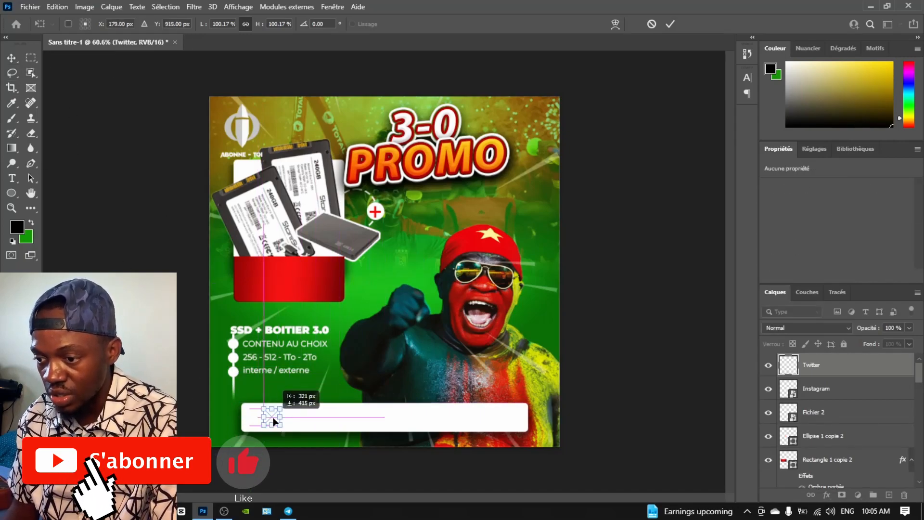
{"action": "key", "text": "Return"}
{"action": "left_click_drag", "start_coordinate": [385, 272], "coordinate": [290, 417]}
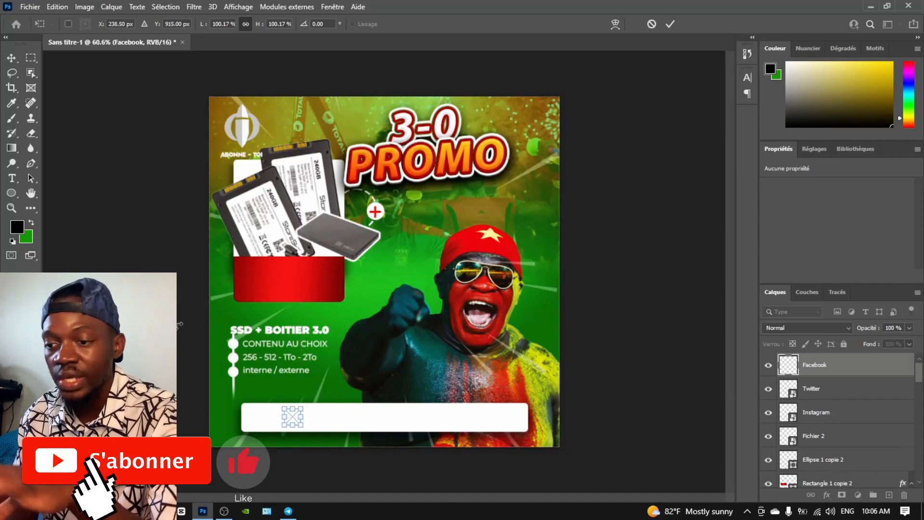
{"action": "key", "text": "Return"}
Group the three icons and tint them with a Color Overlay sampled from the flyer's green
{"action": "left_click", "coordinate": [819, 413], "text": "shift"}
{"action": "key", "text": "ctrl+g"}
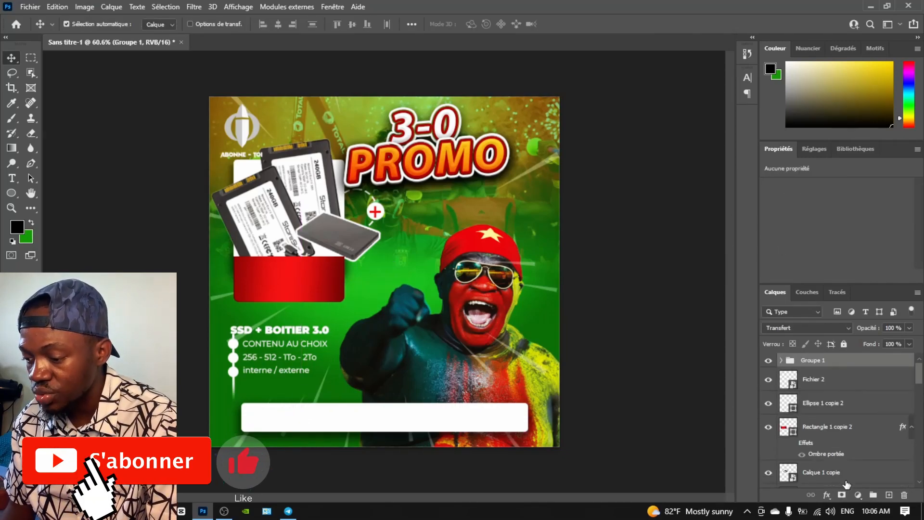
{"action": "left_click", "coordinate": [827, 495]}
{"action": "left_click", "coordinate": [851, 449]}
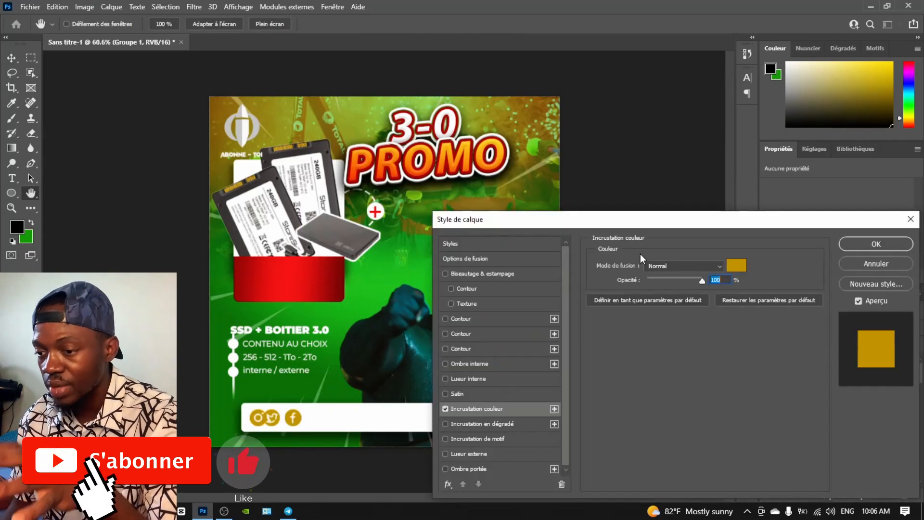
{"action": "left_click", "coordinate": [737, 266]}
{"action": "left_click_drag", "start_coordinate": [265, 216], "coordinate": [439, 196]}
{"action": "left_click", "coordinate": [289, 313]}
{"action": "left_click", "coordinate": [595, 217]}
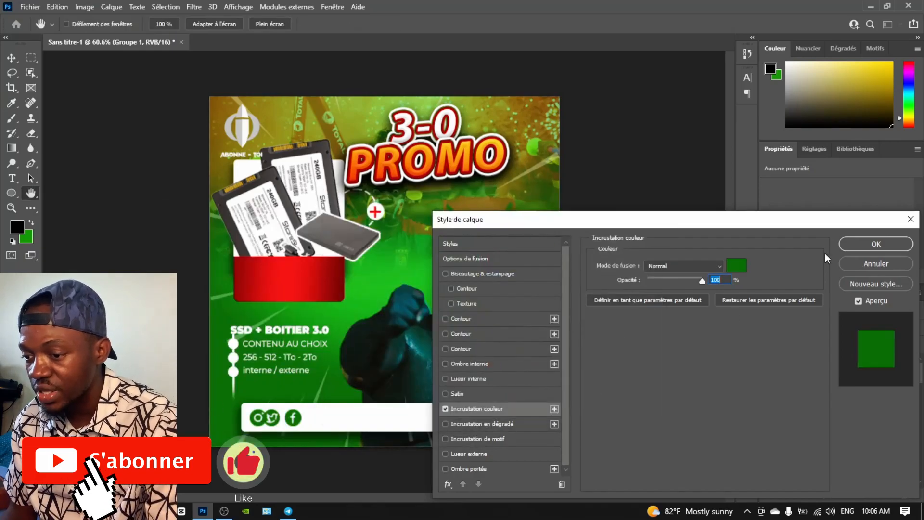
{"action": "left_click", "coordinate": [875, 244]}
{"action": "key", "text": "alt+Tab"}
{"action": "left_click", "coordinate": [868, 251]}
Add a WhatsApp icon to the green icon group at the right end of the bar
{"action": "left_click_drag", "start_coordinate": [869, 250], "coordinate": [372, 390]}
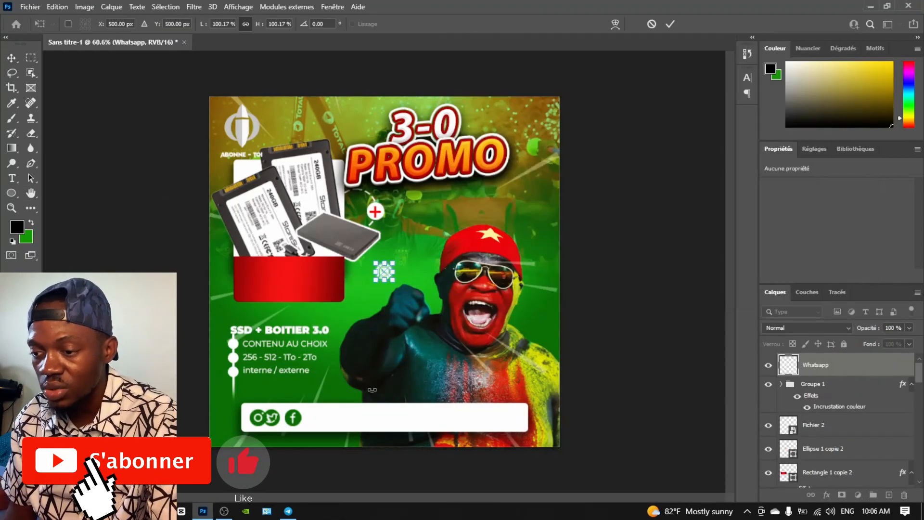
{"action": "key", "text": "Return"}
{"action": "left_click_drag", "start_coordinate": [386, 271], "coordinate": [310, 416]}
{"action": "left_click_drag", "start_coordinate": [816, 365], "coordinate": [795, 384]}
{"action": "left_click_drag", "start_coordinate": [310, 417], "coordinate": [435, 417]}
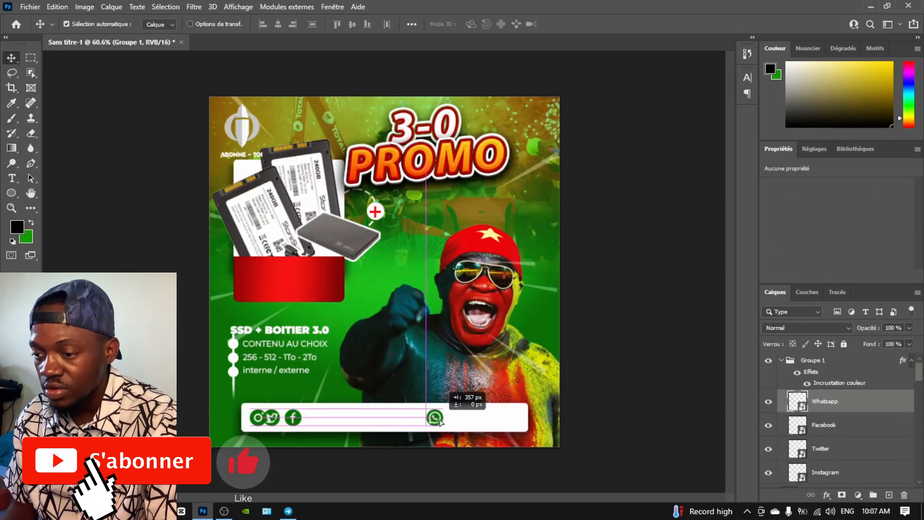
Duplicate the SSD + BOITIER 3.0 text and retype it as L'ancetre Store with the store's phone number
{"action": "left_click", "coordinate": [272, 342]}
{"action": "left_click_drag", "start_coordinate": [272, 343], "coordinate": [410, 358]}
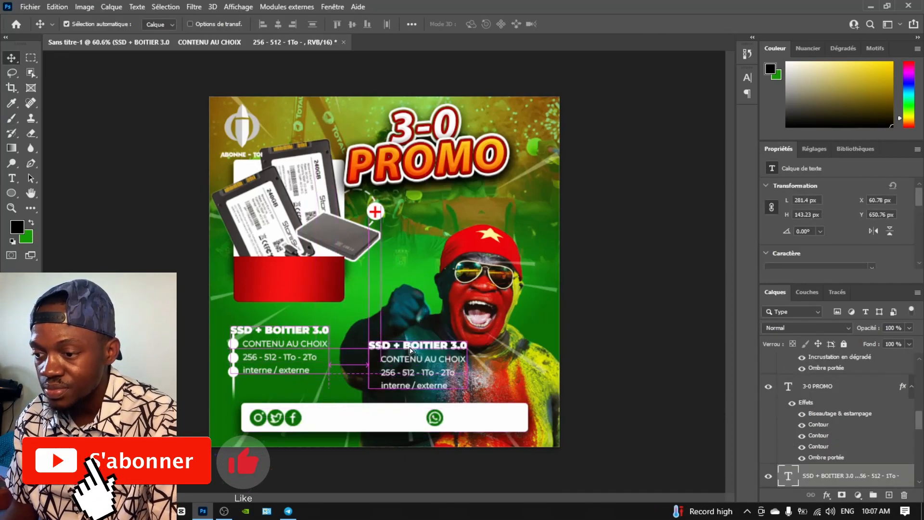
{"action": "double_click", "coordinate": [368, 342]}
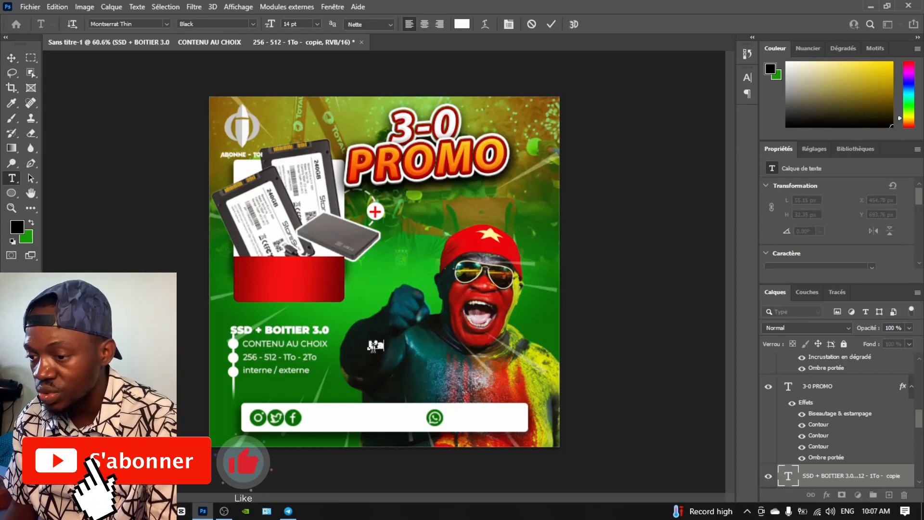
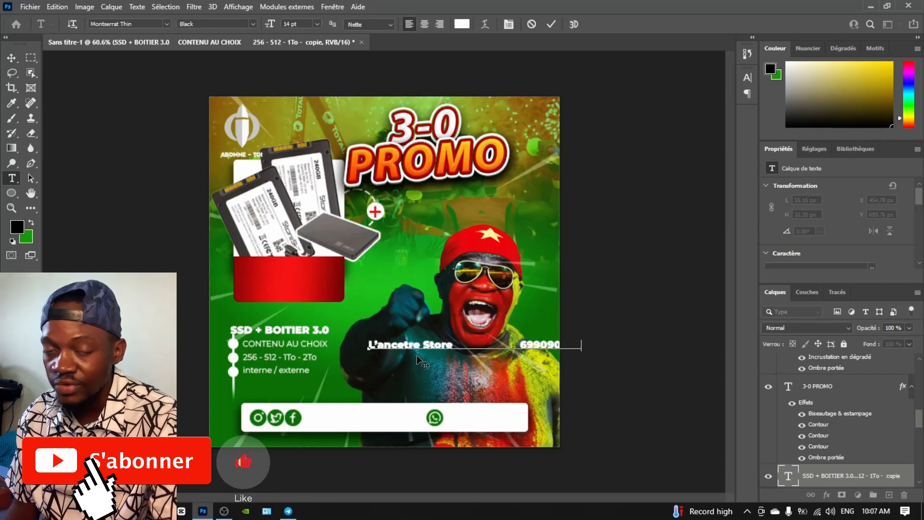
{"action": "left_click_drag", "start_coordinate": [417, 354], "coordinate": [349, 429]}
Make the contact text green SemiBold and align it beside the WhatsApp icon
{"action": "key", "text": "ctrl+a"}
{"action": "left_click", "coordinate": [463, 26]}
{"action": "left_click", "coordinate": [292, 418]}
{"action": "left_click", "coordinate": [615, 219]}
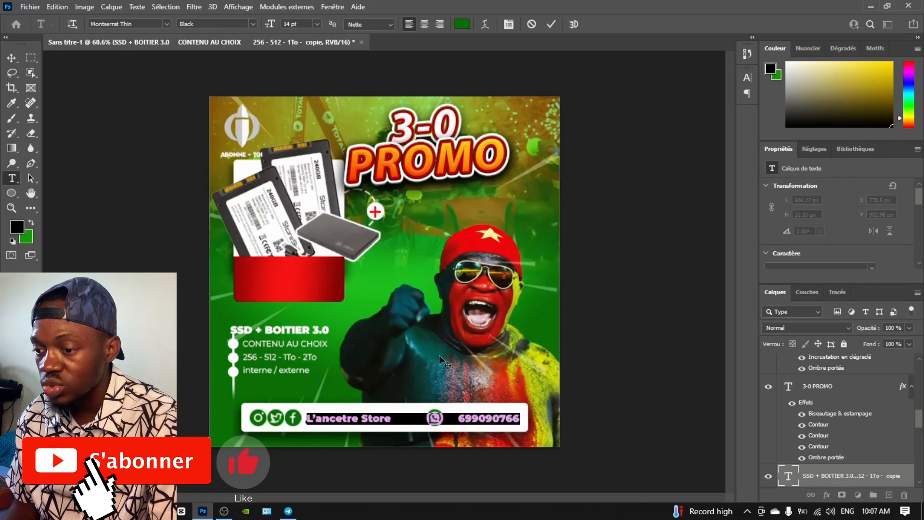
{"action": "left_click", "coordinate": [253, 24]}
{"action": "left_click", "coordinate": [217, 93]}
{"action": "left_click", "coordinate": [330, 434]}
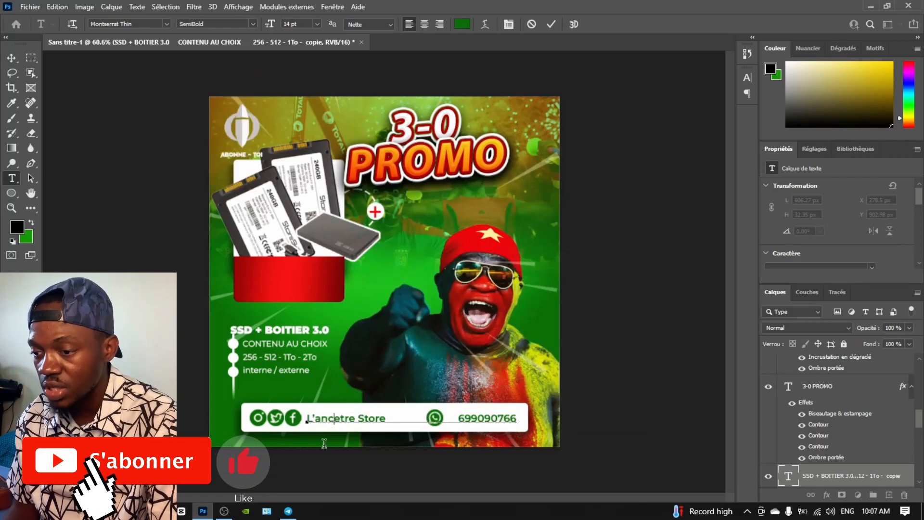
{"action": "left_click_drag", "start_coordinate": [467, 423], "coordinate": [441, 419]}
{"action": "key", "text": "shift+Left"}
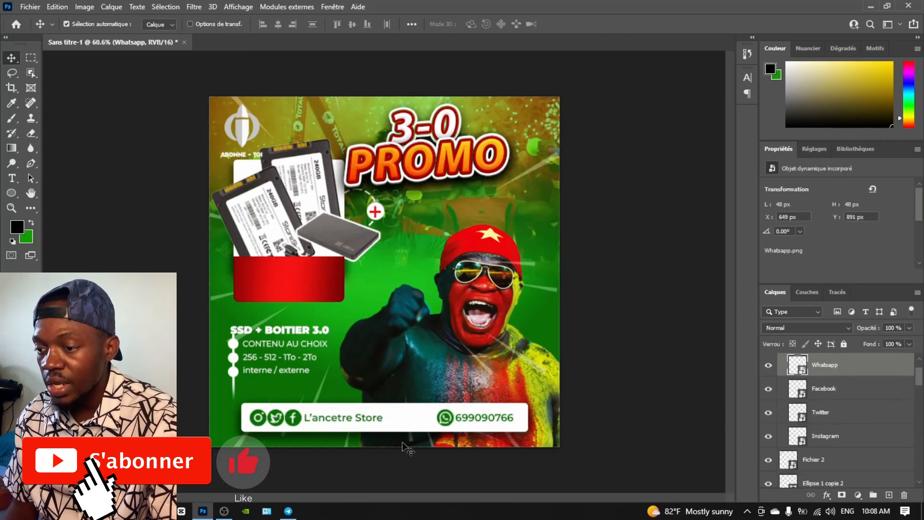
Add the 1-year warranty badge above the icon group, scaled down over the SSD images
{"action": "key", "text": "alt+Tab"}
{"action": "left_click_drag", "start_coordinate": [861, 145], "coordinate": [395, 229]}
{"action": "left_click_drag", "start_coordinate": [800, 366], "coordinate": [801, 356]}
{"action": "key", "text": "ctrl+t"}
{"action": "left_click_drag", "start_coordinate": [197, 258], "coordinate": [452, 248]}
{"action": "left_click_drag", "start_coordinate": [498, 245], "coordinate": [303, 208]}
{"action": "left_click_drag", "start_coordinate": [247, 209], "coordinate": [276, 209]}
{"action": "left_click_drag", "start_coordinate": [288, 209], "coordinate": [327, 303]}
{"action": "left_click_drag", "start_coordinate": [372, 308], "coordinate": [352, 312]}
{"action": "key", "text": "Return"}
Put a text copy on the red box, enter the 15 000 FCFA price and set it to 10 pt
{"action": "left_click_drag", "start_coordinate": [279, 332], "coordinate": [282, 276], "text": "alt"}
{"action": "left_click_drag", "start_coordinate": [796, 474], "coordinate": [805, 356]}
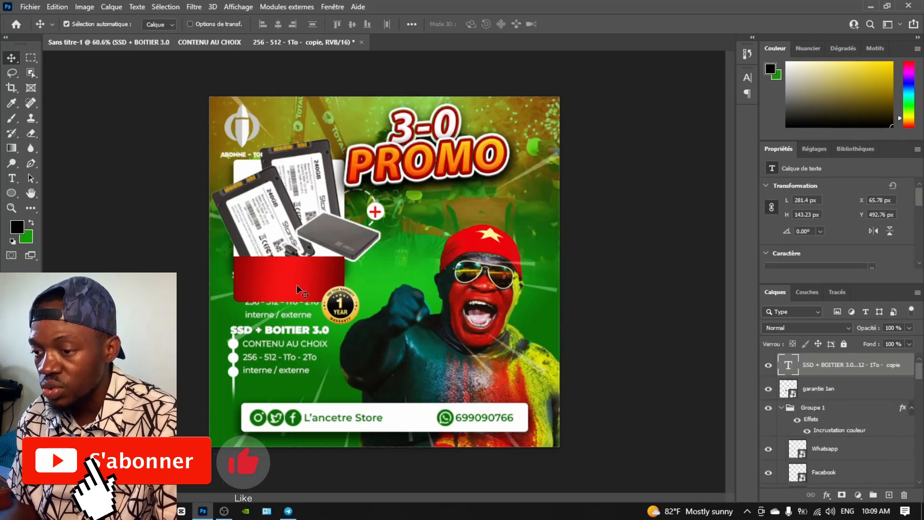
{"action": "double_click", "coordinate": [299, 291]}
{"action": "type", "text": "15 000 FCFA"}
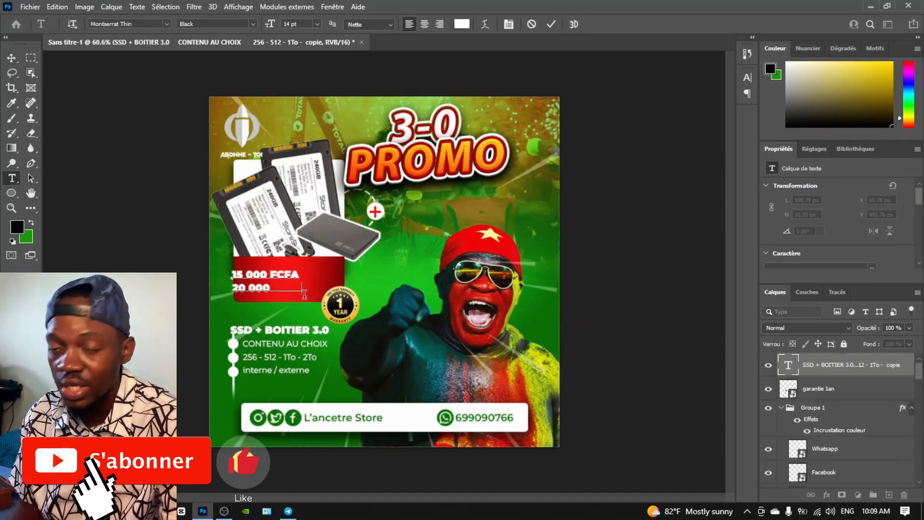
{"action": "left_click", "coordinate": [318, 25]}
{"action": "left_click", "coordinate": [301, 76]}
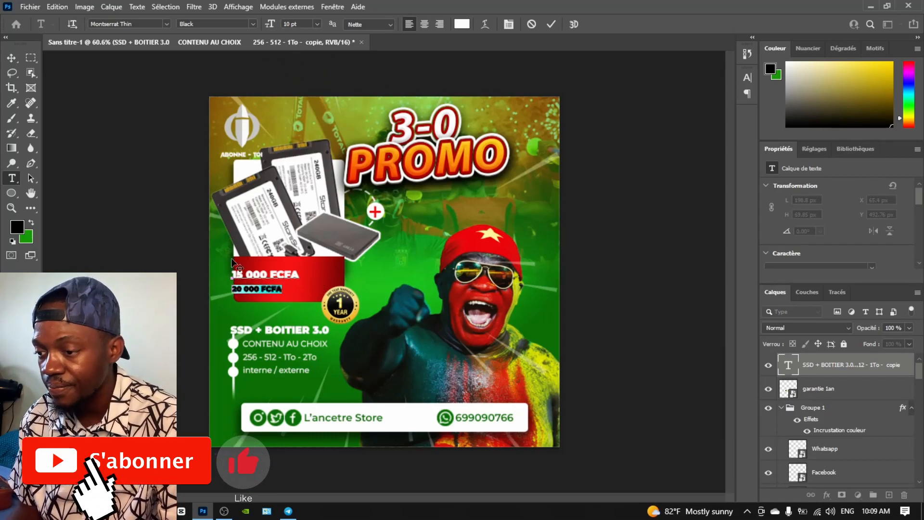
{"action": "scroll", "coordinate": [832, 226], "scroll_direction": "down", "scroll_amount": 5}
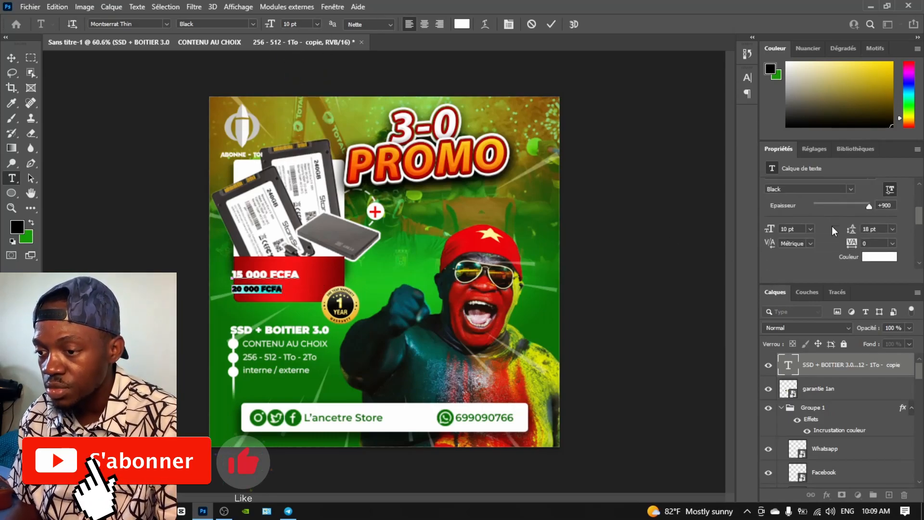
{"action": "left_click", "coordinate": [11, 60]}
{"action": "left_click_drag", "start_coordinate": [265, 279], "coordinate": [287, 280]}
{"action": "scroll", "coordinate": [813, 232], "scroll_direction": "up", "scroll_amount": 2}
Centre the price text, tighten its leading to 14 pt and enlarge it to about 147%
{"action": "left_click", "coordinate": [785, 210]}
{"action": "scroll", "coordinate": [818, 217], "scroll_direction": "up", "scroll_amount": 2}
{"action": "left_click", "coordinate": [892, 214]}
{"action": "left_click", "coordinate": [882, 300]}
{"action": "key", "text": "ctrl+t"}
{"action": "mouse_move", "coordinate": [253, 269]}
{"action": "left_mouse_down"}
{"action": "mouse_move", "coordinate": [240, 265]}
{"action": "mouse_move", "coordinate": [247, 267]}
{"action": "left_mouse_up"}
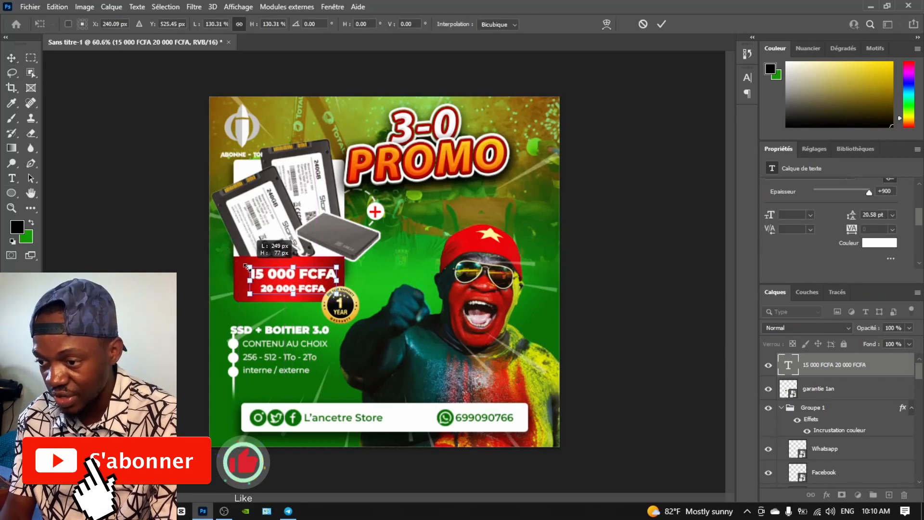
{"action": "key", "text": "Return"}
Try Agency FB Bold on the price, then revert it to Montserrat
{"action": "left_click", "coordinate": [814, 244]}
{"action": "type", "text": "BE"}
{"action": "key", "text": "BackSpace"}
{"action": "key", "text": "BackSpace"}
{"action": "type", "text": "AGE"}
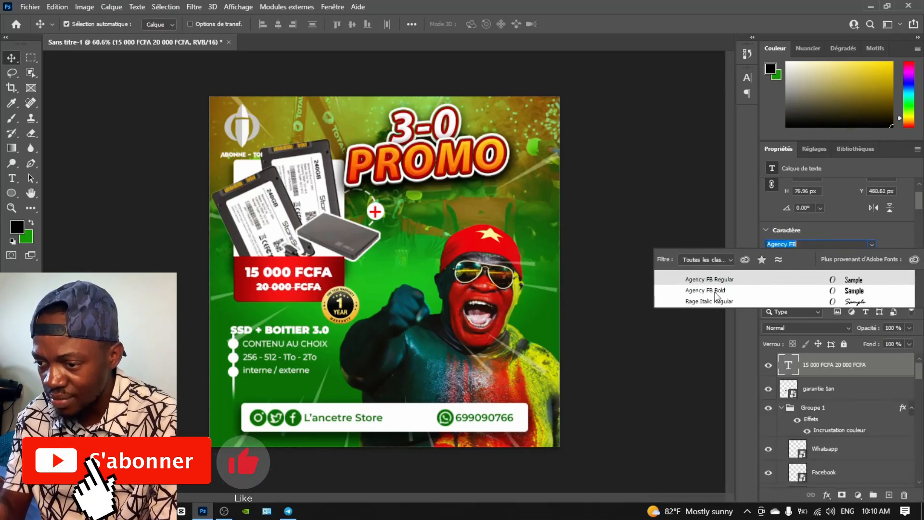
{"action": "left_click", "coordinate": [716, 291]}
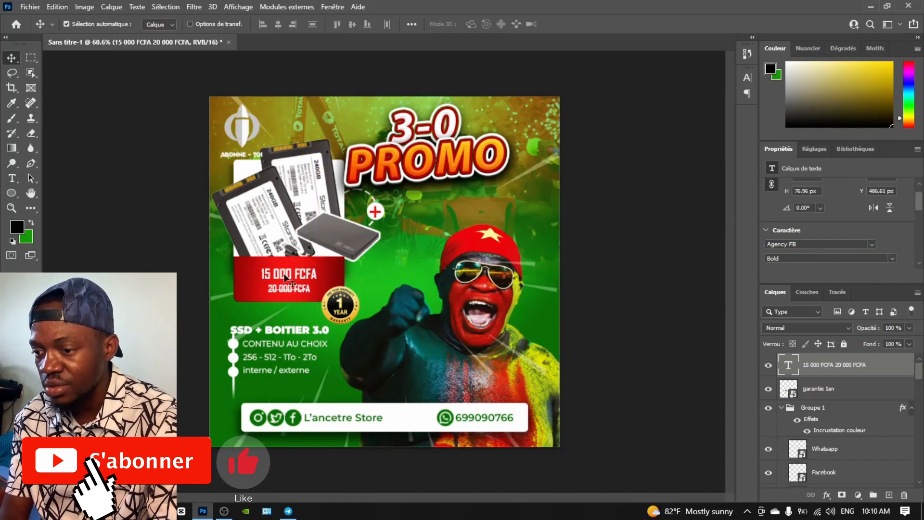
{"action": "key", "text": "ctrl+z"}
Make the struck-through 20 000 FCFA line Medium weight
{"action": "triple_click", "coordinate": [308, 289]}
{"action": "left_click", "coordinate": [252, 24]}
{"action": "left_click", "coordinate": [197, 70]}
{"action": "left_click", "coordinate": [11, 58]}
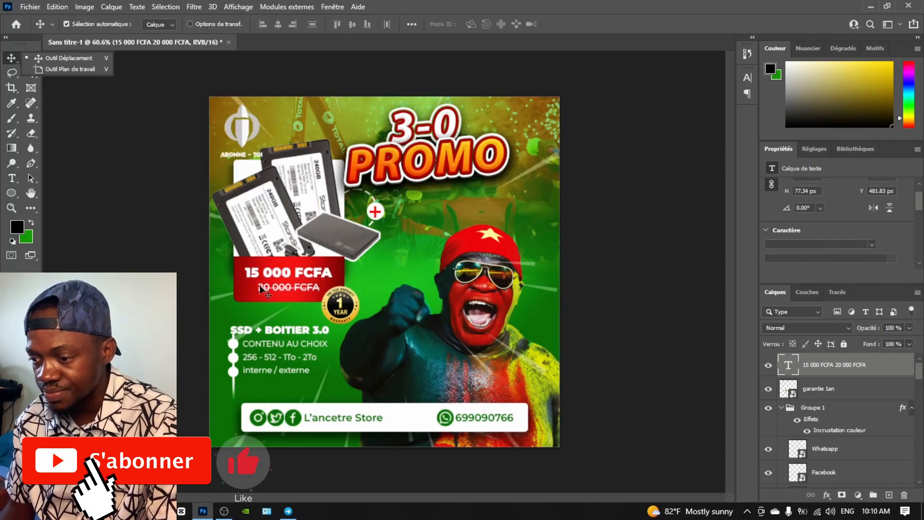
{"action": "left_click", "coordinate": [413, 224]}
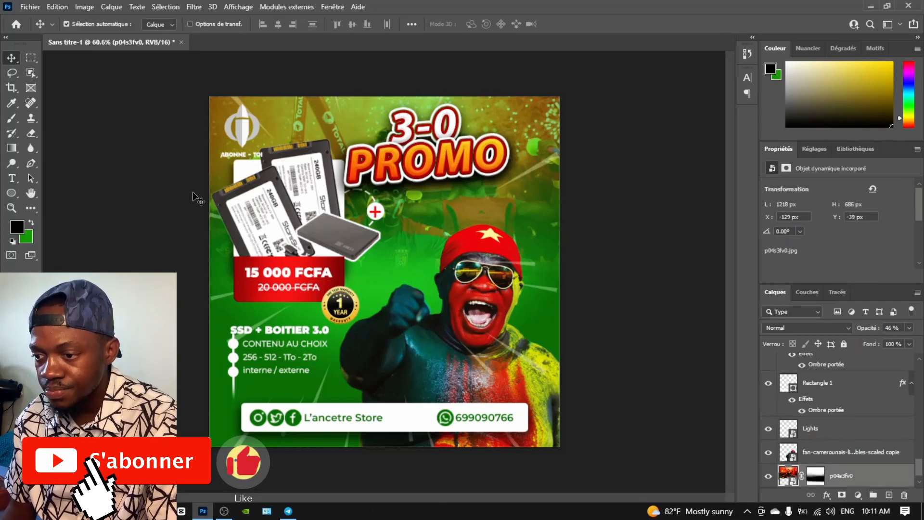
Blur part of the background photo, then test-move the text block and return it
{"action": "left_click", "coordinate": [30, 148]}
{"action": "right_click", "coordinate": [418, 245]}
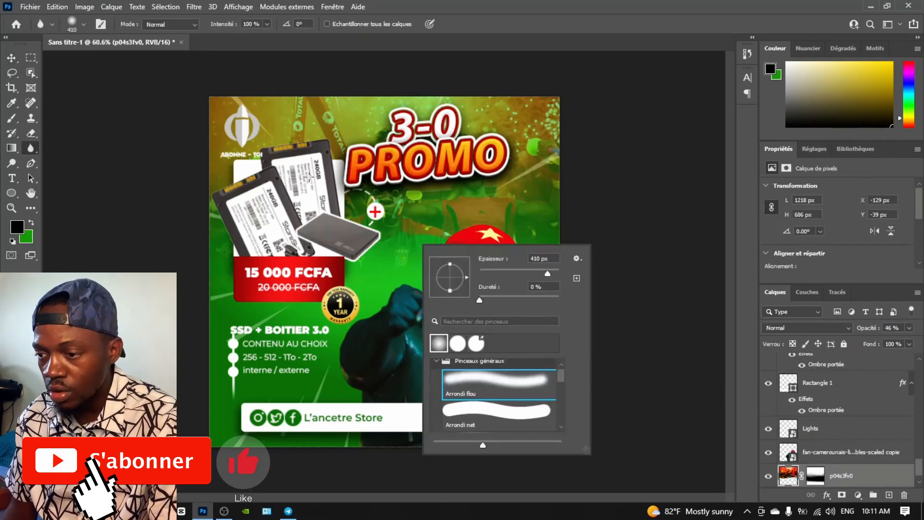
{"action": "left_click_drag", "start_coordinate": [309, 178], "coordinate": [397, 193]}
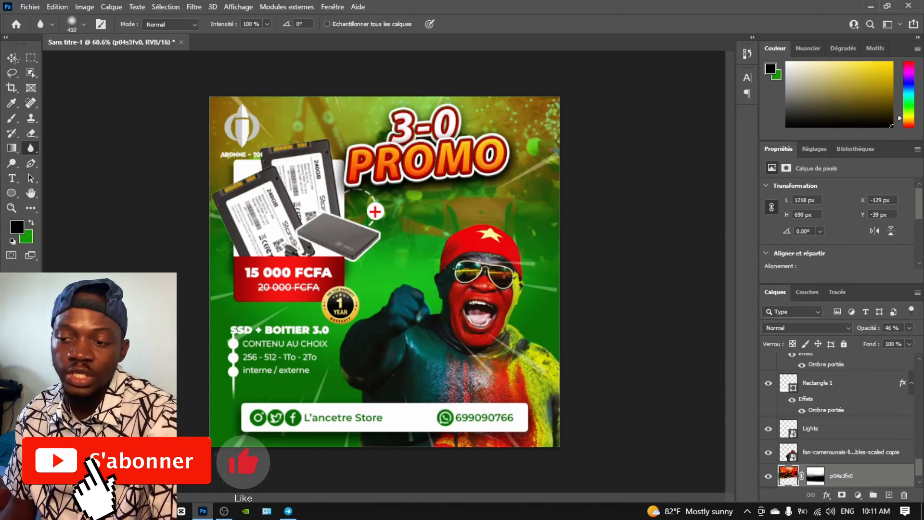
{"action": "left_click", "coordinate": [13, 58]}
{"action": "left_click_drag", "start_coordinate": [288, 333], "coordinate": [434, 384]}
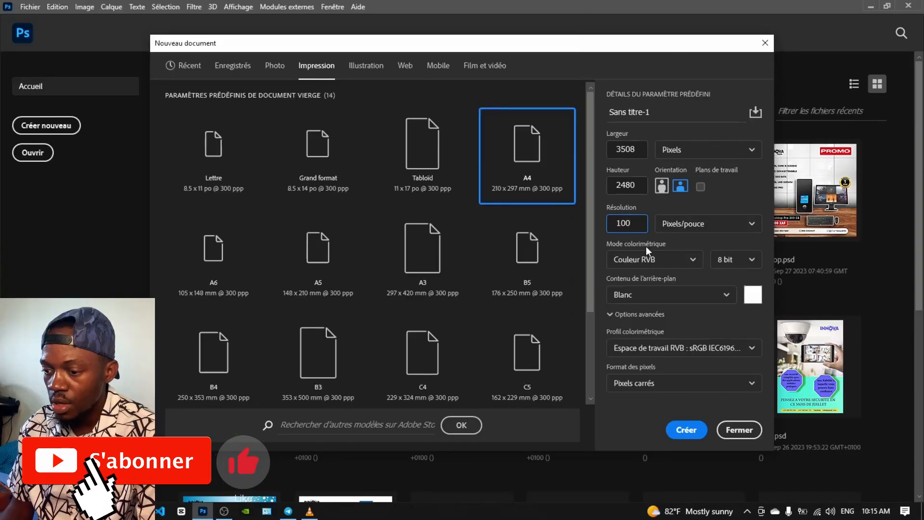
Create the 3508 × 2480 document and place the red-backdrop and nails photos on it
{"action": "left_click", "coordinate": [681, 432]}
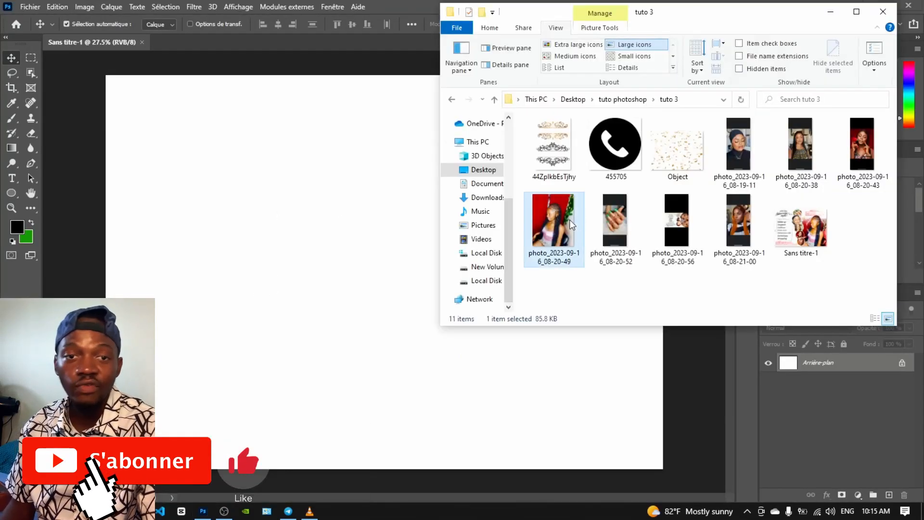
{"action": "left_click_drag", "start_coordinate": [557, 247], "coordinate": [550, 310]}
{"action": "left_click_drag", "start_coordinate": [401, 143], "coordinate": [351, 73]}
{"action": "left_click_drag", "start_coordinate": [351, 260], "coordinate": [364, 260]}
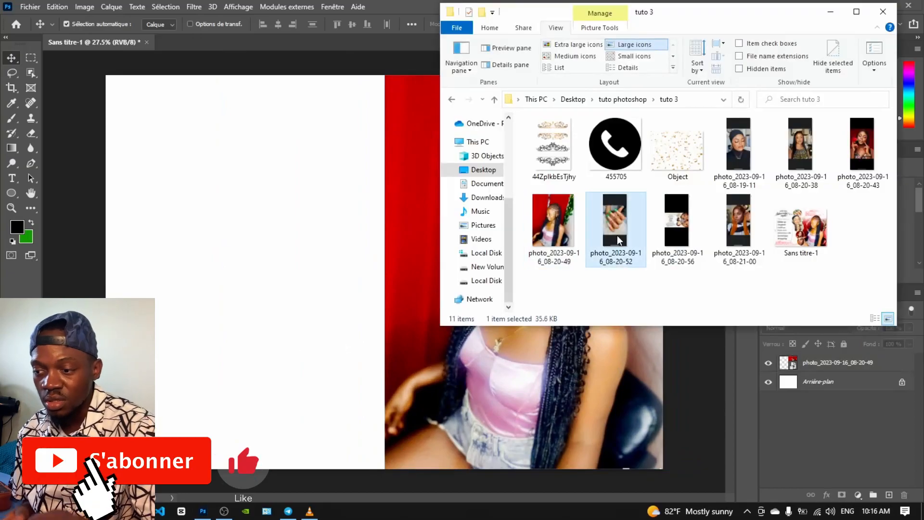
{"action": "left_click_drag", "start_coordinate": [614, 236], "coordinate": [307, 118]}
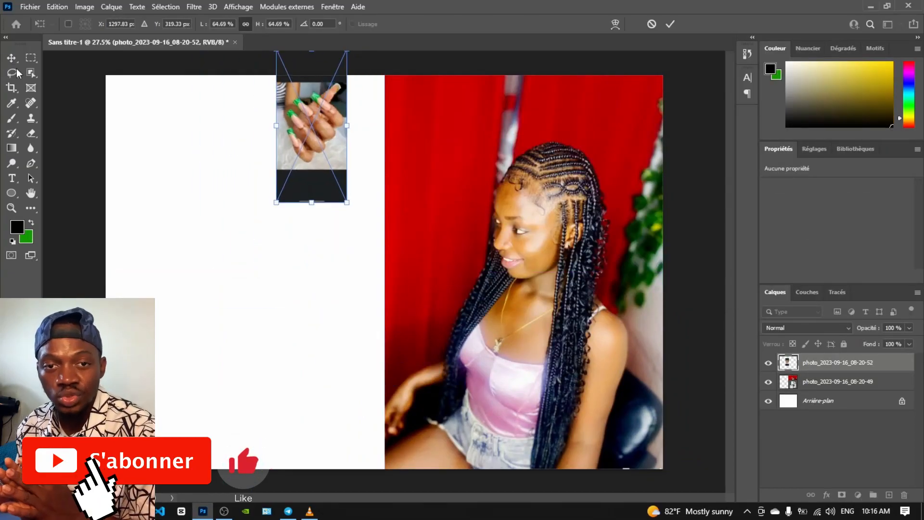
{"action": "key", "text": "Return"}
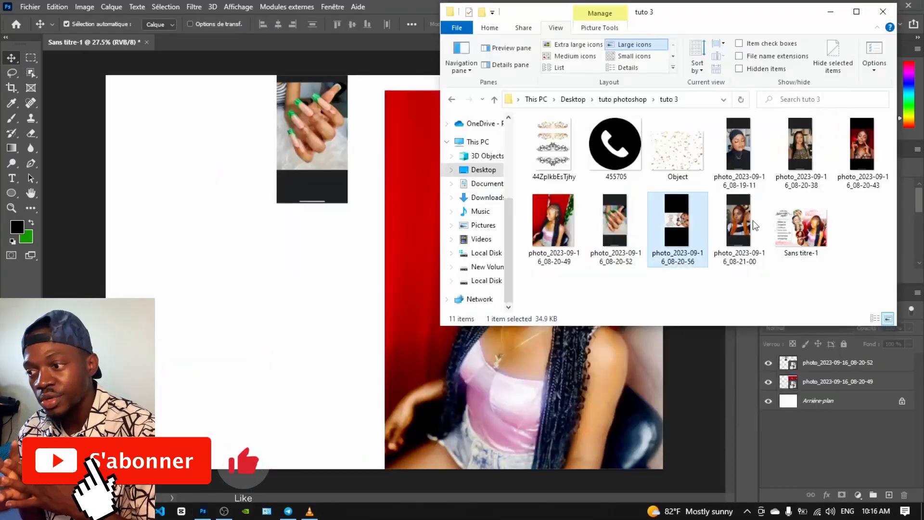
Place the third, fourth, red-rose and orange-hair photos, and name the photo group image
{"action": "left_click_drag", "start_coordinate": [682, 214], "coordinate": [335, 264]}
{"action": "left_click_drag", "start_coordinate": [439, 391], "coordinate": [397, 355]}
{"action": "left_click_drag", "start_coordinate": [335, 264], "coordinate": [294, 260]}
{"action": "key", "text": "Return"}
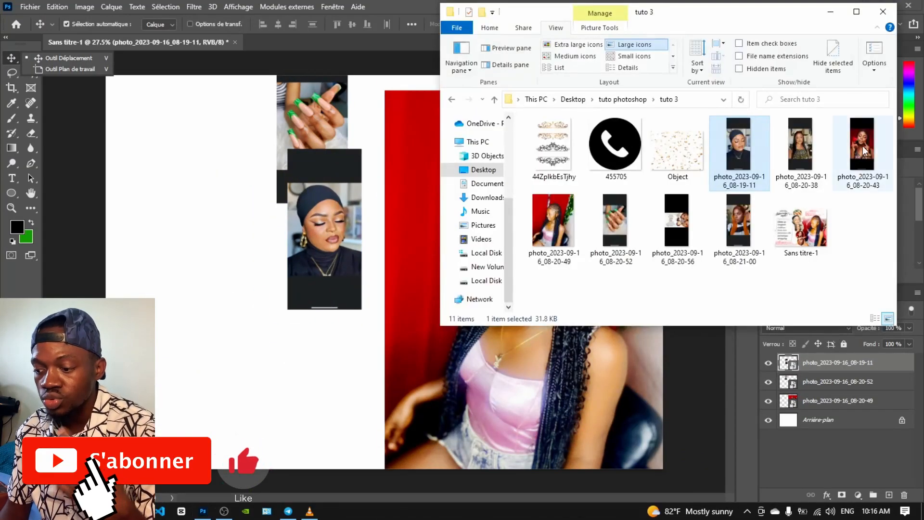
{"action": "left_click_drag", "start_coordinate": [746, 140], "coordinate": [322, 326]}
{"action": "key", "text": "Return"}
{"action": "left_click_drag", "start_coordinate": [801, 144], "coordinate": [355, 361]}
{"action": "key", "text": "Return"}
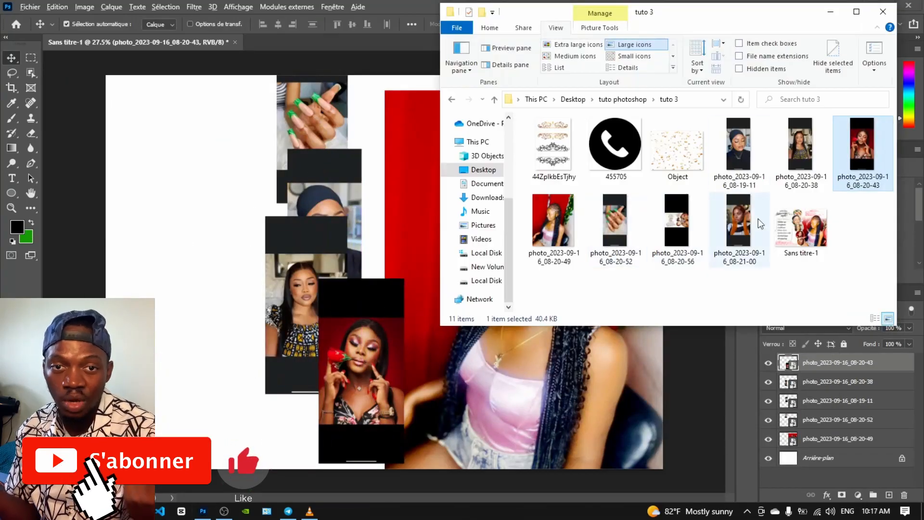
{"action": "left_click_drag", "start_coordinate": [859, 144], "coordinate": [255, 346]}
{"action": "double_click", "coordinate": [814, 360]}
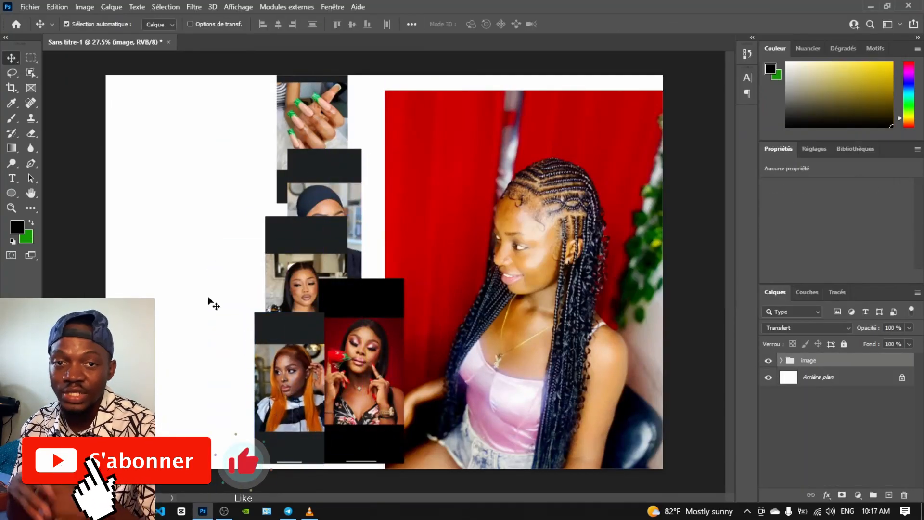
Draw a white-filled, white-outlined circle over the nails photo and clip the photo to it
{"action": "left_click", "coordinate": [11, 194]}
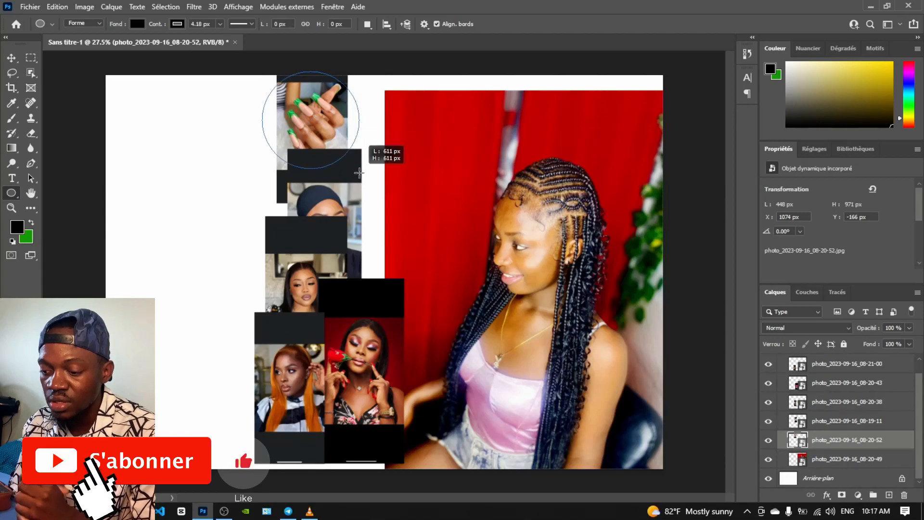
{"action": "left_click_drag", "start_coordinate": [360, 173], "coordinate": [359, 172]}
{"action": "scroll", "coordinate": [788, 253], "scroll_direction": "down", "scroll_amount": 1}
{"action": "left_click", "coordinate": [807, 233]}
{"action": "left_click", "coordinate": [812, 293]}
{"action": "left_click", "coordinate": [802, 249]}
{"action": "left_click", "coordinate": [812, 309]}
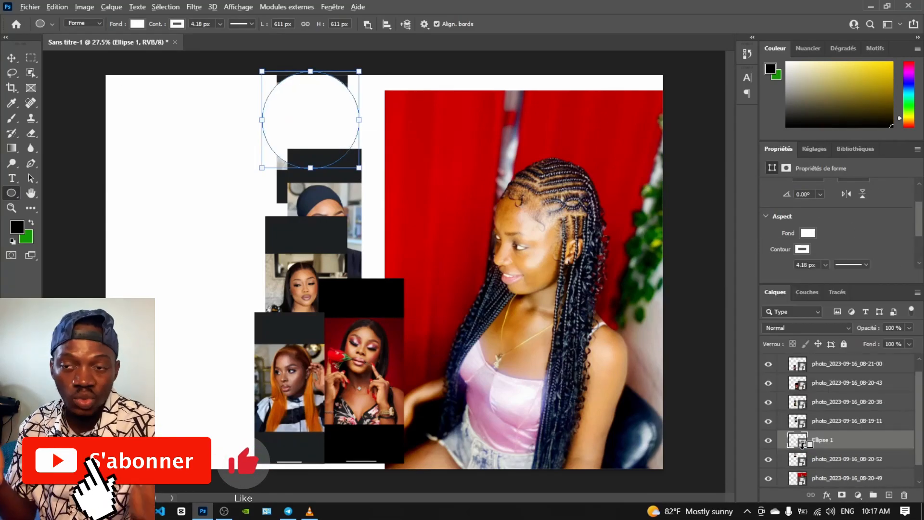
{"action": "left_click", "coordinate": [802, 444], "text": "alt"}
{"action": "left_click_drag", "start_coordinate": [793, 446], "coordinate": [795, 430]}
Enlarge the nails photo to fill the circle and group it with the circle
{"action": "left_click", "coordinate": [9, 59]}
{"action": "key", "text": "ctrl+t"}
{"action": "left_click_drag", "start_coordinate": [277, 203], "coordinate": [261, 234]}
{"action": "left_click_drag", "start_coordinate": [313, 118], "coordinate": [320, 100]}
{"action": "left_click_drag", "start_coordinate": [268, 216], "coordinate": [246, 246]}
{"action": "left_click_drag", "start_coordinate": [295, 133], "coordinate": [301, 119]}
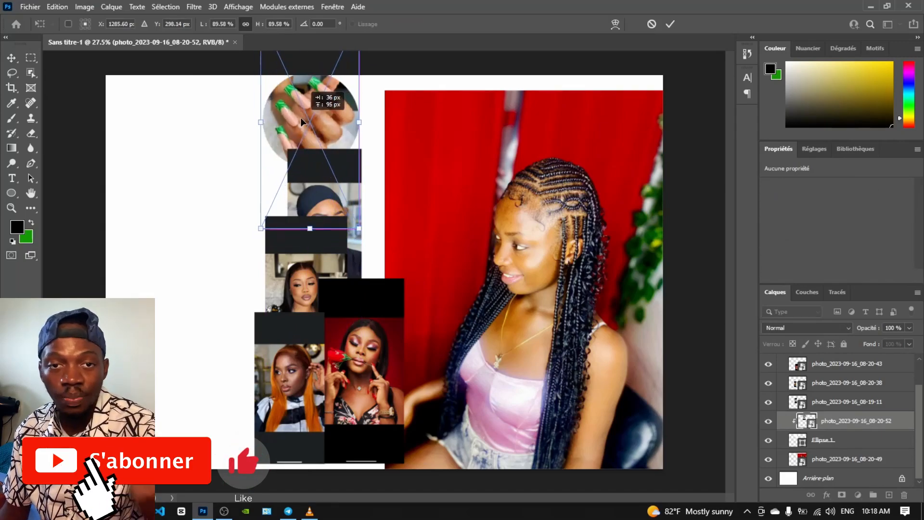
{"action": "key", "text": "Return"}
{"action": "key", "text": "ctrl+g"}
Nudge the nails photo and shrink the nails circle group slightly
{"action": "key", "text": "shift+Right"}
{"action": "key", "text": "shift+Right"}
{"action": "left_click", "coordinate": [826, 444]}
{"action": "key", "text": "ctrl+t"}
{"action": "left_click_drag", "start_coordinate": [263, 126], "coordinate": [272, 126]}
{"action": "left_click", "coordinate": [11, 58]}
Duplicate the first circle shape while keeping the nails photo clipped to its circle
{"action": "left_click", "coordinate": [819, 425]}
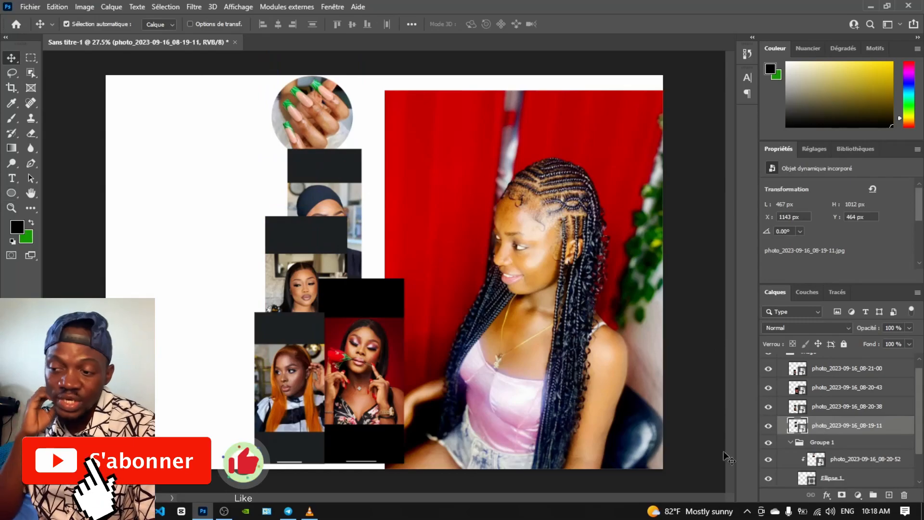
{"action": "left_click", "coordinate": [807, 479]}
{"action": "left_click_drag", "start_coordinate": [804, 482], "coordinate": [840, 381]}
{"action": "scroll", "coordinate": [827, 462], "scroll_direction": "down", "scroll_amount": 2}
{"action": "key", "text": "ctrl+z"}
{"action": "right_click", "coordinate": [804, 444]}
{"action": "right_click", "coordinate": [871, 440]}
{"action": "left_click", "coordinate": [722, 78]}
{"action": "key", "text": "Return"}
{"action": "left_click", "coordinate": [819, 438]}
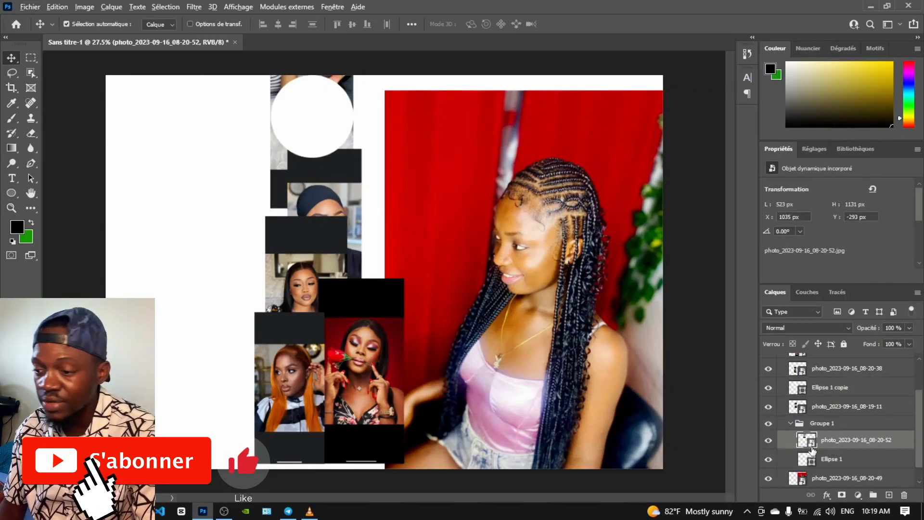
{"action": "key", "text": "ctrl+alt+g"}
Clip the headscarf photo into the circle copy, group them and scale the photo to 80.55%
{"action": "left_click", "coordinate": [828, 388]}
{"action": "left_click_drag", "start_coordinate": [313, 116], "coordinate": [328, 198]}
{"action": "left_click_drag", "start_coordinate": [800, 407], "coordinate": [796, 385]}
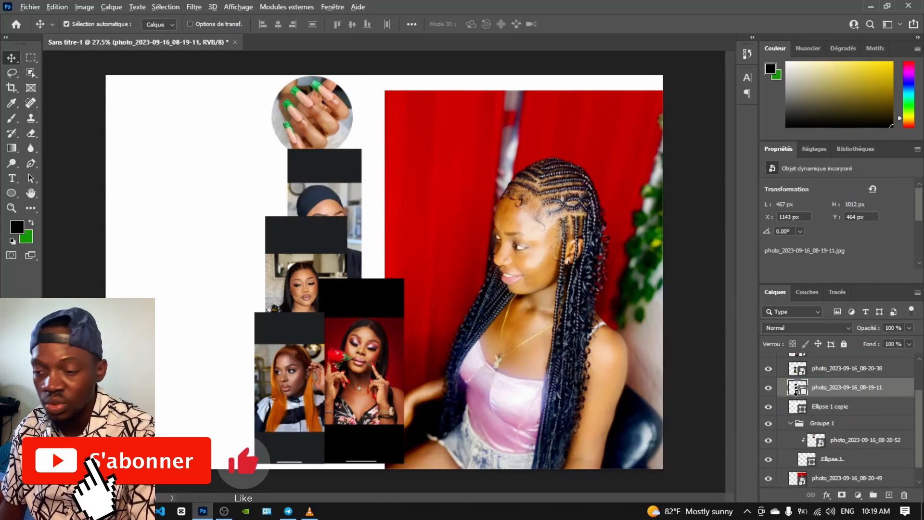
{"action": "key", "text": "ctrl+alt+g"}
{"action": "left_click", "coordinate": [869, 410], "text": "shift"}
{"action": "key", "text": "ctrl+g"}
{"action": "left_click", "coordinate": [791, 390]}
{"action": "left_click", "coordinate": [852, 407]}
{"action": "left_click_drag", "start_coordinate": [329, 200], "coordinate": [329, 175]}
{"action": "key", "text": "ctrl+t"}
{"action": "left_click_drag", "start_coordinate": [289, 120], "coordinate": [281, 104]}
{"action": "key", "text": "Return"}
Make three spare circle copies and move them above the headscarf group
{"action": "right_click", "coordinate": [892, 426]}
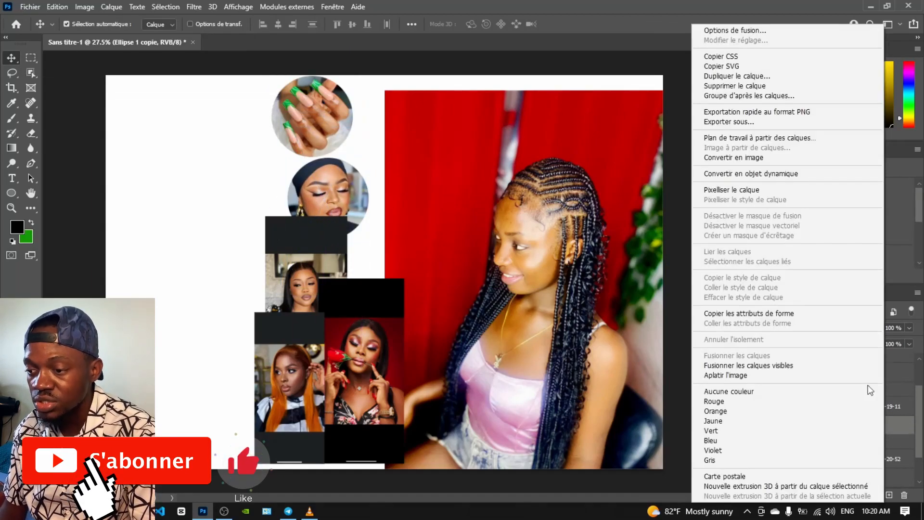
{"action": "left_click", "coordinate": [751, 79]}
{"action": "key", "text": "Return"}
{"action": "right_click", "coordinate": [875, 425]}
{"action": "left_click", "coordinate": [711, 78]}
{"action": "key", "text": "Return"}
{"action": "right_click", "coordinate": [885, 426]}
{"action": "left_click", "coordinate": [709, 78]}
{"action": "key", "text": "Return"}
{"action": "left_click", "coordinate": [856, 450], "text": "shift"}
{"action": "left_click_drag", "start_coordinate": [864, 440], "coordinate": [861, 397]}
Re-clip the headscarf photo to its circle and reorder a circle copy in the layers
{"action": "scroll", "coordinate": [860, 450], "scroll_direction": "down", "scroll_amount": 2}
{"action": "left_click", "coordinate": [796, 429], "text": "alt"}
{"action": "left_click", "coordinate": [790, 403]}
{"action": "left_click", "coordinate": [791, 404]}
{"action": "left_click_drag", "start_coordinate": [819, 438], "coordinate": [814, 413]}
{"action": "left_click", "coordinate": [803, 431], "text": "alt"}
{"action": "left_click", "coordinate": [769, 420]}
{"action": "left_click", "coordinate": [769, 421]}
{"action": "left_click", "coordinate": [801, 430], "text": "alt"}
{"action": "left_click", "coordinate": [797, 444]}
{"action": "key", "text": "ctrl+t"}
{"action": "left_click_drag", "start_coordinate": [330, 198], "coordinate": [325, 166]}
{"action": "key", "text": "Escape"}
Move the second and third circle copies down the page beneath their photos
{"action": "scroll", "coordinate": [834, 428], "scroll_direction": "up", "scroll_amount": 2}
{"action": "left_click", "coordinate": [833, 432]}
{"action": "key", "text": "ctrl+t"}
{"action": "left_click_drag", "start_coordinate": [330, 199], "coordinate": [309, 276]}
{"action": "key", "text": "Return"}
{"action": "scroll", "coordinate": [829, 434], "scroll_direction": "up", "scroll_amount": 2}
{"action": "left_click_drag", "start_coordinate": [830, 453], "coordinate": [829, 408]}
{"action": "left_click_drag", "start_coordinate": [328, 202], "coordinate": [369, 342]}
Place the fourth circle copy below the rose photo in the layers and on the page
{"action": "left_click", "coordinate": [802, 435]}
{"action": "scroll", "coordinate": [801, 433], "scroll_direction": "down", "scroll_amount": 1}
{"action": "left_click", "coordinate": [800, 429]}
{"action": "key", "text": "ctrl+t"}
{"action": "left_click_drag", "start_coordinate": [351, 232], "coordinate": [312, 428]}
{"action": "key", "text": "Return"}
{"action": "scroll", "coordinate": [813, 433], "scroll_direction": "up", "scroll_amount": 2}
{"action": "left_click", "coordinate": [832, 387], "text": "alt"}
{"action": "left_click_drag", "start_coordinate": [831, 453], "coordinate": [833, 405]}
{"action": "left_click", "coordinate": [833, 406], "text": "alt"}
{"action": "left_click_drag", "start_coordinate": [327, 399], "coordinate": [369, 364]}
Clip the rose photo into its circle and reposition it inside
{"action": "key", "text": "ctrl+t"}
{"action": "left_click", "coordinate": [11, 58]}
{"action": "left_click_drag", "start_coordinate": [801, 415], "coordinate": [801, 388]}
{"action": "left_click", "coordinate": [801, 406], "text": "alt"}
{"action": "left_click_drag", "start_coordinate": [379, 368], "coordinate": [390, 374]}
{"action": "left_click_drag", "start_coordinate": [368, 313], "coordinate": [271, 318]}
{"action": "left_click_drag", "start_coordinate": [831, 453], "coordinate": [795, 425]}
{"action": "key", "text": "ctrl+t"}
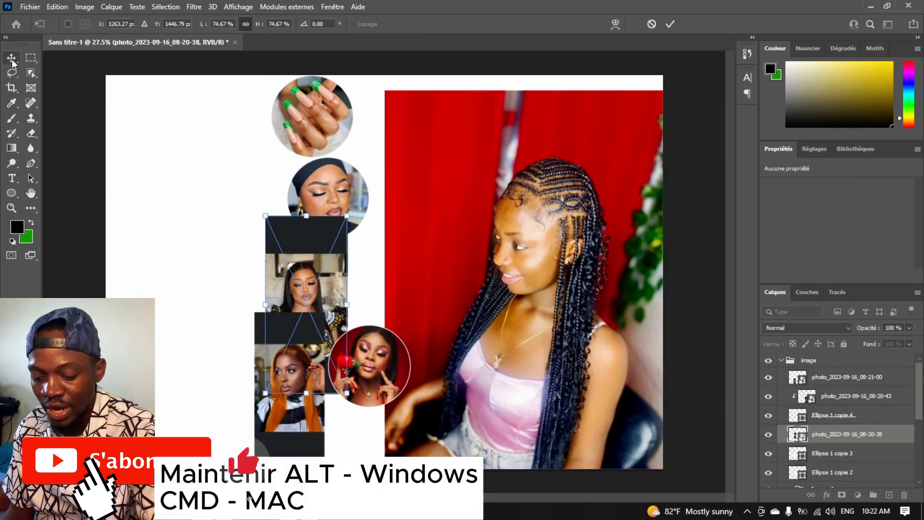
Clip the long-hair and orange-hair photos into their circles, placing them lower left
{"action": "left_click", "coordinate": [11, 59]}
{"action": "left_click", "coordinate": [800, 453]}
{"action": "left_click", "coordinate": [768, 455]}
{"action": "left_click", "coordinate": [768, 455]}
{"action": "key", "text": "ctrl+t"}
{"action": "left_click_drag", "start_coordinate": [260, 337], "coordinate": [295, 281]}
{"action": "left_click", "coordinate": [11, 58]}
{"action": "left_click", "coordinate": [800, 443], "text": "alt"}
{"action": "left_click_drag", "start_coordinate": [803, 470], "coordinate": [801, 372]}
{"action": "left_click", "coordinate": [801, 387], "text": "alt"}
{"action": "left_click_drag", "start_coordinate": [306, 289], "coordinate": [290, 371]}
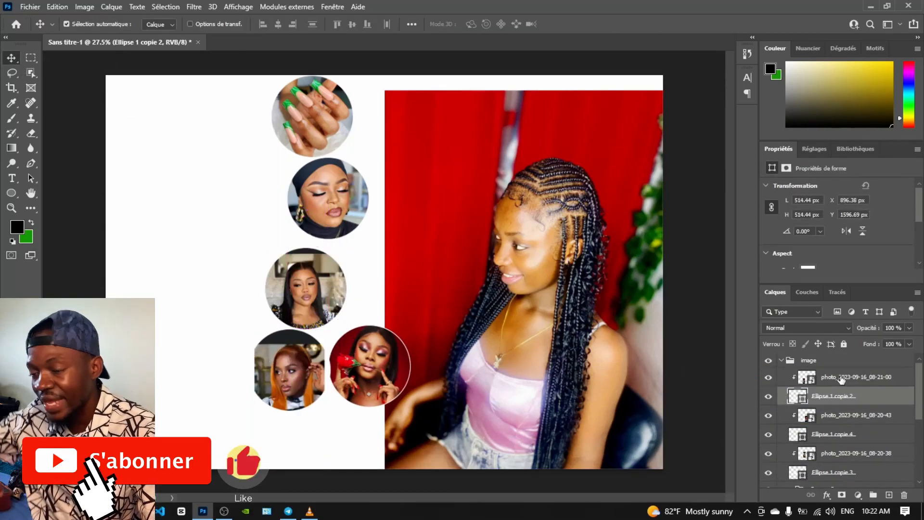
Group the orange-hair, rose and long-hair photos each with its circle
{"action": "left_click", "coordinate": [840, 379], "text": "shift"}
{"action": "key", "text": "ctrl+g"}
{"action": "left_click", "coordinate": [838, 391]}
{"action": "left_click", "coordinate": [838, 411], "text": "shift"}
{"action": "key", "text": "ctrl+g"}
{"action": "left_click", "coordinate": [851, 426]}
{"action": "left_click", "coordinate": [848, 405], "text": "shift"}
{"action": "key", "text": "ctrl+g"}
Move the orange-hair circle group below the rose circle
{"action": "left_click", "coordinate": [790, 418]}
{"action": "left_click", "coordinate": [790, 433]}
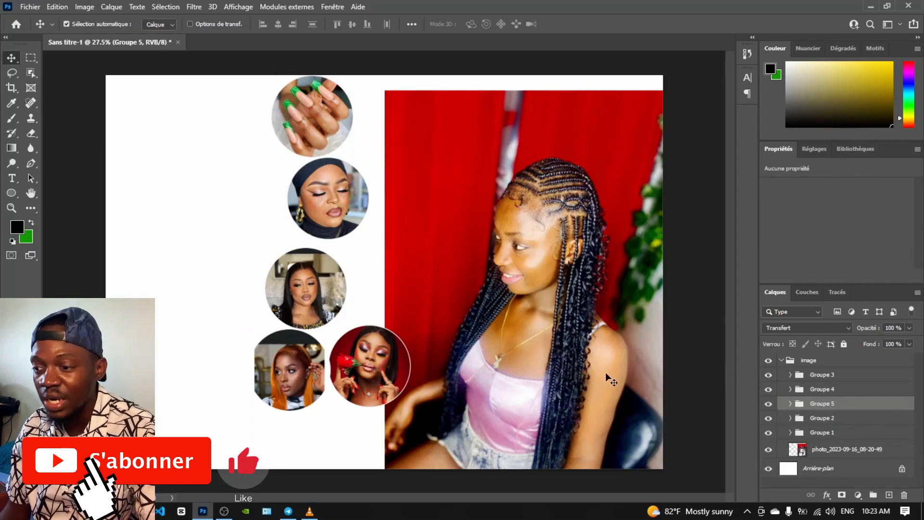
{"action": "key", "text": "shift+Right"}
{"action": "key", "text": "shift+Right"}
{"action": "key", "text": "shift+Right"}
{"action": "key", "text": "shift+Right"}
{"action": "key", "text": "ctrl+t"}
{"action": "left_click_drag", "start_coordinate": [301, 356], "coordinate": [362, 403]}
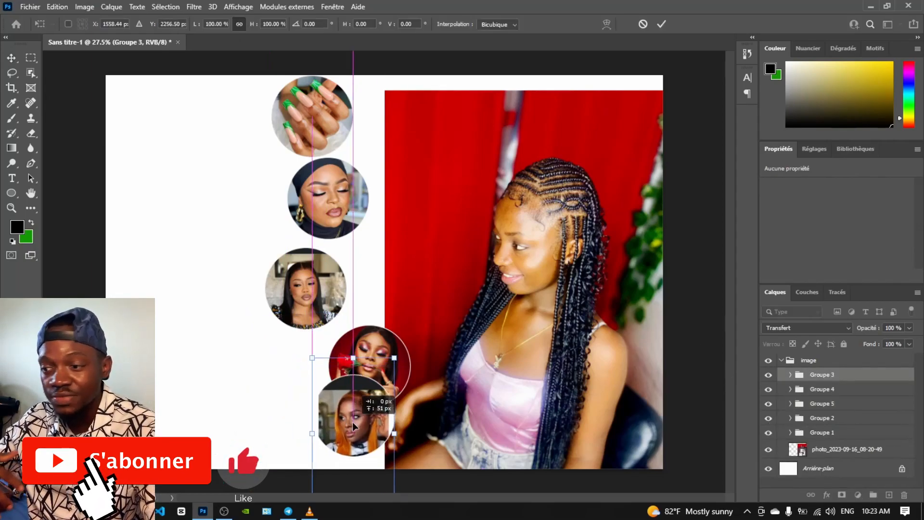
{"action": "key", "text": "Escape"}
{"action": "key", "text": "ctrl+t"}
{"action": "left_click_drag", "start_coordinate": [296, 367], "coordinate": [371, 420]}
{"action": "left_click", "coordinate": [11, 57]}
Shift the rose circle up and place the long-hair circle just above it
{"action": "left_click", "coordinate": [372, 361]}
{"action": "left_click", "coordinate": [822, 389]}
{"action": "key", "text": "ctrl+t"}
{"action": "left_click_drag", "start_coordinate": [373, 346], "coordinate": [370, 334]}
{"action": "left_click", "coordinate": [11, 60]}
{"action": "left_click", "coordinate": [305, 288]}
{"action": "left_click", "coordinate": [822, 442]}
{"action": "key", "text": "ctrl+t"}
{"action": "left_click_drag", "start_coordinate": [308, 289], "coordinate": [365, 278]}
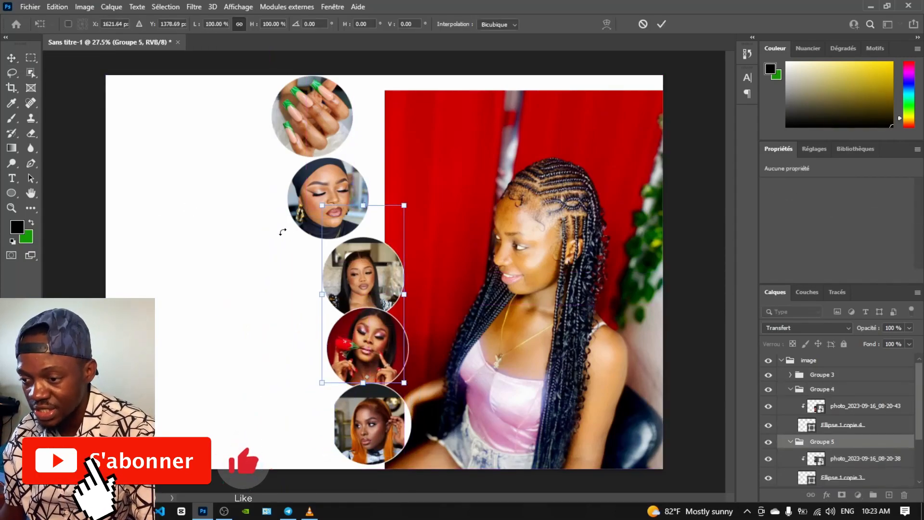
Raise the headscarf group in the layer stack, then enlarge and reposition its circle
{"action": "left_click", "coordinate": [11, 59]}
{"action": "left_click", "coordinate": [327, 203]}
{"action": "left_click", "coordinate": [823, 462]}
{"action": "key", "text": "ctrl+t"}
{"action": "left_click_drag", "start_coordinate": [336, 203], "coordinate": [382, 217]}
{"action": "key", "text": "Return"}
{"action": "left_click_drag", "start_coordinate": [823, 461], "coordinate": [817, 370]}
{"action": "key", "text": "ctrl+t"}
{"action": "left_click_drag", "start_coordinate": [373, 212], "coordinate": [365, 211]}
{"action": "left_click_drag", "start_coordinate": [323, 119], "coordinate": [311, 107]}
{"action": "left_click_drag", "start_coordinate": [361, 204], "coordinate": [355, 210]}
{"action": "left_click", "coordinate": [11, 60]}
Enlarge the nails circle to 105% and move it right
{"action": "left_click", "coordinate": [306, 130]}
{"action": "key", "text": "ctrl+t"}
{"action": "left_click_drag", "start_coordinate": [270, 207], "coordinate": [292, 214]}
{"action": "left_click_drag", "start_coordinate": [323, 107], "coordinate": [334, 100]}
{"action": "left_click", "coordinate": [11, 59]}
Recheck the headscarf circle's transform without moving the makeup photo
{"action": "left_click", "coordinate": [355, 220]}
{"action": "key", "text": "ctrl+t"}
{"action": "left_click_drag", "start_coordinate": [355, 221], "coordinate": [346, 212]}
{"action": "key", "text": "Escape"}
{"action": "left_click", "coordinate": [821, 375]}
{"action": "key", "text": "ctrl+t"}
{"action": "left_click", "coordinate": [11, 59]}
Enlarge the bottom orange-hair circle slightly and nudge it right
{"action": "key", "text": "ctrl+t"}
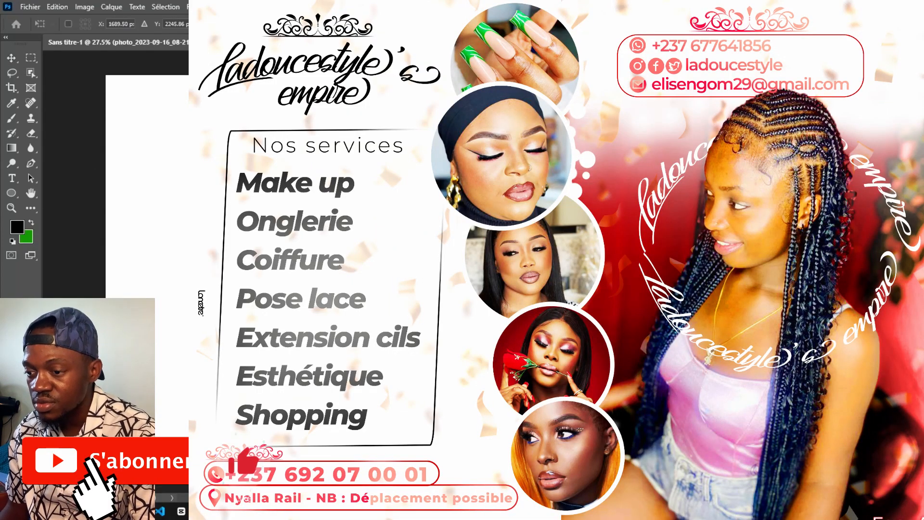
{"action": "left_click", "coordinate": [13, 59]}
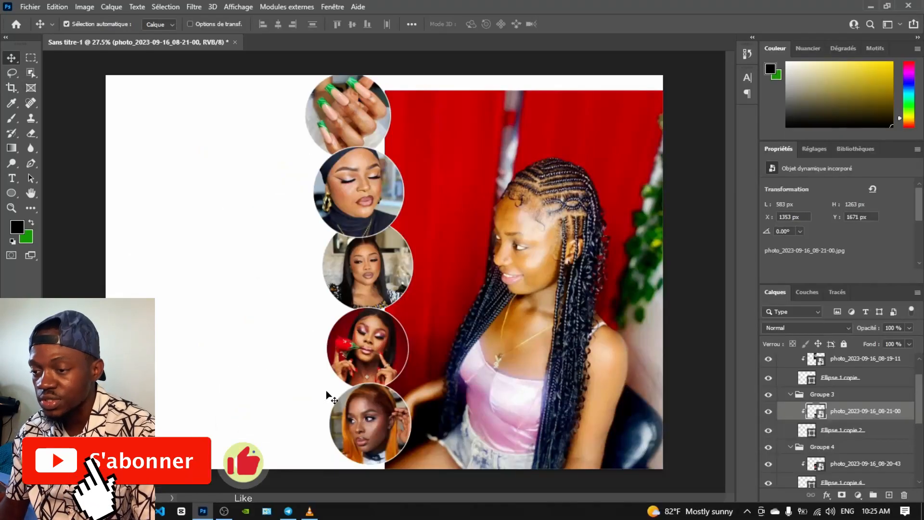
{"action": "left_click", "coordinate": [839, 402]}
{"action": "key", "text": "ctrl+t"}
{"action": "left_click_drag", "start_coordinate": [365, 341], "coordinate": [365, 330]}
{"action": "left_click_drag", "start_coordinate": [370, 415], "coordinate": [374, 420]}
{"action": "left_click", "coordinate": [12, 60]}
Scale up the headscarf circle group a little
{"action": "left_click", "coordinate": [839, 361]}
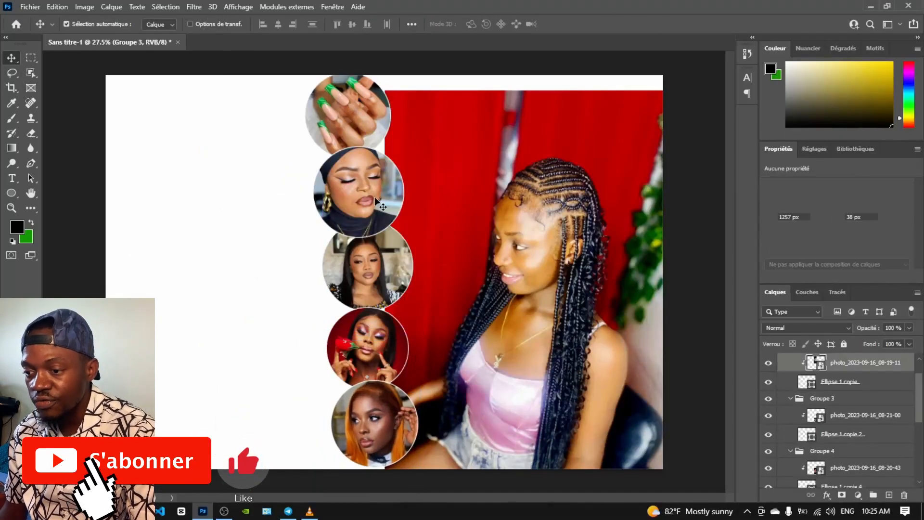
{"action": "scroll", "coordinate": [839, 364], "scroll_direction": "up", "scroll_amount": 1}
{"action": "left_click", "coordinate": [838, 365]}
{"action": "key", "text": "ctrl+t"}
{"action": "left_click_drag", "start_coordinate": [405, 81], "coordinate": [429, 71]}
{"action": "left_click", "coordinate": [12, 58]}
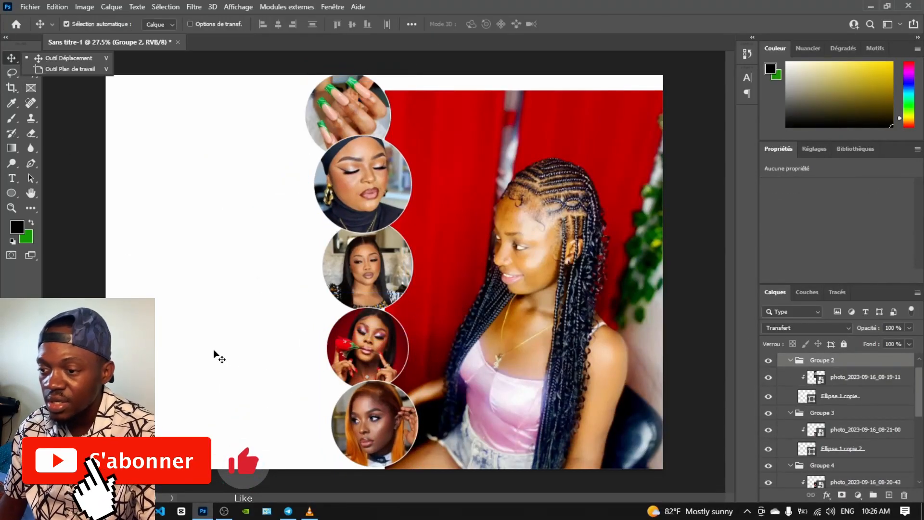
Select the large red-backdrop photo layer and collapse the image group
{"action": "scroll", "coordinate": [851, 395], "scroll_direction": "up", "scroll_amount": 1}
{"action": "left_click", "coordinate": [782, 361]}
{"action": "left_click", "coordinate": [768, 363]}
{"action": "left_click", "coordinate": [768, 363]}
{"action": "left_click", "coordinate": [782, 361]}
{"action": "scroll", "coordinate": [794, 433], "scroll_direction": "down", "scroll_amount": 5}
{"action": "left_click", "coordinate": [800, 458]}
{"action": "scroll", "coordinate": [781, 456], "scroll_direction": "up", "scroll_amount": 4}
{"action": "scroll", "coordinate": [782, 453], "scroll_direction": "up", "scroll_amount": 1}
{"action": "left_click", "coordinate": [781, 360]}
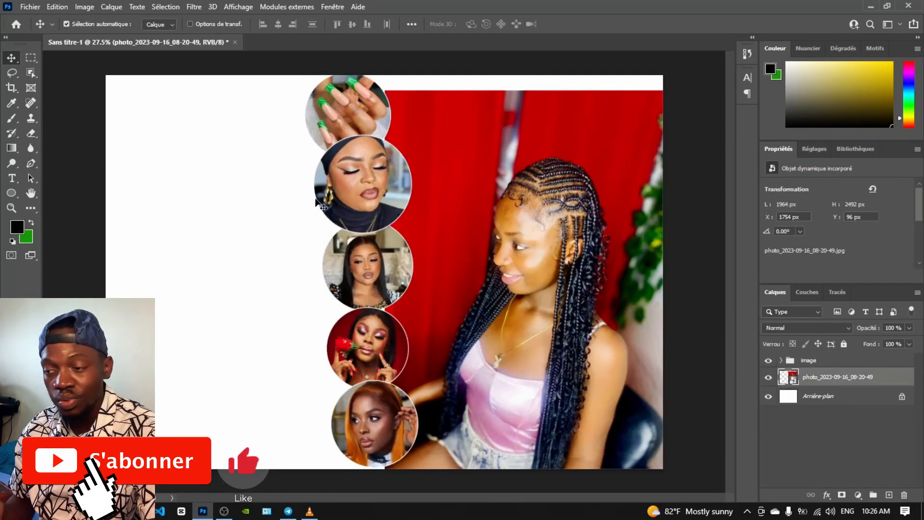
Add a layer mask to the large red-backdrop photo and brush a first fade along its top
{"action": "left_click", "coordinate": [841, 495]}
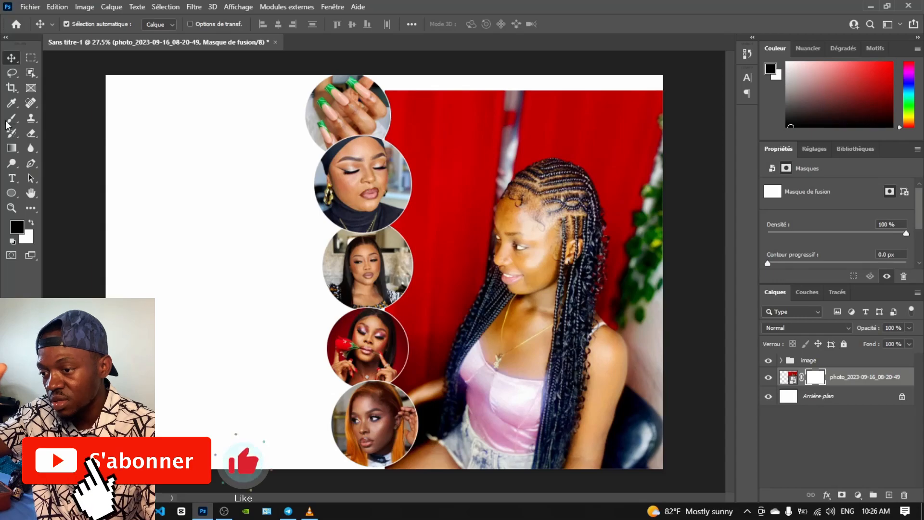
{"action": "left_click", "coordinate": [17, 120]}
{"action": "right_click", "coordinate": [469, 117]}
{"action": "left_click", "coordinate": [589, 146]}
{"action": "left_click", "coordinate": [428, 92]}
{"action": "mouse_move", "coordinate": [414, 90]}
{"action": "left_mouse_down"}
{"action": "mouse_move", "coordinate": [671, 72]}
{"action": "mouse_move", "coordinate": [415, 85]}
{"action": "left_mouse_up"}
Enlarge the brush to 497 at 46% opacity and softly fade the photo's top edge to white
{"action": "right_click", "coordinate": [462, 89]}
{"action": "left_click", "coordinate": [592, 118]}
{"action": "left_click", "coordinate": [396, 115]}
{"action": "left_click", "coordinate": [491, 108]}
{"action": "right_click", "coordinate": [476, 96]}
{"action": "left_click", "coordinate": [271, 24]}
{"action": "left_click_drag", "start_coordinate": [273, 35], "coordinate": [243, 37]}
{"action": "mouse_move", "coordinate": [400, 116]}
{"action": "left_mouse_down"}
{"action": "mouse_move", "coordinate": [487, 122]}
{"action": "mouse_move", "coordinate": [615, 106]}
{"action": "mouse_move", "coordinate": [643, 118]}
{"action": "left_mouse_up"}
Lower brush opacity to 21% to whiten the upper corners, then undo the latest mask strokes
{"action": "left_click", "coordinate": [422, 132]}
{"action": "right_click", "coordinate": [451, 110]}
{"action": "left_click", "coordinate": [270, 24]}
{"action": "left_click_drag", "start_coordinate": [271, 36], "coordinate": [257, 37]}
{"action": "mouse_move", "coordinate": [518, 137]}
{"action": "left_mouse_down"}
{"action": "mouse_move", "coordinate": [610, 150]}
{"action": "mouse_move", "coordinate": [552, 116]}
{"action": "left_mouse_up"}
{"action": "key", "text": "ctrl+z"}
{"action": "key", "text": "ctrl+z"}
{"action": "key", "text": "ctrl+z"}
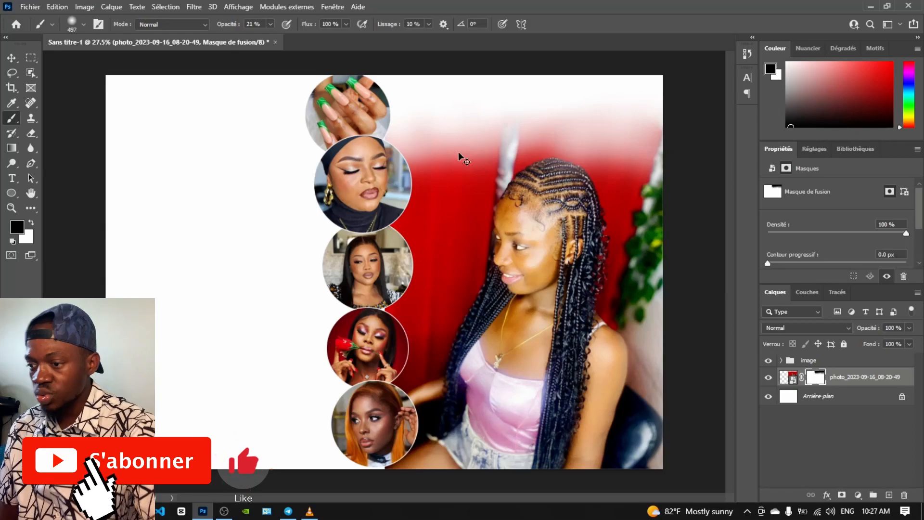
Target the photo instead of its mask and run Select Subject in Select and Mask
{"action": "left_click", "coordinate": [11, 58]}
{"action": "left_click", "coordinate": [239, 271]}
{"action": "left_click", "coordinate": [12, 72]}
{"action": "left_click", "coordinate": [303, 26]}
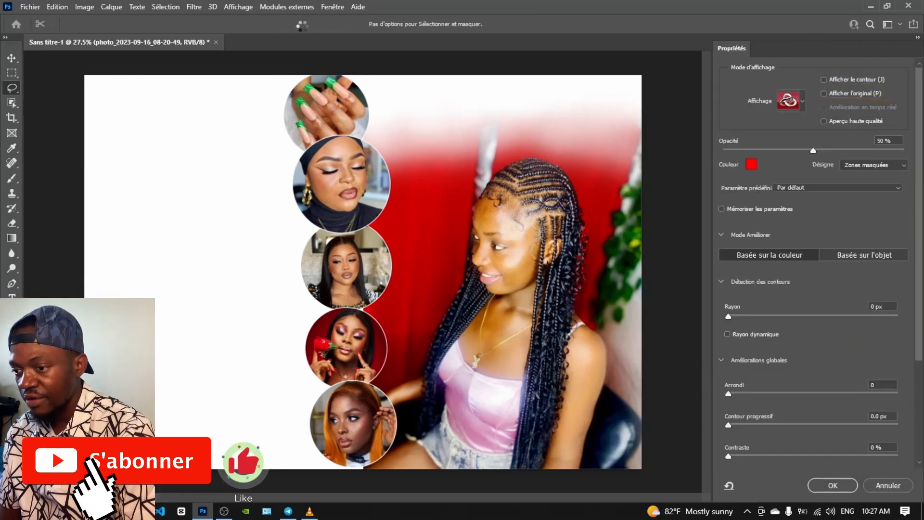
{"action": "left_click", "coordinate": [304, 26]}
{"action": "left_click", "coordinate": [433, 193]}
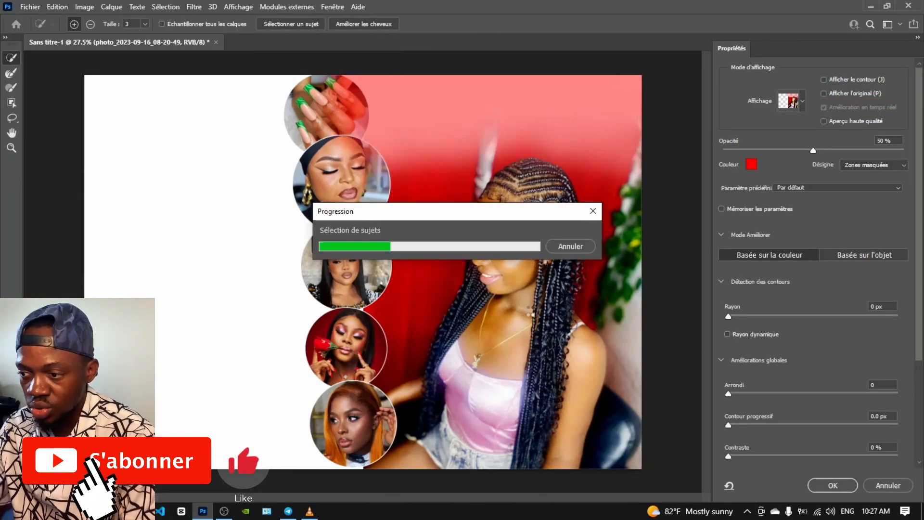
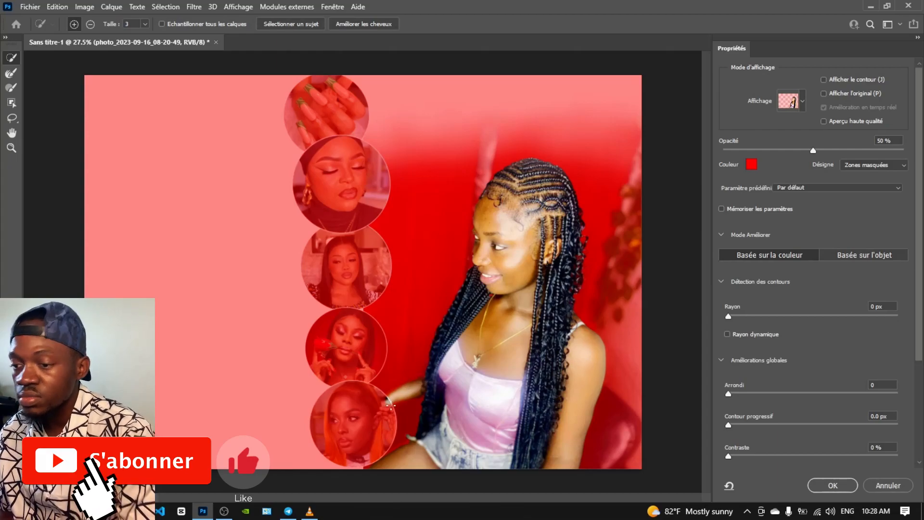
Output the refined portrait cut-out to a masked copy layer and show the red-background photo again
{"action": "scroll", "coordinate": [821, 390], "scroll_direction": "down", "scroll_amount": 5}
{"action": "left_click", "coordinate": [831, 485]}
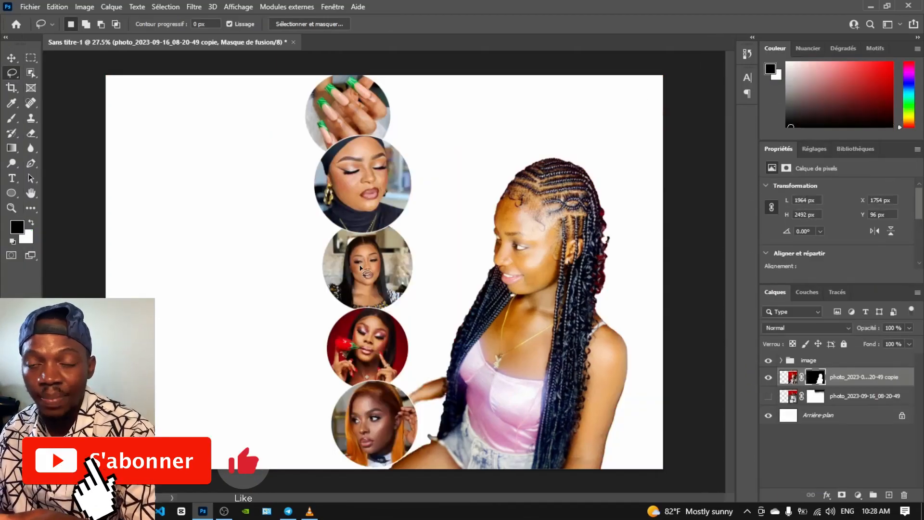
{"action": "left_click", "coordinate": [768, 396]}
Start a new horizontal text layer beside the portrait
{"action": "key", "text": "v"}
{"action": "left_click", "coordinate": [12, 178]}
{"action": "left_click", "coordinate": [434, 217]}
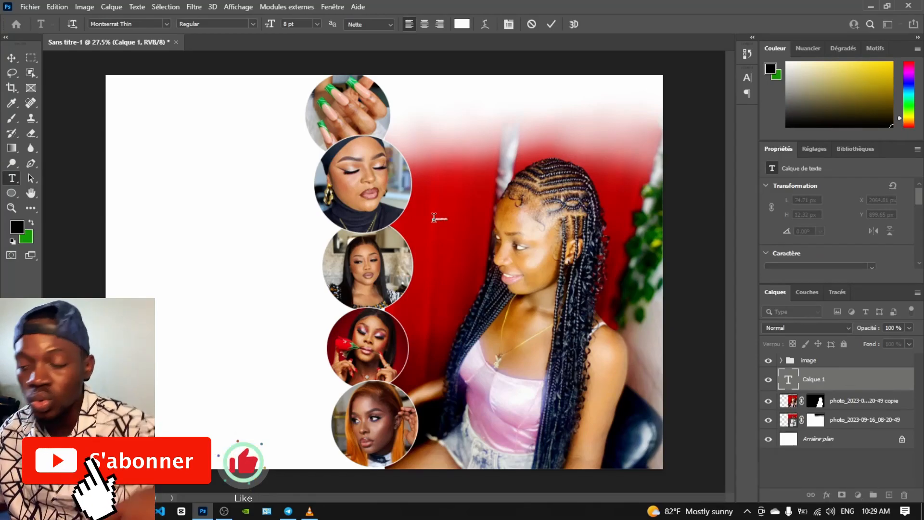
Set the title 'LadouceStyle's empire' to 60 pt and select all its text
{"action": "left_click", "coordinate": [316, 23]}
{"action": "left_click", "coordinate": [449, 216]}
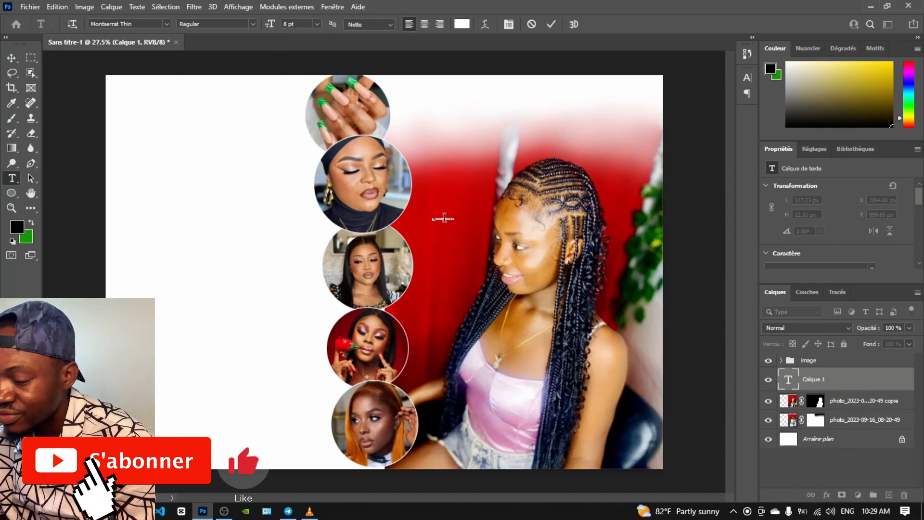
{"action": "left_click", "coordinate": [317, 24]}
{"action": "left_click", "coordinate": [310, 159]}
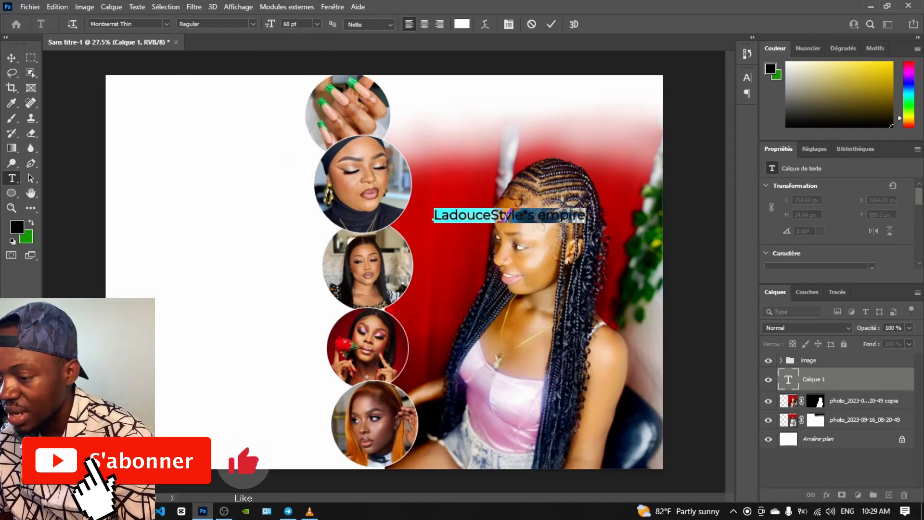
{"action": "left_click", "coordinate": [530, 217]}
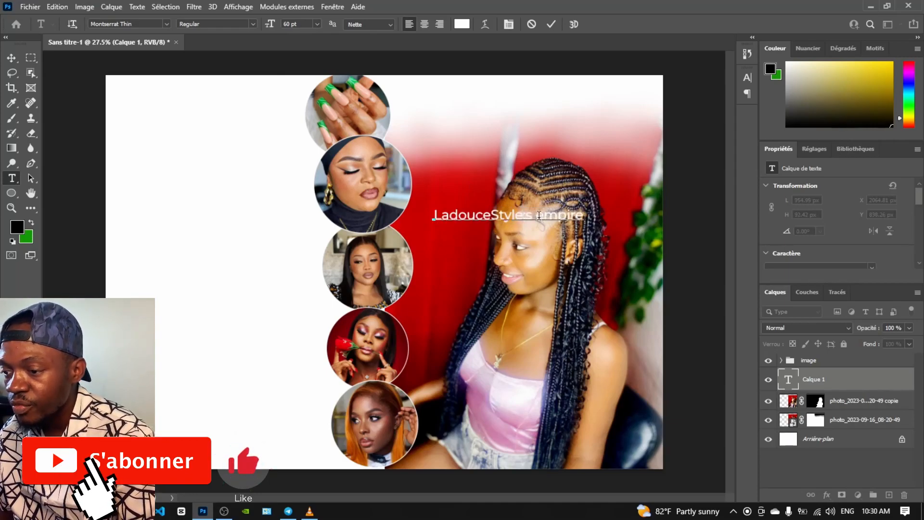
{"action": "key", "text": "ctrl+a"}
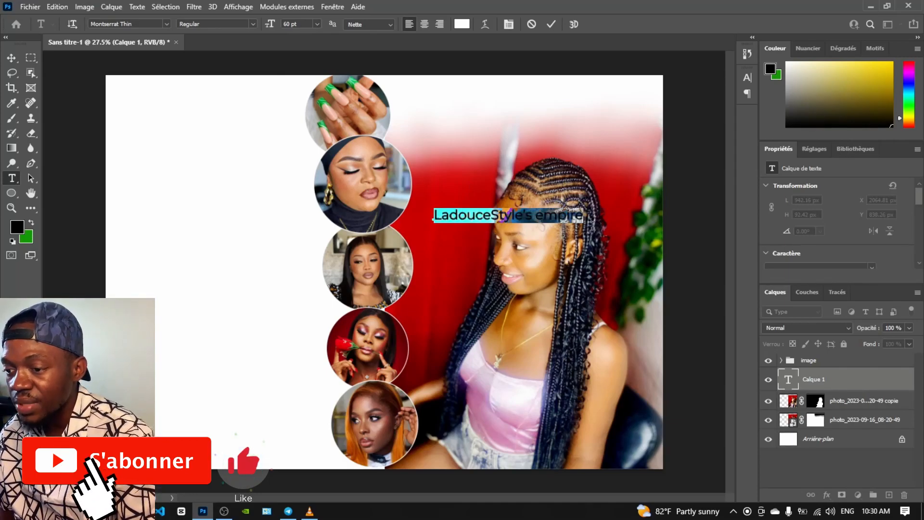
Warp the title into an Arc with -77 bend and reposition it on the portrait
{"action": "left_click", "coordinate": [485, 24]}
{"action": "left_click", "coordinate": [496, 126]}
{"action": "left_click", "coordinate": [432, 166]}
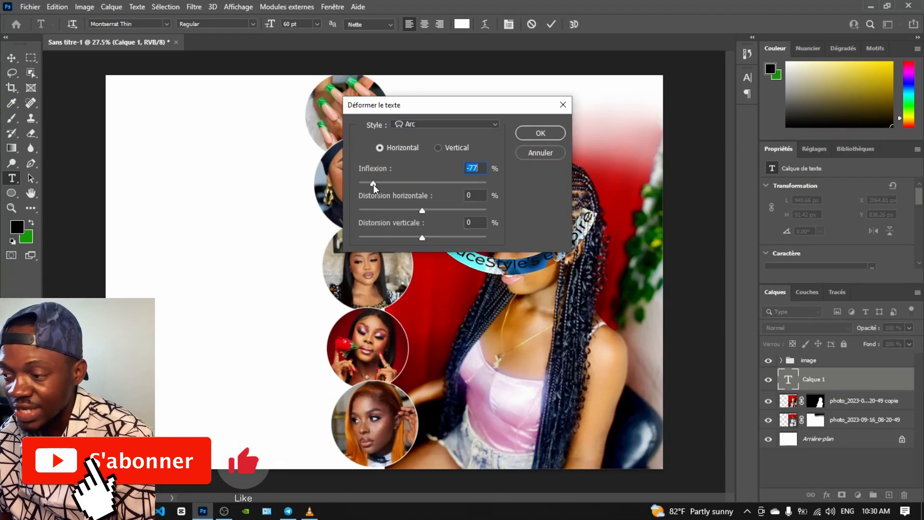
{"action": "key", "text": "Return"}
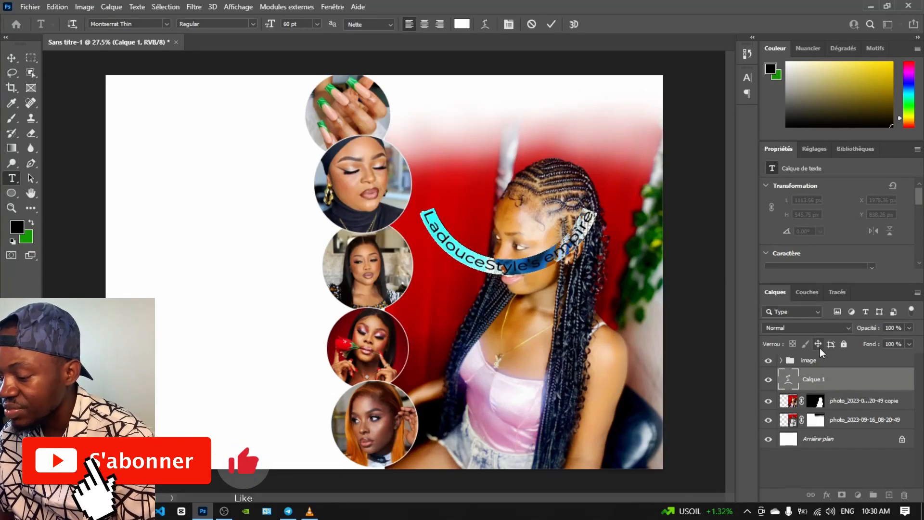
{"action": "scroll", "coordinate": [851, 224], "scroll_direction": "down", "scroll_amount": 3}
{"action": "left_click", "coordinate": [12, 57]}
{"action": "left_click_drag", "start_coordinate": [502, 292], "coordinate": [509, 314]}
{"action": "scroll", "coordinate": [811, 236], "scroll_direction": "up", "scroll_amount": 2}
Change the curved title's font to Atziluth Script
{"action": "left_click", "coordinate": [816, 211]}
{"action": "type", "text": "atz"}
{"action": "left_click", "coordinate": [803, 248]}
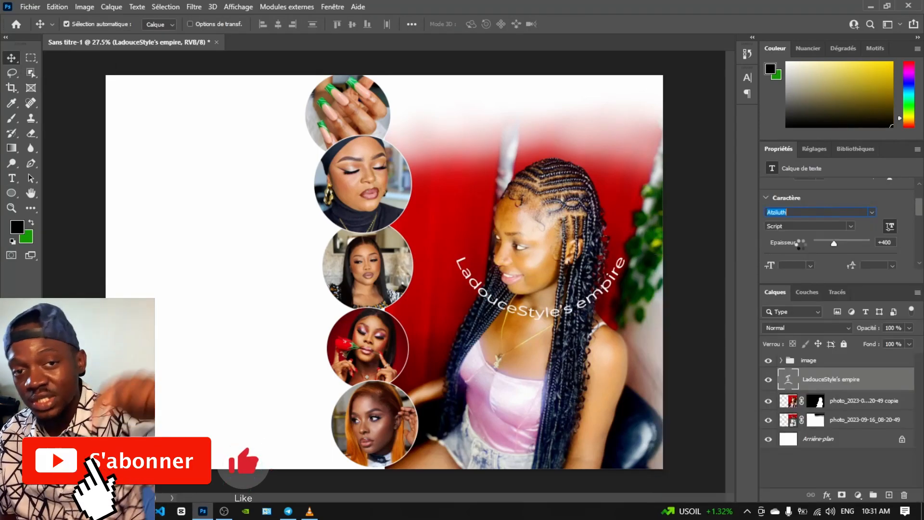
{"action": "key", "text": "ctrl+t"}
Enlarge the curved title to about 174% and move it lower-right on the portrait
{"action": "mouse_move", "coordinate": [621, 251]}
{"action": "left_mouse_down"}
{"action": "mouse_move", "coordinate": [660, 236]}
{"action": "mouse_move", "coordinate": [636, 244]}
{"action": "left_mouse_up"}
{"action": "left_click_drag", "start_coordinate": [448, 241], "coordinate": [413, 227]}
{"action": "left_click_drag", "start_coordinate": [455, 275], "coordinate": [476, 237]}
{"action": "left_click", "coordinate": [12, 61]}
Reverse the copied title's arc to +77 and tuck it behind the girl's cut-out
{"action": "double_click", "coordinate": [479, 244]}
{"action": "scroll", "coordinate": [837, 225], "scroll_direction": "down", "scroll_amount": 1}
{"action": "scroll", "coordinate": [836, 224], "scroll_direction": "down", "scroll_amount": 1}
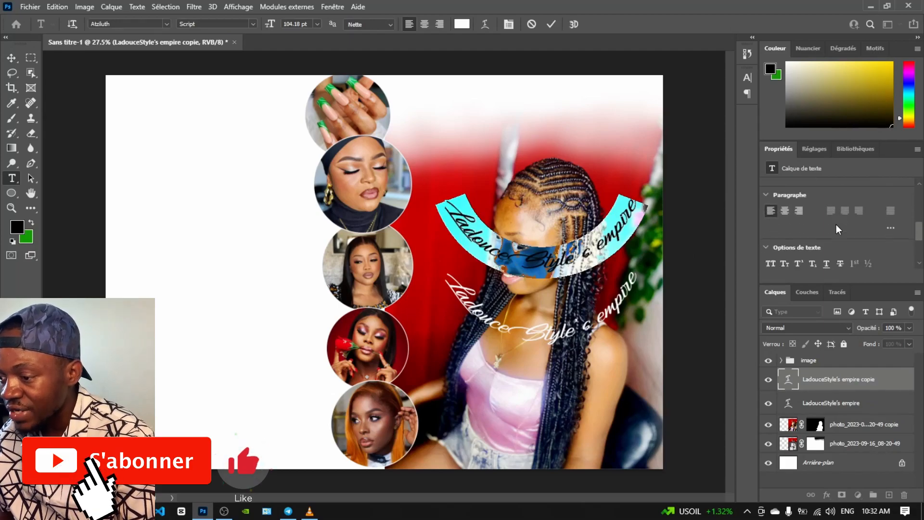
{"action": "left_click", "coordinate": [485, 25]}
{"action": "left_click", "coordinate": [471, 168]}
{"action": "key", "text": "BackSpace"}
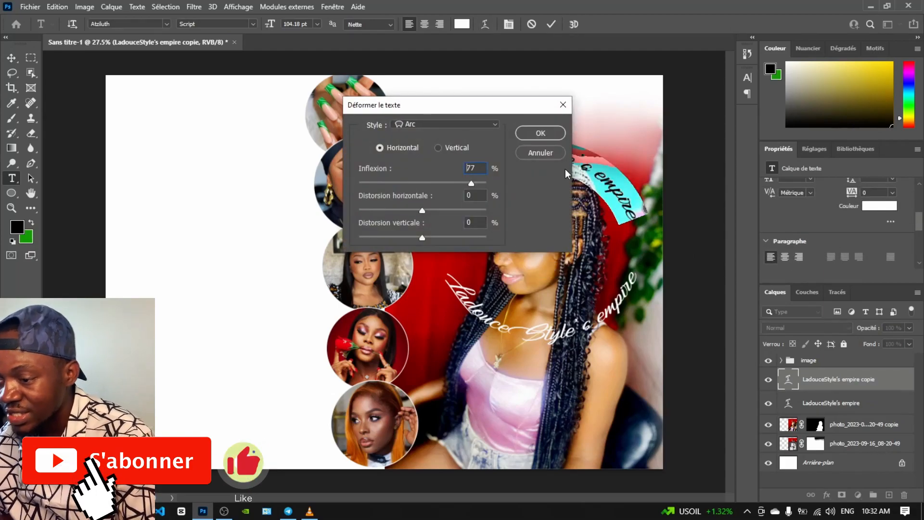
{"action": "key", "text": "Return"}
{"action": "left_click", "coordinate": [12, 58]}
{"action": "left_click_drag", "start_coordinate": [791, 431], "coordinate": [792, 433]}
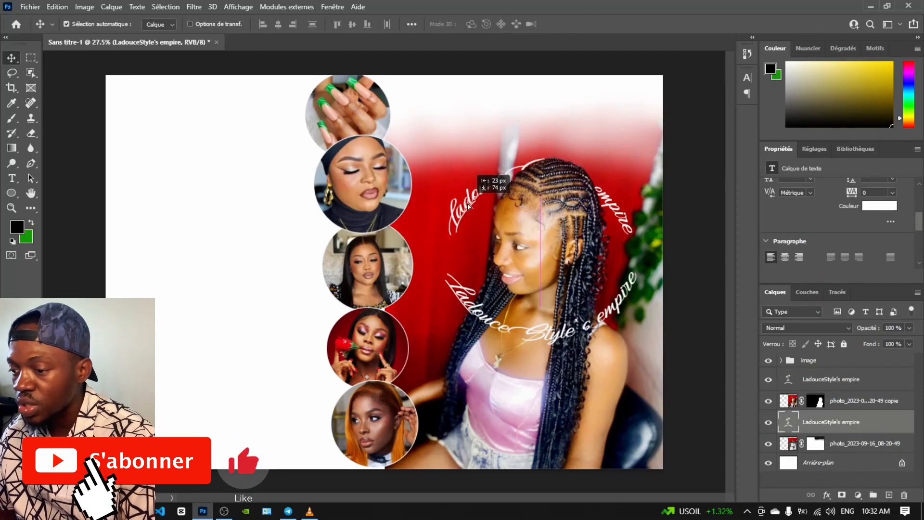
Duplicate the title to the top-left, move it to the top of the stack, and colour it black
{"action": "left_click_drag", "start_coordinate": [466, 238], "coordinate": [150, 153], "text": "alt"}
{"action": "left_click_drag", "start_coordinate": [790, 417], "coordinate": [788, 355]}
{"action": "left_click", "coordinate": [869, 208]}
{"action": "left_click", "coordinate": [481, 370]}
{"action": "left_click", "coordinate": [610, 218]}
Flatten the black title's arc bend from +77 to +38
{"action": "double_click", "coordinate": [189, 124]}
{"action": "left_click", "coordinate": [279, 121]}
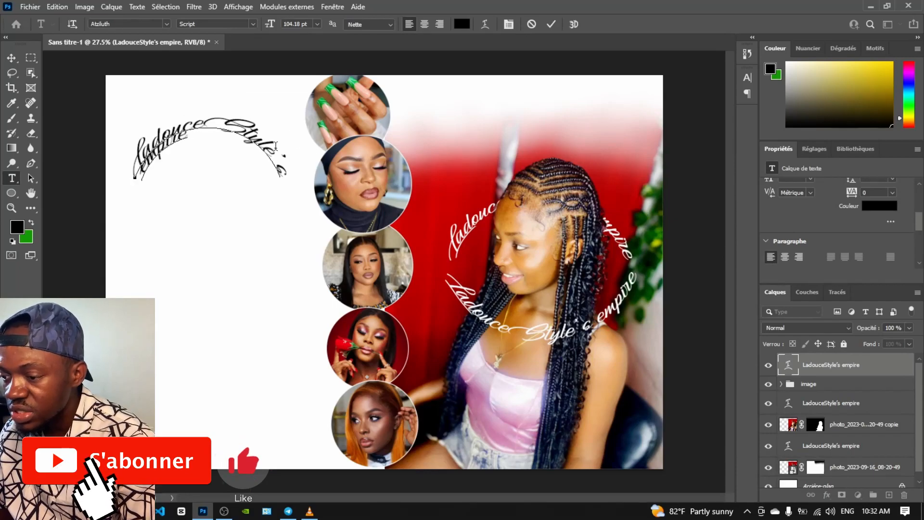
{"action": "key", "text": "ctrl+a"}
{"action": "left_click", "coordinate": [486, 24]}
{"action": "left_click_drag", "start_coordinate": [471, 183], "coordinate": [430, 184]}
{"action": "key", "text": "Return"}
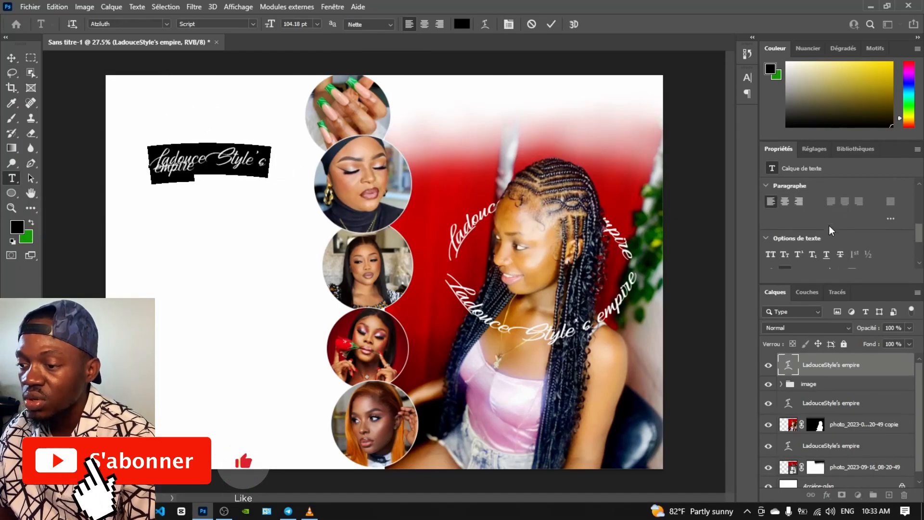
Set the black title's line spacing to 60 pt
{"action": "scroll", "coordinate": [829, 226], "scroll_direction": "up", "scroll_amount": 2}
{"action": "left_click", "coordinate": [893, 215]}
{"action": "left_click", "coordinate": [886, 343]}
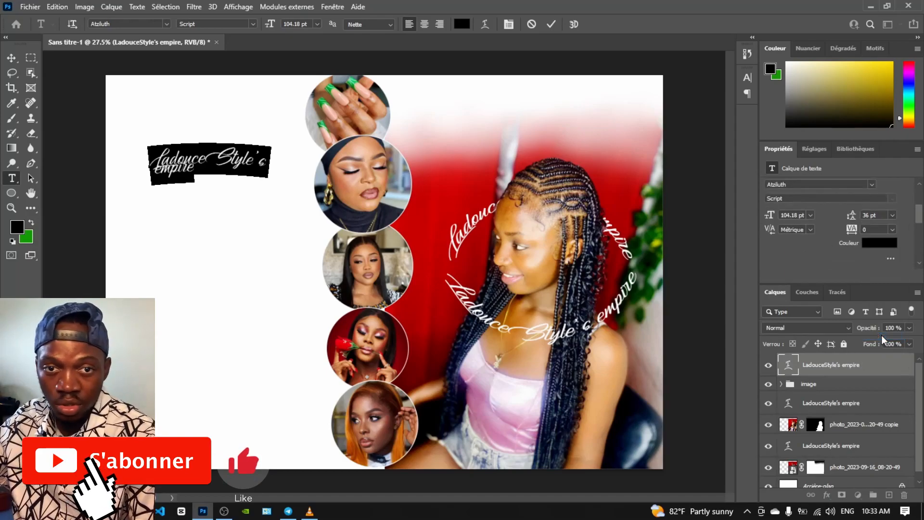
{"action": "left_click", "coordinate": [893, 215]}
Centre the black title's two lines, enlarge it to 141 pt, and align it at top-left
{"action": "left_click", "coordinate": [881, 353]}
{"action": "left_click", "coordinate": [424, 24]}
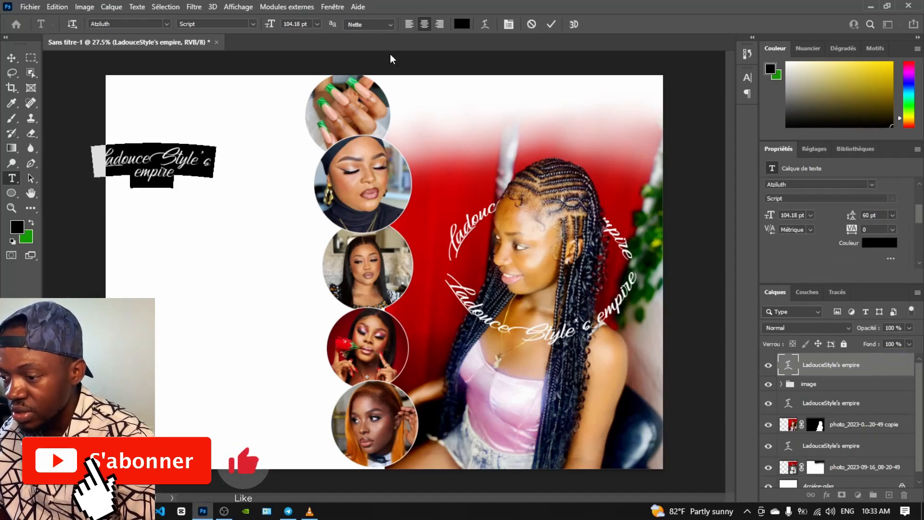
{"action": "left_click", "coordinate": [12, 58]}
{"action": "left_click_drag", "start_coordinate": [184, 168], "coordinate": [242, 147]}
{"action": "key", "text": "ctrl+t"}
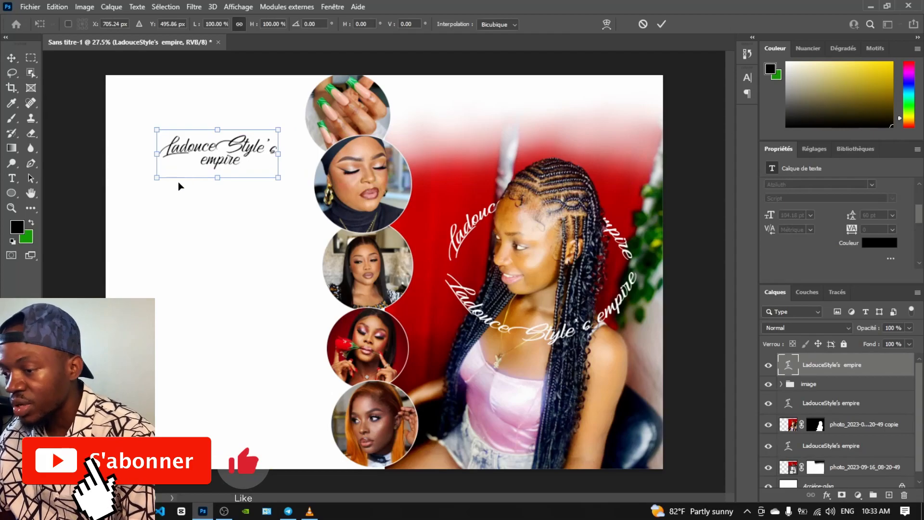
{"action": "left_click_drag", "start_coordinate": [155, 178], "coordinate": [115, 194]}
{"action": "left_click", "coordinate": [11, 58]}
{"action": "mouse_move", "coordinate": [198, 147]}
{"action": "left_mouse_down"}
{"action": "mouse_move", "coordinate": [208, 146]}
{"action": "mouse_move", "coordinate": [183, 136]}
{"action": "left_mouse_up"}
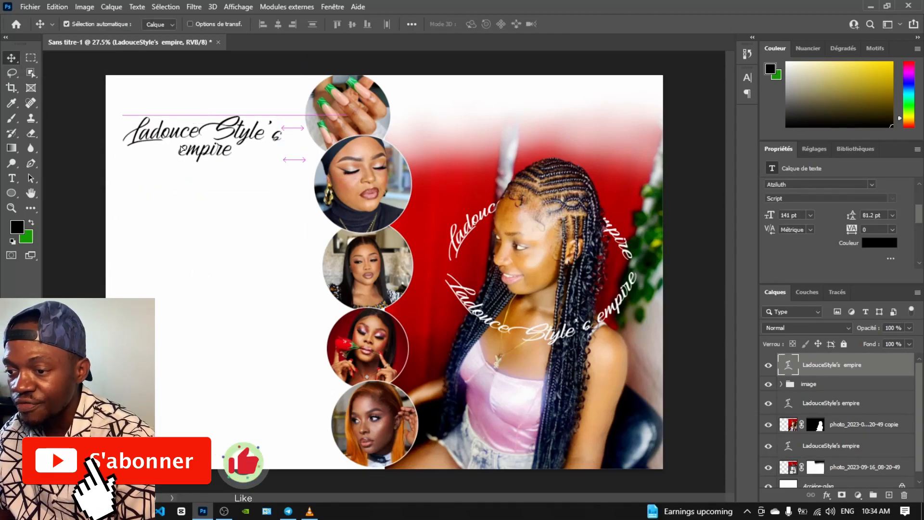
Place the 455705 image onto the flyer, scaled to about 21%
{"action": "left_click", "coordinate": [266, 511]}
{"action": "left_click_drag", "start_coordinate": [623, 138], "coordinate": [231, 270]}
{"action": "left_click_drag", "start_coordinate": [339, 247], "coordinate": [167, 400]}
{"action": "left_click", "coordinate": [12, 57]}
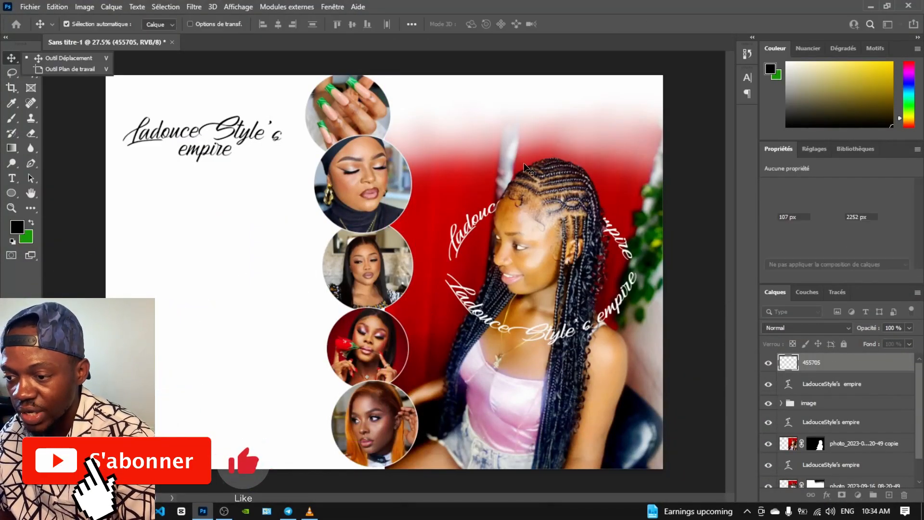
Draw a black 1201 × 361 px rounded rectangle with 30 px corners at the top right
{"action": "left_click", "coordinate": [12, 195]}
{"action": "left_click_drag", "start_coordinate": [12, 196], "coordinate": [43, 193]}
{"action": "left_click_drag", "start_coordinate": [426, 97], "coordinate": [617, 155]}
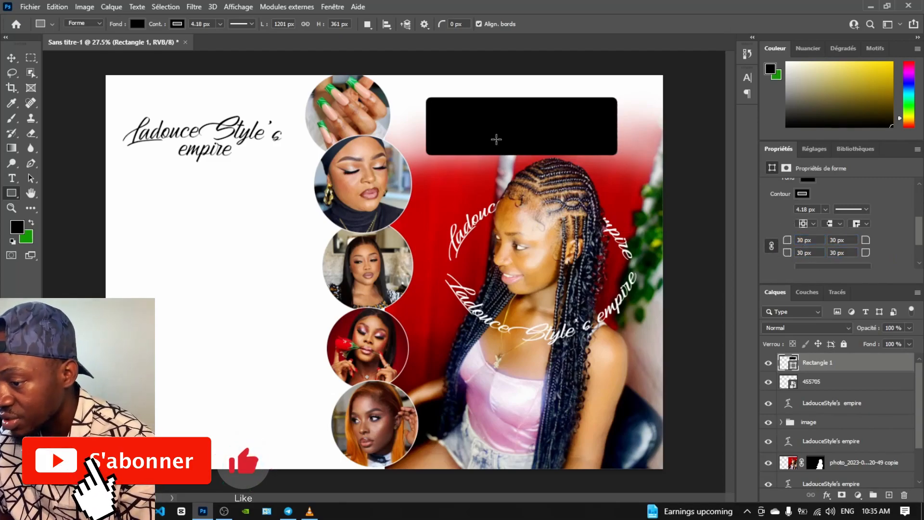
Remove the rectangle's fill and nudge the empty box slightly up-left
{"action": "scroll", "coordinate": [836, 236], "scroll_direction": "up", "scroll_amount": 1}
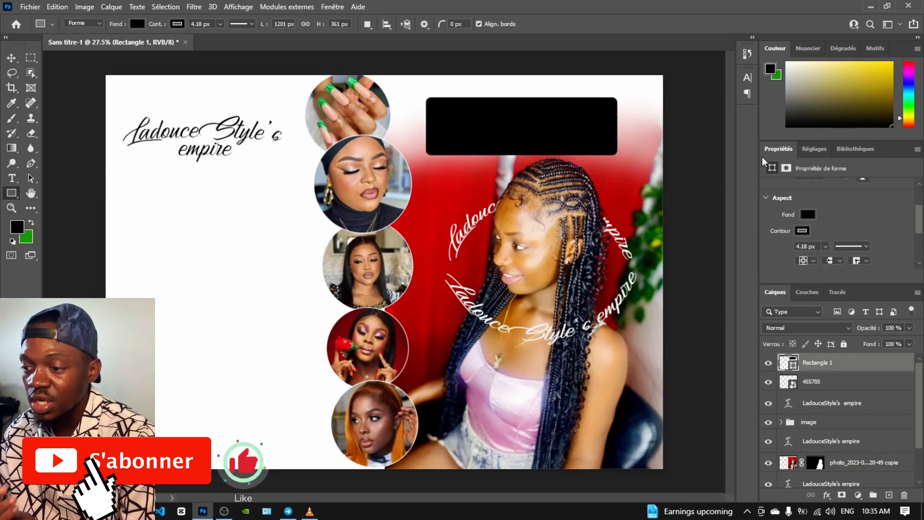
{"action": "left_click", "coordinate": [11, 55]}
{"action": "left_click", "coordinate": [810, 217]}
{"action": "left_click", "coordinate": [849, 203]}
{"action": "left_click_drag", "start_coordinate": [428, 113], "coordinate": [423, 106]}
Give the box a red outline and shrink it to about 94%
{"action": "scroll", "coordinate": [823, 188], "scroll_direction": "down", "scroll_amount": 1}
{"action": "left_click", "coordinate": [808, 205]}
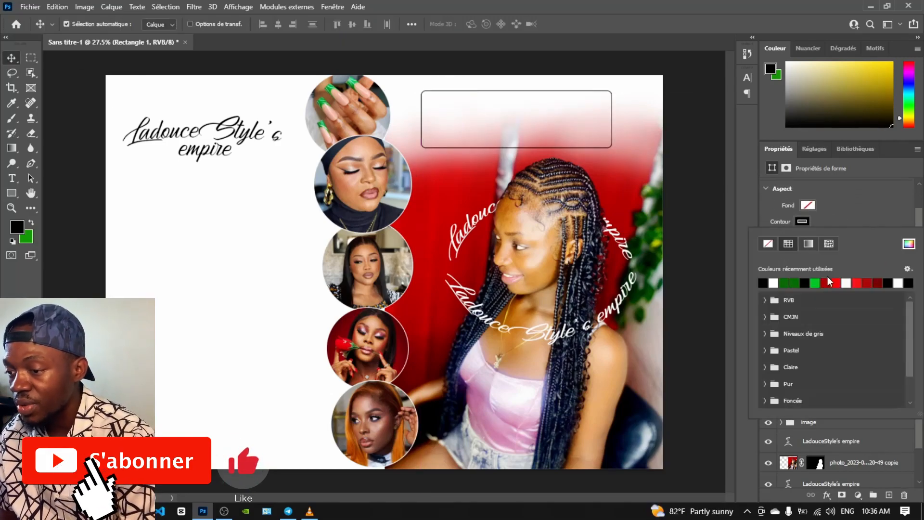
{"action": "left_click", "coordinate": [909, 244]}
{"action": "left_click_drag", "start_coordinate": [564, 213], "coordinate": [604, 250]}
{"action": "left_click", "coordinate": [631, 264]}
{"action": "key", "text": "ctrl+t"}
{"action": "left_click_drag", "start_coordinate": [612, 91], "coordinate": [600, 94]}
{"action": "left_click", "coordinate": [11, 58]}
Copy the box to the bottom-left as a small widened bar, about 40% size, moved down 34 px
{"action": "left_click_drag", "start_coordinate": [422, 146], "coordinate": [124, 449]}
{"action": "scroll", "coordinate": [765, 225], "scroll_direction": "down", "scroll_amount": 3}
{"action": "left_click", "coordinate": [773, 204]}
{"action": "key", "text": "ctrl+t"}
{"action": "left_click_drag", "start_coordinate": [302, 451], "coordinate": [193, 418]}
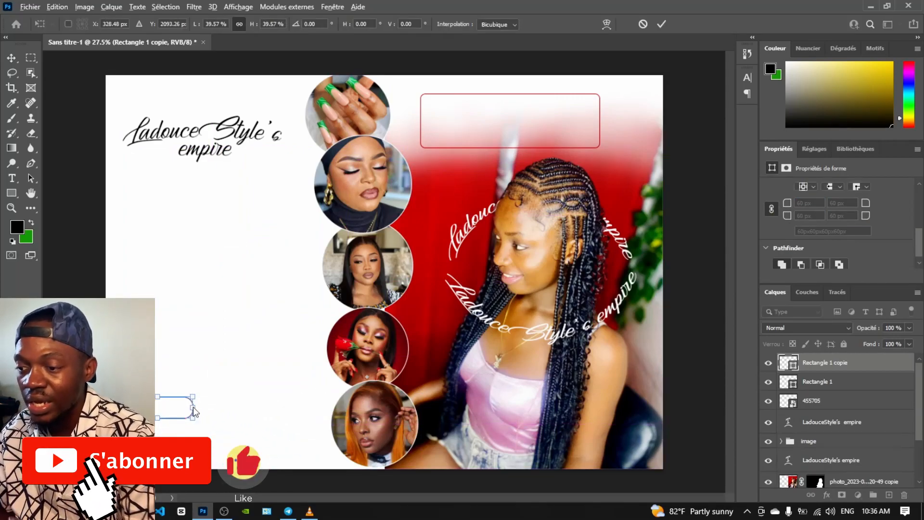
{"action": "left_click_drag", "start_coordinate": [273, 415], "coordinate": [295, 413]}
{"action": "left_click", "coordinate": [11, 58]}
{"action": "left_click", "coordinate": [174, 428]}
{"action": "mouse_move", "coordinate": [136, 417]}
{"action": "left_mouse_down"}
{"action": "mouse_move", "coordinate": [136, 433]}
{"action": "mouse_move", "coordinate": [130, 422]}
{"action": "left_mouse_up"}
Add a second outlined bar below the first and adjust its width
{"action": "left_click", "coordinate": [134, 423]}
{"action": "key", "text": "ctrl+t"}
{"action": "left_click", "coordinate": [15, 62]}
{"action": "left_click_drag", "start_coordinate": [276, 425], "coordinate": [324, 453]}
{"action": "key", "text": "ctrl+t"}
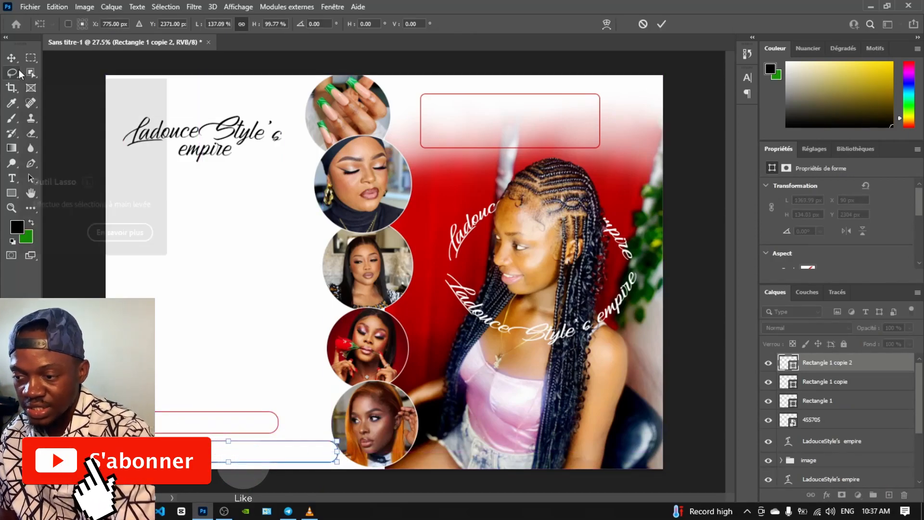
{"action": "key", "text": "Return"}
Place the ornament image 44ZplkbEsTjhy.png into the flyer on the left
{"action": "mouse_move", "coordinate": [117, 511]}
{"action": "left_click", "coordinate": [317, 459]}
{"action": "left_click_drag", "start_coordinate": [552, 153], "coordinate": [247, 219]}
{"action": "left_click_drag", "start_coordinate": [367, 239], "coordinate": [202, 245]}
{"action": "key", "text": "Return"}
Crop the ornament smart object to the top gold ornament and fit it above the title
{"action": "double_click", "coordinate": [201, 241]}
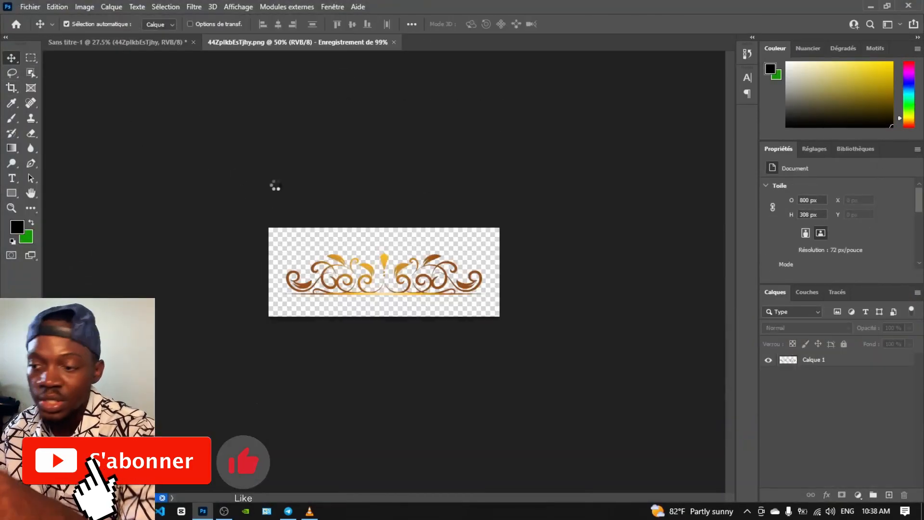
{"action": "left_click_drag", "start_coordinate": [222, 275], "coordinate": [216, 82]}
{"action": "key", "text": "ctrl+t"}
{"action": "left_click_drag", "start_coordinate": [297, 58], "coordinate": [253, 83]}
{"action": "left_click_drag", "start_coordinate": [179, 102], "coordinate": [470, 95]}
{"action": "key", "text": "Return"}
Add ornament copies above the top-right box and the bottom-left bar
{"action": "key", "text": "ctrl+t"}
{"action": "left_click_drag", "start_coordinate": [422, 85], "coordinate": [152, 407]}
{"action": "key", "text": "Return"}
{"action": "left_click", "coordinate": [211, 297]}
Duplicate the red box to the left, scale it to about 86%, and stretch it into a tall panel
{"action": "left_click_drag", "start_coordinate": [420, 144], "coordinate": [130, 223]}
{"action": "key", "text": "ctrl+t"}
{"action": "left_click_drag", "start_coordinate": [222, 229], "coordinate": [215, 228]}
{"action": "mouse_move", "coordinate": [311, 228]}
{"action": "left_mouse_down"}
{"action": "mouse_move", "coordinate": [300, 233]}
{"action": "mouse_move", "coordinate": [305, 225]}
{"action": "left_mouse_up"}
{"action": "left_click_drag", "start_coordinate": [212, 224], "coordinate": [211, 392]}
Add a 'Nos Services' heading in Montserrat Light and place it inside the tall box
{"action": "left_click", "coordinate": [11, 58]}
{"action": "left_click", "coordinate": [13, 179]}
{"action": "left_click", "coordinate": [212, 213]}
{"action": "type", "text": "Nos Services"}
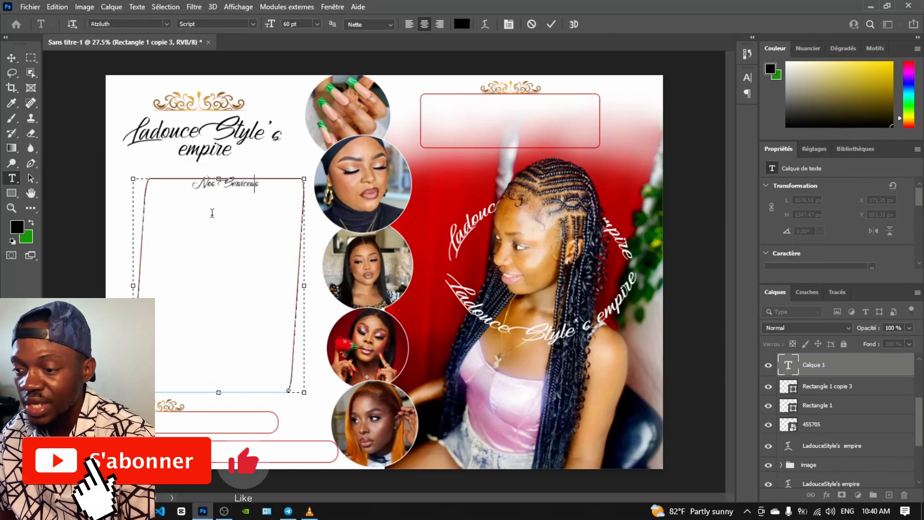
{"action": "left_click", "coordinate": [11, 59]}
{"action": "left_click", "coordinate": [871, 250]}
{"action": "left_click", "coordinate": [713, 328]}
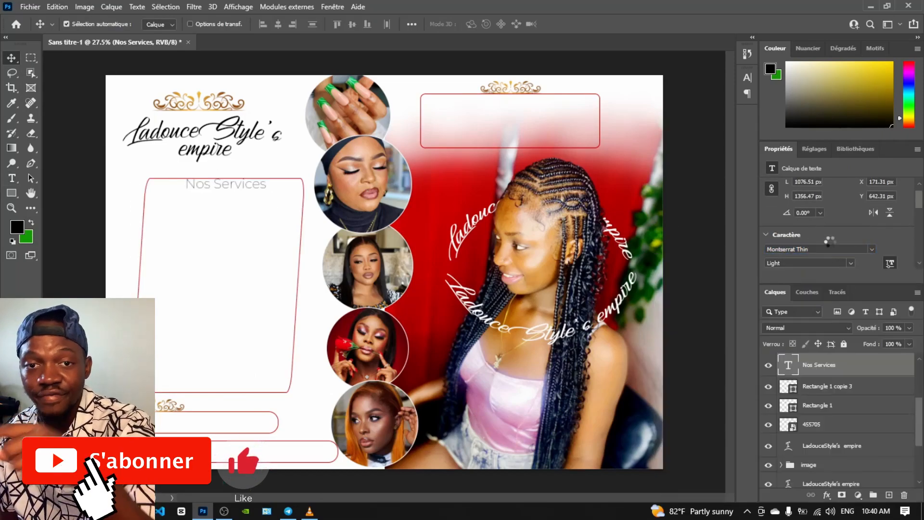
{"action": "scroll", "coordinate": [838, 217], "scroll_direction": "down", "scroll_amount": 2}
{"action": "left_click_drag", "start_coordinate": [234, 176], "coordinate": [197, 213]}
Start the services list from a heading copy, make it ExtraBold with 72 pt leading, and move it into the box
{"action": "double_click", "coordinate": [195, 210]}
{"action": "type", "text": "Make Up"}
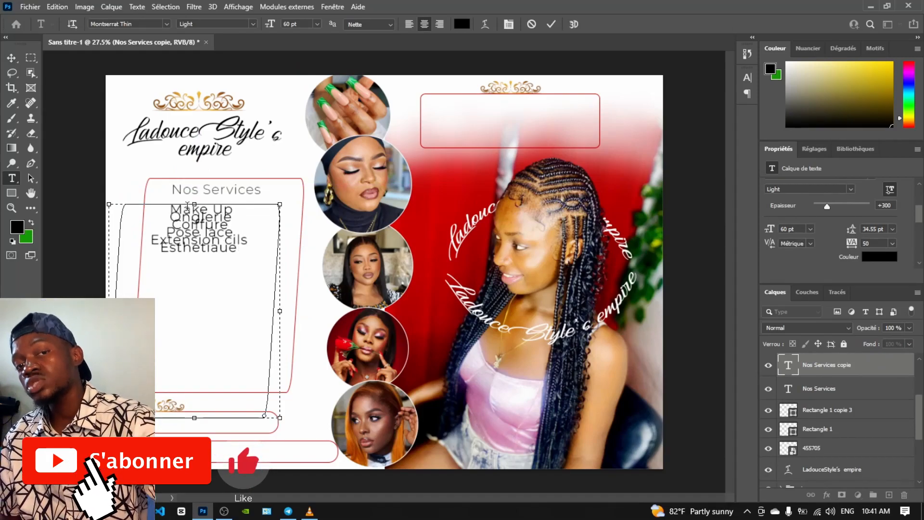
{"action": "key", "text": "ctrl+a"}
{"action": "left_click", "coordinate": [217, 23]}
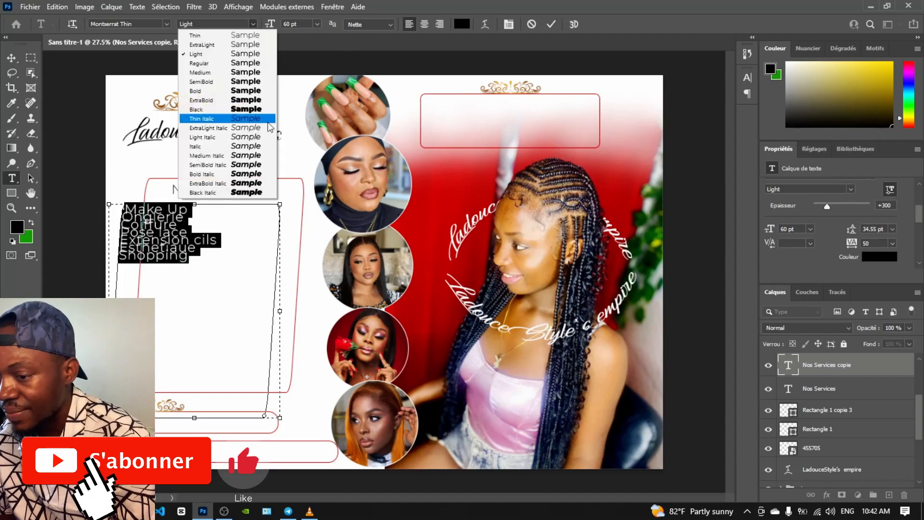
{"action": "left_click", "coordinate": [202, 104]}
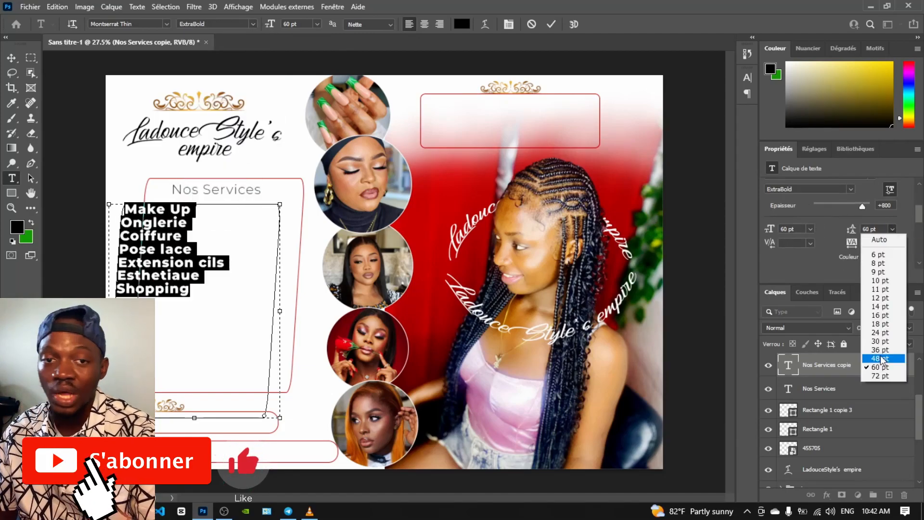
{"action": "left_click", "coordinate": [883, 377]}
{"action": "left_click_drag", "start_coordinate": [179, 239], "coordinate": [209, 240]}
Slightly enlarge the services list with Free Transform
{"action": "key", "text": "ctrl+t"}
{"action": "left_click_drag", "start_coordinate": [308, 418], "coordinate": [176, 276]}
{"action": "key", "text": "ctrl+z"}
{"action": "key", "text": "Return"}
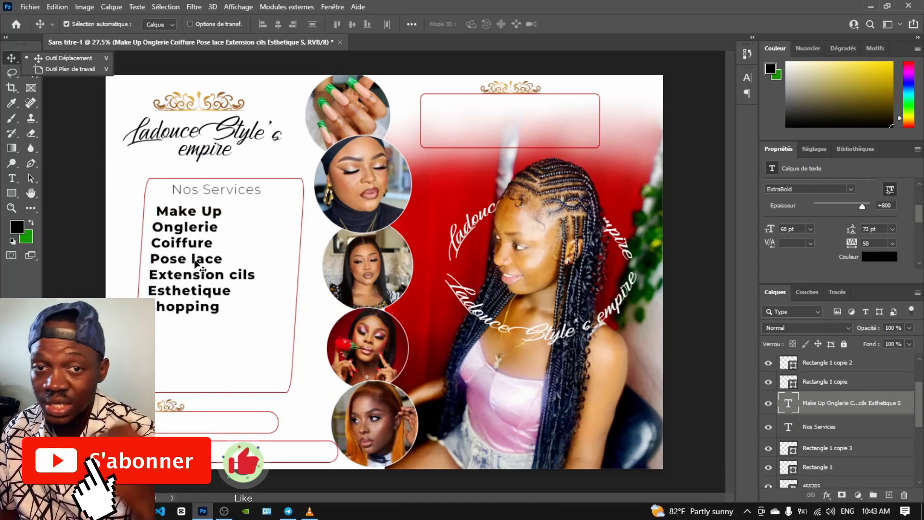
{"action": "scroll", "coordinate": [211, 298], "scroll_direction": "down", "scroll_amount": 3}
{"action": "key", "text": "ctrl+t"}
{"action": "mouse_move", "coordinate": [205, 222]}
{"action": "left_mouse_down"}
{"action": "mouse_move", "coordinate": [171, 181]}
{"action": "mouse_move", "coordinate": [202, 218]}
{"action": "left_mouse_up"}
{"action": "left_click", "coordinate": [11, 58]}
Set the services list to 80 pt text with 115 pt leading
{"action": "left_click", "coordinate": [811, 229]}
{"action": "left_click", "coordinate": [802, 391]}
{"action": "left_click_drag", "start_coordinate": [770, 248], "coordinate": [783, 249]}
{"action": "left_click", "coordinate": [893, 247]}
{"action": "left_click", "coordinate": [833, 219]}
{"action": "left_click_drag", "start_coordinate": [850, 220], "coordinate": [842, 222]}
Make the services list Black Italic with letter tracking 5
{"action": "left_click_drag", "start_coordinate": [268, 308], "coordinate": [268, 312]}
{"action": "scroll", "coordinate": [843, 226], "scroll_direction": "up", "scroll_amount": 2}
{"action": "left_click", "coordinate": [851, 225]}
{"action": "left_click", "coordinate": [837, 311]}
{"action": "left_click", "coordinate": [850, 226]}
{"action": "left_click", "coordinate": [838, 395]}
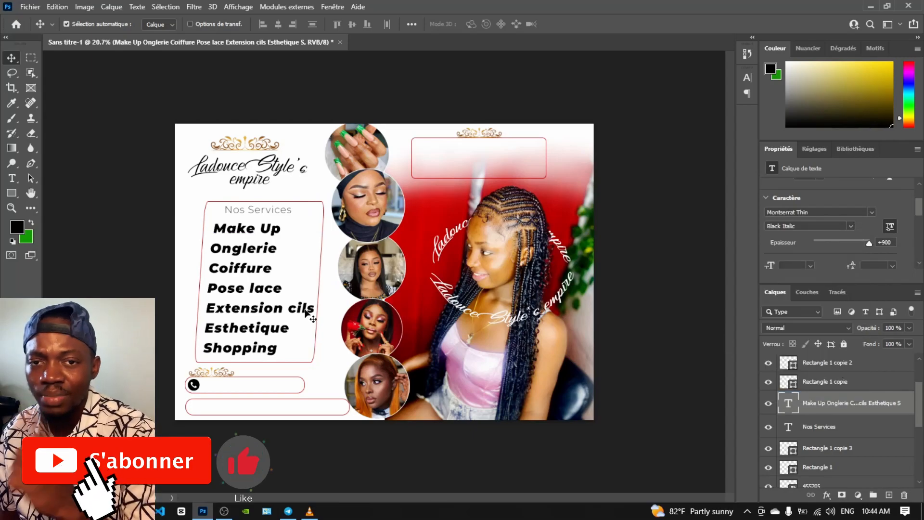
{"action": "scroll", "coordinate": [843, 226], "scroll_direction": "down", "scroll_amount": 2}
{"action": "left_click", "coordinate": [893, 243]}
{"action": "left_click", "coordinate": [879, 325]}
{"action": "left_click", "coordinate": [199, 291]}
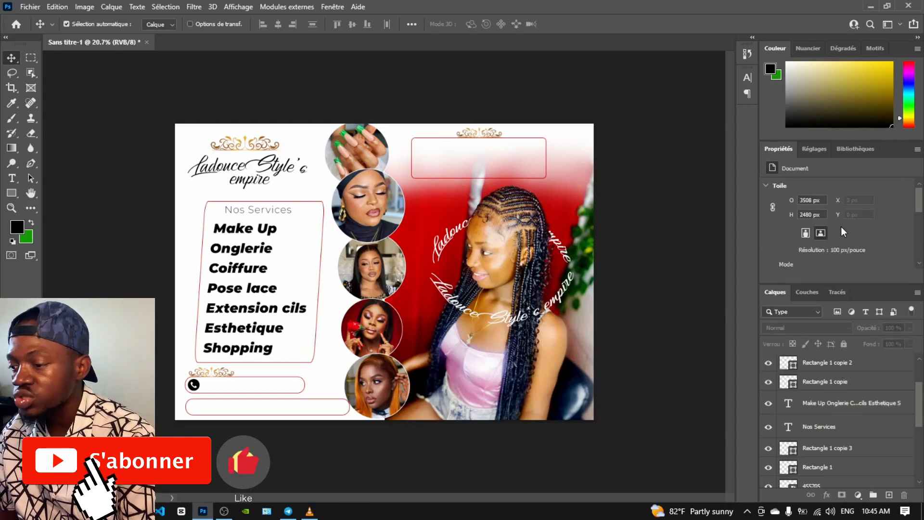
Give the services box outline a black Color Overlay effect
{"action": "scroll", "coordinate": [841, 224], "scroll_direction": "down", "scroll_amount": 2}
{"action": "scroll", "coordinate": [833, 417], "scroll_direction": "down", "scroll_amount": 4}
{"action": "left_click", "coordinate": [196, 361]}
{"action": "scroll", "coordinate": [802, 437], "scroll_direction": "up", "scroll_amount": 4}
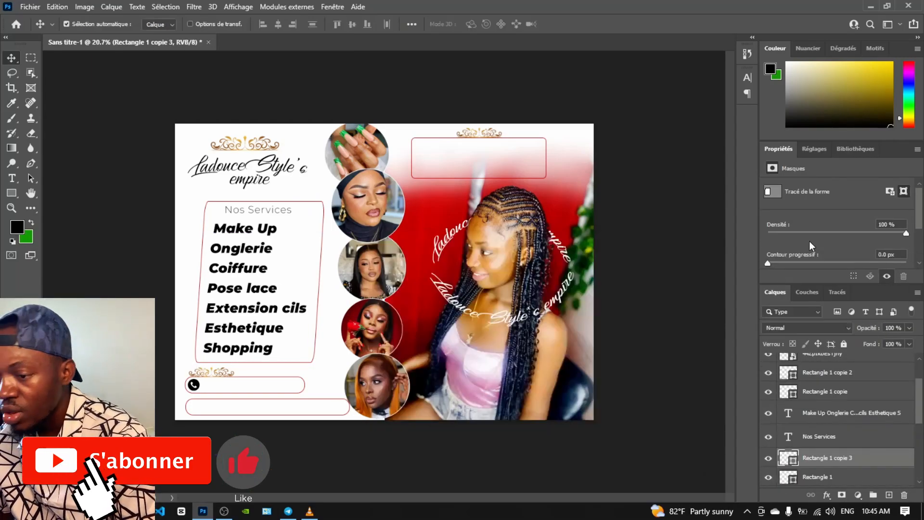
{"action": "left_click", "coordinate": [827, 494]}
{"action": "left_click", "coordinate": [843, 453]}
{"action": "left_click", "coordinate": [736, 265]}
{"action": "left_click", "coordinate": [378, 399]}
{"action": "left_click", "coordinate": [684, 243]}
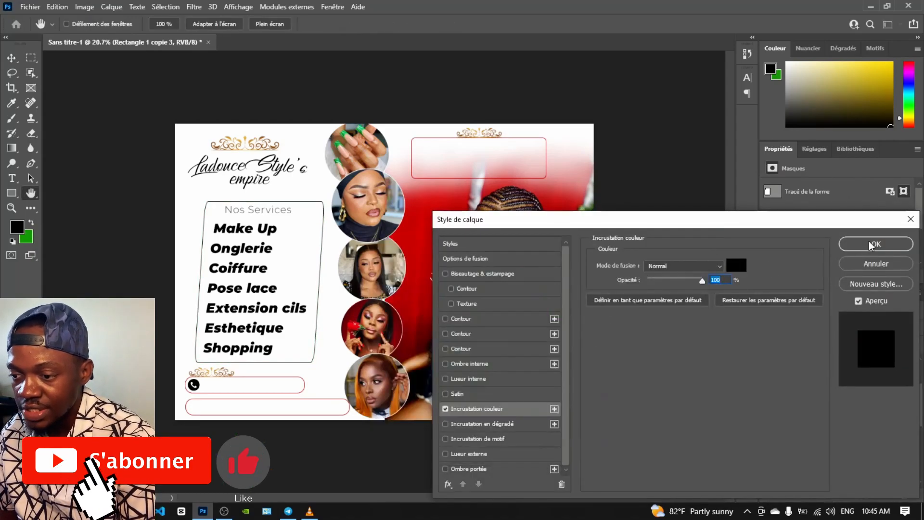
{"action": "left_click", "coordinate": [875, 244]}
Copy the heading into the phone box, replace it with the phone number, and make it ExtraBold
{"action": "mouse_move", "coordinate": [258, 211]}
{"action": "left_mouse_down"}
{"action": "mouse_move", "coordinate": [259, 224]}
{"action": "mouse_move", "coordinate": [260, 213]}
{"action": "left_mouse_up"}
{"action": "left_click_drag", "start_coordinate": [261, 215], "coordinate": [302, 409]}
{"action": "double_click", "coordinate": [236, 386]}
{"action": "type", "text": "+237"}
{"action": "left_click", "coordinate": [13, 59]}
{"action": "scroll", "coordinate": [828, 231], "scroll_direction": "down", "scroll_amount": 3}
{"action": "left_click", "coordinate": [850, 225]}
{"action": "left_click", "coordinate": [834, 297]}
{"action": "left_click", "coordinate": [851, 226]}
{"action": "left_click", "coordinate": [836, 305]}
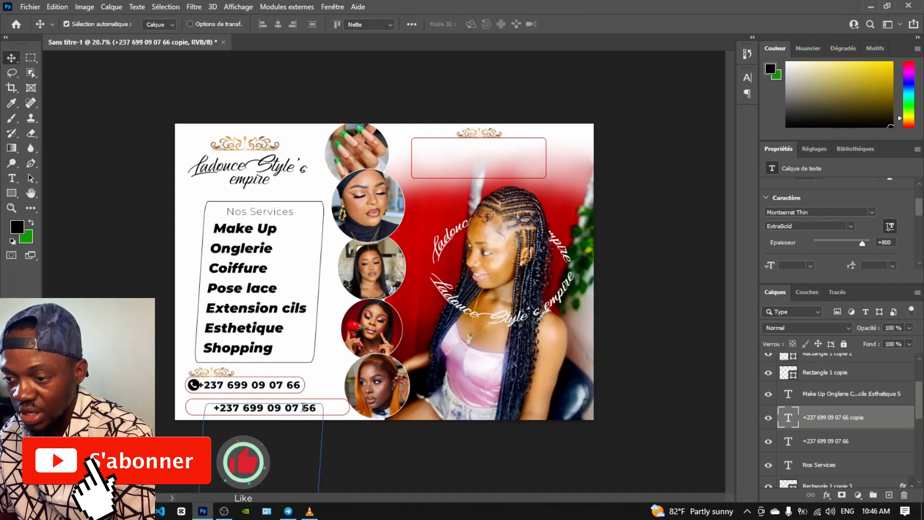
Replace the bottom box text with the location line at 30 pt and fit it in the box
{"action": "double_click", "coordinate": [303, 407]}
{"action": "type", "text": "Nyalla Rail - NB : Dep Possible"}
{"action": "left_click_drag", "start_coordinate": [323, 485], "coordinate": [412, 485]}
{"action": "left_click", "coordinate": [12, 58]}
{"action": "left_click", "coordinate": [810, 238]}
{"action": "left_click", "coordinate": [799, 350]}
{"action": "left_click_drag", "start_coordinate": [301, 408], "coordinate": [267, 408]}
Place the location-pin image from the tuto1 folder into the address box
{"action": "key", "text": "alt+Tab"}
{"action": "left_click", "coordinate": [607, 99]}
{"action": "double_click", "coordinate": [679, 150]}
{"action": "left_click_drag", "start_coordinate": [615, 226], "coordinate": [210, 391]}
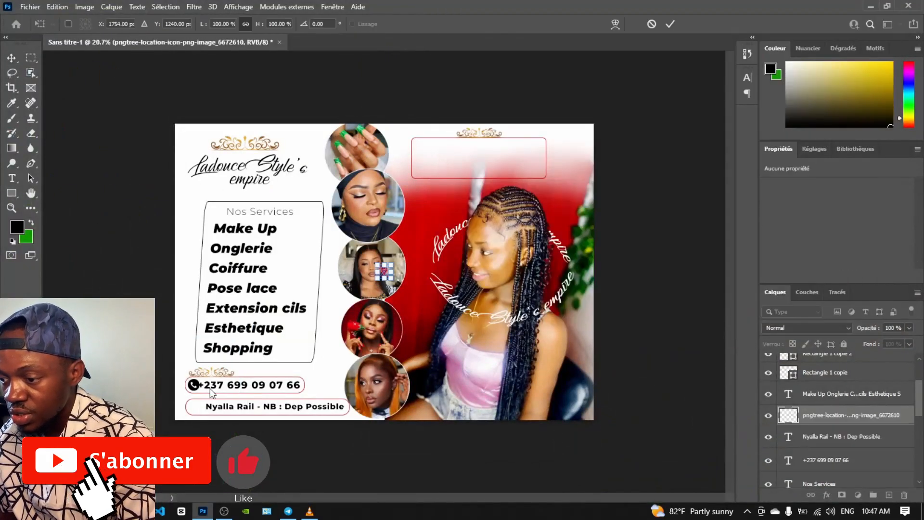
{"action": "left_click_drag", "start_coordinate": [811, 417], "coordinate": [814, 360]}
{"action": "left_click_drag", "start_coordinate": [384, 271], "coordinate": [195, 409]}
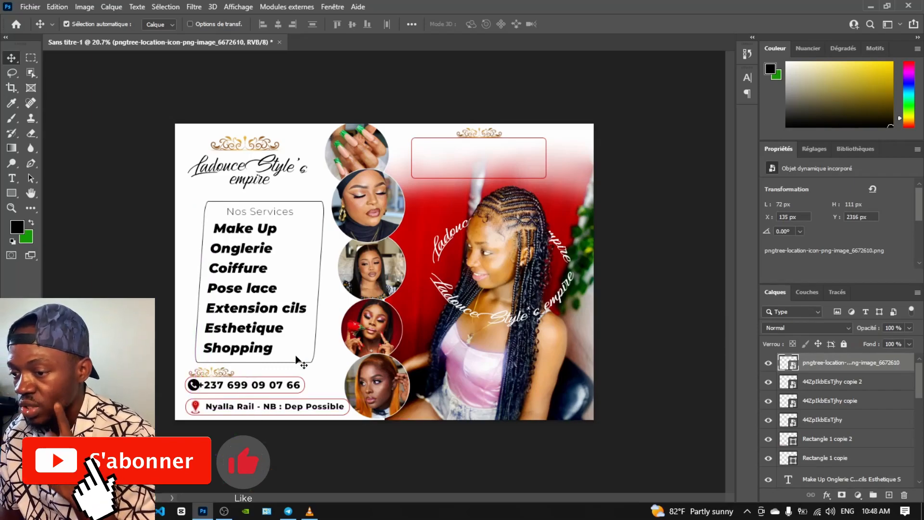
Copy the phone number up into the top box and set it to 48 pt
{"action": "left_click_drag", "start_coordinate": [252, 388], "coordinate": [471, 147], "text": "alt"}
{"action": "left_click", "coordinate": [811, 220]}
{"action": "left_click", "coordinate": [799, 341]}
{"action": "left_click", "coordinate": [811, 220]}
{"action": "left_click", "coordinate": [800, 348]}
Add the store-name and e-mail lines beneath the phone number in the top box
{"action": "double_click", "coordinate": [522, 150]}
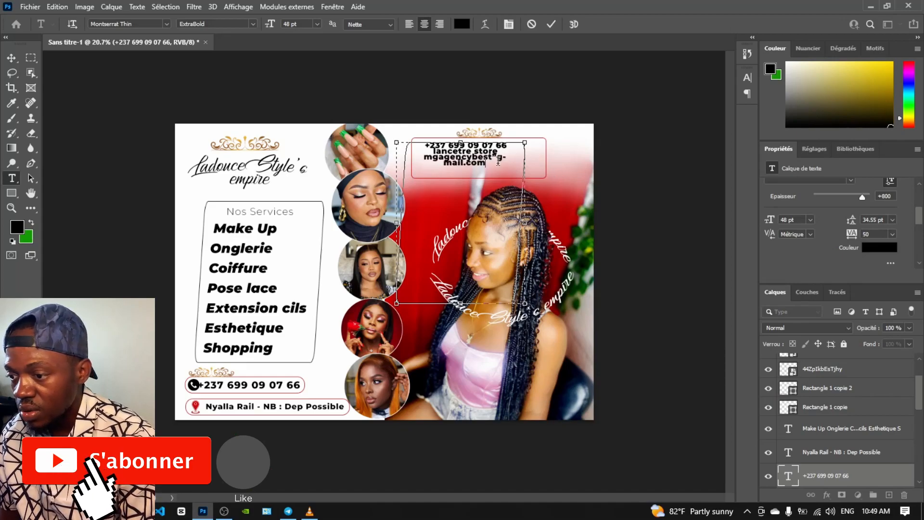
{"action": "scroll", "coordinate": [498, 156], "scroll_direction": "up", "scroll_amount": 3}
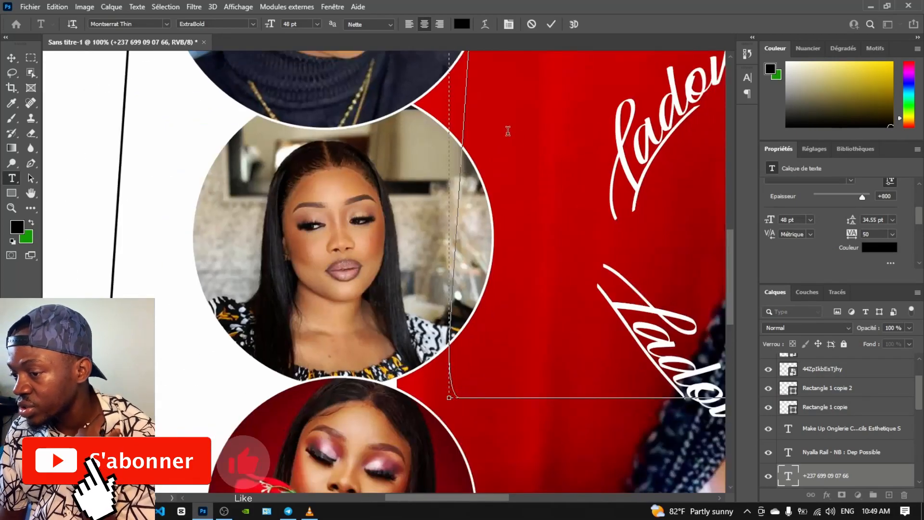
{"action": "scroll", "coordinate": [522, 338], "scroll_direction": "down", "scroll_amount": 2}
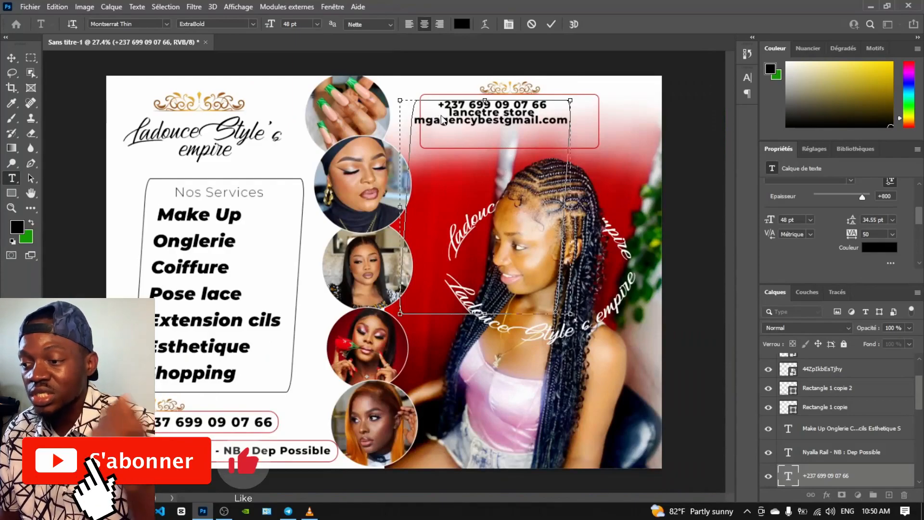
Left-align the three contact lines and move them into the top-right box
{"action": "key", "text": "ctrl+a"}
{"action": "key", "text": "ctrl+shift+l"}
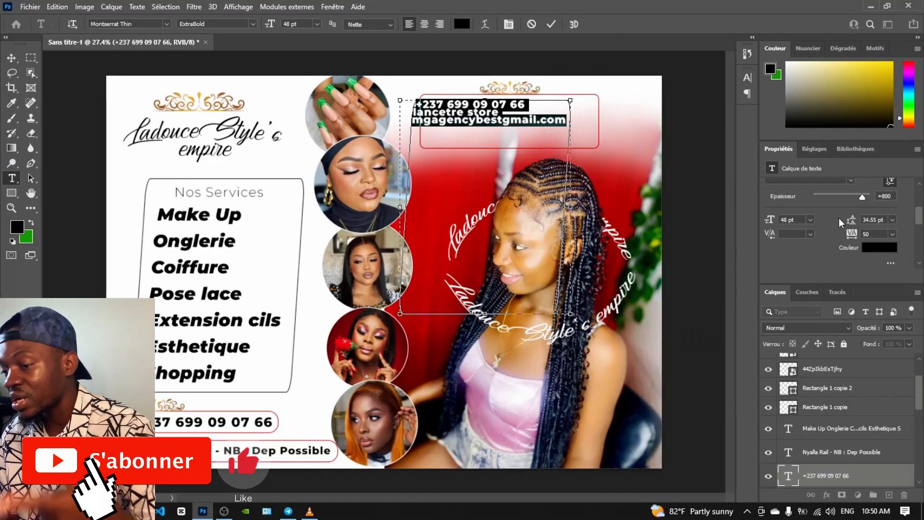
{"action": "scroll", "coordinate": [839, 219], "scroll_direction": "up", "scroll_amount": 2}
{"action": "left_click", "coordinate": [10, 58]}
{"action": "left_click_drag", "start_coordinate": [467, 121], "coordinate": [487, 122]}
Shorten the contact text box, give the icon group a pink gradient, and move it into the box
{"action": "double_click", "coordinate": [486, 117]}
{"action": "left_click_drag", "start_coordinate": [506, 310], "coordinate": [554, 165]}
{"action": "left_click", "coordinate": [431, 136]}
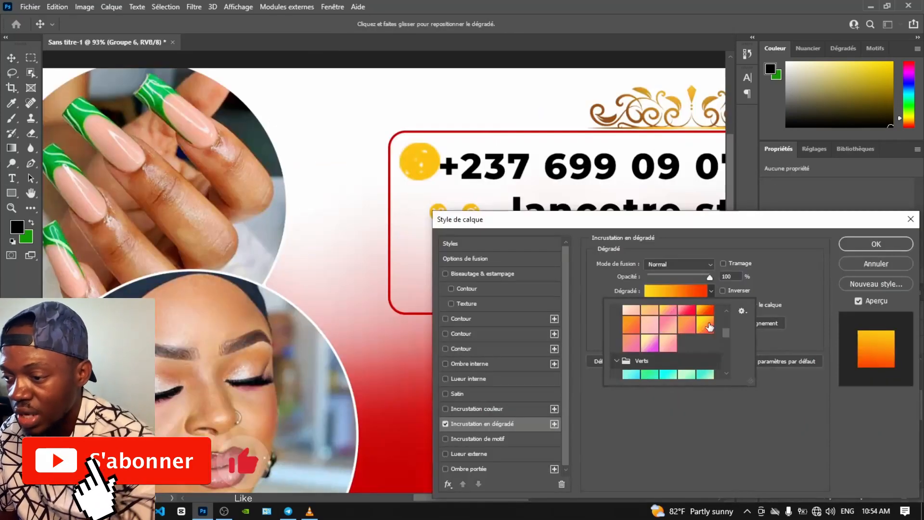
{"action": "left_click", "coordinate": [650, 327]}
{"action": "key", "text": "Return"}
{"action": "left_click_drag", "start_coordinate": [419, 178], "coordinate": [423, 155]}
Position the Twitter, Instagram and Facebook icons beside the contact lines
{"action": "left_click", "coordinate": [438, 212]}
{"action": "key", "text": "ctrl+t"}
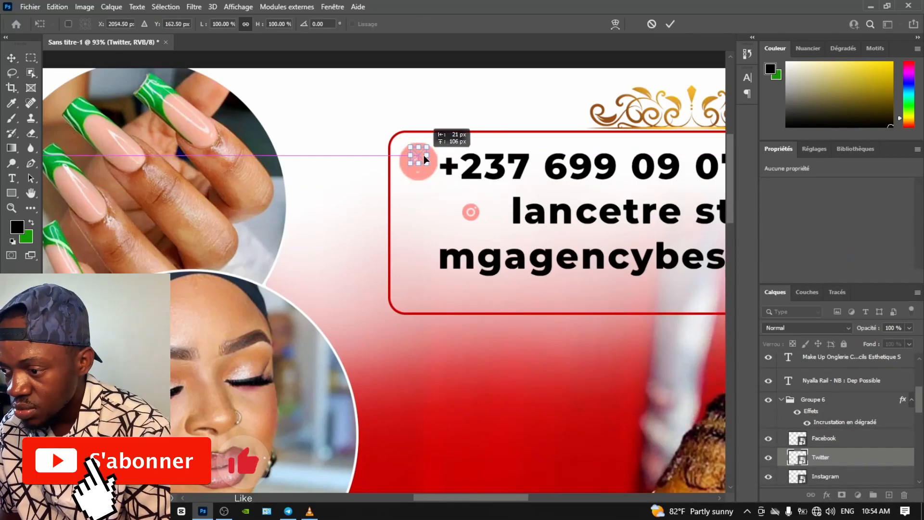
{"action": "left_click_drag", "start_coordinate": [418, 197], "coordinate": [466, 217]}
{"action": "key", "text": "Return"}
{"action": "key", "text": "ctrl+t"}
{"action": "key", "text": "Return"}
{"action": "left_click_drag", "start_coordinate": [419, 169], "coordinate": [416, 219]}
Select the contact text layer to add a layer effect
{"action": "scroll", "coordinate": [406, 275], "scroll_direction": "down", "scroll_amount": 3}
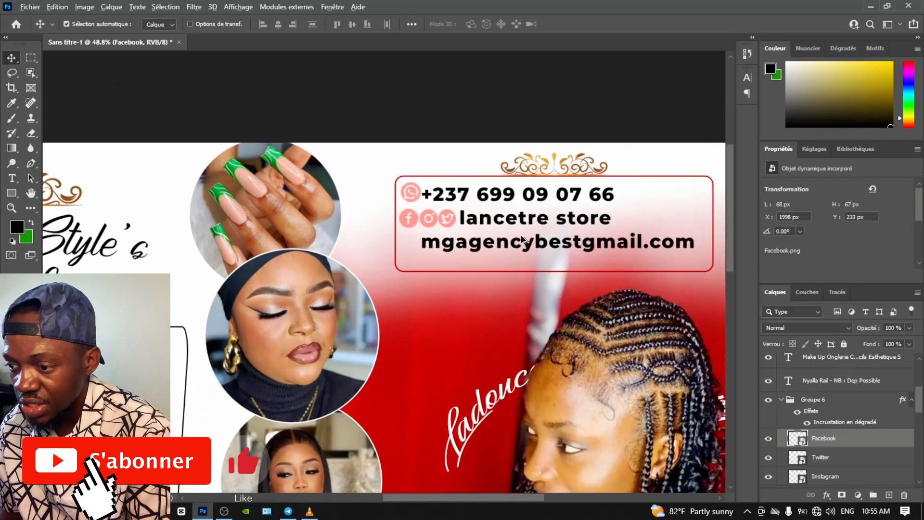
{"action": "scroll", "coordinate": [544, 234], "scroll_direction": "down", "scroll_amount": 1}
{"action": "left_click", "coordinate": [544, 234]}
{"action": "left_click", "coordinate": [828, 495]}
Apply an angled gradient overlay to the contact text and nudge Rectangle 1 slightly left
{"action": "left_click", "coordinate": [838, 461]}
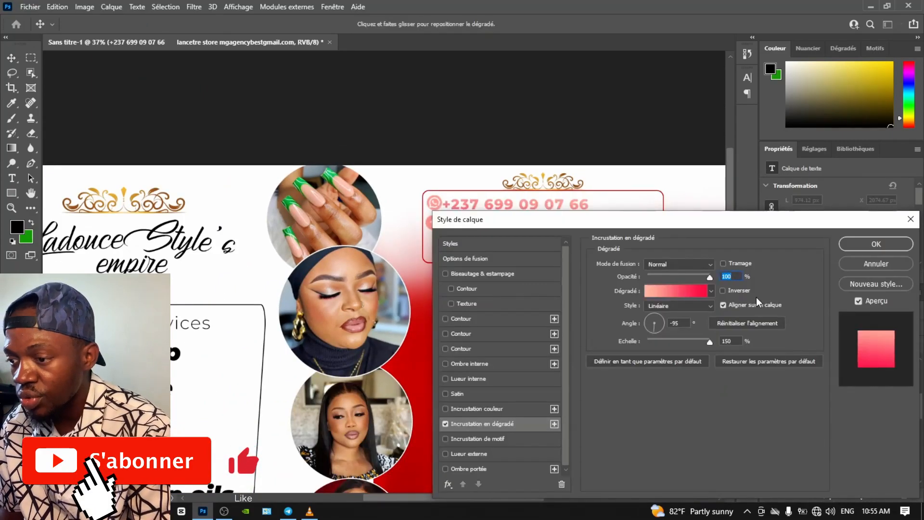
{"action": "left_click_drag", "start_coordinate": [658, 325], "coordinate": [657, 317]}
{"action": "key", "text": "Return"}
{"action": "left_click_drag", "start_coordinate": [422, 260], "coordinate": [417, 262]}
{"action": "key", "text": "ctrl+0"}
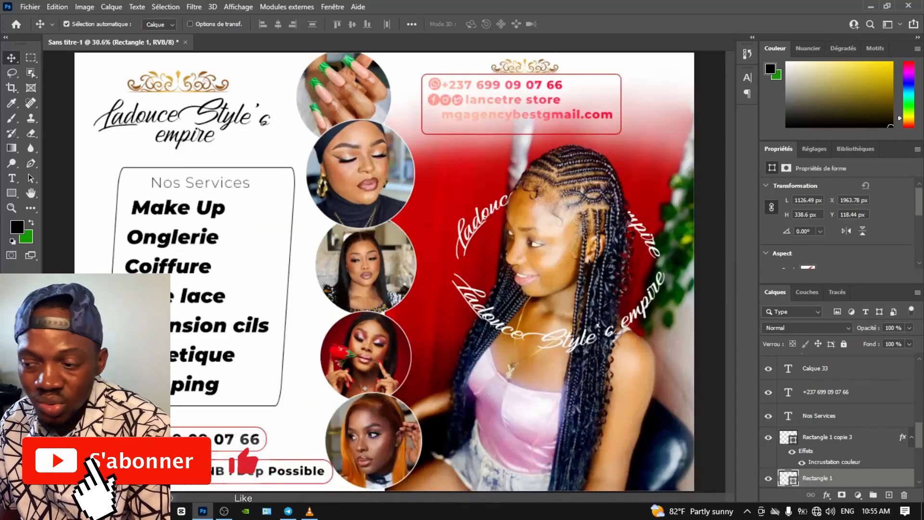
Give the services list a black-to-white Gradient Overlay at -22° and 76% opacity
{"action": "left_click", "coordinate": [847, 364]}
{"action": "left_click", "coordinate": [827, 495]}
{"action": "left_click", "coordinate": [838, 462]}
{"action": "left_click", "coordinate": [711, 291]}
{"action": "scroll", "coordinate": [665, 348], "scroll_direction": "up", "scroll_amount": 5}
{"action": "left_click", "coordinate": [671, 333]}
{"action": "left_click", "coordinate": [787, 283]}
{"action": "left_click_drag", "start_coordinate": [657, 328], "coordinate": [660, 325]}
{"action": "left_click_drag", "start_coordinate": [710, 278], "coordinate": [695, 275]}
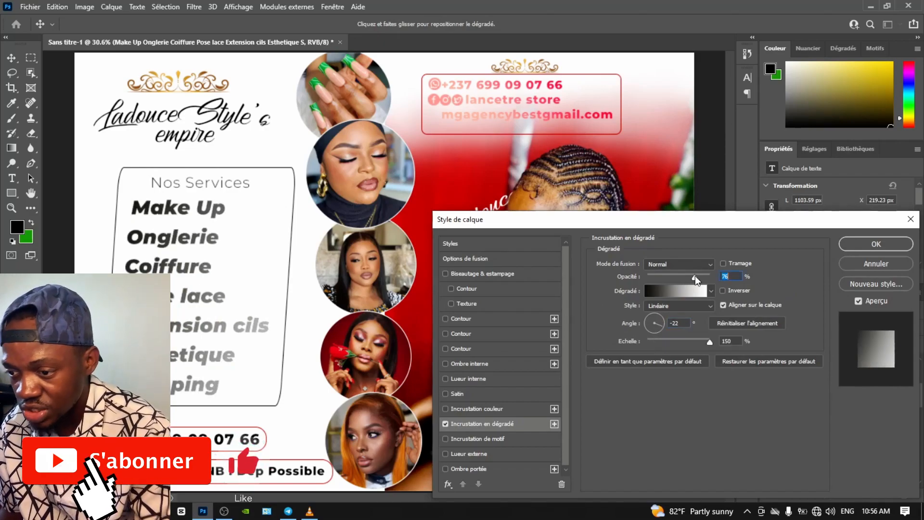
{"action": "left_click", "coordinate": [857, 245]}
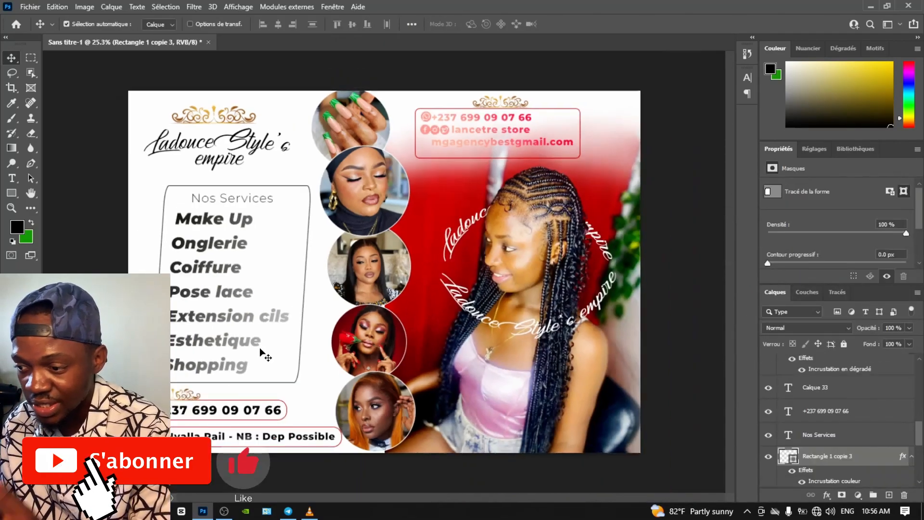
Add a layer mask to the services box outline and paint on it with a brush
{"action": "left_click", "coordinate": [30, 133]}
{"action": "left_click", "coordinate": [842, 495]}
{"action": "key", "text": "b"}
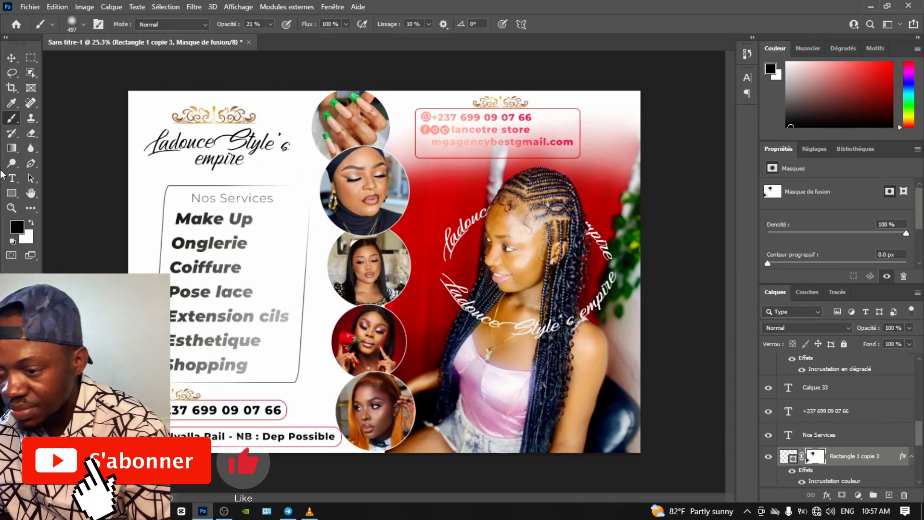
{"action": "key", "text": "v"}
Place the location layer beside the bottom phone number layer and group the two
{"action": "left_click", "coordinate": [819, 415]}
{"action": "left_click", "coordinate": [239, 438]}
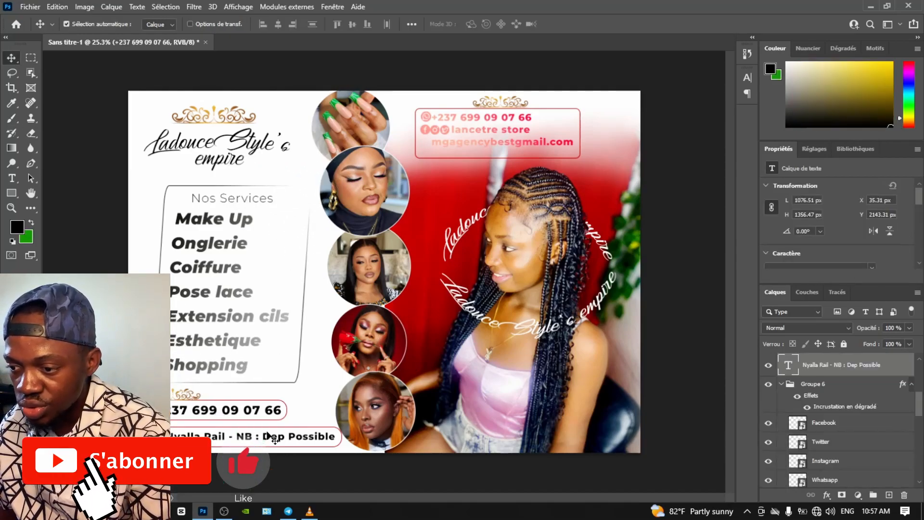
{"action": "scroll", "coordinate": [848, 412], "scroll_direction": "up", "scroll_amount": 2}
{"action": "scroll", "coordinate": [848, 413], "scroll_direction": "down", "scroll_amount": 1}
{"action": "left_click_drag", "start_coordinate": [848, 409], "coordinate": [851, 463]}
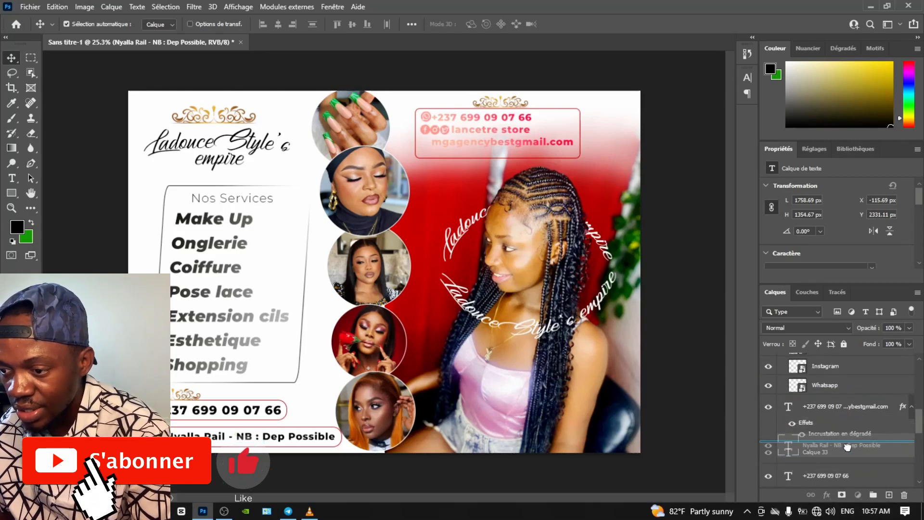
{"action": "scroll", "coordinate": [854, 463], "scroll_direction": "down", "scroll_amount": 1}
{"action": "left_click", "coordinate": [861, 461], "text": "shift"}
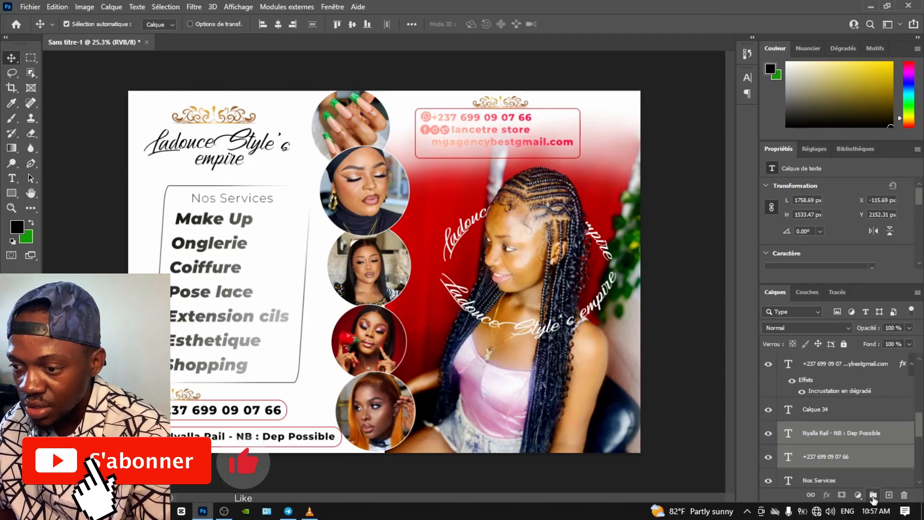
{"action": "left_click", "coordinate": [873, 495]}
Replace the group's colour overlay with a red-pink Gradient Overlay
{"action": "left_click", "coordinate": [827, 495]}
{"action": "left_click", "coordinate": [848, 441]}
{"action": "left_click", "coordinate": [446, 409]}
{"action": "left_click", "coordinate": [446, 424]}
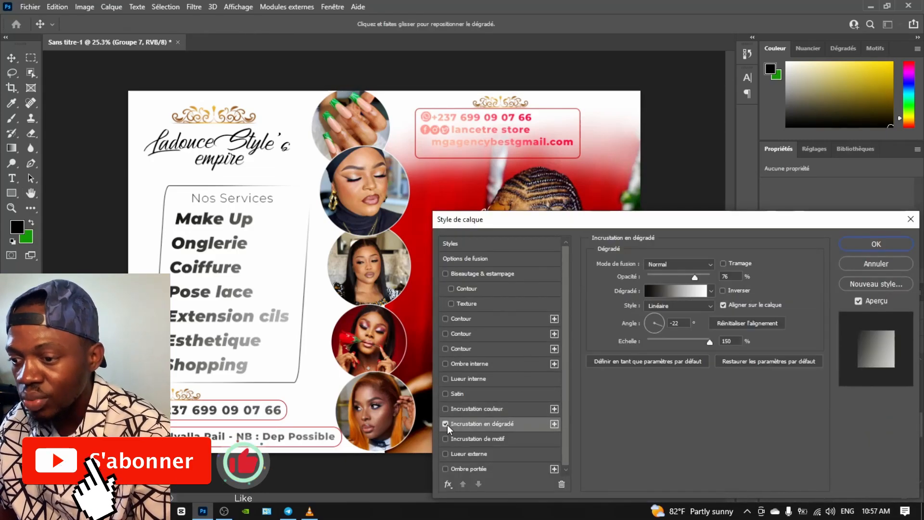
{"action": "left_click", "coordinate": [711, 291]}
{"action": "left_click", "coordinate": [693, 326]}
{"action": "left_click", "coordinate": [703, 326]}
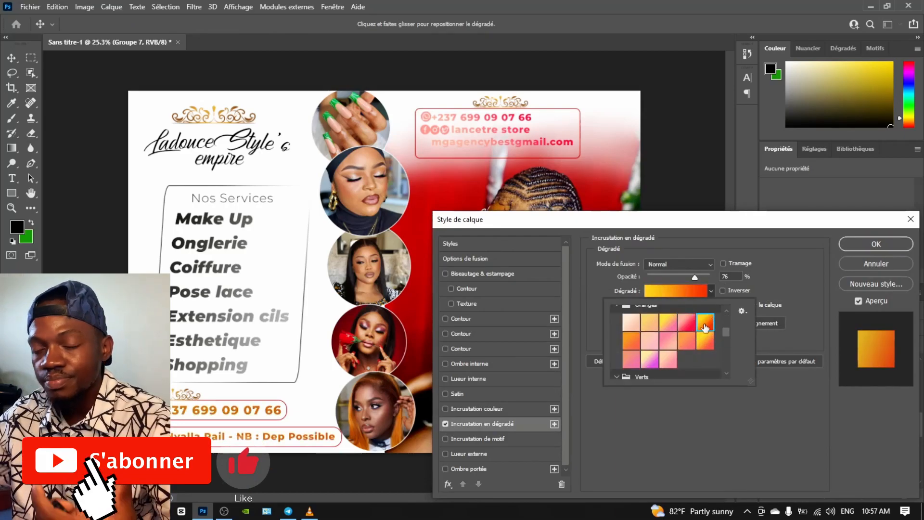
{"action": "double_click", "coordinate": [687, 323]}
Angle the group's red-pink gradient to 157° and apply the style
{"action": "left_click_drag", "start_coordinate": [661, 320], "coordinate": [649, 323]}
{"action": "left_click", "coordinate": [711, 290]}
{"action": "left_click", "coordinate": [686, 359]}
{"action": "left_click", "coordinate": [704, 326]}
{"action": "left_click", "coordinate": [876, 244]}
{"action": "left_click", "coordinate": [851, 465]}
Move the INSTA layer into Groupe 7
{"action": "scroll", "coordinate": [849, 456], "scroll_direction": "up", "scroll_amount": 1}
{"action": "scroll", "coordinate": [828, 458], "scroll_direction": "down", "scroll_amount": 5}
{"action": "left_click_drag", "start_coordinate": [801, 473], "coordinate": [828, 386]}
{"action": "scroll", "coordinate": [828, 410], "scroll_direction": "up", "scroll_amount": 5}
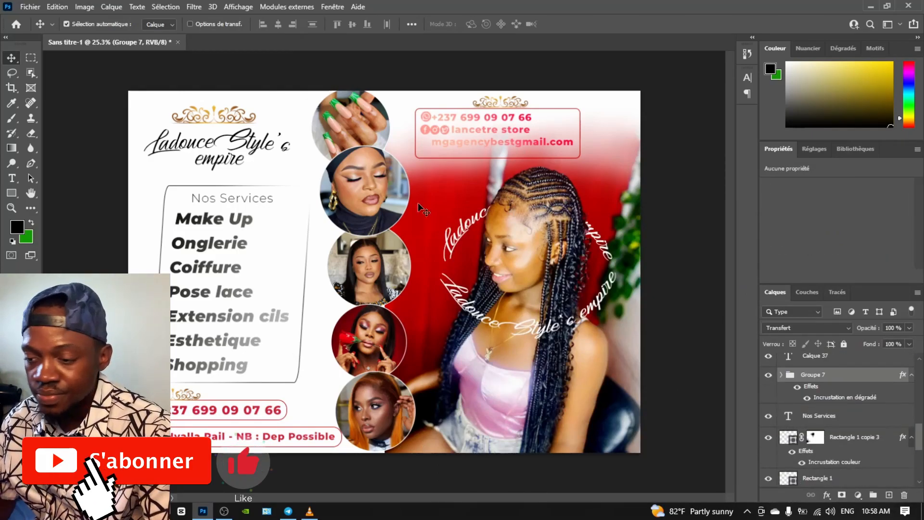
Brush out the photo's red upper area on its layer mask
{"action": "left_click", "coordinate": [441, 209]}
{"action": "left_click", "coordinate": [815, 478]}
{"action": "key", "text": "b"}
{"action": "mouse_move", "coordinate": [409, 183]}
{"action": "left_mouse_down"}
{"action": "mouse_move", "coordinate": [549, 150]}
{"action": "mouse_move", "coordinate": [572, 178]}
{"action": "mouse_move", "coordinate": [433, 174]}
{"action": "mouse_move", "coordinate": [601, 151]}
{"action": "left_mouse_up"}
{"action": "mouse_move", "coordinate": [433, 180]}
{"action": "left_mouse_down"}
{"action": "mouse_move", "coordinate": [613, 197]}
{"action": "mouse_move", "coordinate": [433, 199]}
{"action": "left_mouse_up"}
Touch up the photo mask with 100% opacity brush dabs at 76 px and 114 px
{"action": "right_click", "coordinate": [465, 257]}
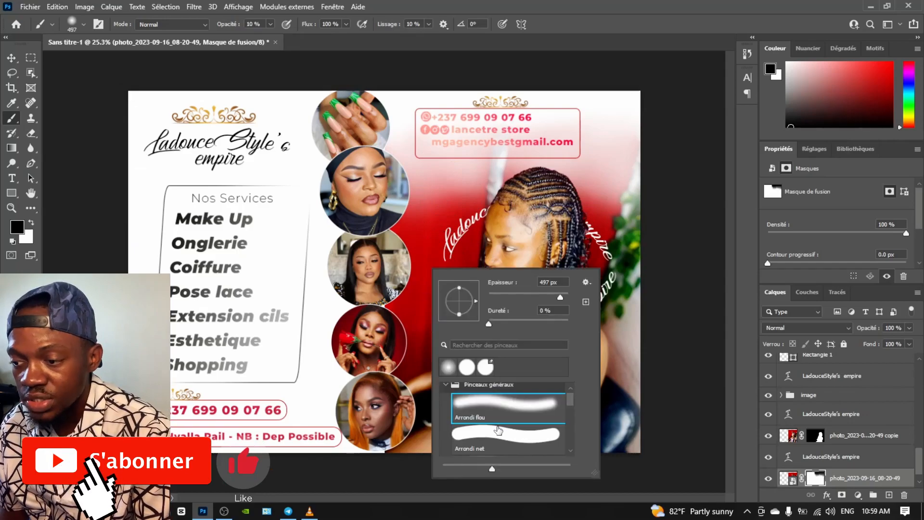
{"action": "left_click", "coordinate": [270, 24]}
{"action": "left_click_drag", "start_coordinate": [264, 39], "coordinate": [323, 40]}
{"action": "right_click", "coordinate": [395, 199]}
{"action": "left_click", "coordinate": [474, 228]}
{"action": "left_click", "coordinate": [413, 187]}
{"action": "right_click", "coordinate": [414, 236]}
{"action": "left_click", "coordinate": [507, 278]}
{"action": "left_click", "coordinate": [410, 215]}
Refine the photo mask with smaller dabs at 23 px and 44 px brush sizes
{"action": "right_click", "coordinate": [418, 241]}
{"action": "left_click", "coordinate": [410, 290]}
{"action": "right_click", "coordinate": [421, 229]}
{"action": "left_click", "coordinate": [489, 259]}
{"action": "left_click", "coordinate": [411, 225]}
{"action": "left_click", "coordinate": [397, 223]}
{"action": "left_click", "coordinate": [415, 277]}
{"action": "right_click", "coordinate": [419, 251]}
{"action": "left_click", "coordinate": [505, 288]}
{"action": "left_click", "coordinate": [414, 267]}
{"action": "left_click", "coordinate": [423, 254]}
{"action": "left_click", "coordinate": [432, 226]}
Drag the confetti image from the tuto 3 folder onto the flyer
{"action": "left_click", "coordinate": [9, 57]}
{"action": "right_click", "coordinate": [96, 511]}
{"action": "left_click", "coordinate": [96, 510]}
{"action": "left_click", "coordinate": [309, 457]}
{"action": "left_click", "coordinate": [622, 100]}
{"action": "double_click", "coordinate": [616, 148]}
{"action": "left_click_drag", "start_coordinate": [679, 153], "coordinate": [261, 264]}
Scale the confetti to about 71%, commit it, and fade it to about 42% opacity
{"action": "left_click_drag", "start_coordinate": [141, 95], "coordinate": [115, 76]}
{"action": "left_click_drag", "start_coordinate": [630, 451], "coordinate": [659, 461]}
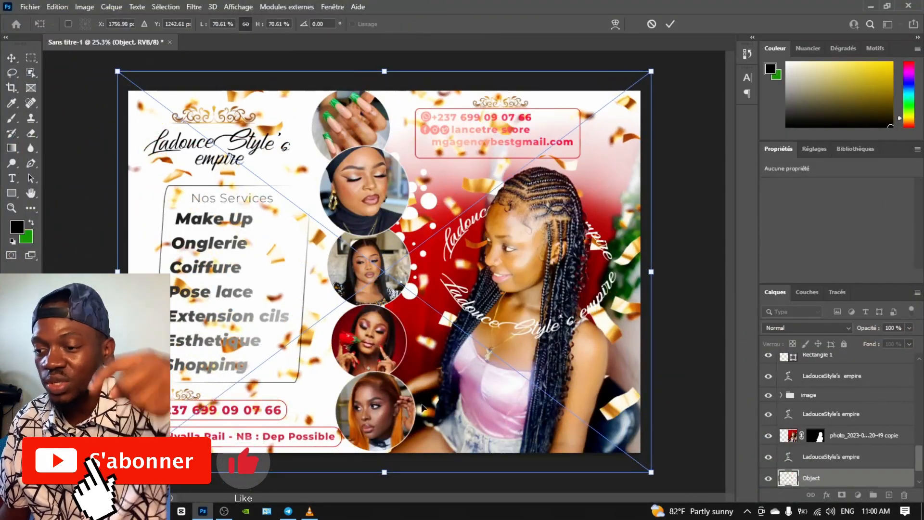
{"action": "left_click", "coordinate": [909, 328]}
{"action": "left_click_drag", "start_coordinate": [854, 341], "coordinate": [879, 342]}
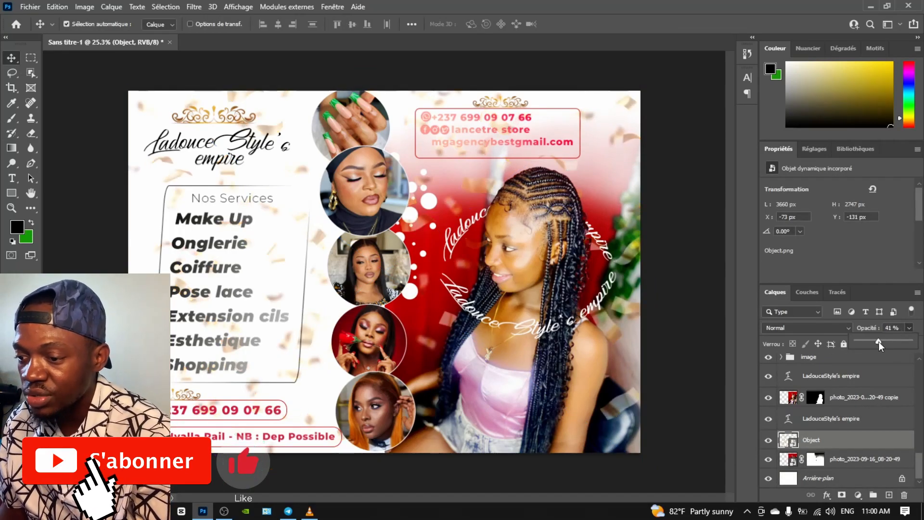
Rasterize the confetti layer and erase parts of it with a soft eraser brush
{"action": "left_click", "coordinate": [30, 134]}
{"action": "left_click", "coordinate": [434, 217]}
{"action": "left_click", "coordinate": [441, 204]}
{"action": "right_click", "coordinate": [439, 225]}
{"action": "left_click", "coordinate": [543, 255]}
{"action": "left_click", "coordinate": [229, 24]}
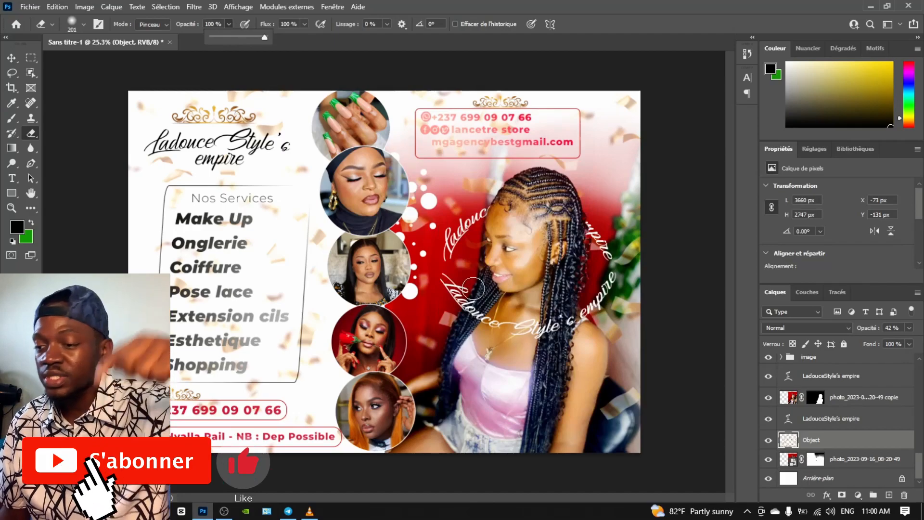
{"action": "left_click", "coordinate": [473, 288]}
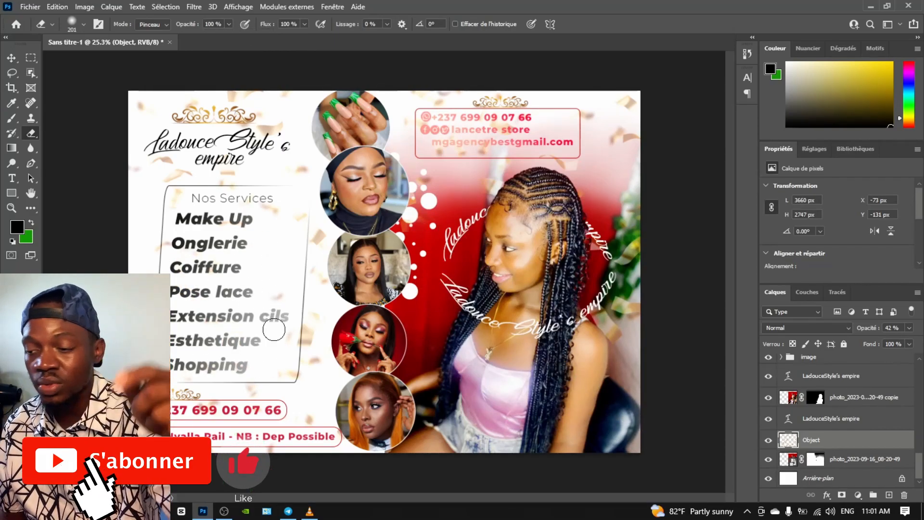
Blur the confetti with a soft round 3370 px Blur brush
{"action": "left_click", "coordinate": [31, 148]}
{"action": "right_click", "coordinate": [209, 180]}
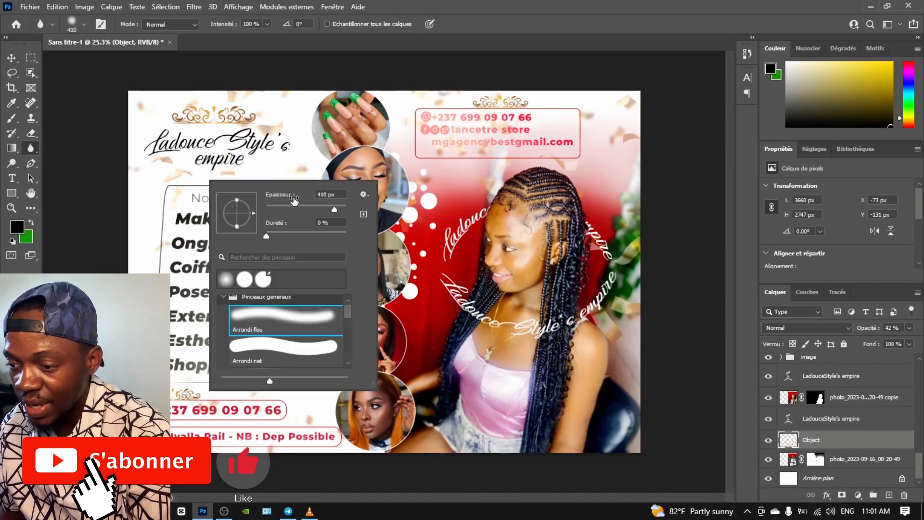
{"action": "left_click_drag", "start_coordinate": [339, 209], "coordinate": [355, 209]}
{"action": "left_click", "coordinate": [145, 188]}
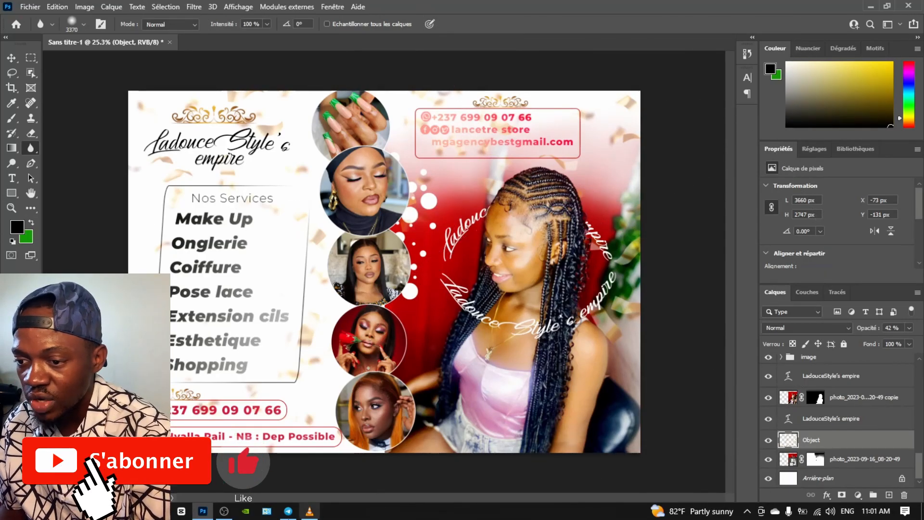
{"action": "left_click", "coordinate": [224, 511]}
{"action": "left_click", "coordinate": [224, 511]}
Collapse the image group (Groupe 7) and select it in the Layers panel
{"action": "key", "text": "v"}
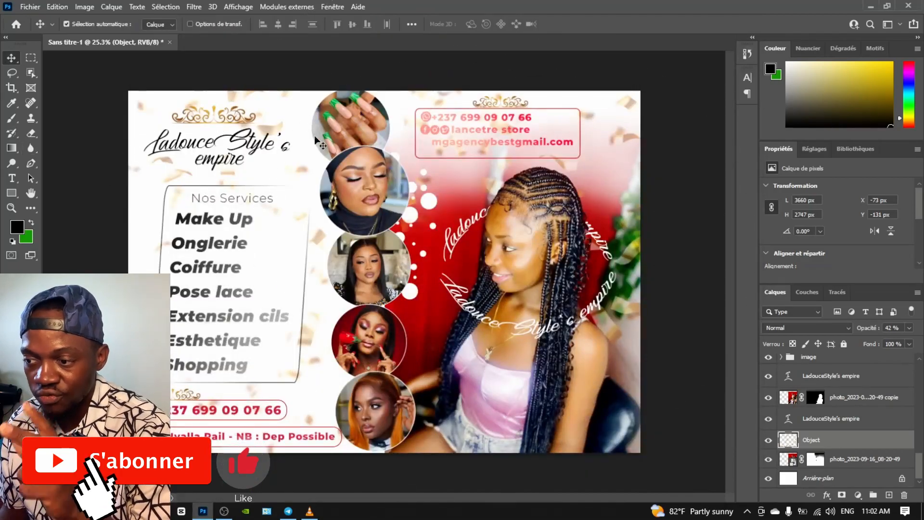
{"action": "left_click", "coordinate": [315, 137]}
{"action": "scroll", "coordinate": [852, 400], "scroll_direction": "up", "scroll_amount": 4}
{"action": "scroll", "coordinate": [811, 429], "scroll_direction": "down", "scroll_amount": 2}
{"action": "left_click", "coordinate": [795, 443]}
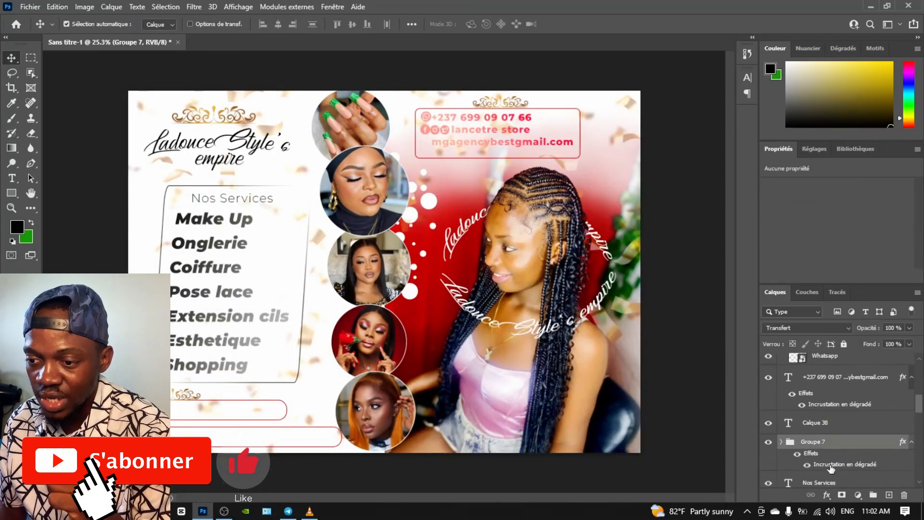
{"action": "scroll", "coordinate": [832, 472], "scroll_direction": "down", "scroll_amount": 6}
{"action": "left_click", "coordinate": [781, 415]}
{"action": "left_click", "coordinate": [803, 414]}
Add a Levels adjustment with white output lowered to 235, clipped to the image group
{"action": "left_click", "coordinate": [858, 495]}
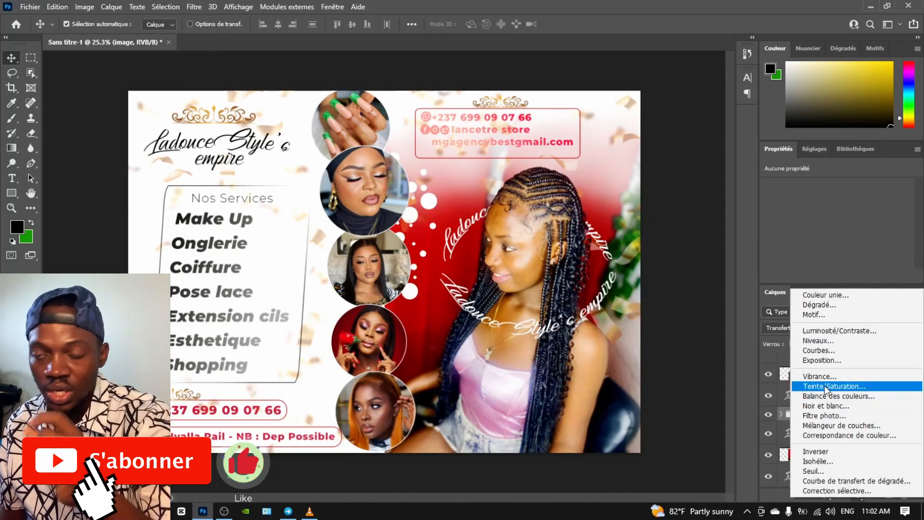
{"action": "left_click", "coordinate": [819, 340]}
{"action": "mouse_move", "coordinate": [785, 233]}
{"action": "left_mouse_down"}
{"action": "mouse_move", "coordinate": [800, 235]}
{"action": "mouse_move", "coordinate": [787, 234]}
{"action": "left_mouse_up"}
{"action": "mouse_move", "coordinate": [907, 233]}
{"action": "left_mouse_down"}
{"action": "mouse_move", "coordinate": [884, 233]}
{"action": "mouse_move", "coordinate": [898, 233]}
{"action": "left_mouse_up"}
{"action": "mouse_move", "coordinate": [787, 233]}
{"action": "left_mouse_down"}
{"action": "mouse_move", "coordinate": [842, 235]}
{"action": "mouse_move", "coordinate": [785, 232]}
{"action": "left_mouse_up"}
{"action": "left_click", "coordinate": [836, 275]}
Add Hue/Saturation and Curves adjustments, pulling a curve point down to darken tones
{"action": "left_click", "coordinate": [790, 437]}
{"action": "left_click", "coordinate": [858, 495]}
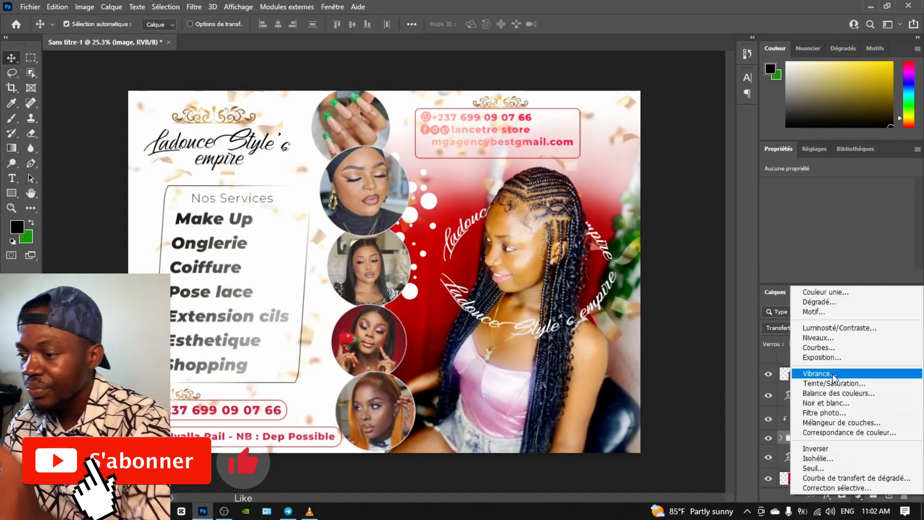
{"action": "left_click", "coordinate": [833, 383]}
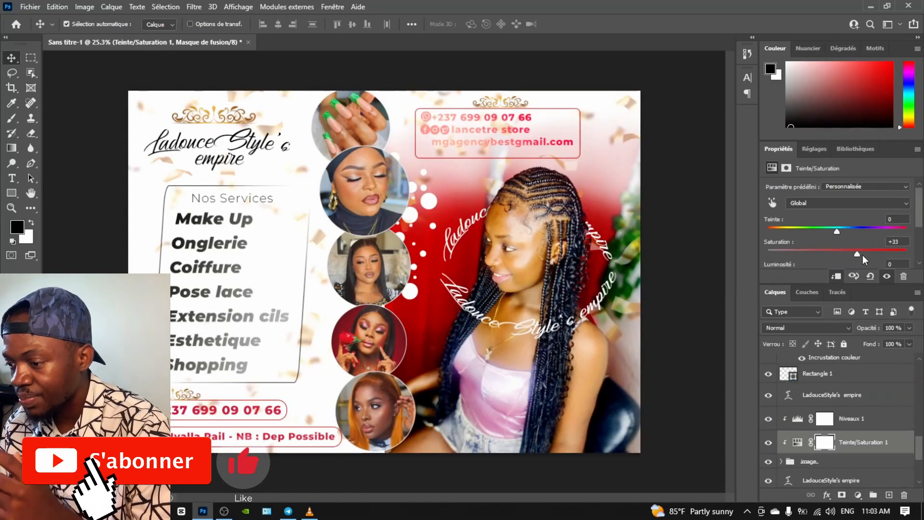
{"action": "left_click", "coordinate": [858, 495]}
{"action": "left_click", "coordinate": [813, 353]}
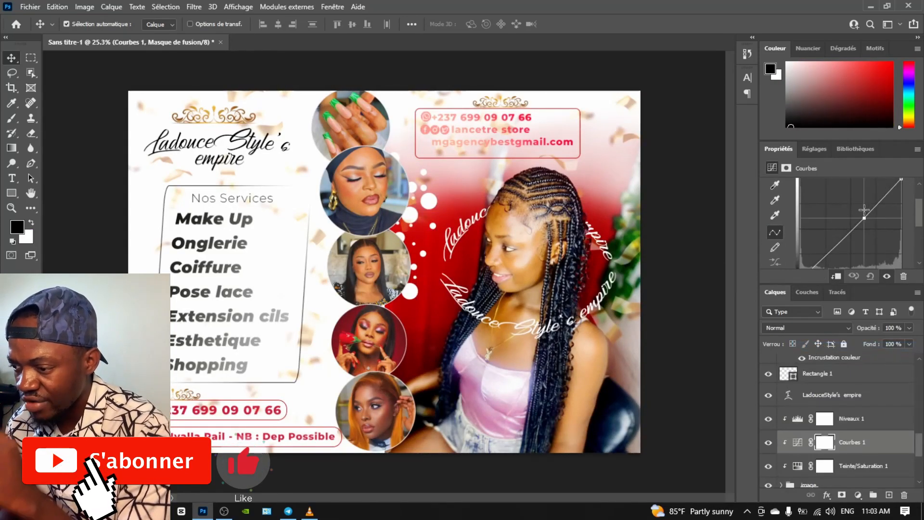
{"action": "left_click_drag", "start_coordinate": [833, 233], "coordinate": [832, 244]}
{"action": "left_click", "coordinate": [797, 419]}
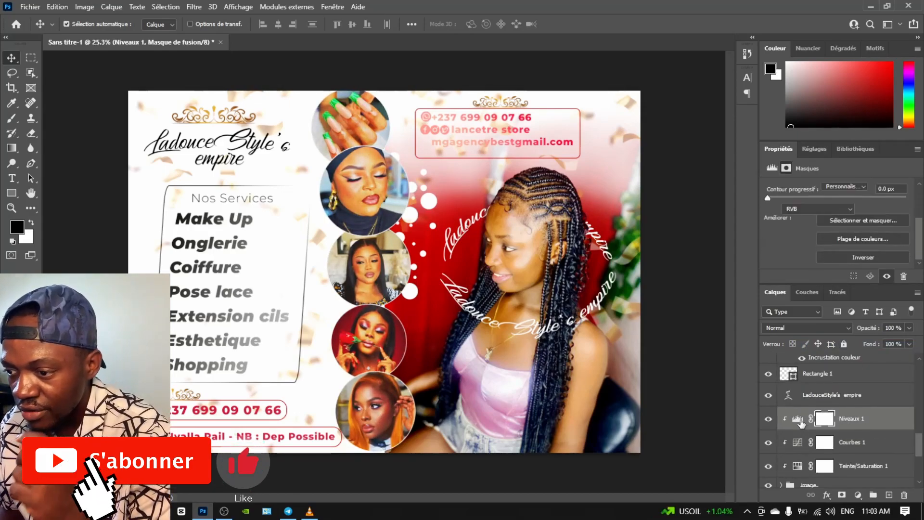
{"action": "left_click", "coordinate": [825, 442]}
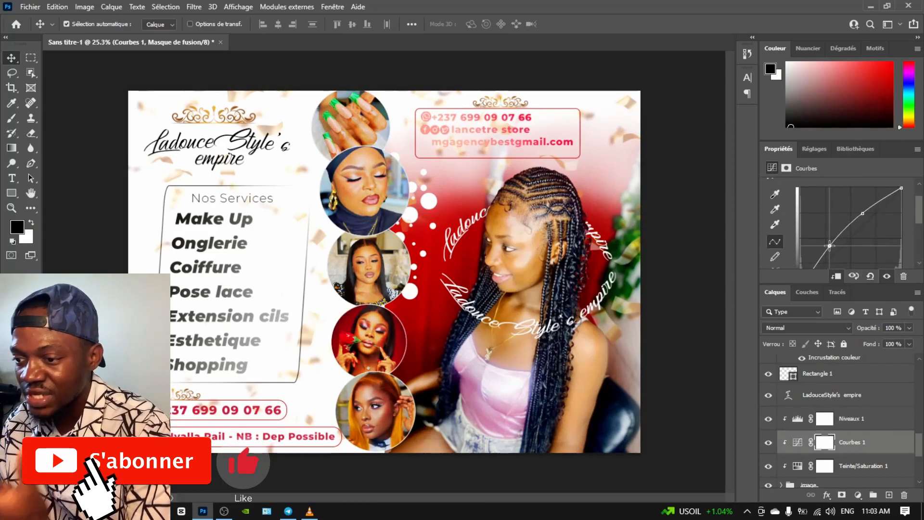
{"action": "left_click_drag", "start_coordinate": [865, 214], "coordinate": [860, 209]}
Add a Photo Filter adjustment above the lower woman photo layer
{"action": "scroll", "coordinate": [842, 399], "scroll_direction": "down", "scroll_amount": 2}
{"action": "scroll", "coordinate": [842, 398], "scroll_direction": "up", "scroll_amount": 1}
{"action": "scroll", "coordinate": [842, 398], "scroll_direction": "down", "scroll_amount": 2}
{"action": "left_click", "coordinate": [790, 397]}
{"action": "left_click", "coordinate": [792, 460]}
{"action": "left_click", "coordinate": [859, 495]}
{"action": "left_click", "coordinate": [832, 423]}
Set the Photo Filter to a custom bright red colour
{"action": "left_click", "coordinate": [852, 186]}
{"action": "left_click", "coordinate": [835, 188]}
{"action": "left_click", "coordinate": [812, 204]}
{"action": "left_click_drag", "start_coordinate": [472, 239], "coordinate": [619, 241]}
{"action": "left_click", "coordinate": [518, 270]}
{"action": "left_click", "coordinate": [794, 264]}
{"action": "left_click", "coordinate": [812, 204]}
{"action": "left_click", "coordinate": [656, 329]}
{"action": "left_click", "coordinate": [657, 298]}
{"action": "left_click", "coordinate": [818, 263]}
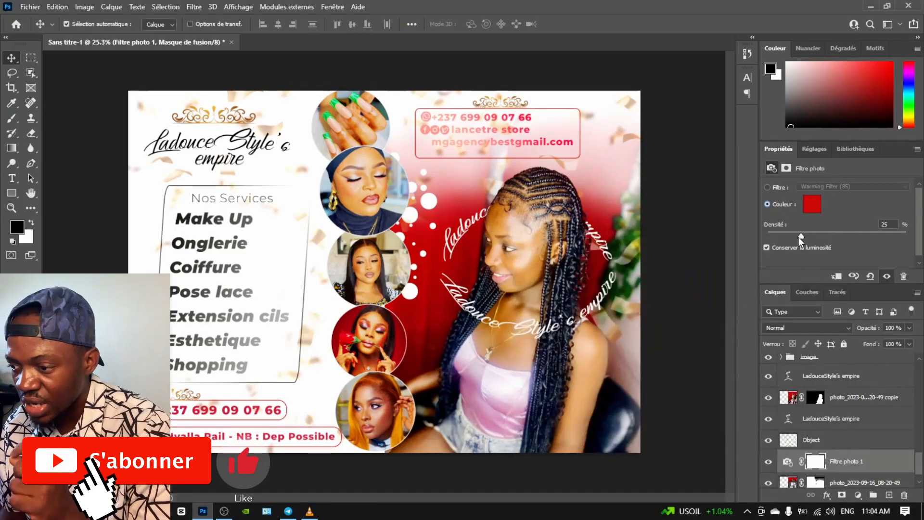
Add a Hue/Saturation adjustment with saturation around +58, clipped to the photo below
{"action": "scroll", "coordinate": [842, 433], "scroll_direction": "down", "scroll_amount": 1}
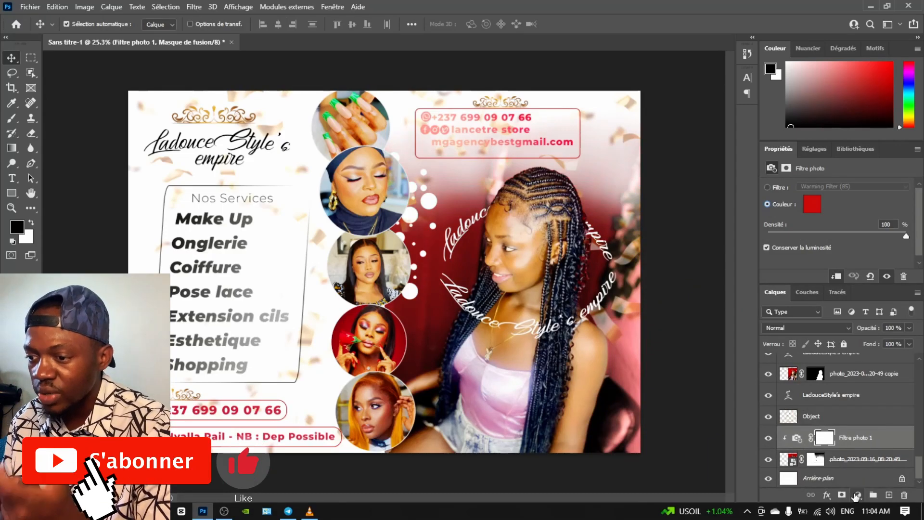
{"action": "left_click", "coordinate": [858, 495]}
{"action": "left_click", "coordinate": [834, 382]}
{"action": "left_click_drag", "start_coordinate": [837, 254], "coordinate": [876, 255]}
{"action": "left_click", "coordinate": [795, 448], "text": "alt"}
{"action": "left_click", "coordinate": [858, 495]}
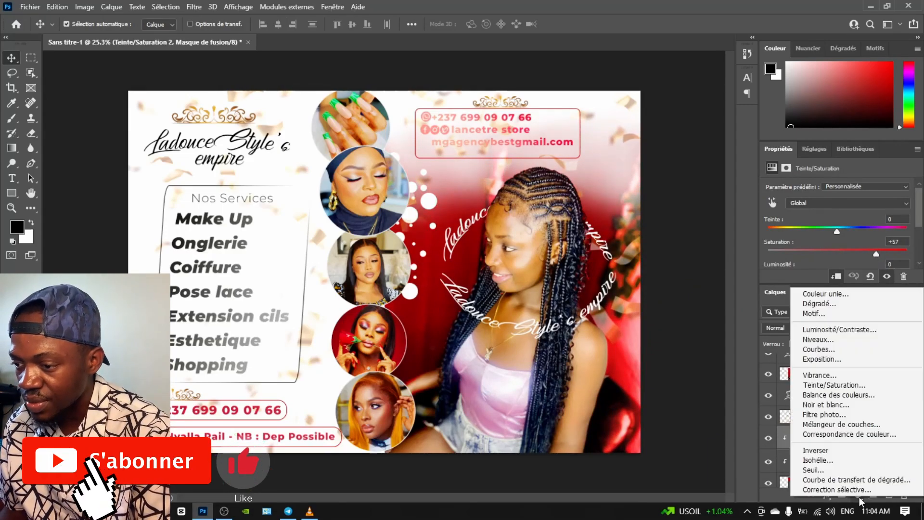
Add a clipped S-curve Curves adjustment to the woman photo copy, plus another Hue/Saturation
{"action": "left_click", "coordinate": [563, 369]}
{"action": "left_click", "coordinate": [858, 495]}
{"action": "left_click", "coordinate": [824, 351]}
{"action": "scroll", "coordinate": [846, 267], "scroll_direction": "down", "scroll_amount": 3}
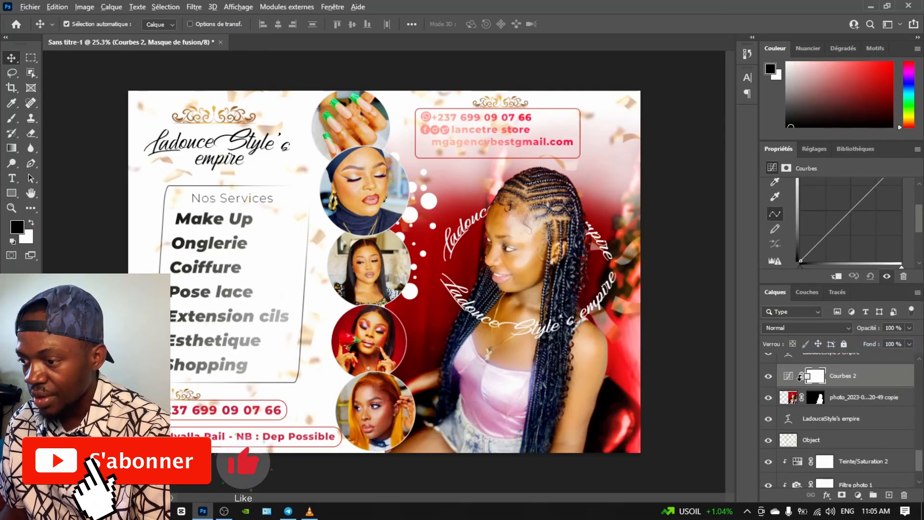
{"action": "left_click", "coordinate": [790, 386], "text": "alt"}
{"action": "scroll", "coordinate": [864, 225], "scroll_direction": "up", "scroll_amount": 1}
{"action": "left_click_drag", "start_coordinate": [864, 225], "coordinate": [842, 254]}
{"action": "left_click", "coordinate": [859, 495]}
{"action": "left_click", "coordinate": [829, 385]}
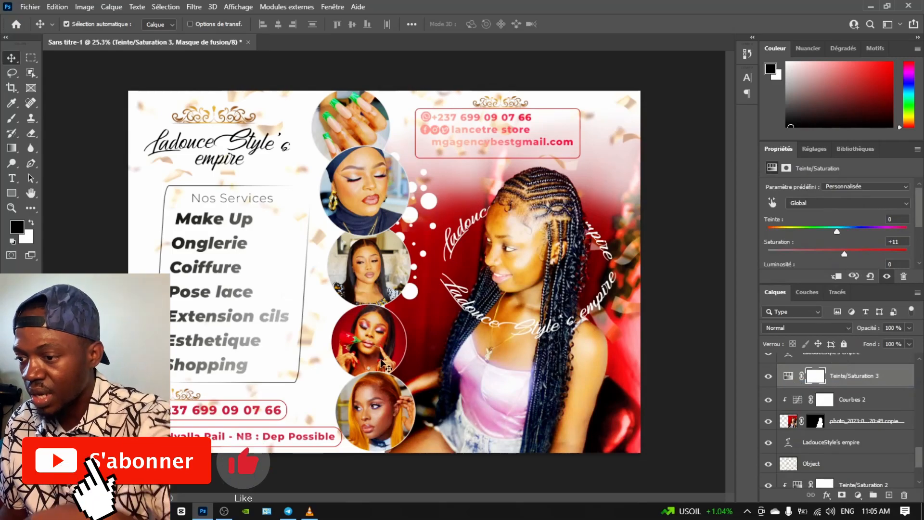
Open LANCETRE STORE > LOGO in File Explorer and bring 'lancetre noir' into the flyer
{"action": "right_click", "coordinate": [96, 511]}
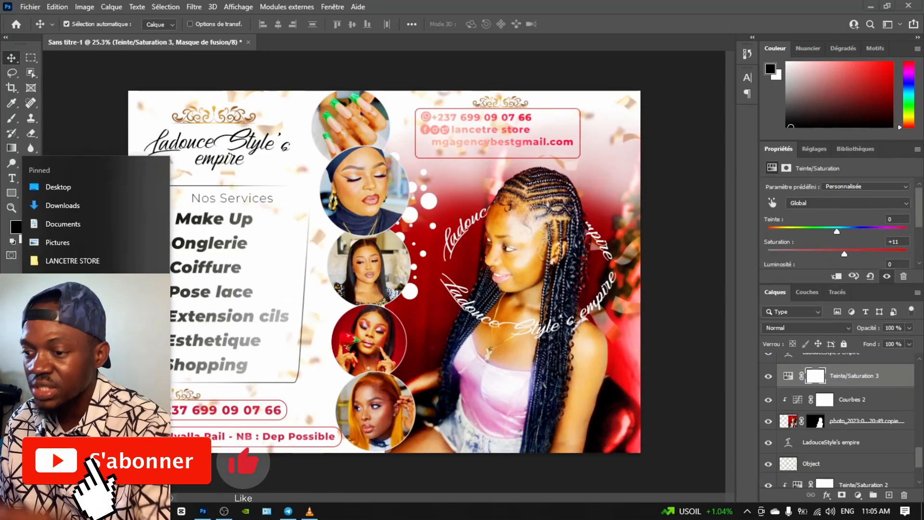
{"action": "left_click", "coordinate": [57, 242]}
{"action": "right_click", "coordinate": [96, 511]}
{"action": "left_click", "coordinate": [72, 263]}
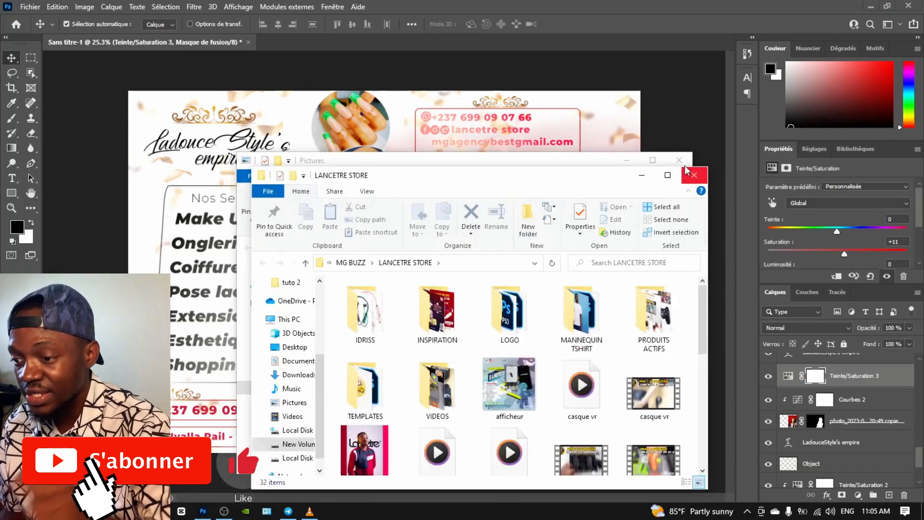
{"action": "left_click_drag", "start_coordinate": [576, 180], "coordinate": [713, 166]}
{"action": "scroll", "coordinate": [562, 394], "scroll_direction": "down", "scroll_amount": 3}
{"action": "scroll", "coordinate": [602, 366], "scroll_direction": "up", "scroll_amount": 3}
{"action": "double_click", "coordinate": [657, 310]}
{"action": "scroll", "coordinate": [677, 337], "scroll_direction": "down", "scroll_amount": 5}
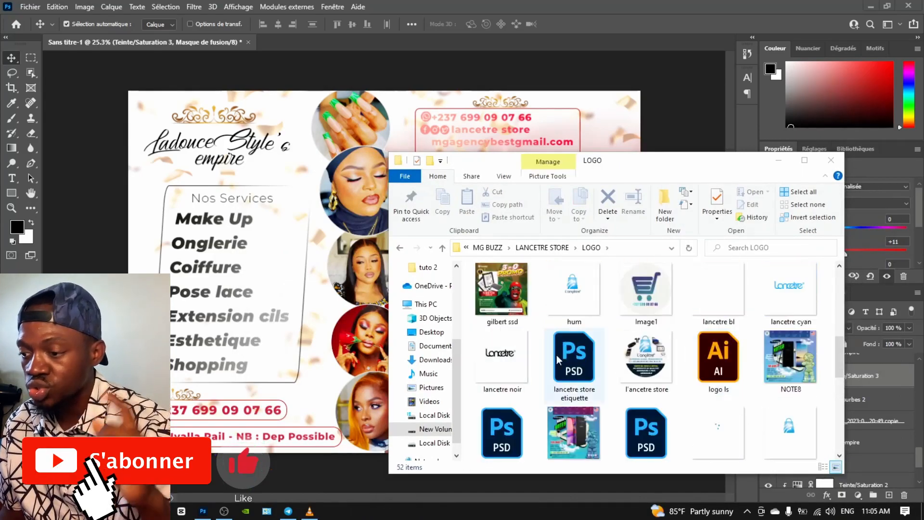
{"action": "left_click", "coordinate": [172, 303]}
Rotate the logo 90°, scale it down and place it at the flyer's left edge
{"action": "left_click_drag", "start_coordinate": [350, 156], "coordinate": [451, 240]}
{"action": "type", "text": "90"}
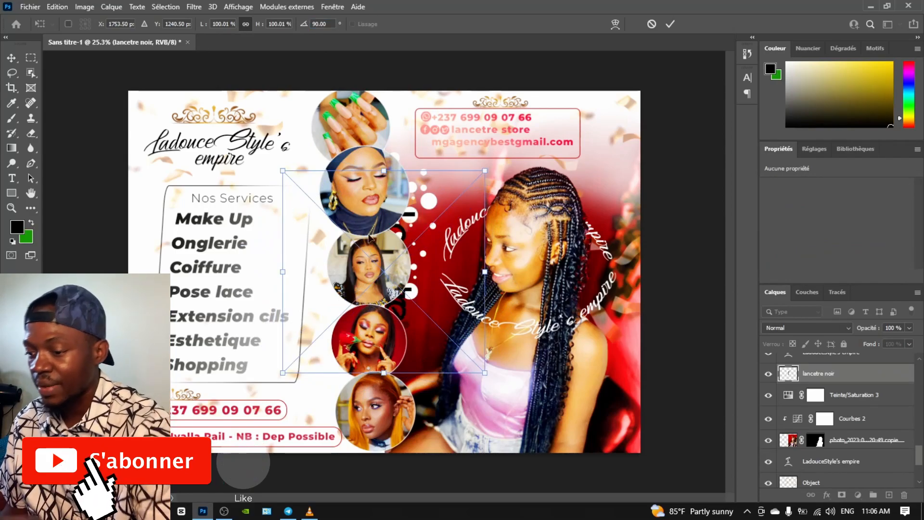
{"action": "left_click_drag", "start_coordinate": [365, 226], "coordinate": [149, 237]}
{"action": "left_click_drag", "start_coordinate": [268, 182], "coordinate": [164, 287]}
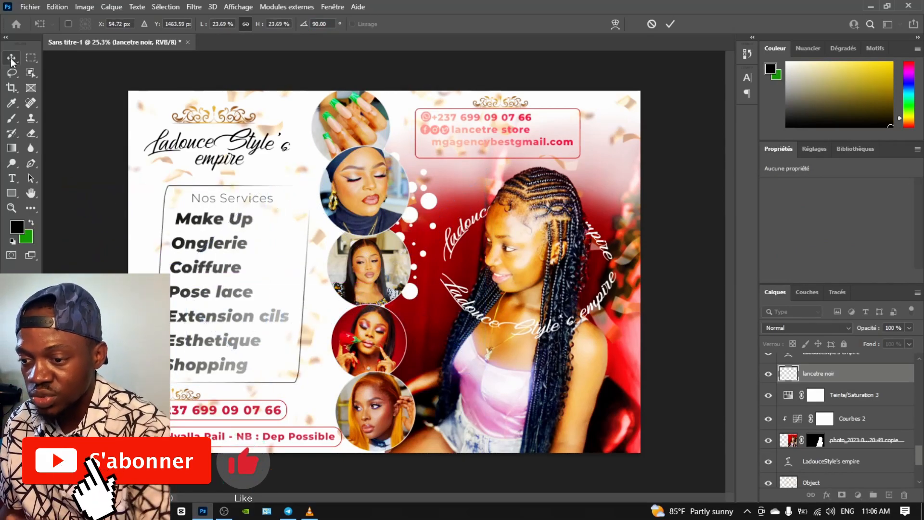
{"action": "scroll", "coordinate": [188, 354], "scroll_direction": "up", "scroll_amount": 7}
{"action": "left_click", "coordinate": [11, 59]}
Deselect the logo and start Fichier > Enregistrer sous to save the flyer
{"action": "scroll", "coordinate": [237, 391], "scroll_direction": "down", "scroll_amount": 1}
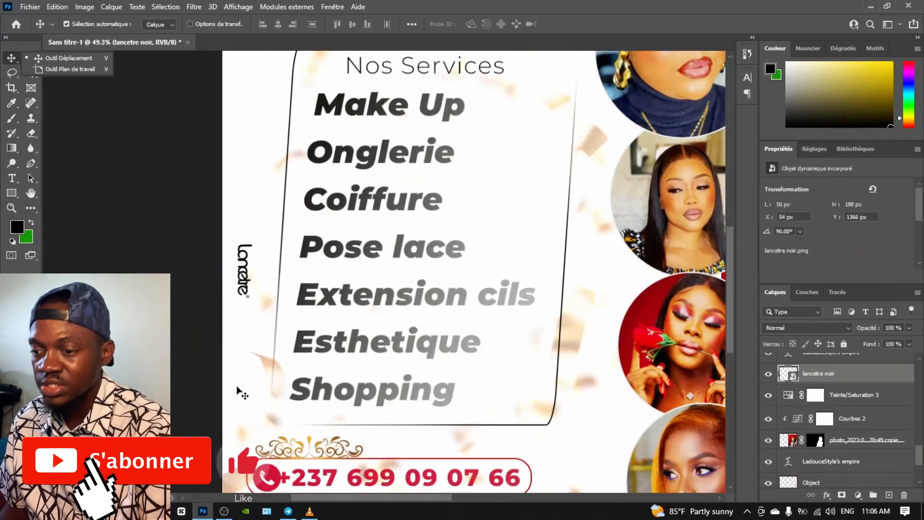
{"action": "scroll", "coordinate": [237, 391], "scroll_direction": "down", "scroll_amount": 5}
{"action": "left_click", "coordinate": [112, 215]}
{"action": "left_click", "coordinate": [30, 7]}
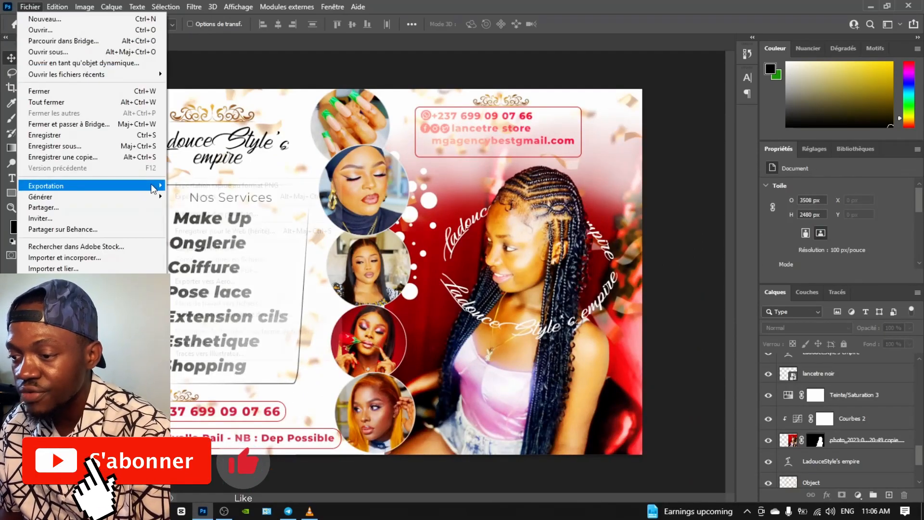
{"action": "left_click", "coordinate": [52, 146]}
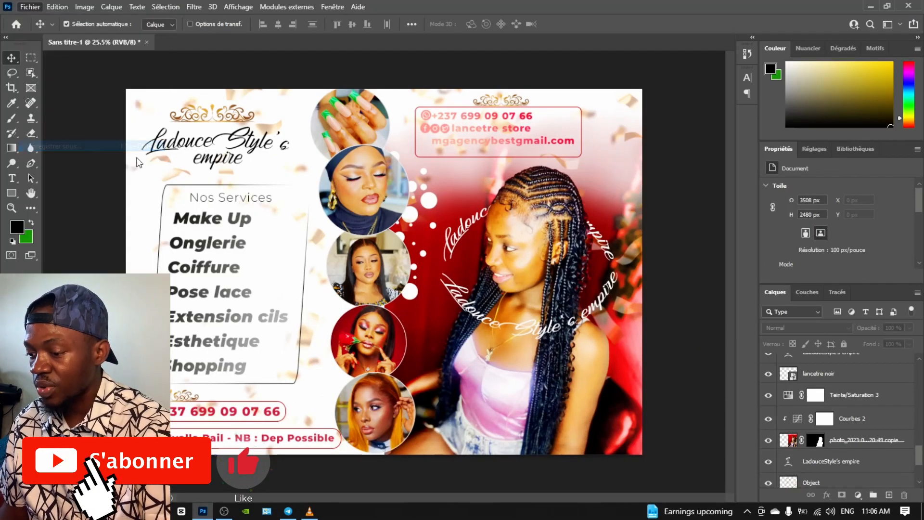